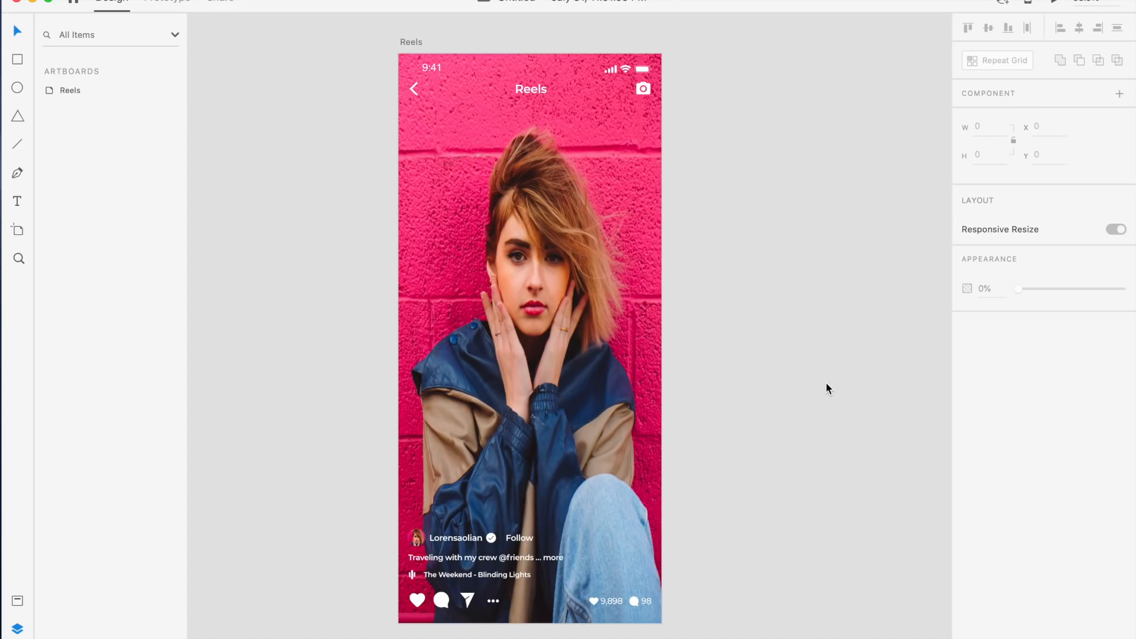
pyautogui.hscroll(-1, 826, 388)
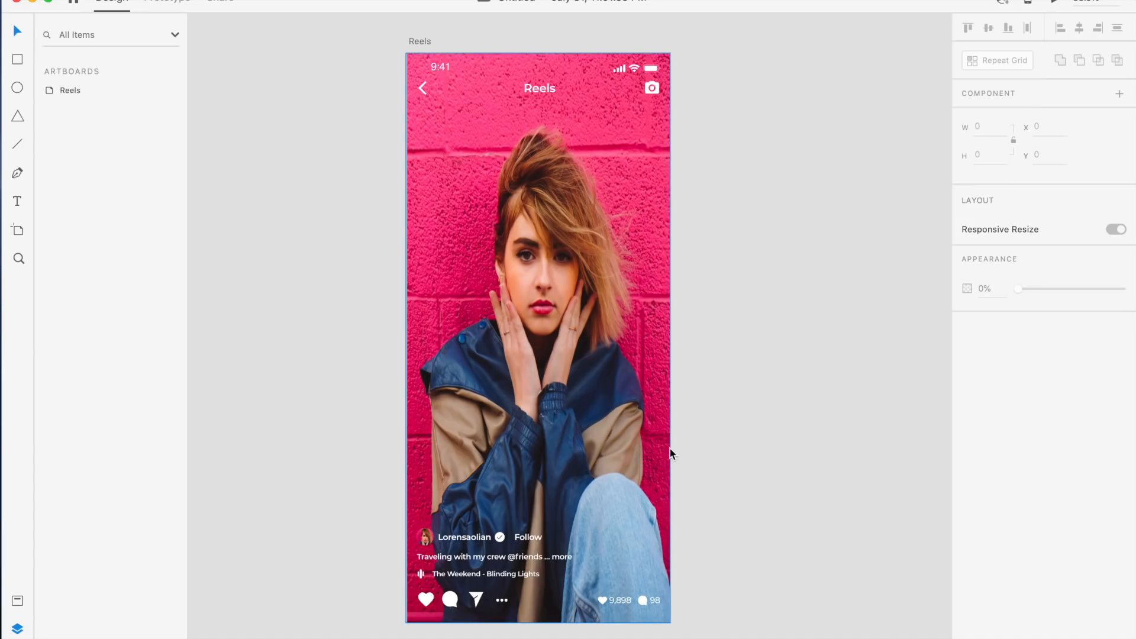
pyautogui.hscroll(1, 751, 446)
pyautogui.scroll(1, 751, 445)
pyautogui.scroll(-1, 751, 451)
pyautogui.hscroll(-1, 751, 451)
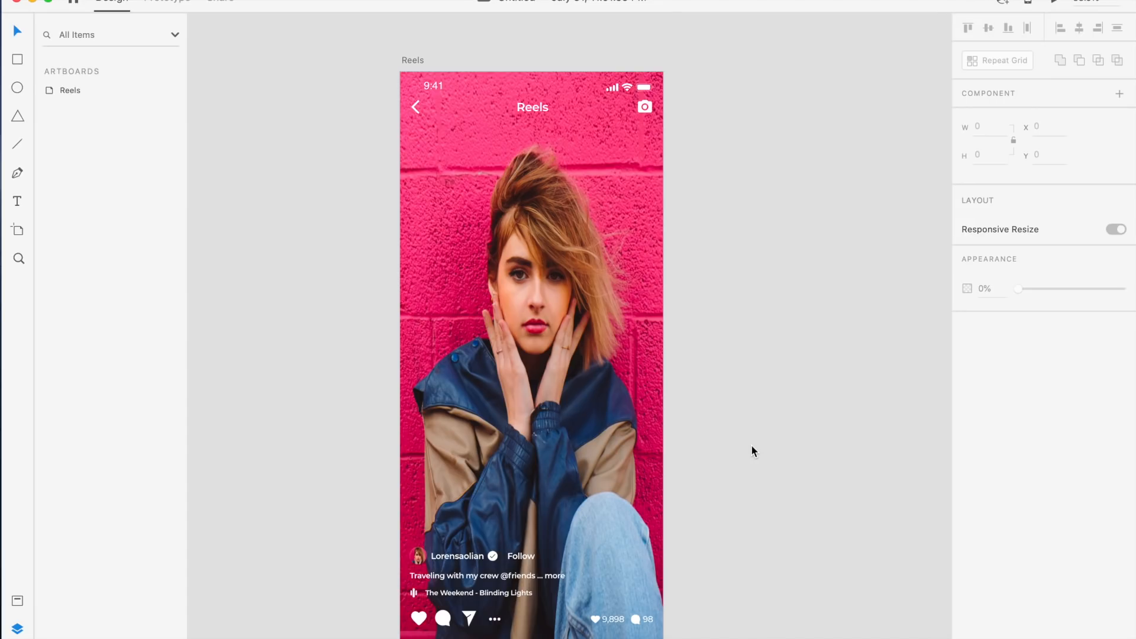
pyautogui.scroll(-2, 751, 450)
pyautogui.hscroll(1, 752, 450)
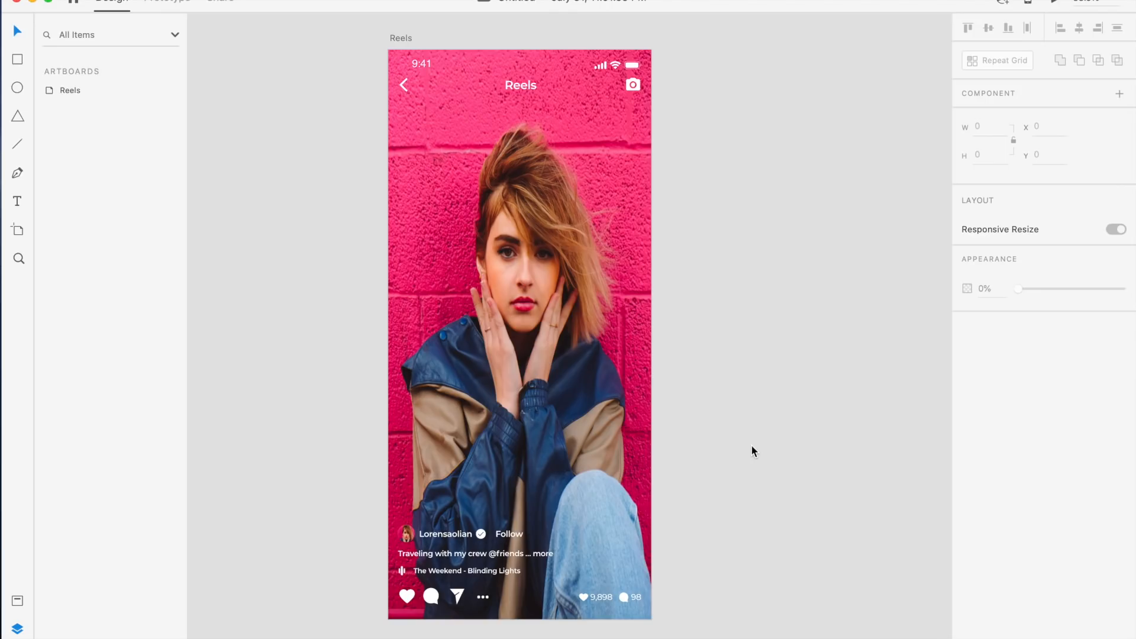
pyautogui.hscroll(3, 751, 451)
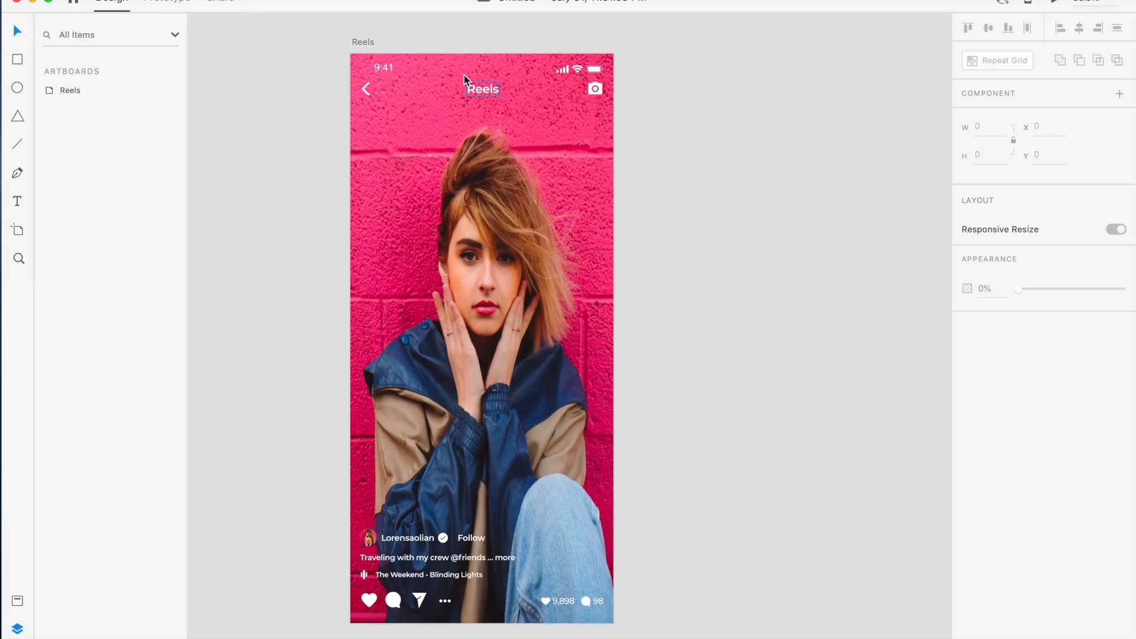
# Add a new iPhone X, XS, 11 Pro artboard next to the Reels artboard
pyautogui.click(577, 75)
pyautogui.click(718, 225)
pyautogui.hscroll(3, 719, 227)
pyautogui.scroll(-1, 718, 226)
pyautogui.press('a')
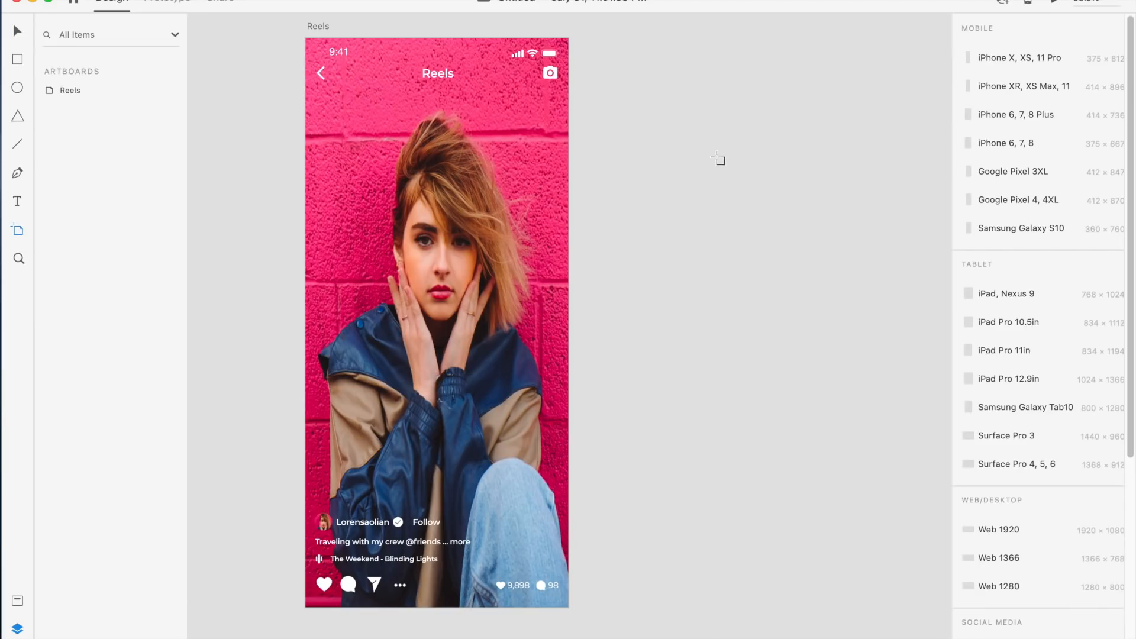
pyautogui.click(1030, 59)
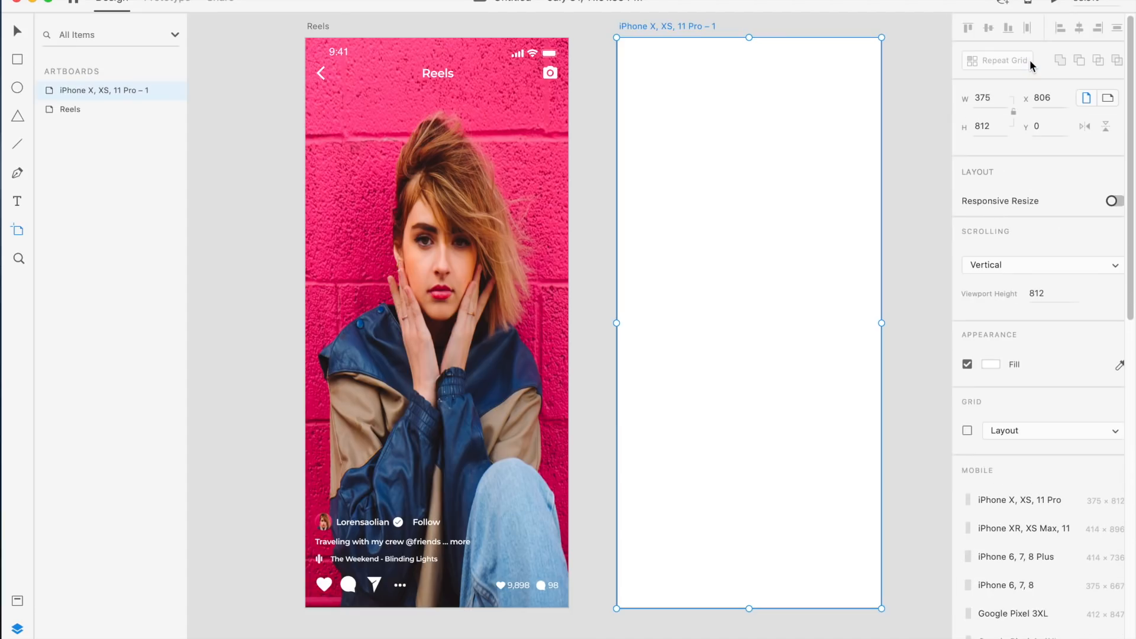
pyautogui.press('v')
pyautogui.click(605, 210)
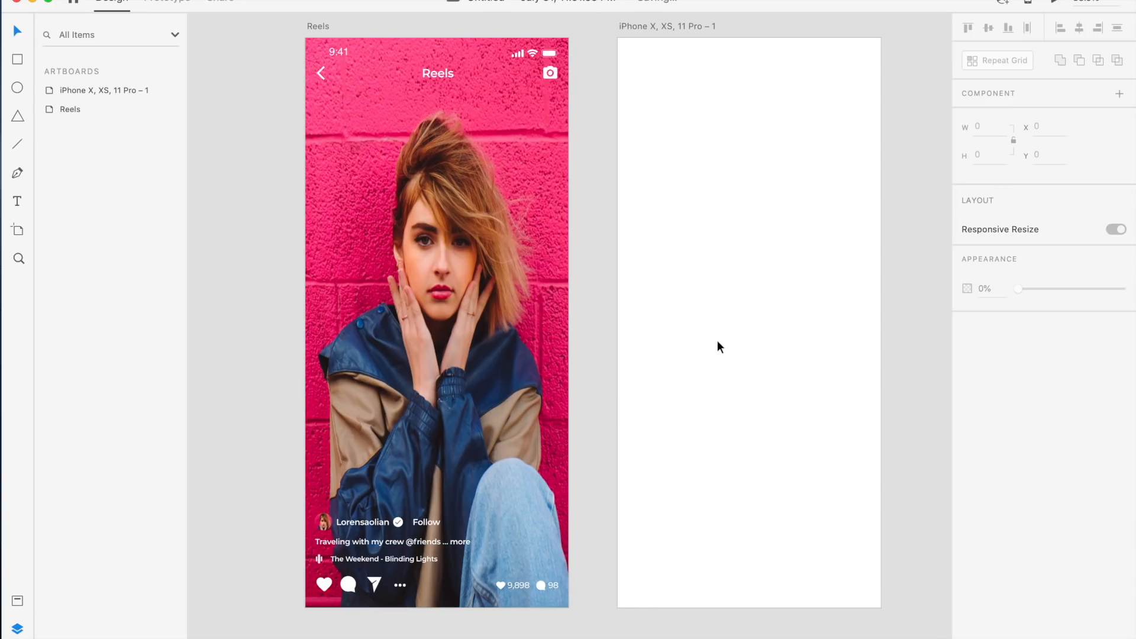
# Switch to the browser and open Adobe's free UI design kits, icons and plugins page from the search results
pyautogui.press('super+Tab')
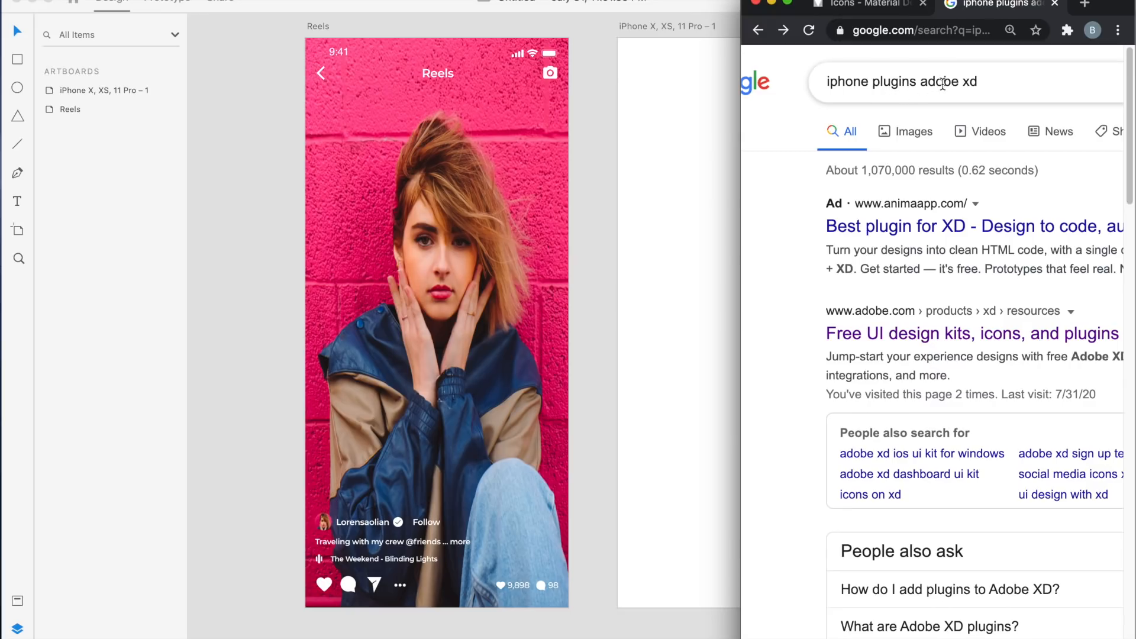
pyautogui.hscroll(2, 837, 308)
pyautogui.hscroll(1, 837, 308)
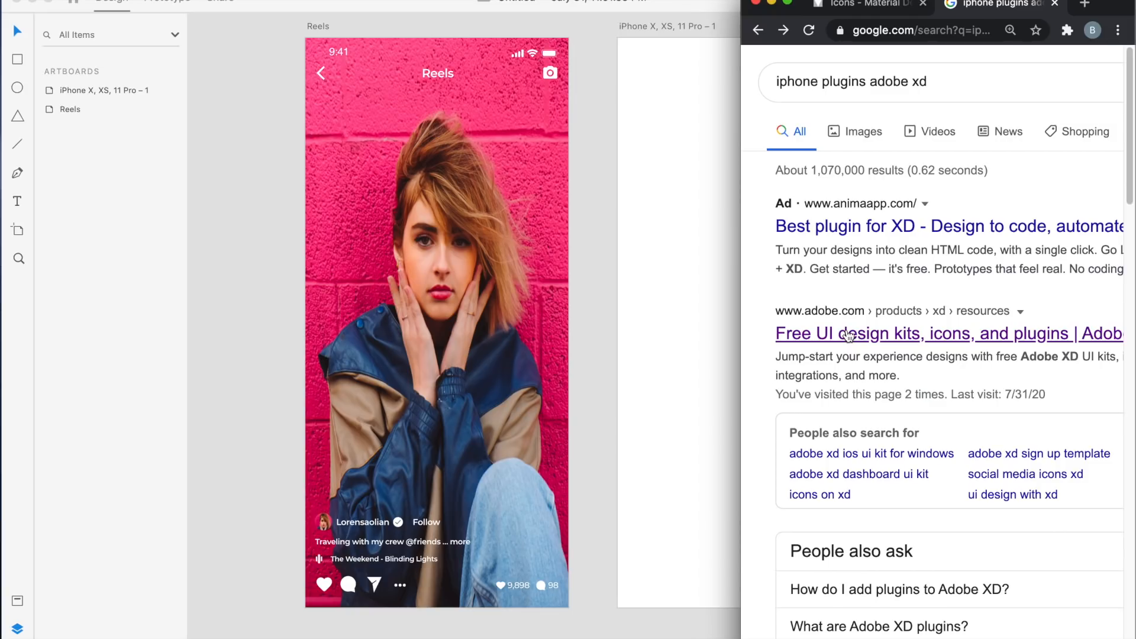
pyautogui.click(848, 335)
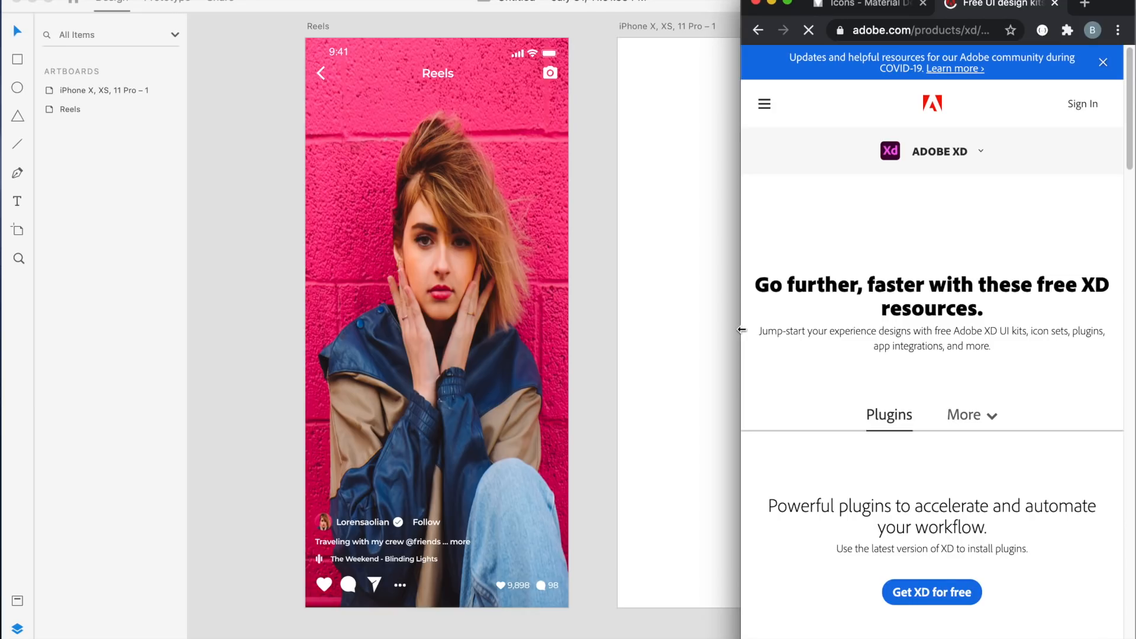
pyautogui.moveTo(744, 328); pyautogui.dragTo(221, 261)
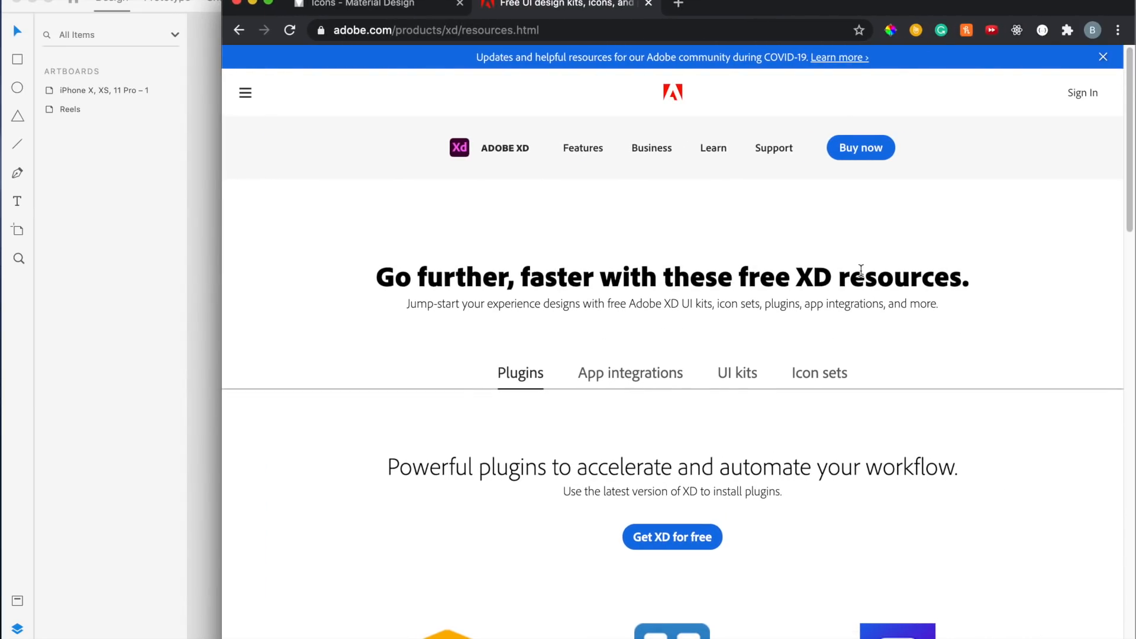
# Open the UI kits section and follow the Get the kit link for Apple Design
pyautogui.scroll(-3, 882, 279)
pyautogui.scroll(2, 882, 279)
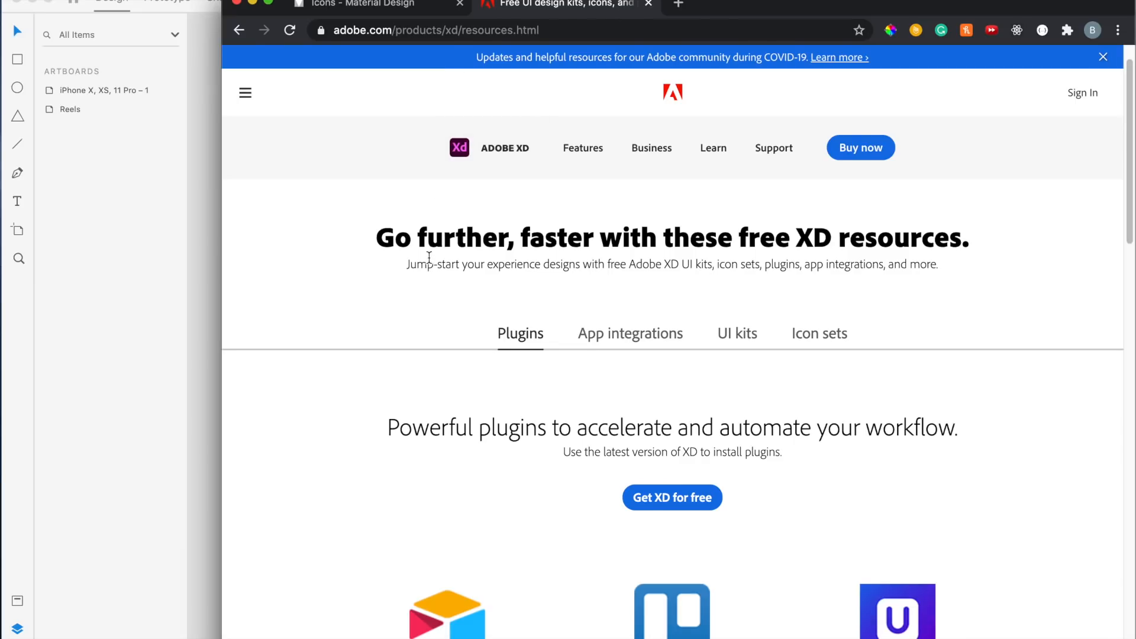
pyautogui.scroll(-3, 677, 261)
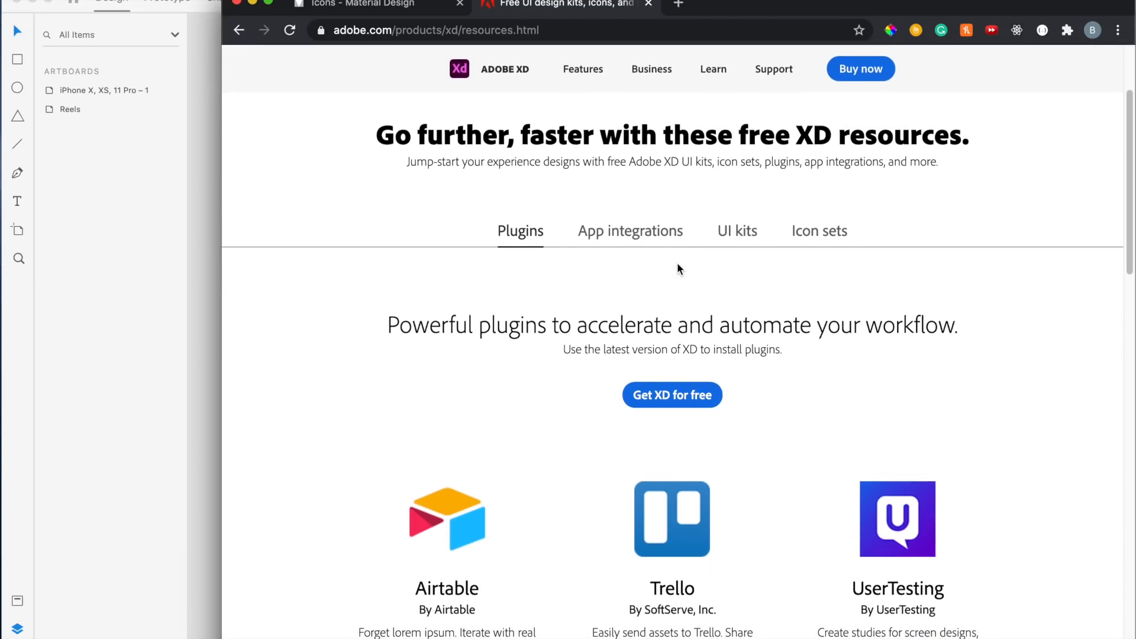
pyautogui.click(734, 245)
pyautogui.scroll(-4, 545, 395)
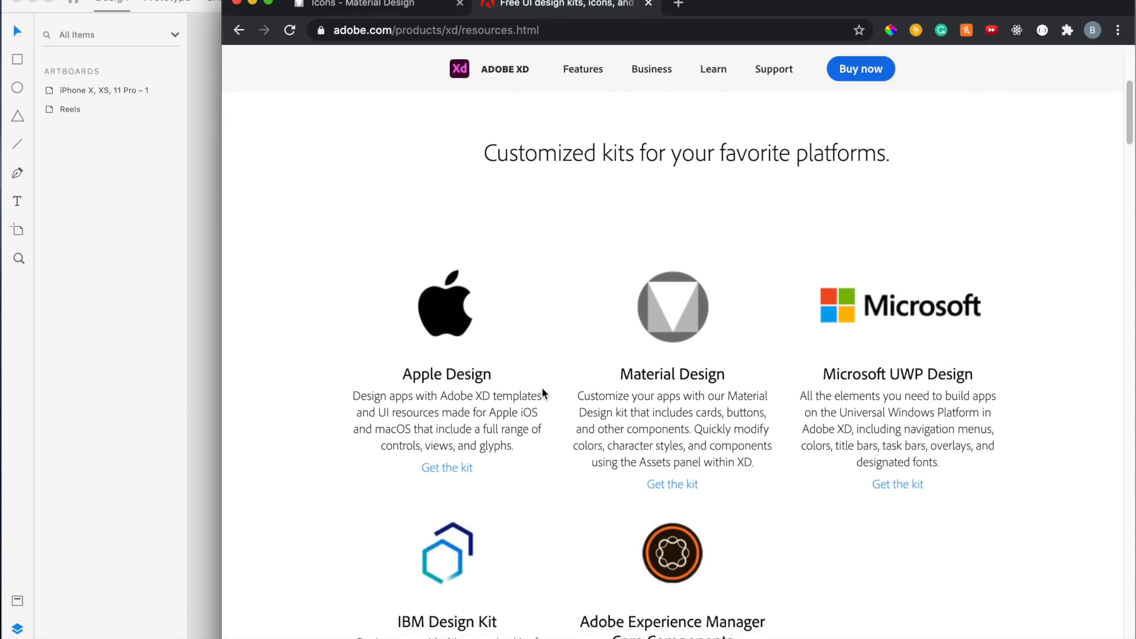
pyautogui.click(449, 462)
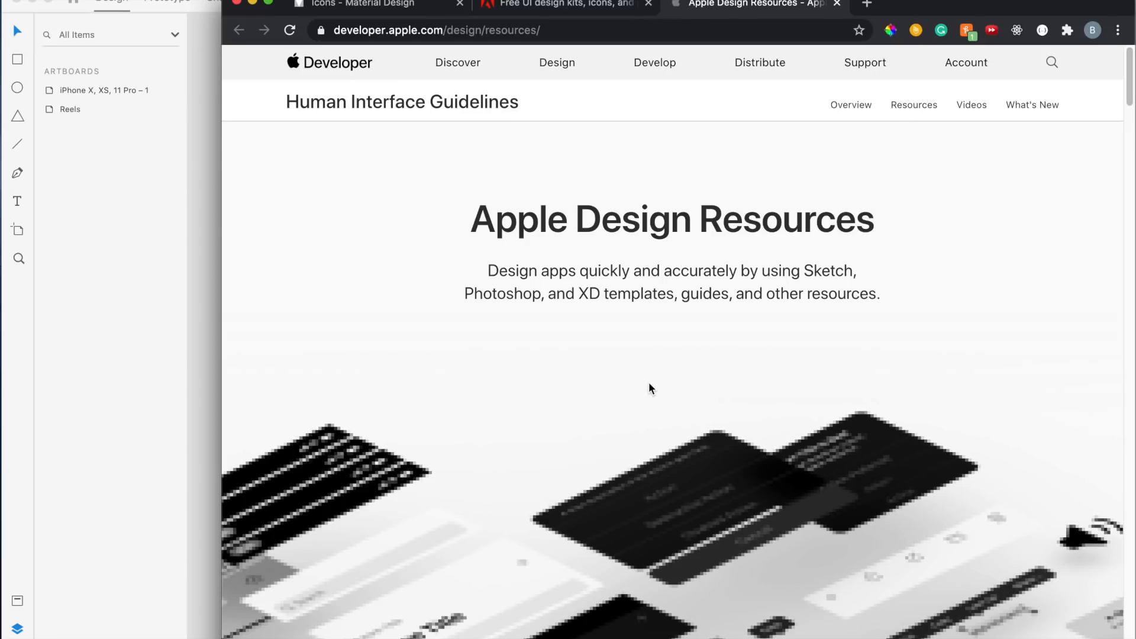
# Browse the Apple Design Resources page down to the iOS Adobe XD downloads
pyautogui.scroll(-3, 648, 388)
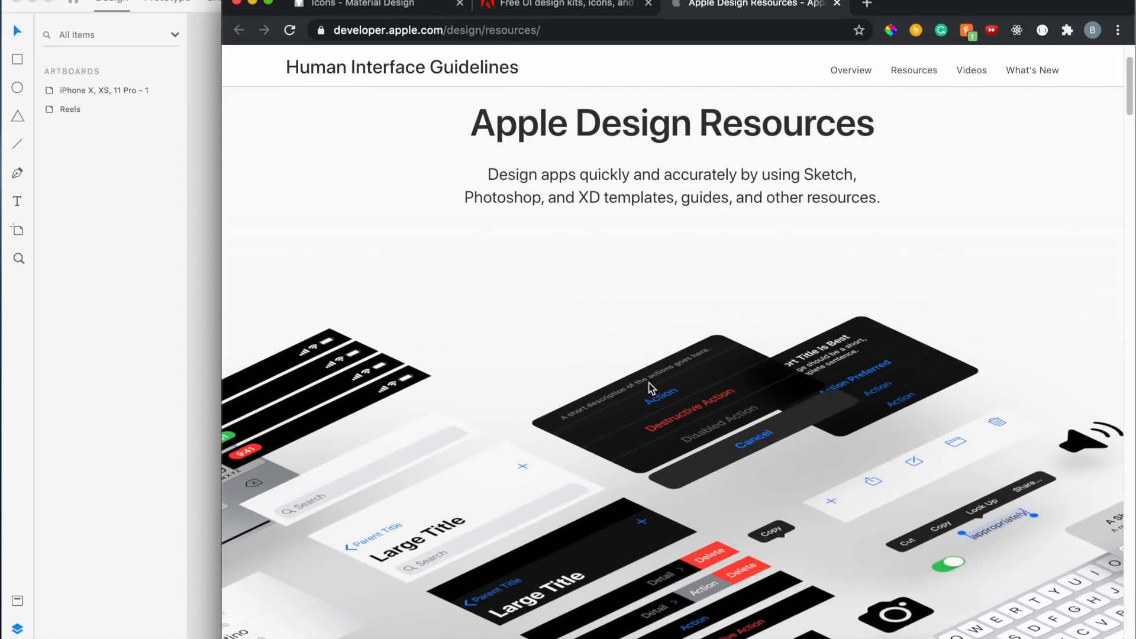
pyautogui.scroll(-5, 650, 387)
pyautogui.scroll(-10, 649, 384)
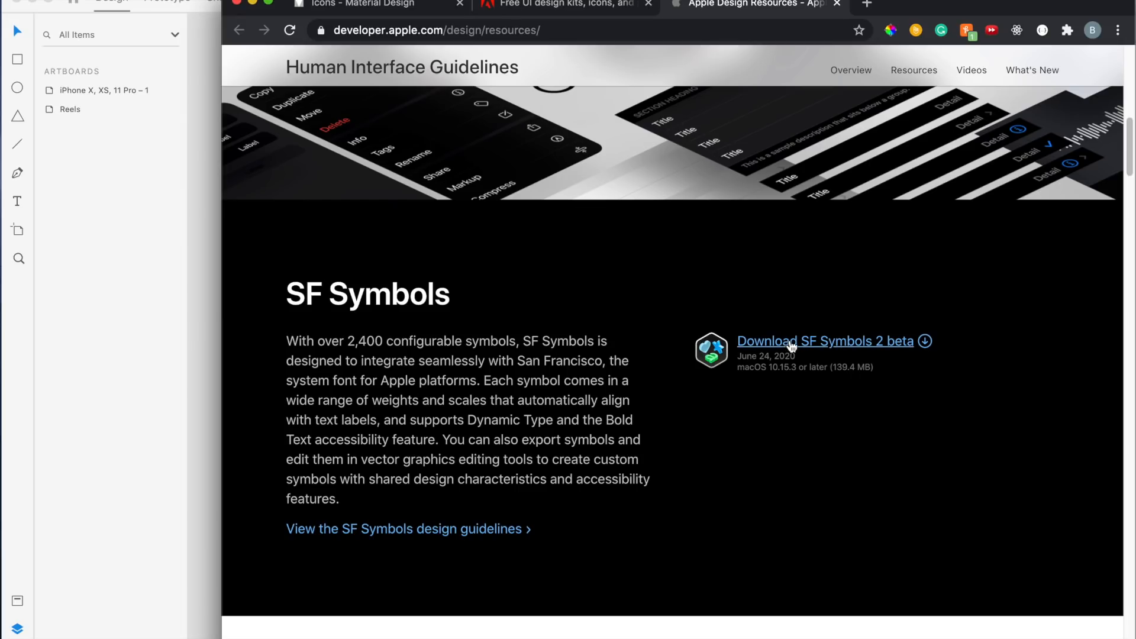
pyautogui.scroll(-10, 669, 481)
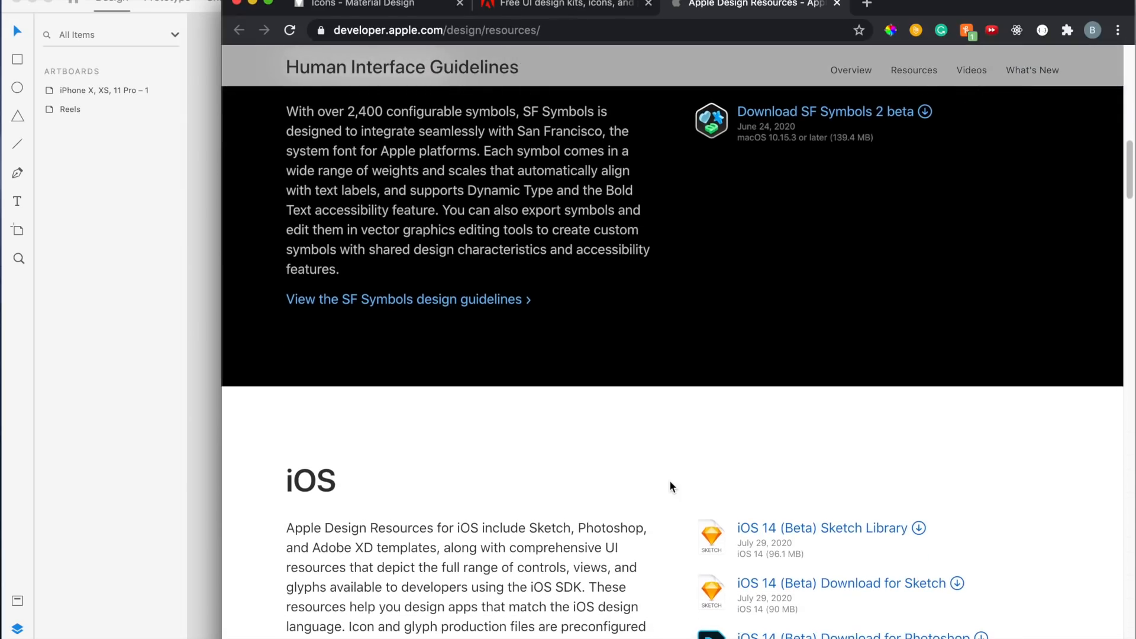
pyautogui.scroll(-4, 669, 480)
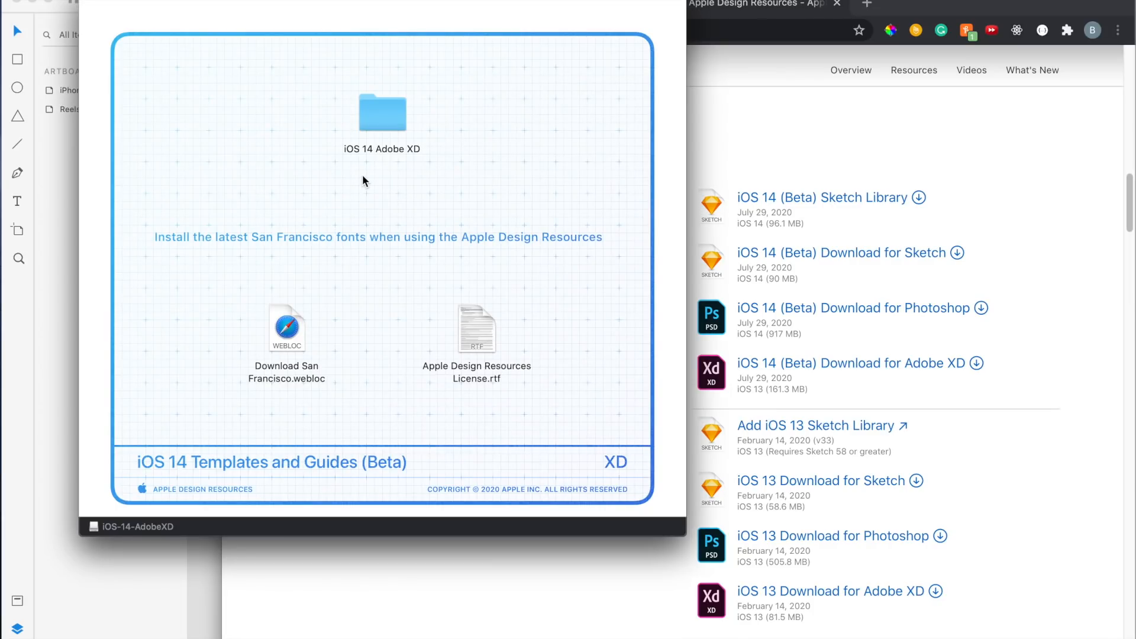
# Open the iPhone Design Templates + UI Elements XD file from the downloaded iOS 14 Adobe XD folder
pyautogui.doubleClick(382, 124)
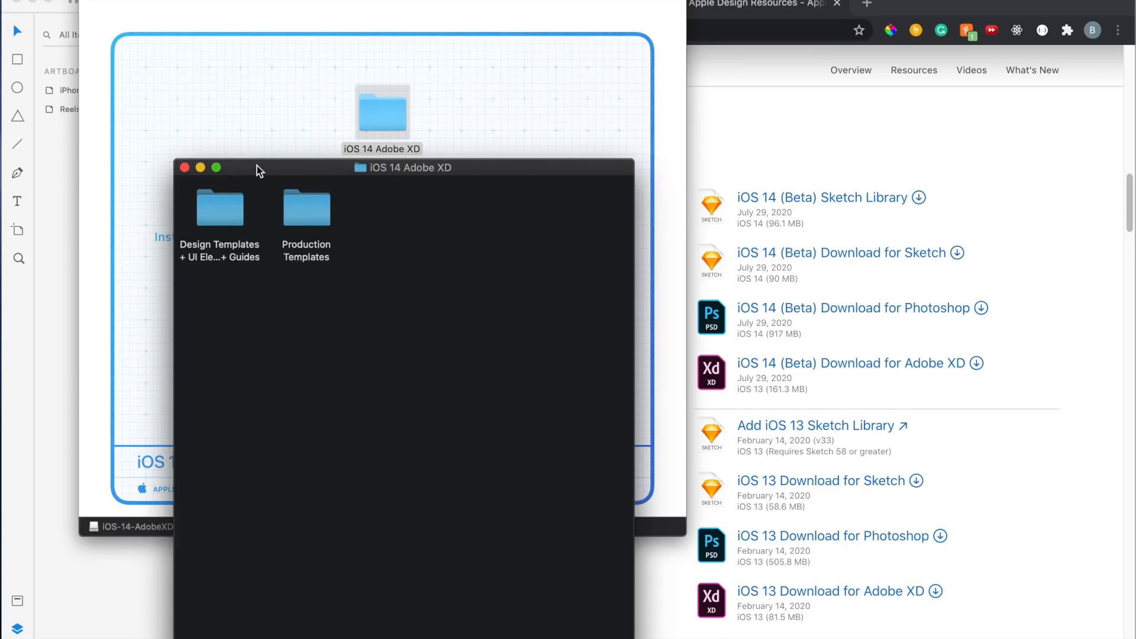
pyautogui.moveTo(258, 171); pyautogui.dragTo(300, 97)
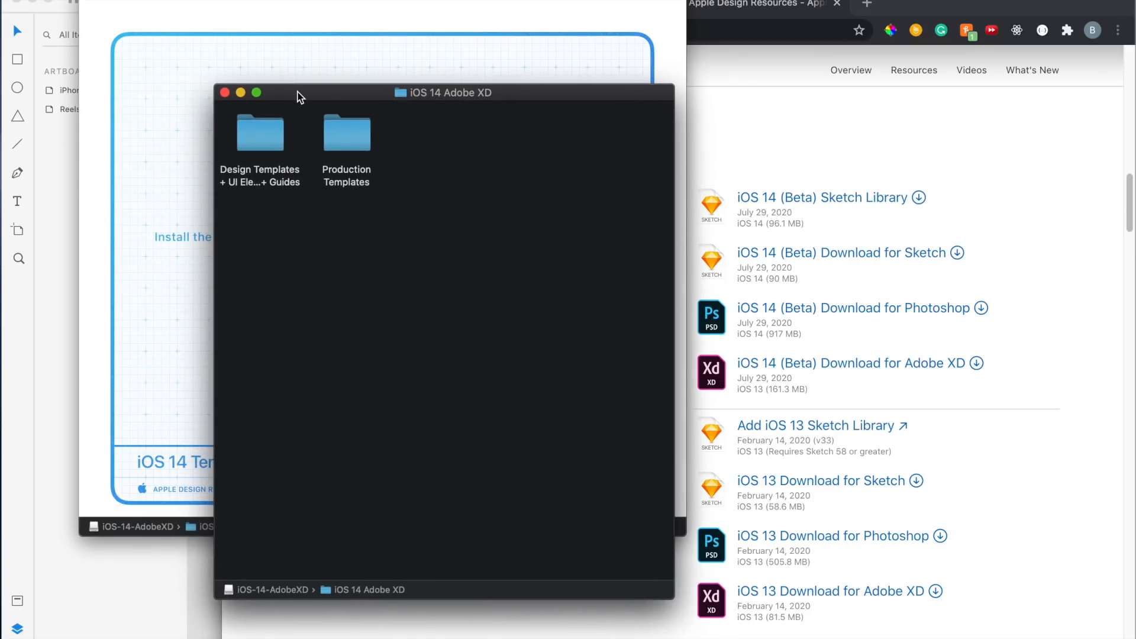
pyautogui.doubleClick(265, 140)
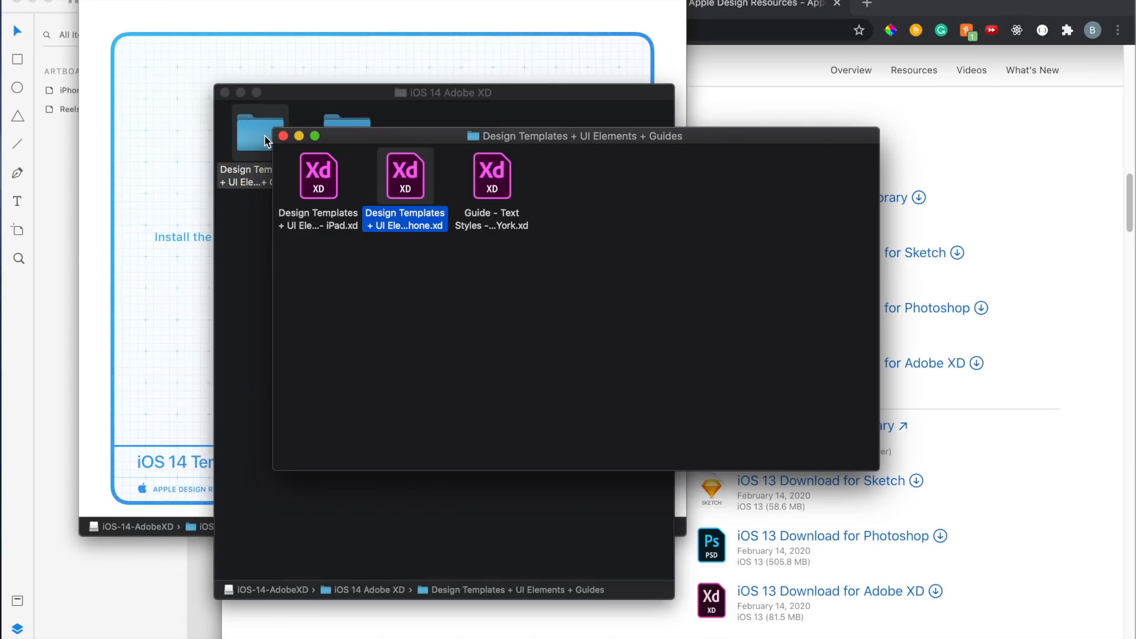
pyautogui.click(364, 261)
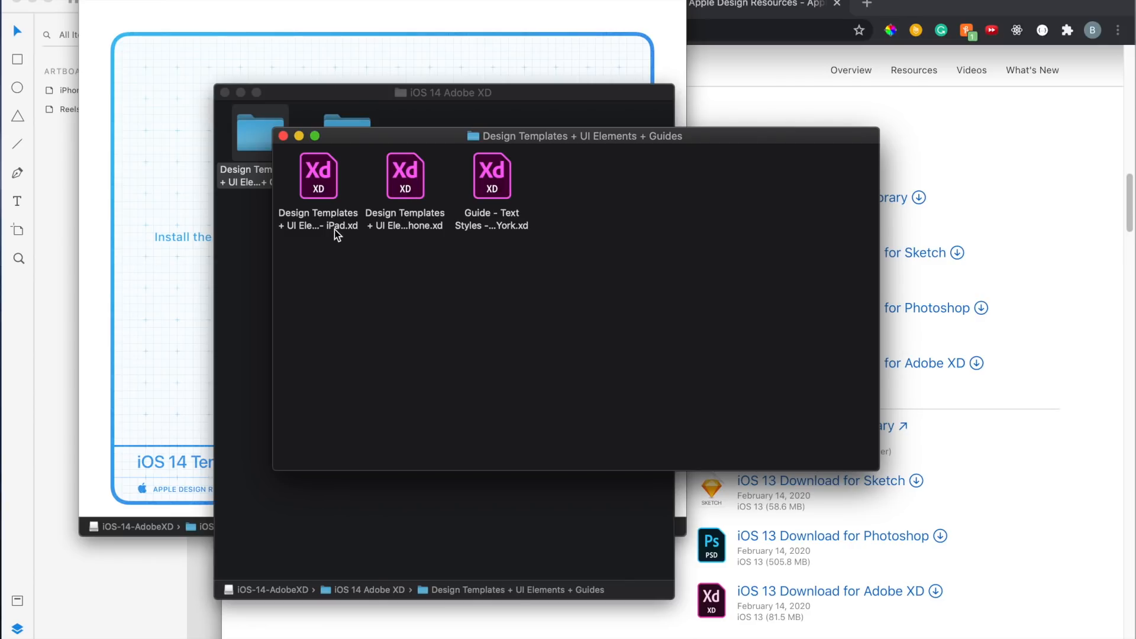
pyautogui.doubleClick(399, 180)
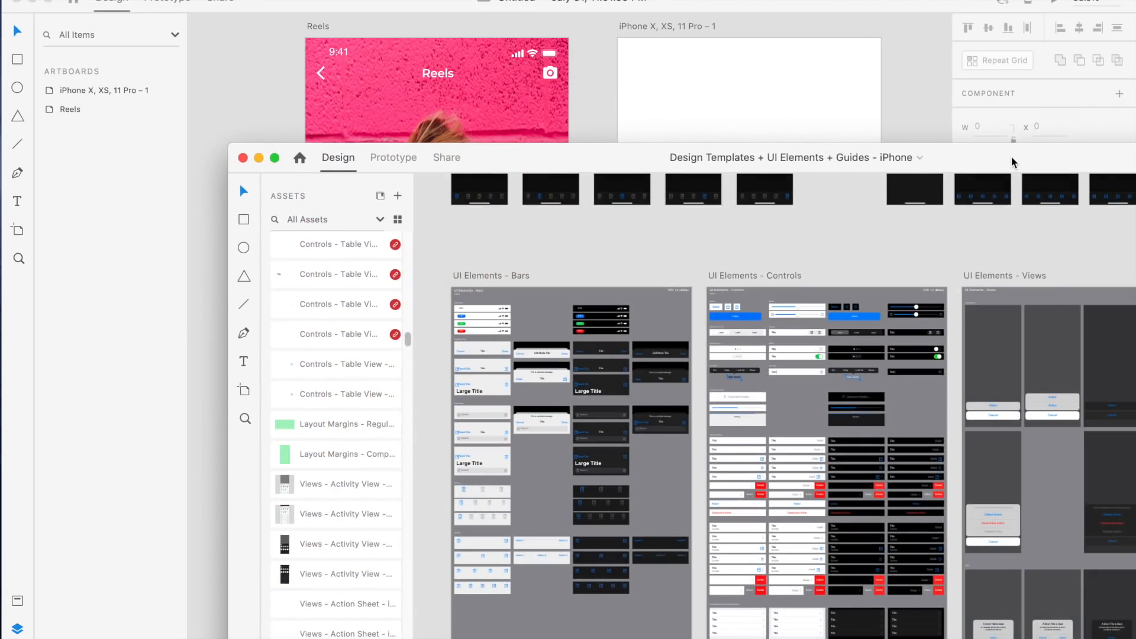
# Select the dark status bar in the template's UI Elements – Bars artboard
pyautogui.moveTo(1015, 163); pyautogui.dragTo(816, 15)
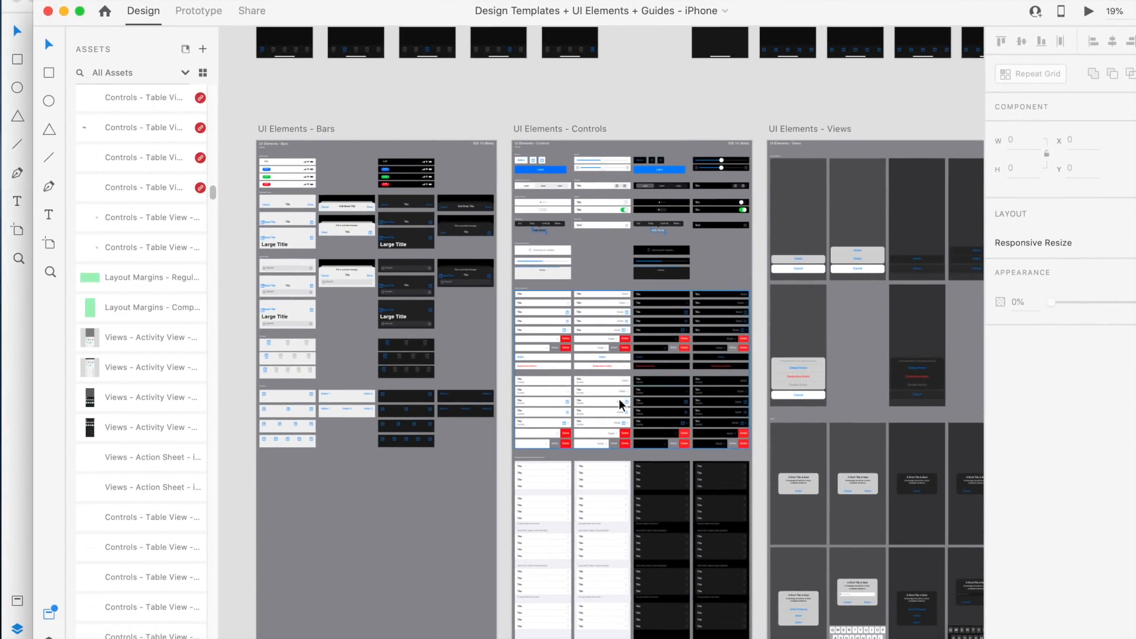
pyautogui.scroll(3, 616, 401)
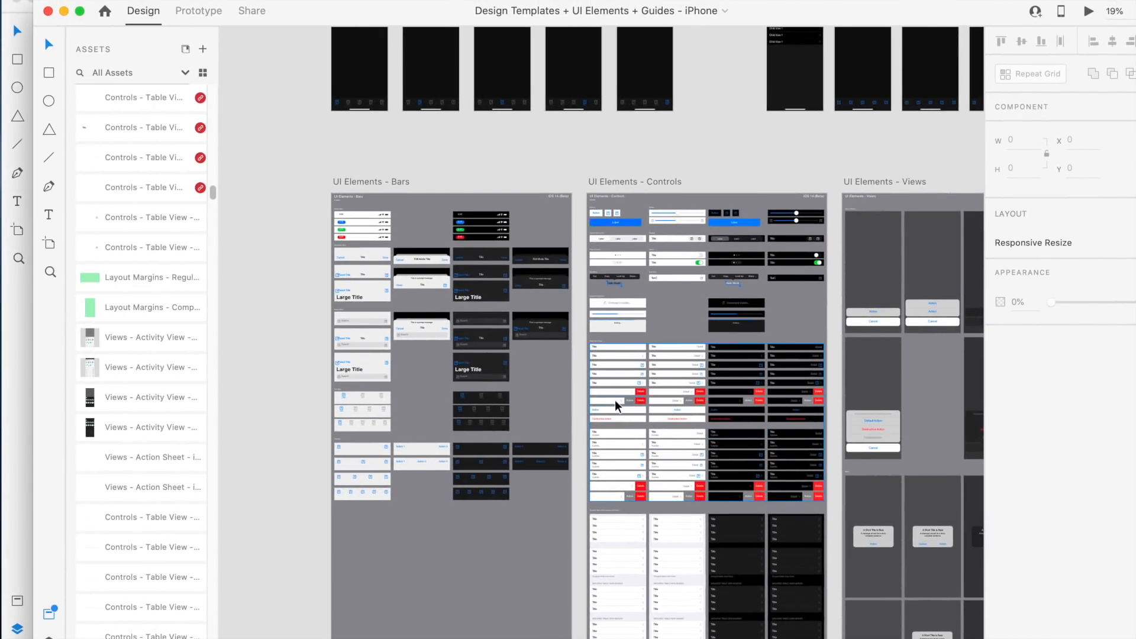
pyautogui.scroll(3, 617, 405)
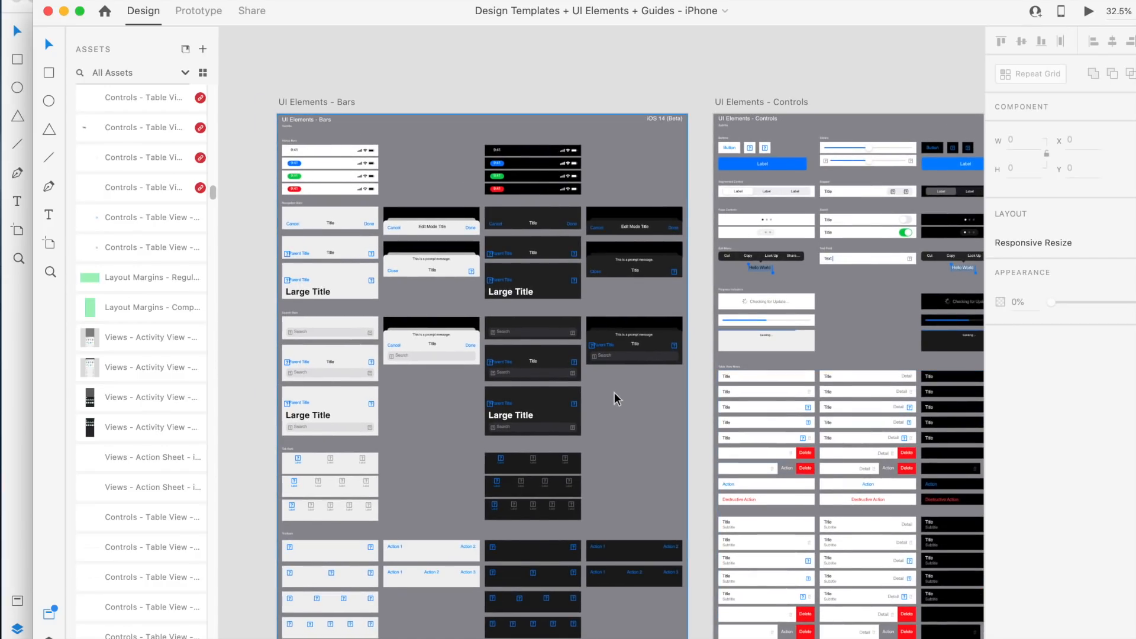
pyautogui.scroll(-5, 616, 401)
pyautogui.scroll(-6, 615, 400)
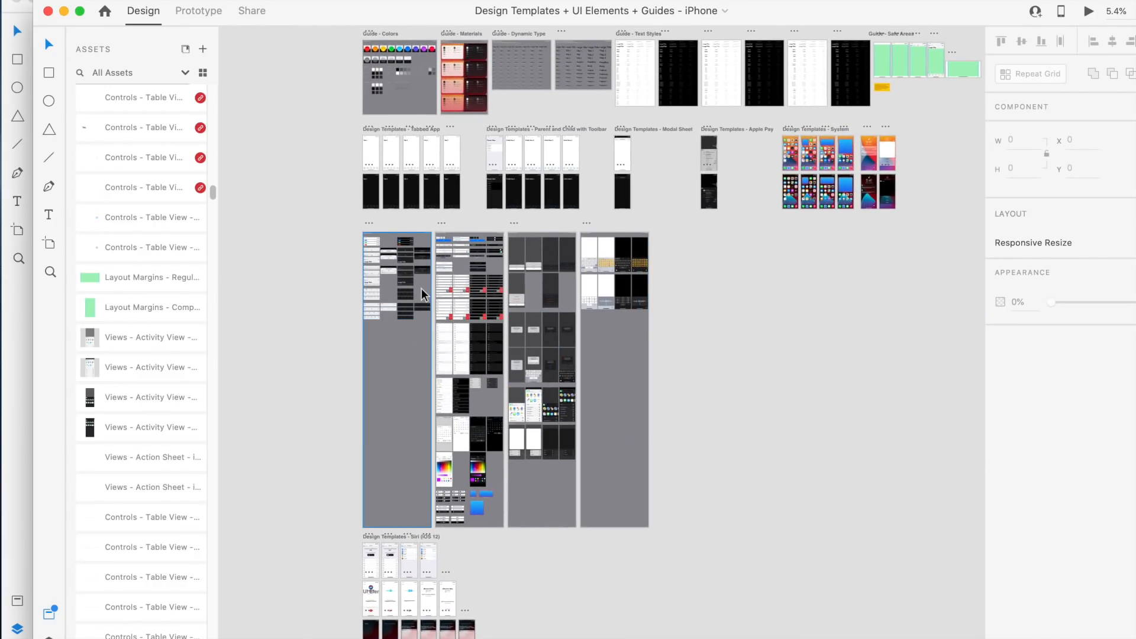
pyautogui.scroll(6, 422, 294)
pyautogui.scroll(4, 422, 294)
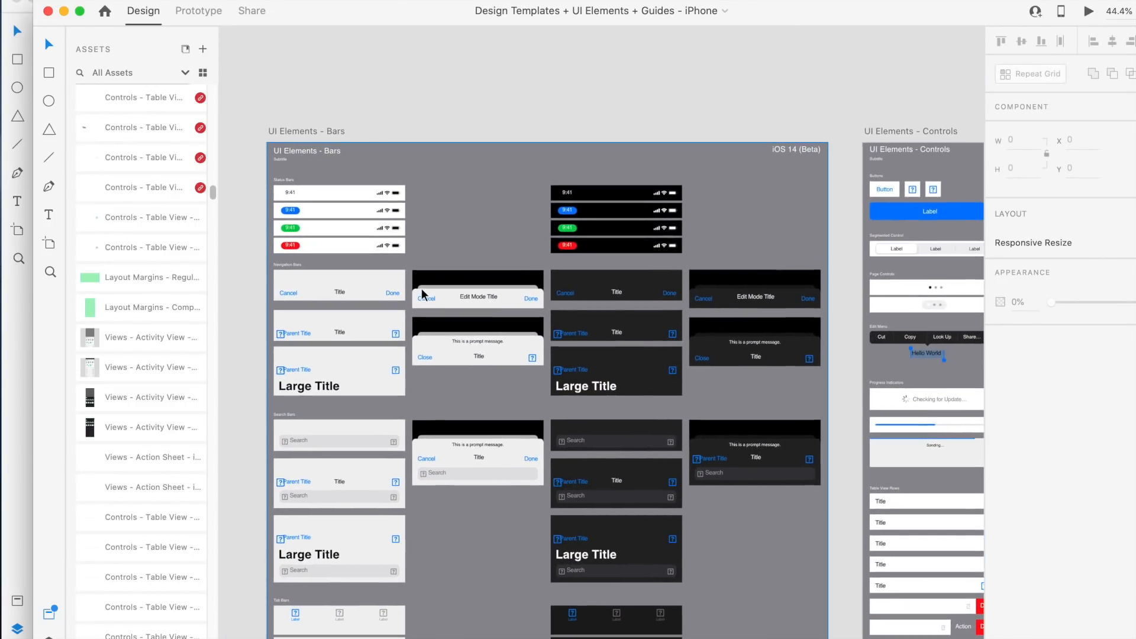
pyautogui.scroll(2, 422, 294)
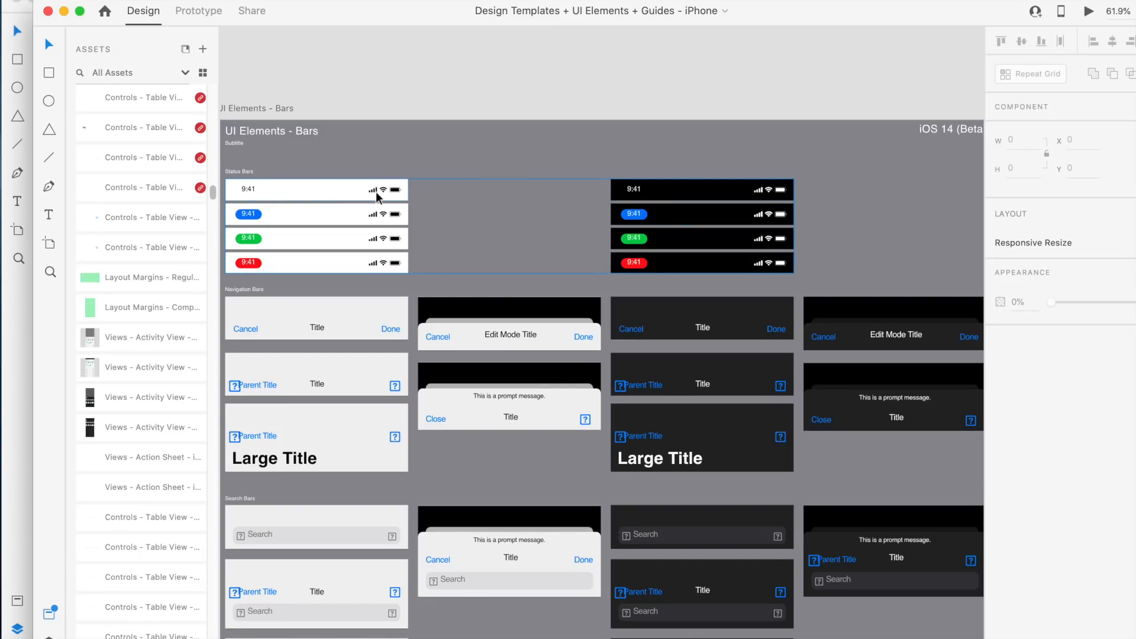
pyautogui.click(642, 194)
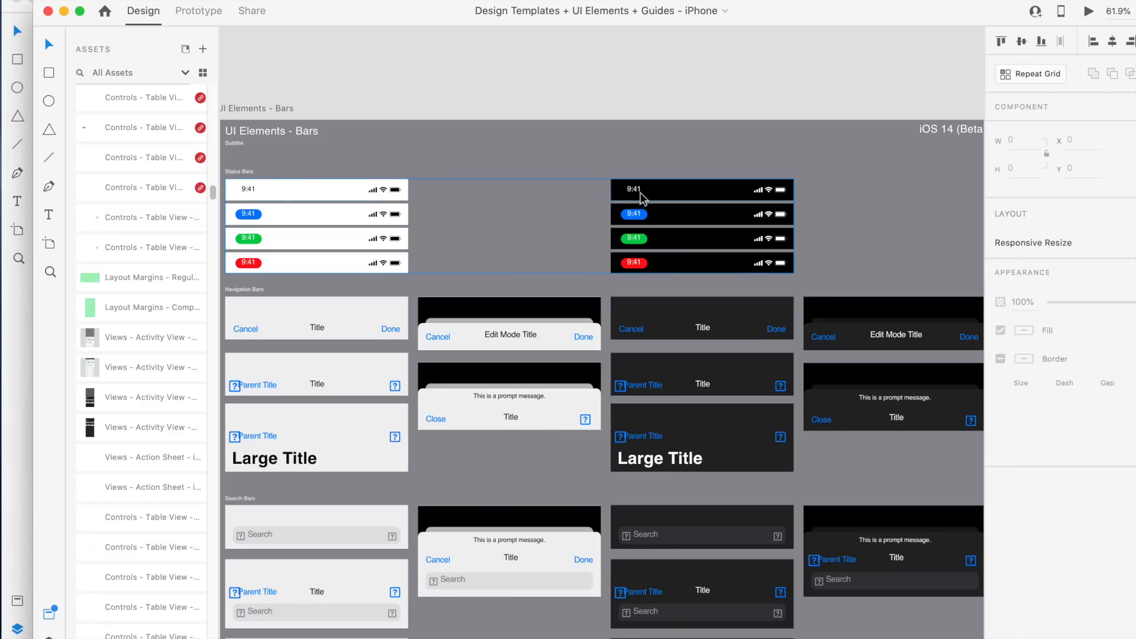
pyautogui.doubleClick(642, 194)
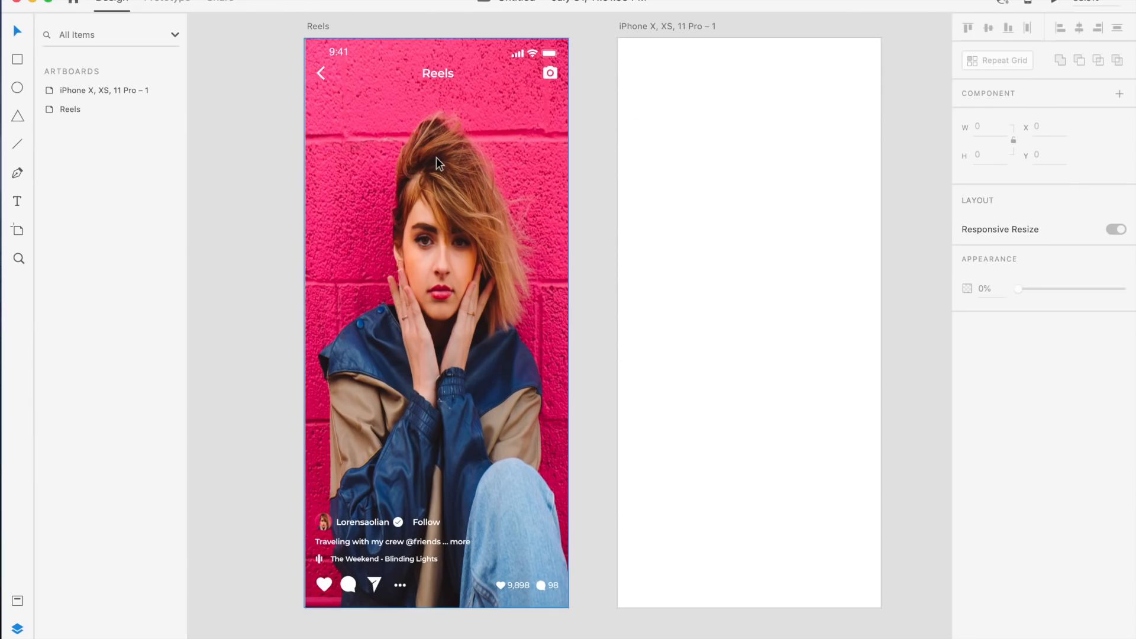
# Paste the dark status bar and position it across the top of the blank iPhone artboard
pyautogui.scroll(3, 574, 100)
pyautogui.scroll(3, 579, 59)
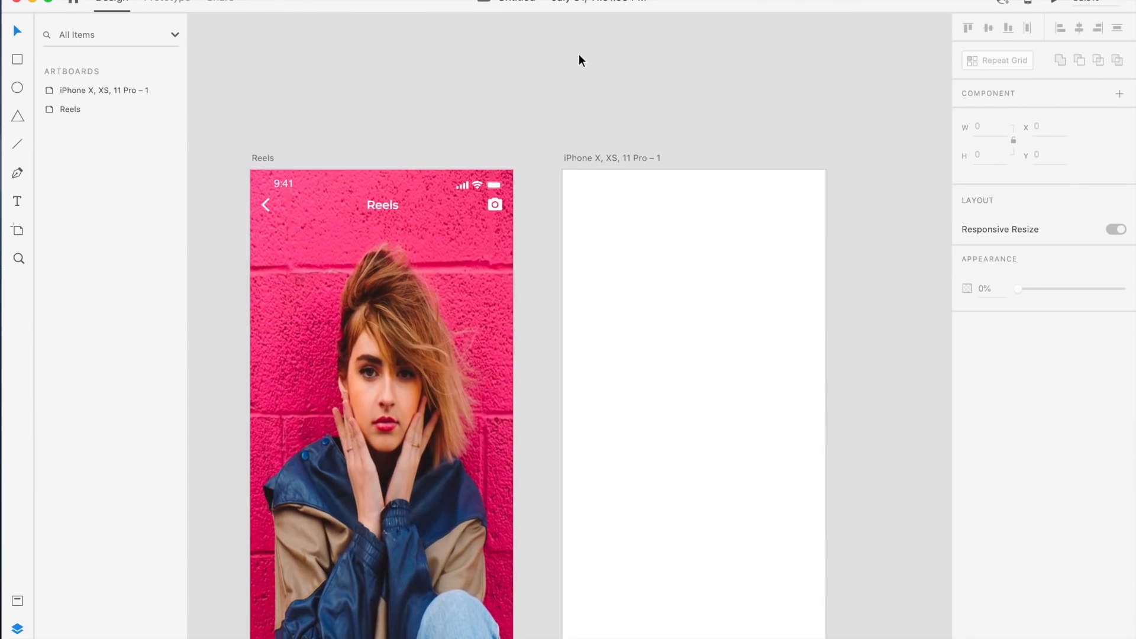
pyautogui.press('super+v')
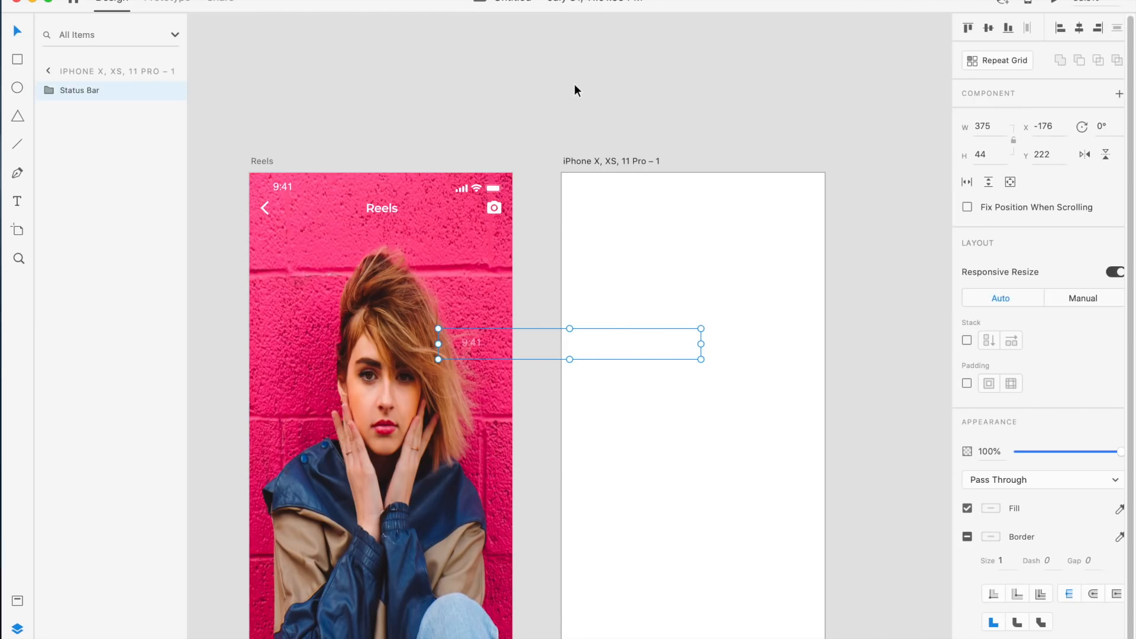
pyautogui.moveTo(533, 346); pyautogui.dragTo(560, 129)
pyautogui.scroll(5, 575, 123)
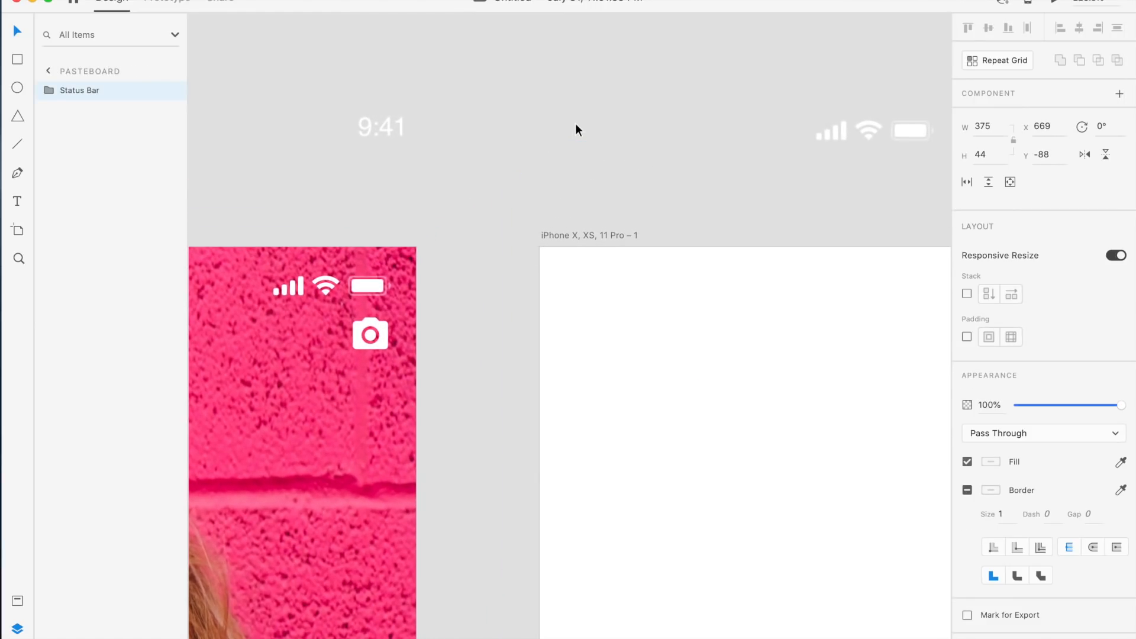
pyautogui.scroll(-5, 578, 116)
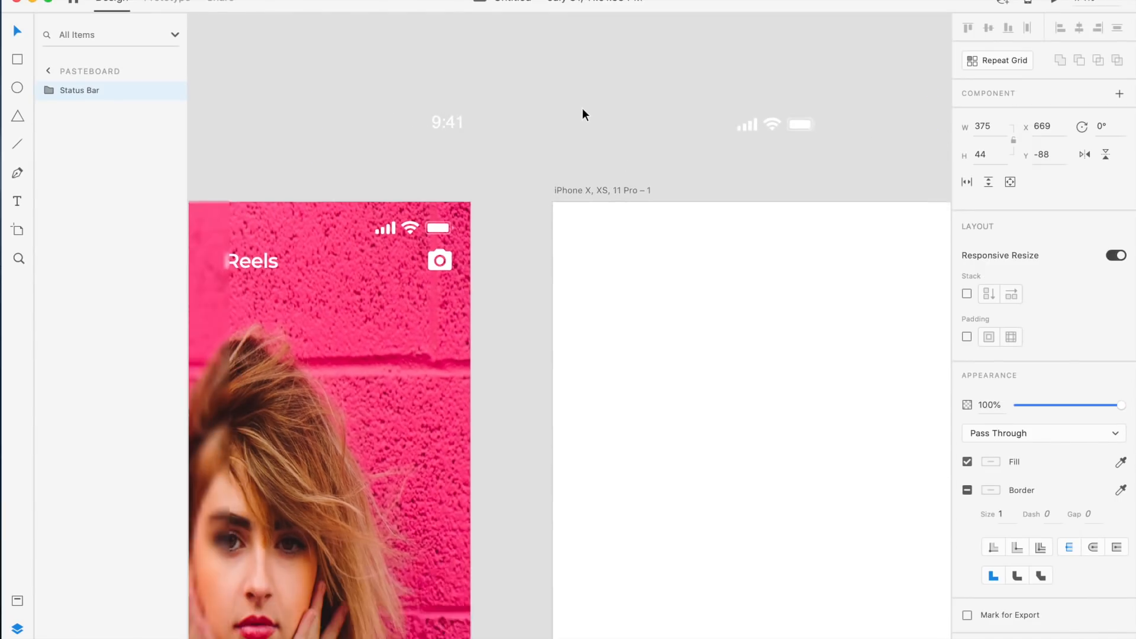
pyautogui.moveTo(661, 118); pyautogui.dragTo(751, 168)
pyautogui.click(635, 144)
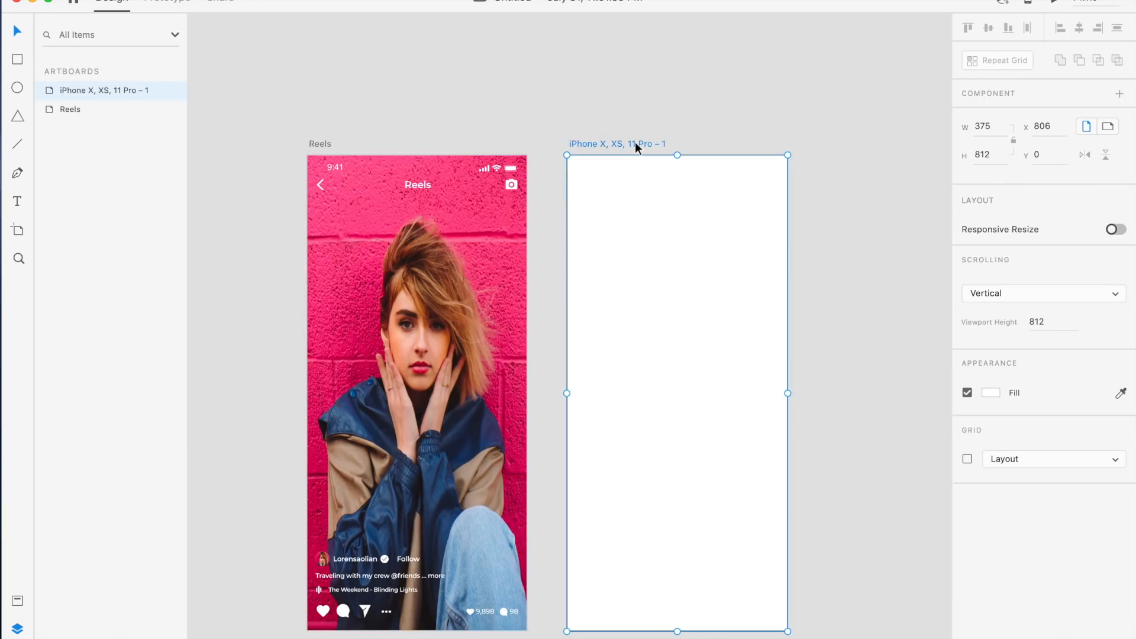
# Set the iPhone artboard's background fill to a dark brown, #463636
pyautogui.click(991, 392)
pyautogui.click(830, 405)
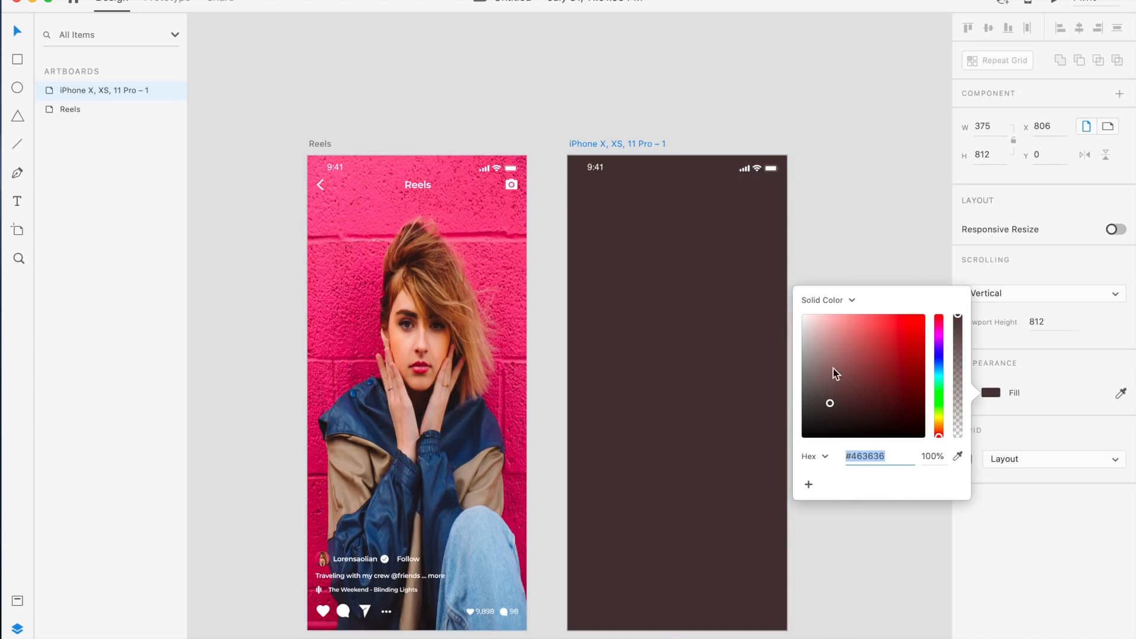
pyautogui.click(791, 207)
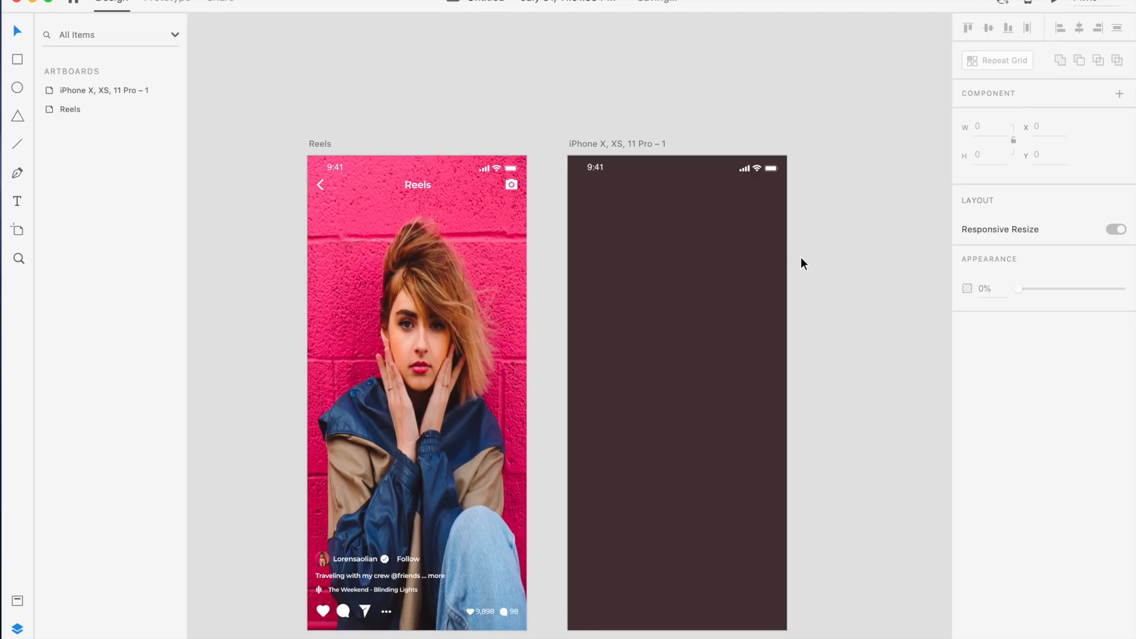
# Switch to the browser, open the Material Design Icons page and close the search results tab
pyautogui.press('super+Tab')
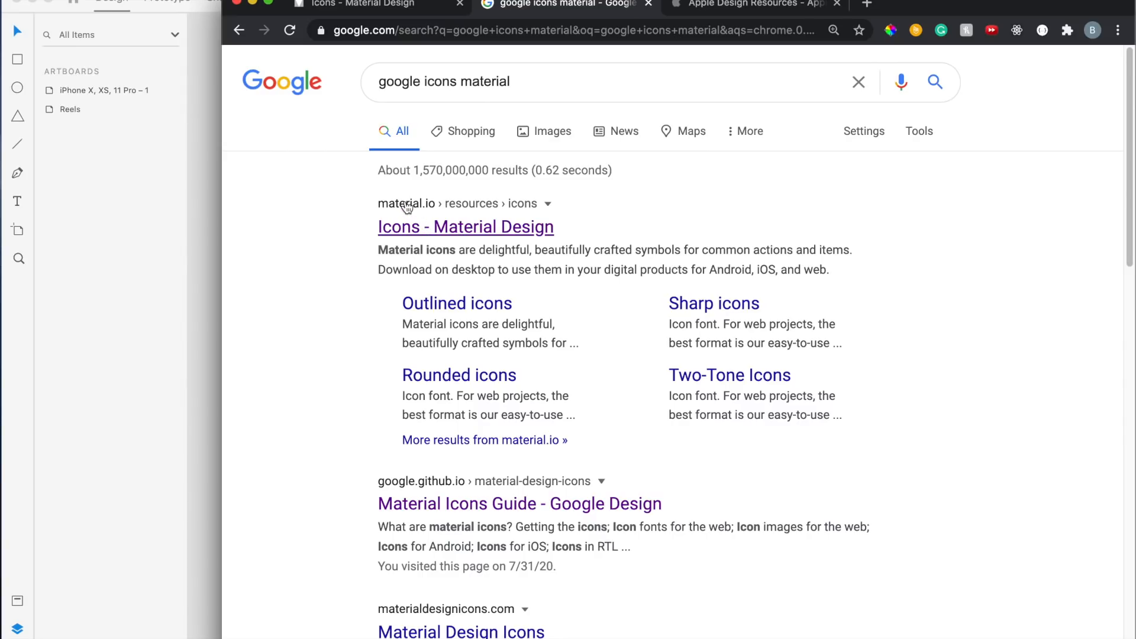
pyautogui.click(427, 230)
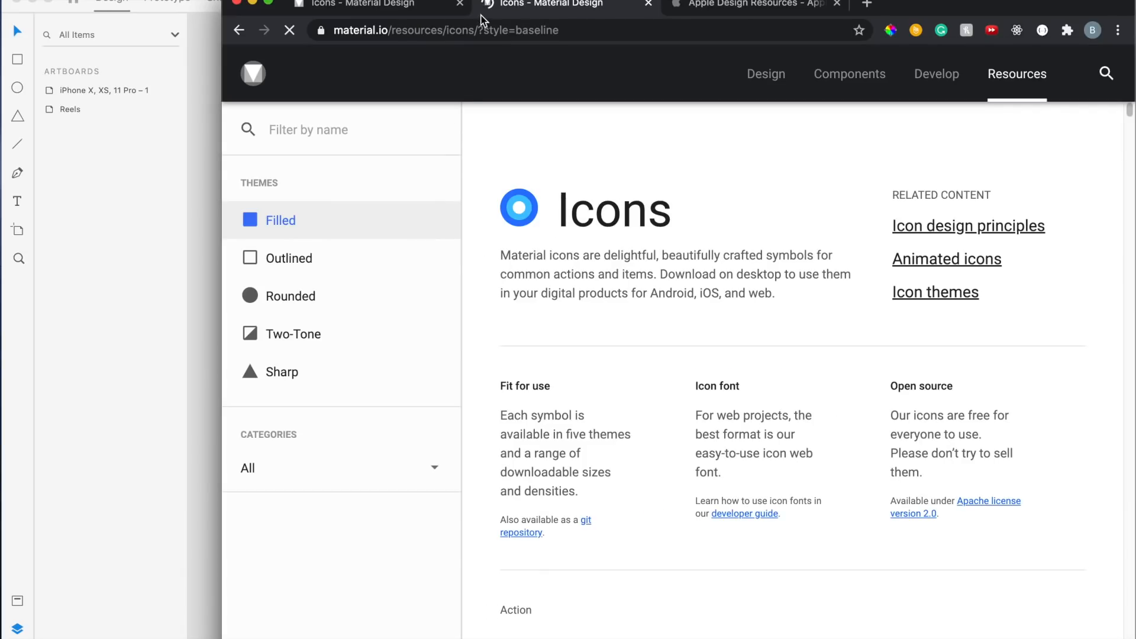
pyautogui.click(460, 3)
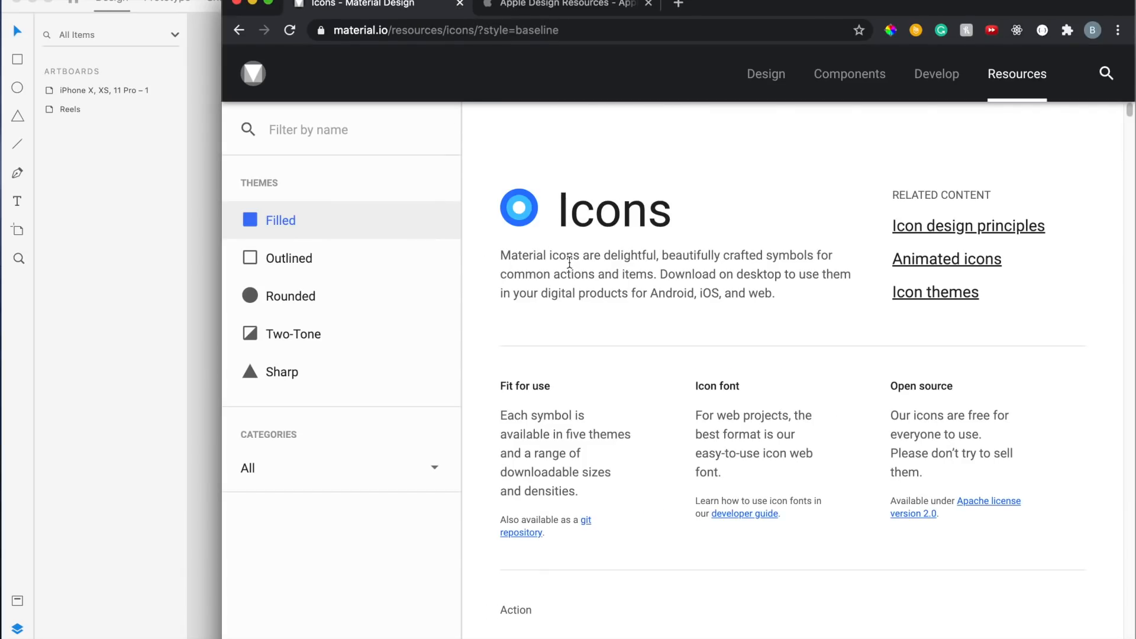
# Filter the Material icons by heart and select the filled favorite icon
pyautogui.scroll(-10, 569, 262)
pyautogui.scroll(-8, 571, 269)
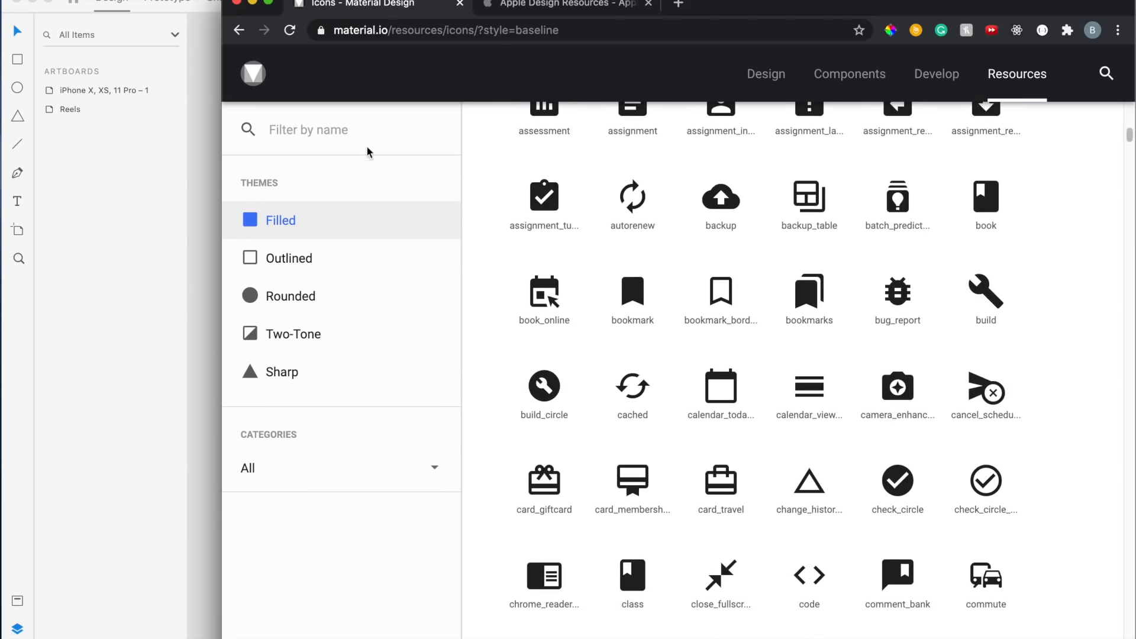
pyautogui.click(333, 131)
pyautogui.moveTo(221, 175); pyautogui.dragTo(569, 223)
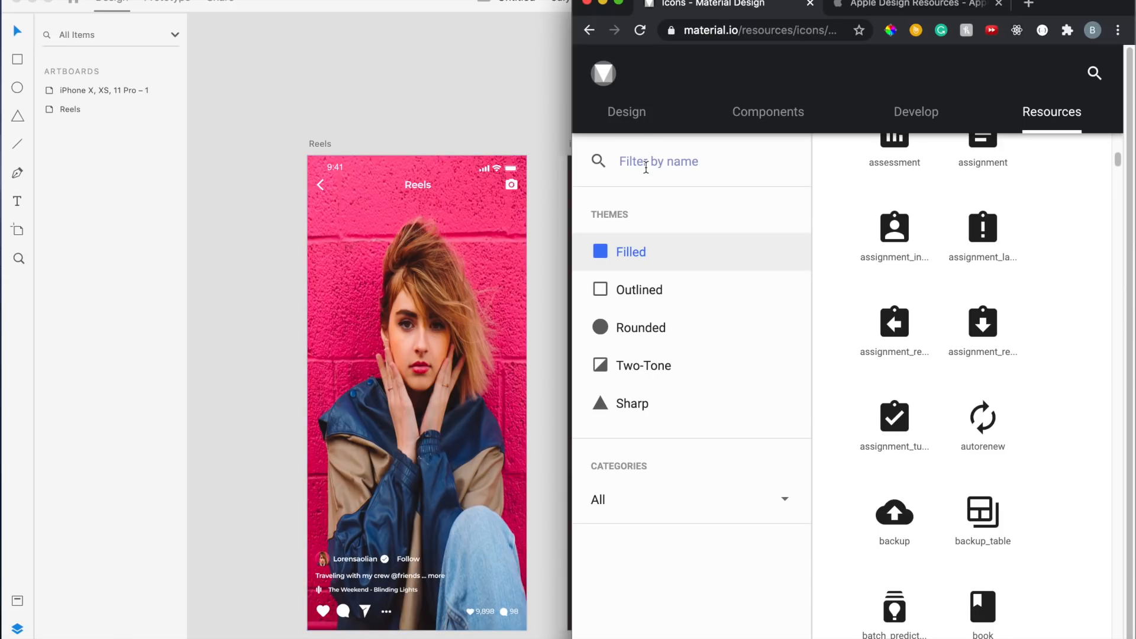
pyautogui.write('heart')
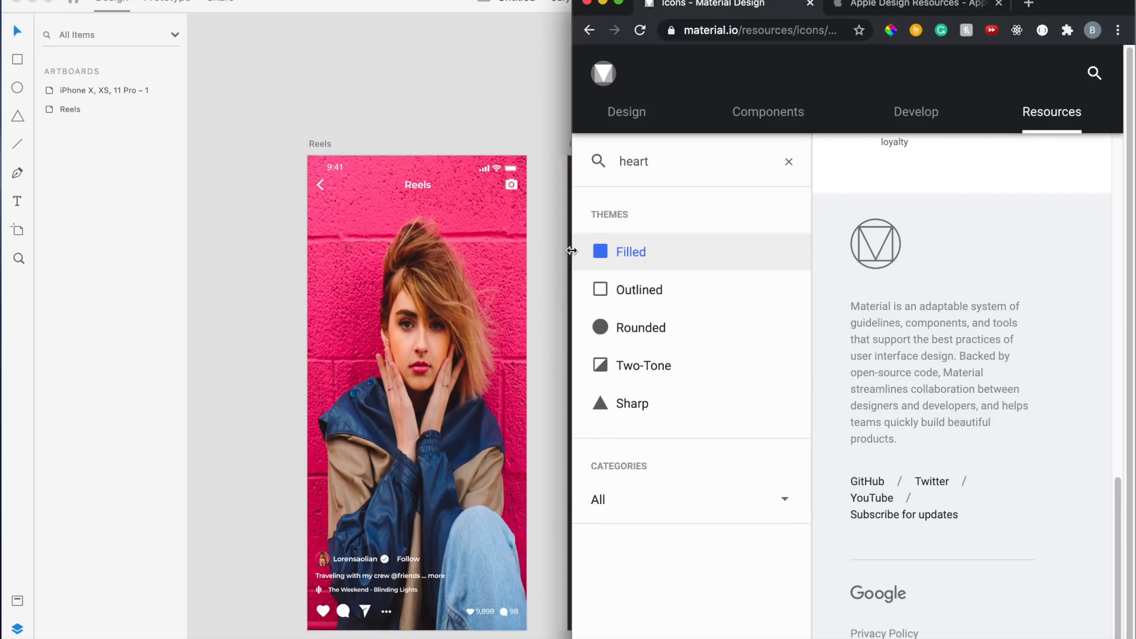
pyautogui.moveTo(571, 251); pyautogui.dragTo(455, 254)
pyautogui.click(783, 352)
# Download the favorite heart icon as an SVG file
pyautogui.scroll(-3, 784, 384)
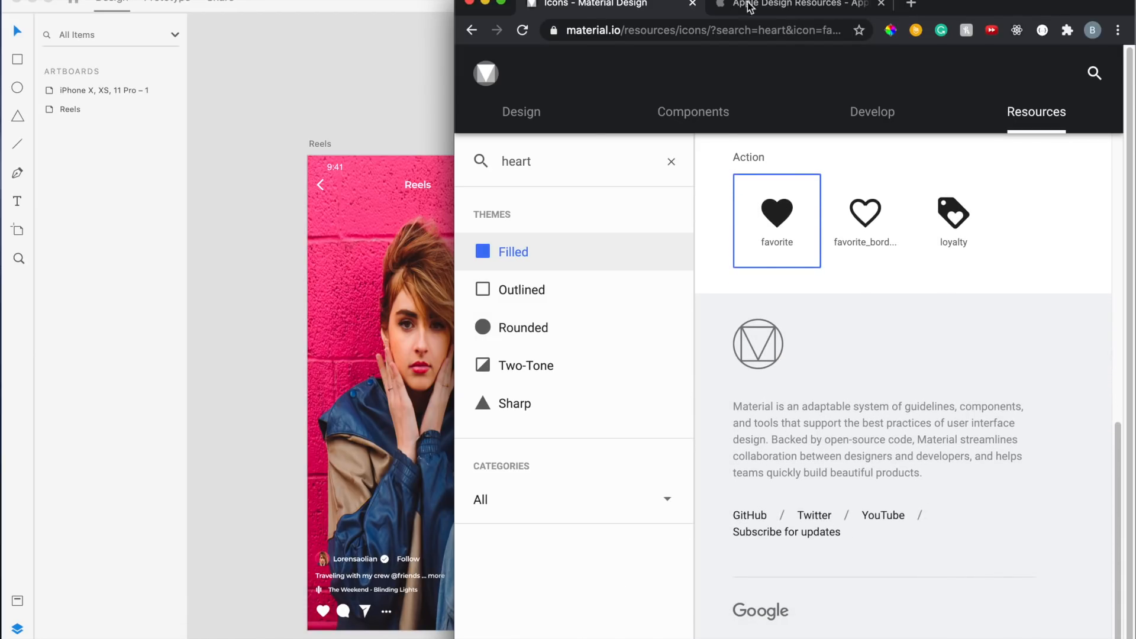
pyautogui.moveTo(949, 0)
pyautogui.mouseDown()
pyautogui.moveTo(949, 20)
pyautogui.moveTo(948, 6)
pyautogui.mouseUp()
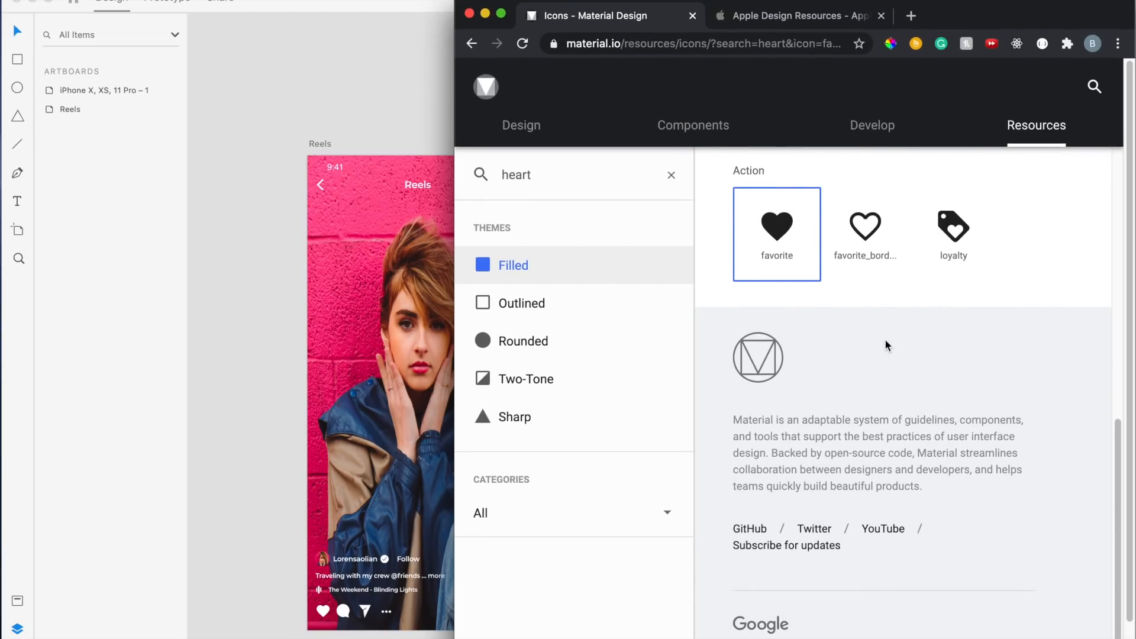
pyautogui.scroll(-3, 705, 335)
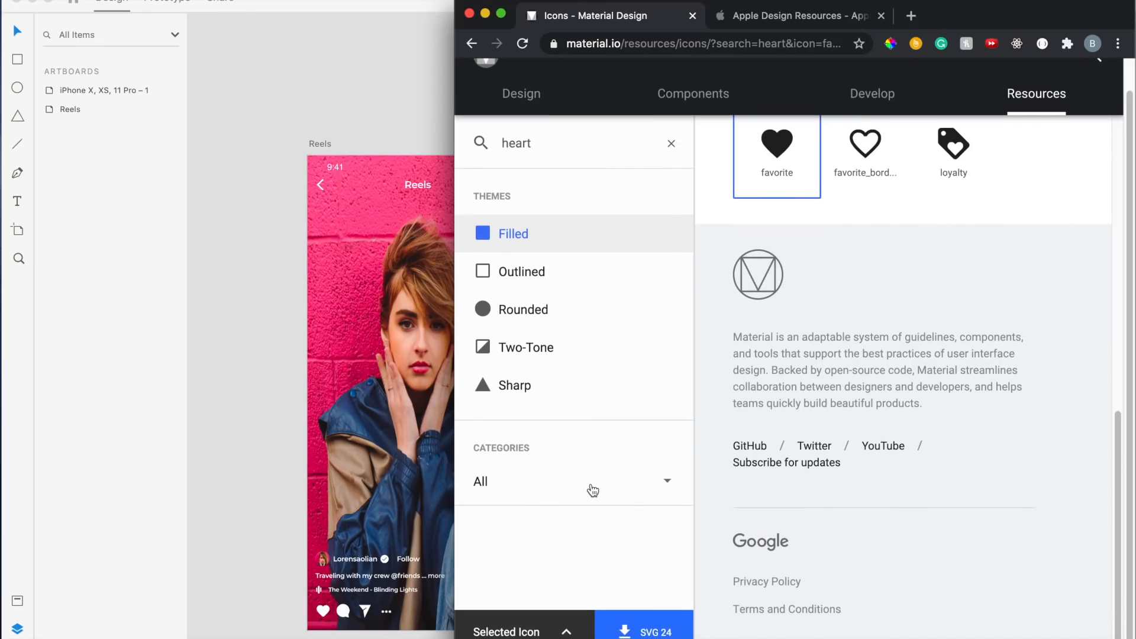
pyautogui.click(639, 632)
pyautogui.click(567, 631)
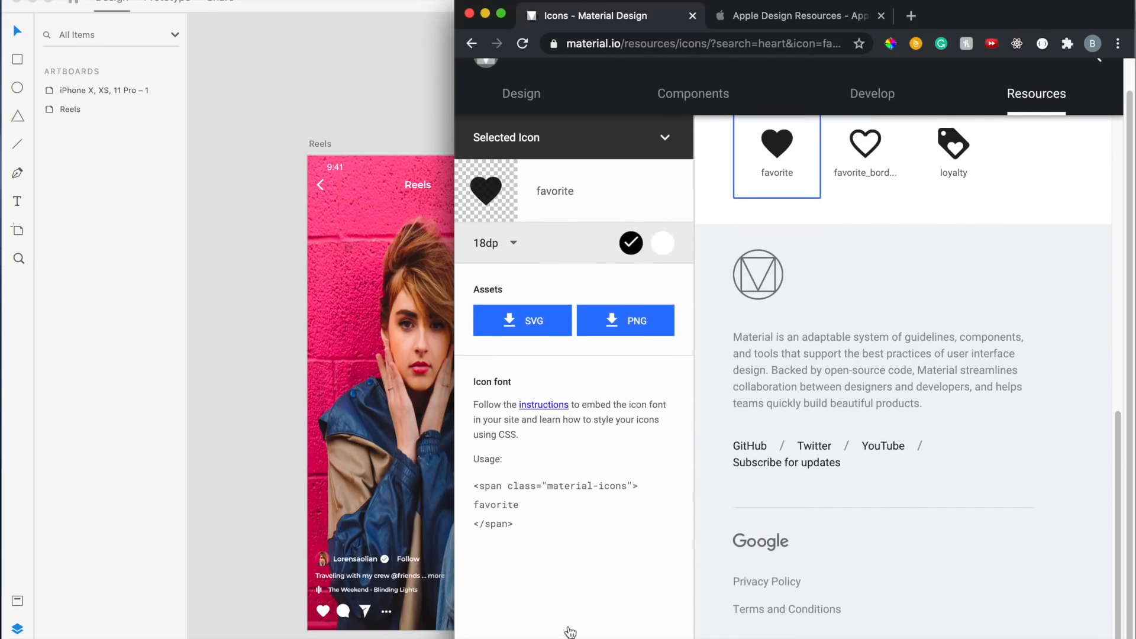
pyautogui.click(540, 320)
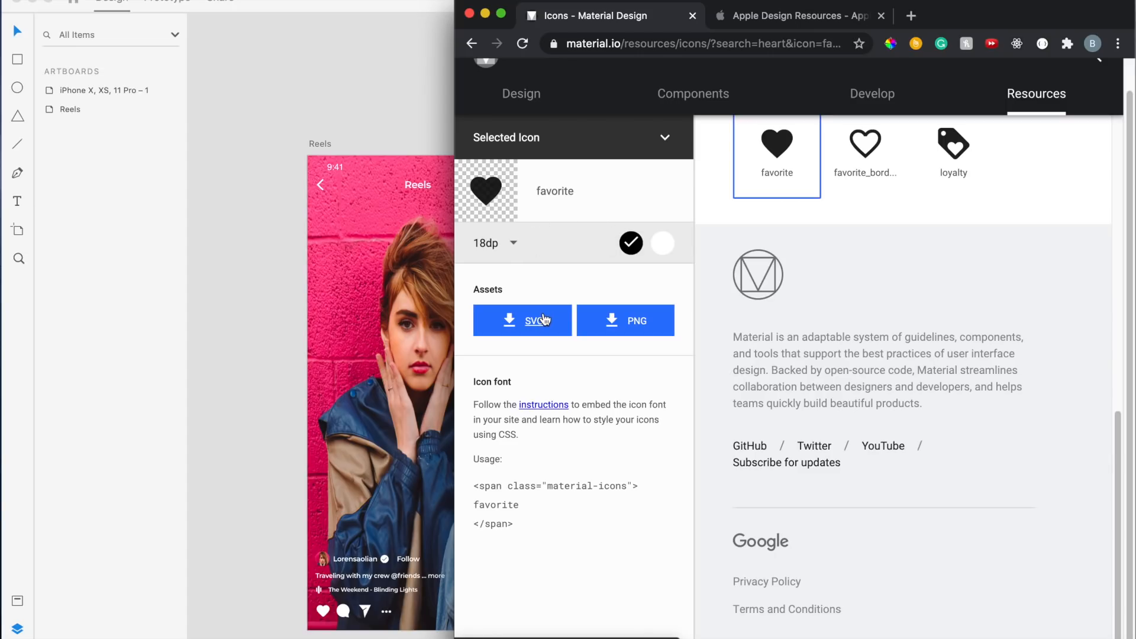
pyautogui.click(663, 138)
pyautogui.click(650, 634)
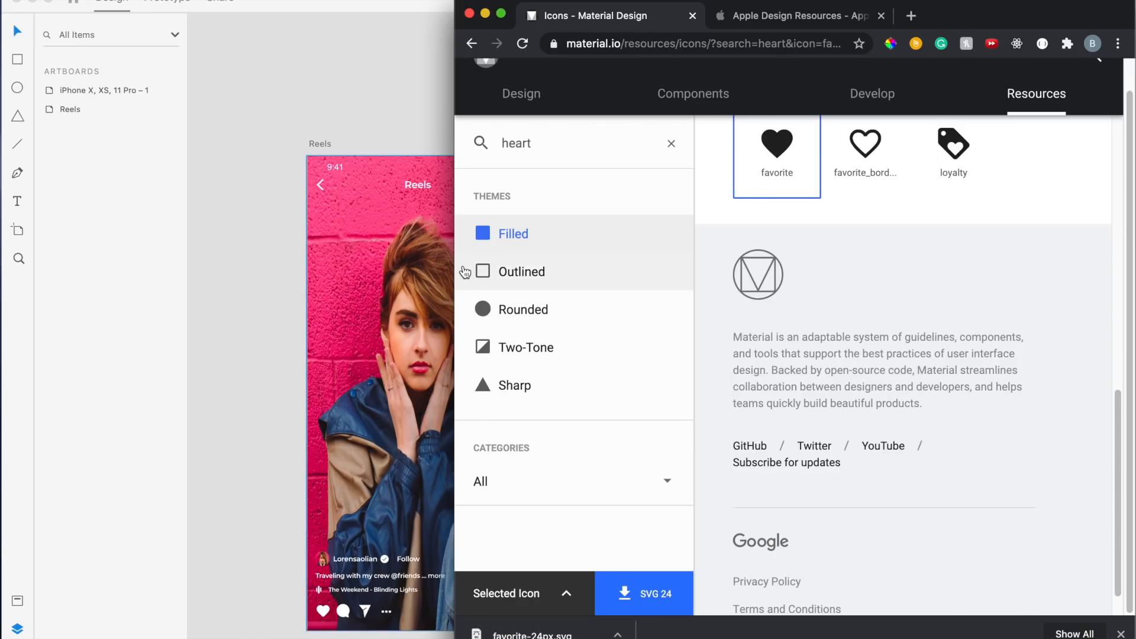
pyautogui.moveTo(456, 234); pyautogui.dragTo(576, 233)
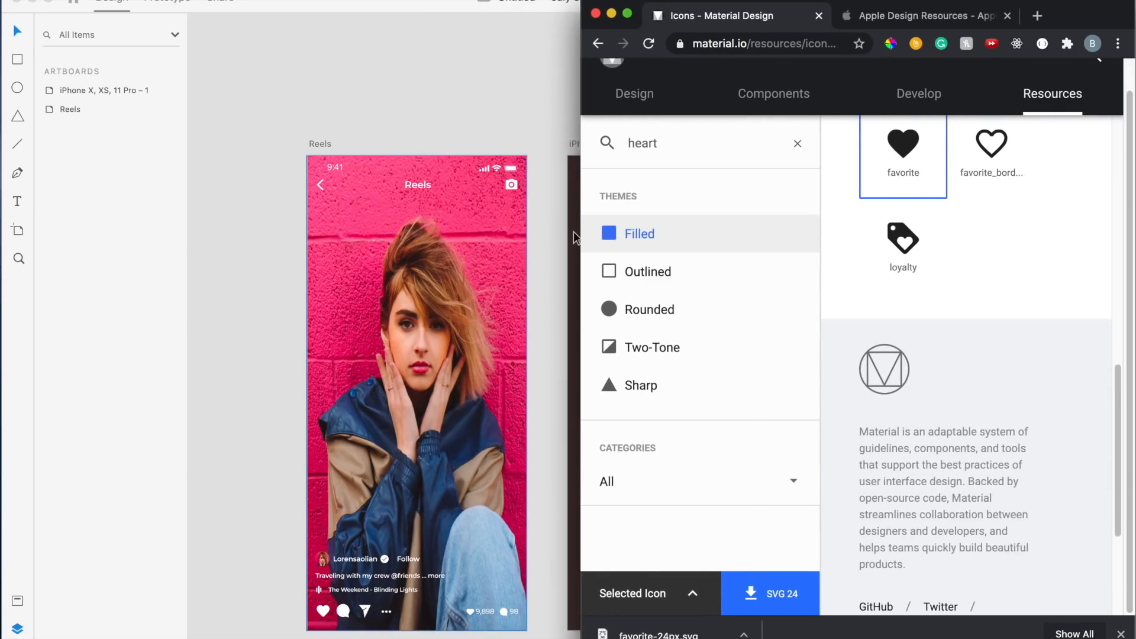
# Search the Material icons for comment and then for send icons
pyautogui.doubleClick(676, 147)
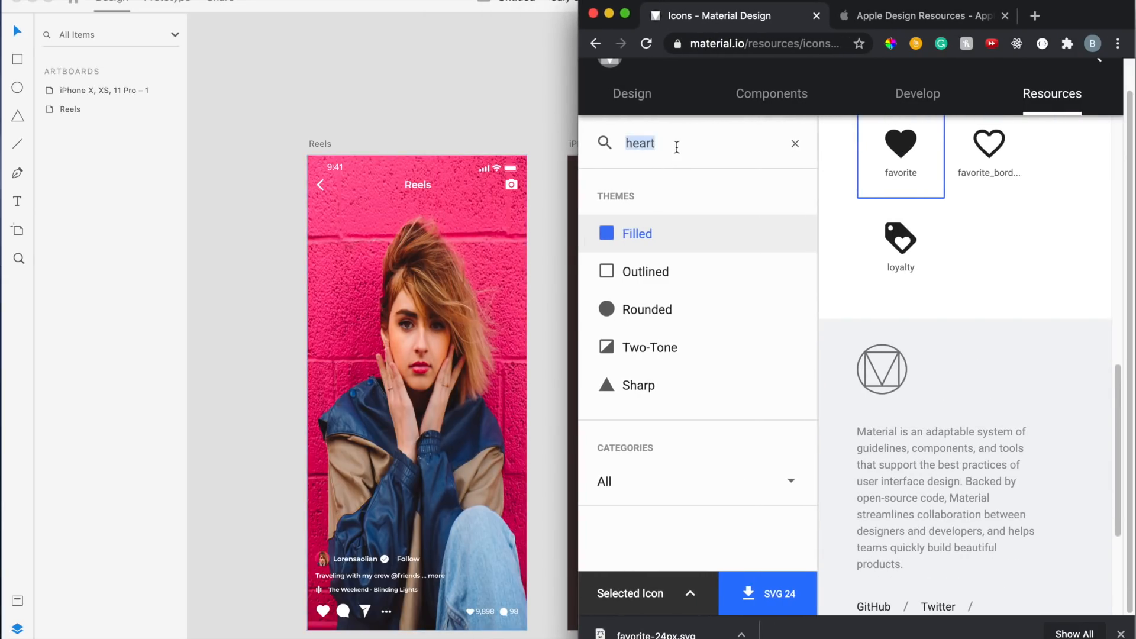
pyautogui.write('comm')
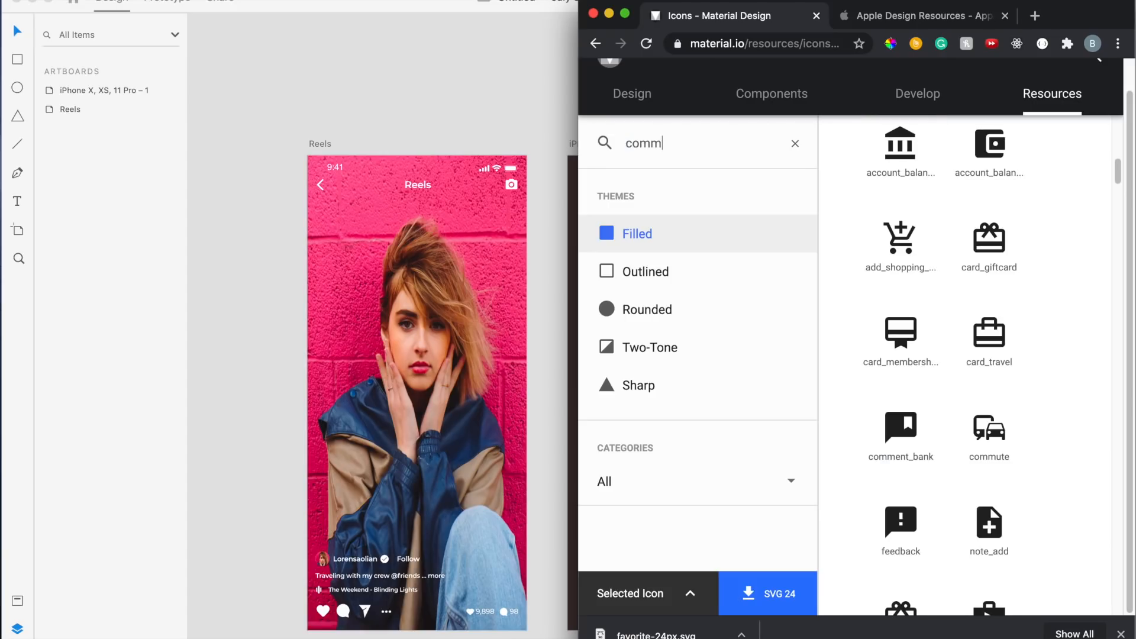
pyautogui.write('ent')
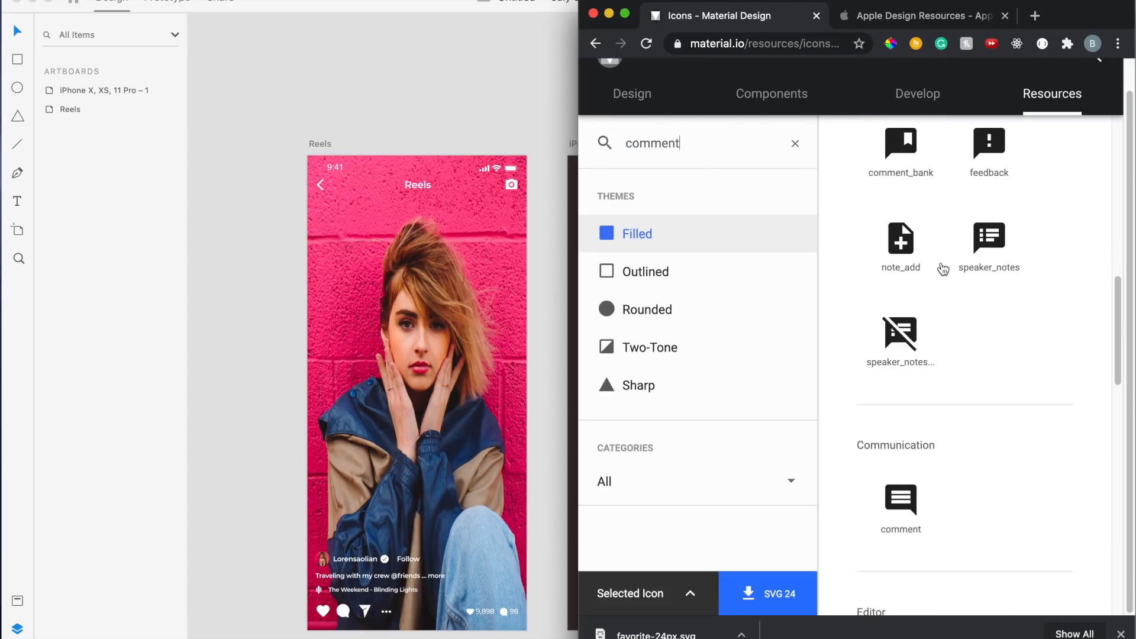
pyautogui.scroll(2, 941, 264)
pyautogui.scroll(-8, 941, 264)
pyautogui.scroll(-10, 943, 268)
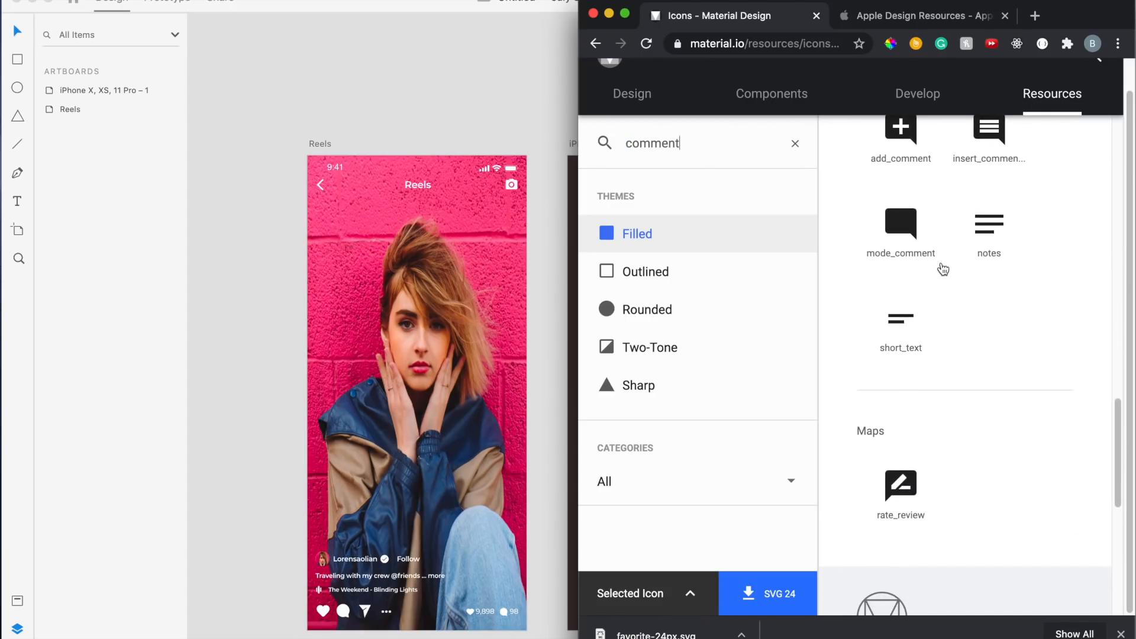
pyautogui.doubleClick(723, 144)
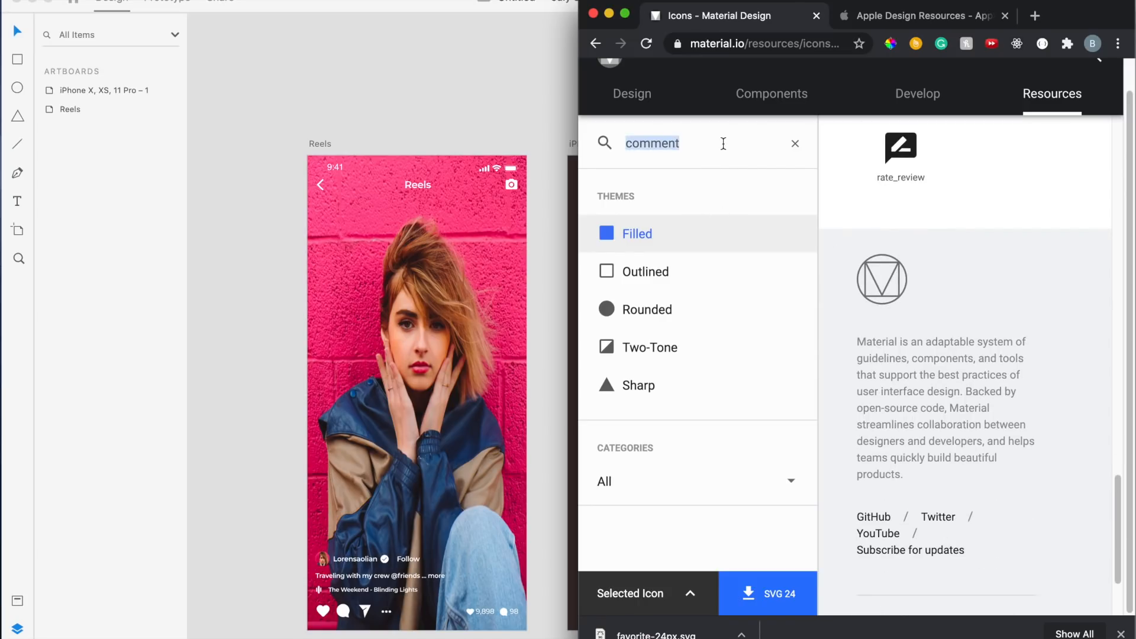
pyautogui.write('send')
pyautogui.scroll(8, 901, 261)
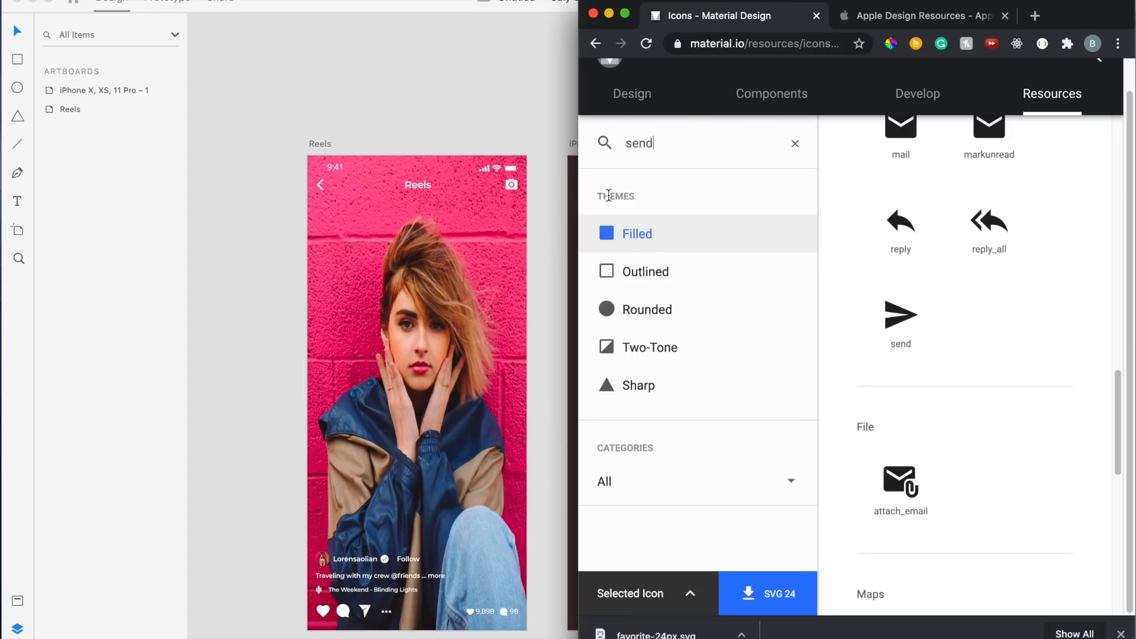
# Search the Material icons for camera and select the camera_alt icon
pyautogui.doubleClick(681, 149)
pyautogui.click(680, 149)
pyautogui.doubleClick(676, 143)
pyautogui.write('camera')
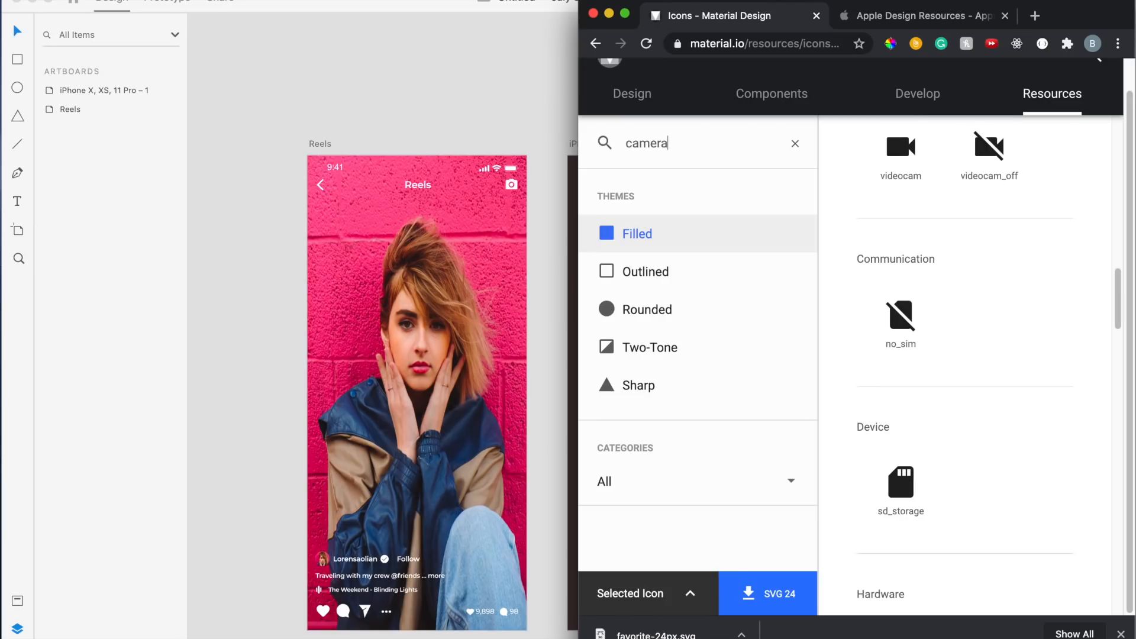
pyautogui.scroll(10, 973, 314)
pyautogui.scroll(-15, 972, 316)
pyautogui.scroll(-6, 970, 316)
pyautogui.click(901, 367)
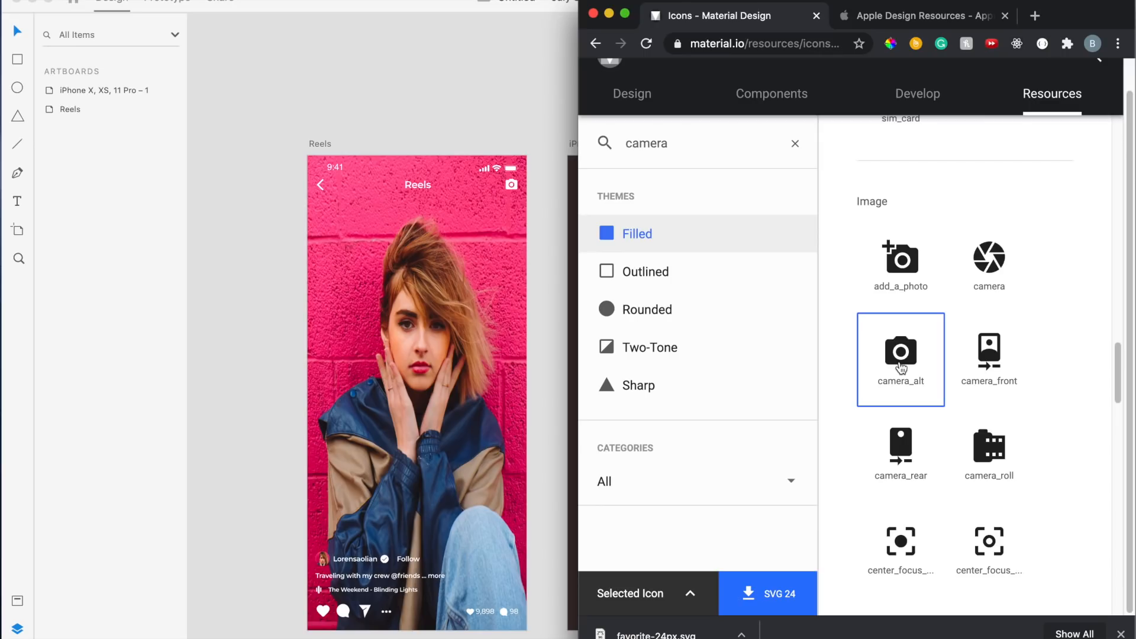
# Download the camera_alt icon as an SVG file and return to XD
pyautogui.click(693, 592)
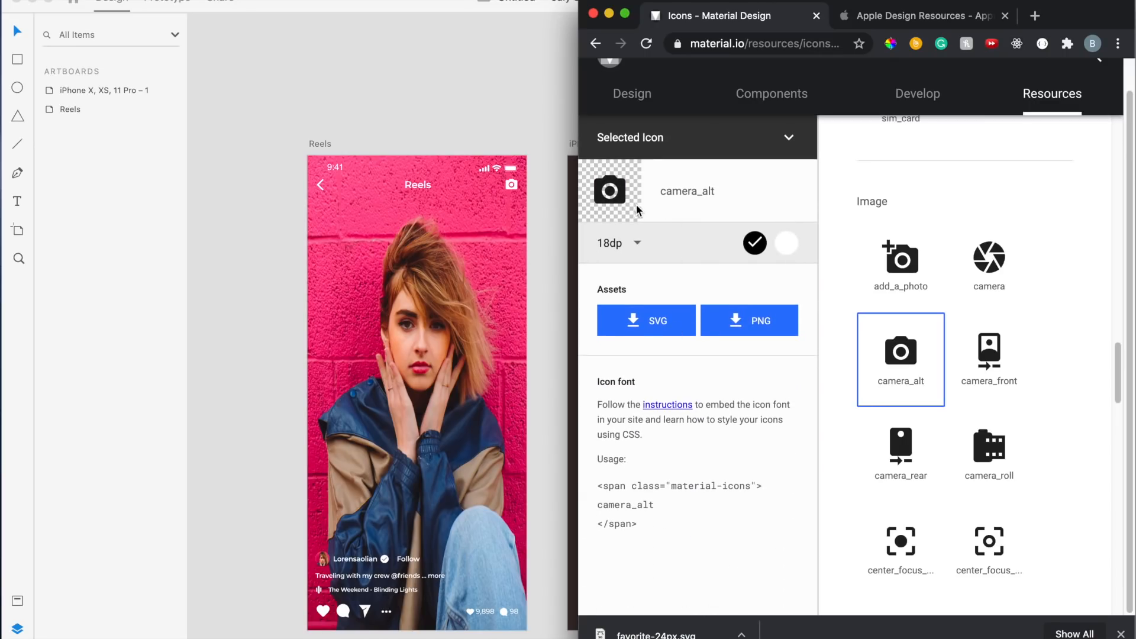
pyautogui.click(661, 329)
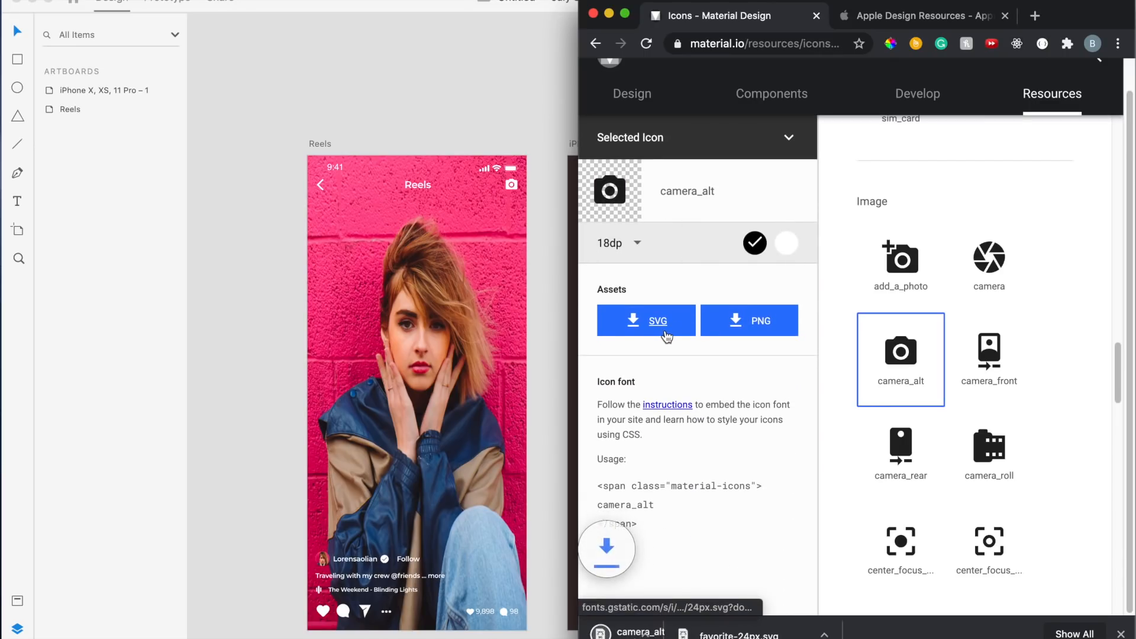
pyautogui.click(793, 149)
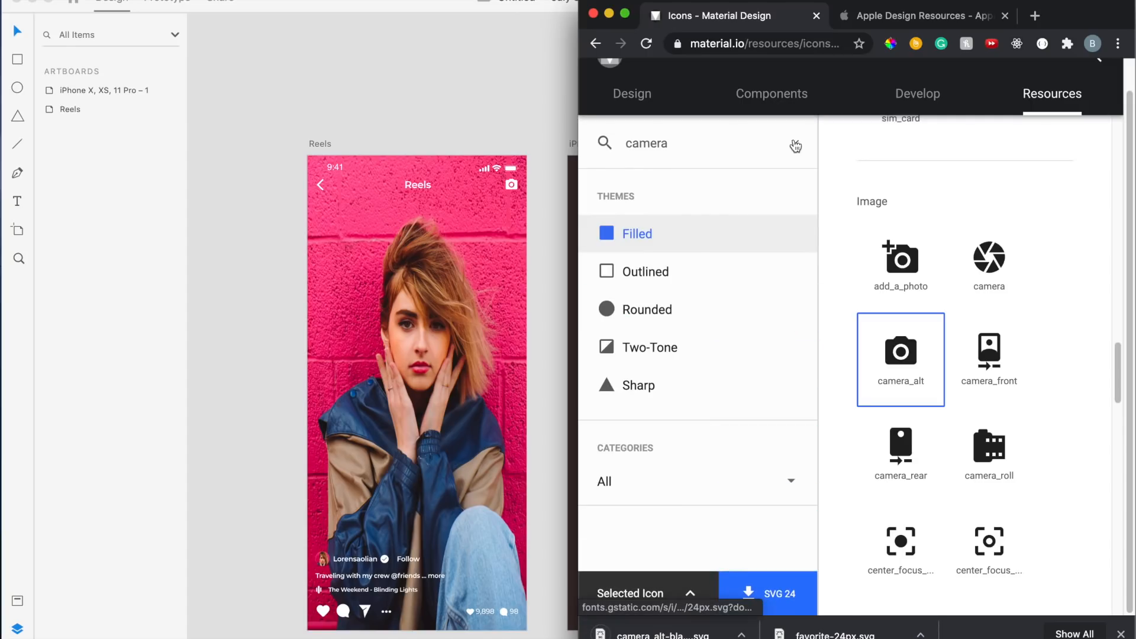
pyautogui.click(542, 413)
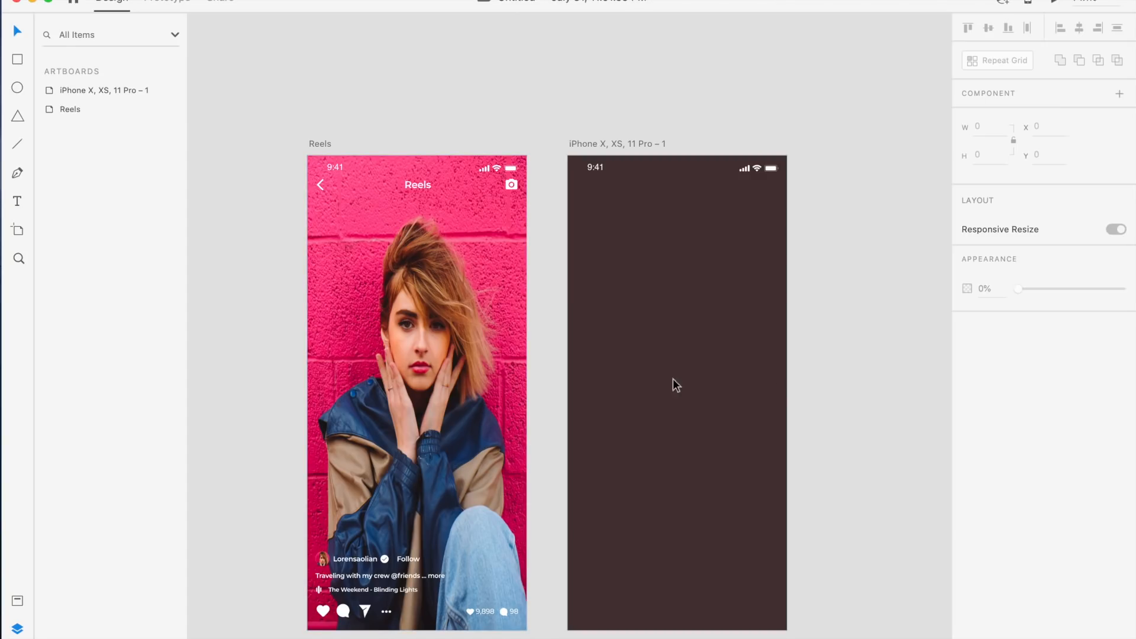
# Search the Material icons for back arrow, then shorten the search to back and browse the results
pyautogui.press('super+Tab')
pyautogui.doubleClick(692, 143)
pyautogui.write('back arrow')
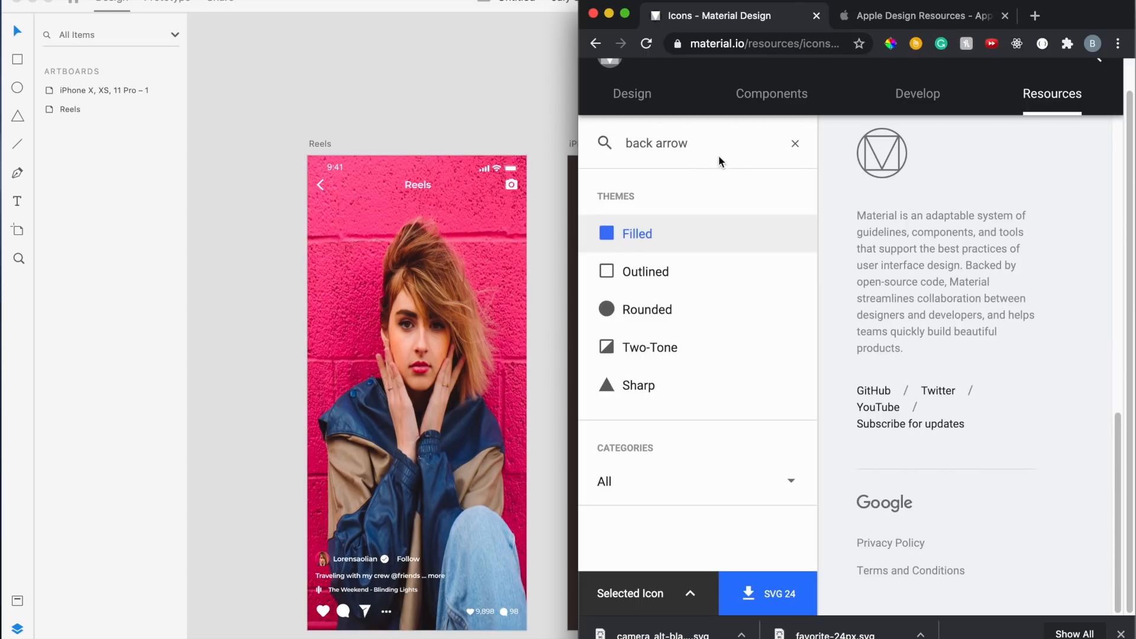
pyautogui.scroll(8, 870, 243)
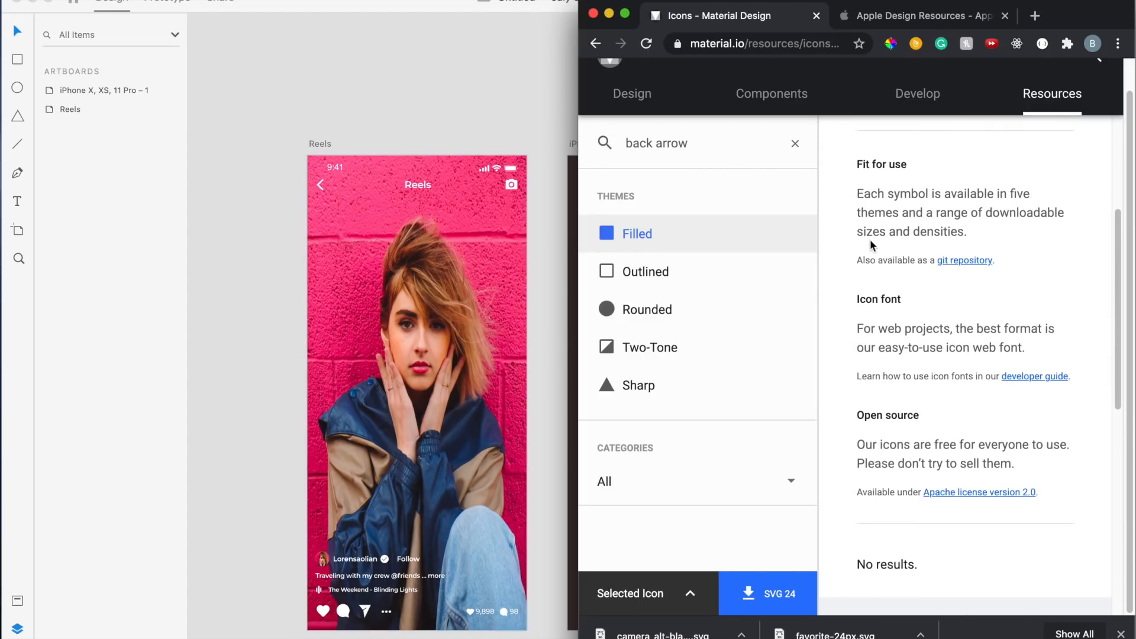
pyautogui.scroll(4, 871, 242)
pyautogui.press('BackSpace')
pyautogui.press('BackSpace')
pyautogui.press('BackSpace')
pyautogui.press('BackSpace')
pyautogui.press('BackSpace')
pyautogui.press('BackSpace')
pyautogui.scroll(-10, 1033, 343)
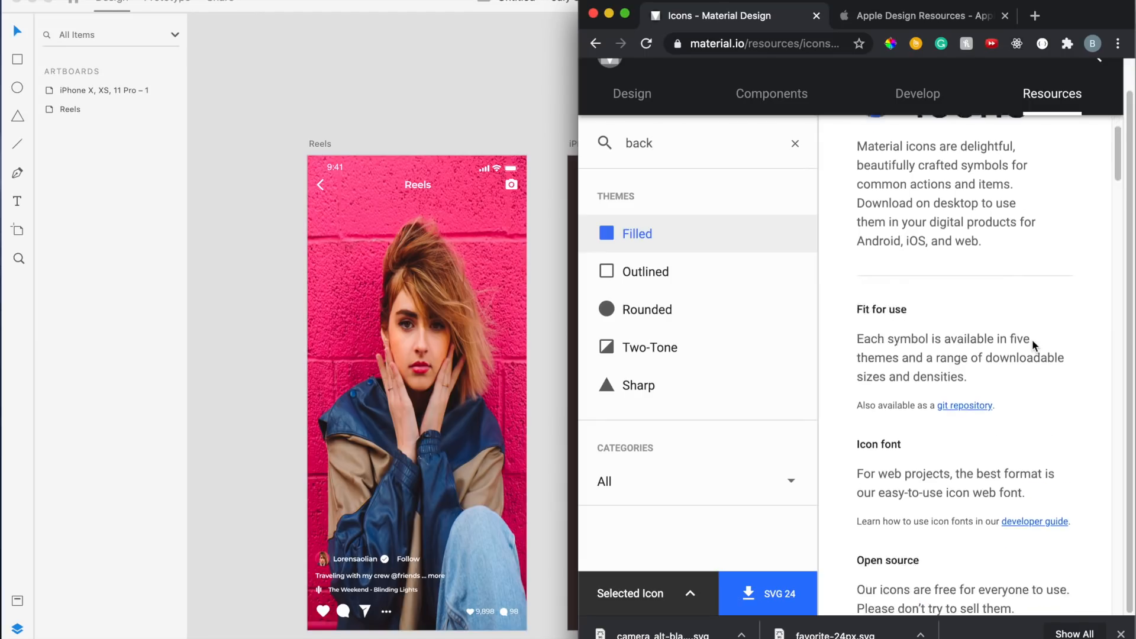
pyautogui.scroll(-10, 1034, 347)
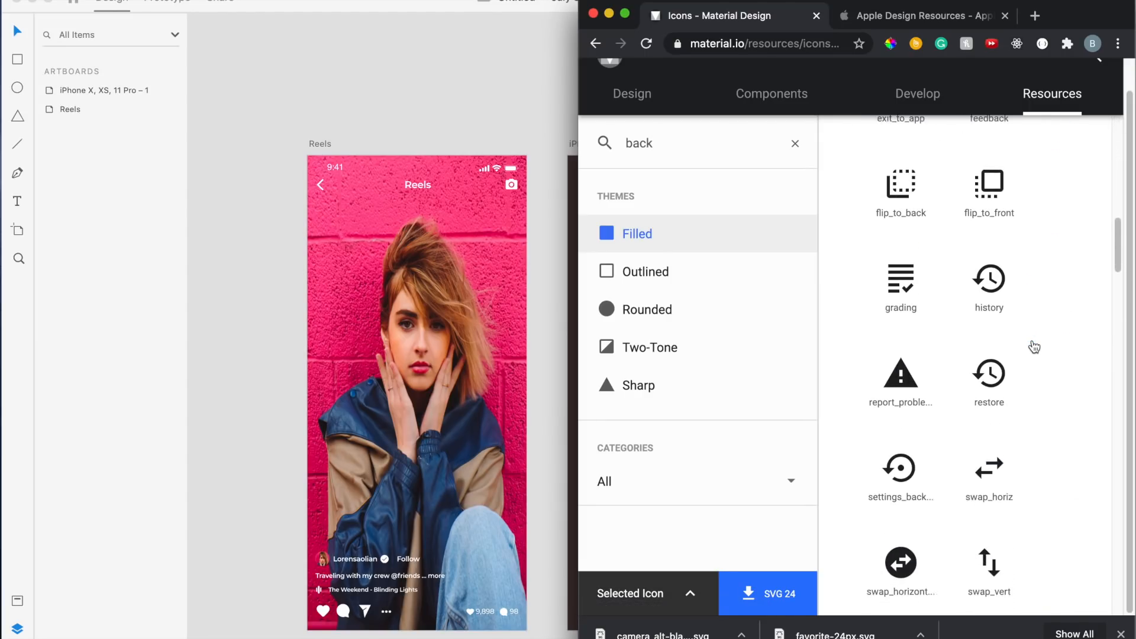
pyautogui.scroll(-10, 1033, 346)
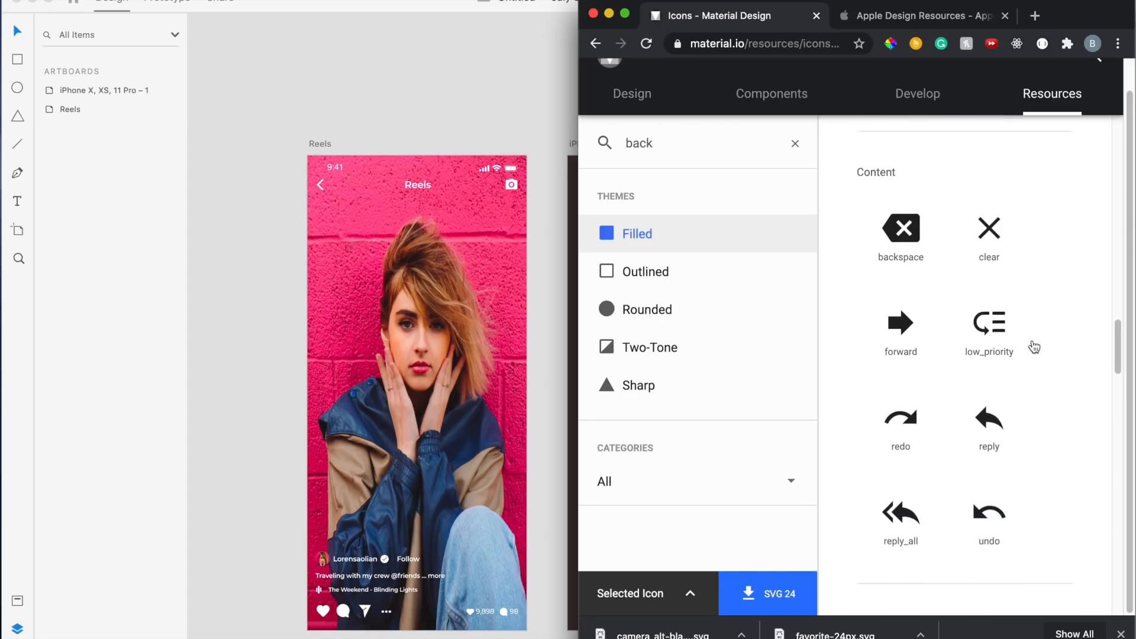
pyautogui.scroll(-6, 1032, 346)
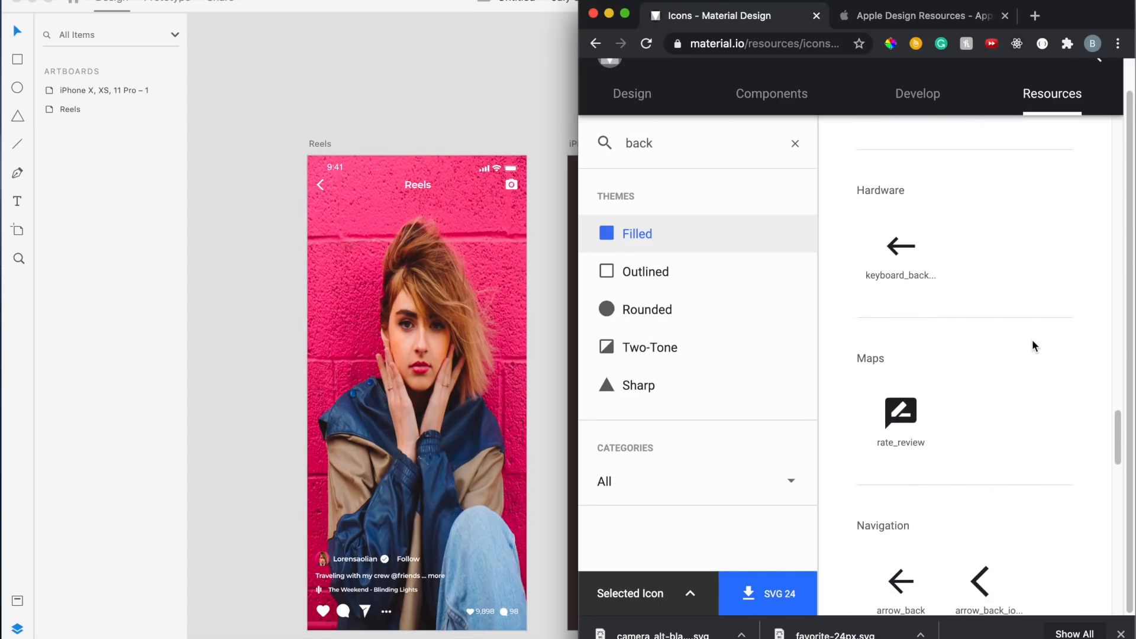
# Select the arrow_back_ios icon and download it as an SVG file
pyautogui.click(985, 416)
pyautogui.click(701, 589)
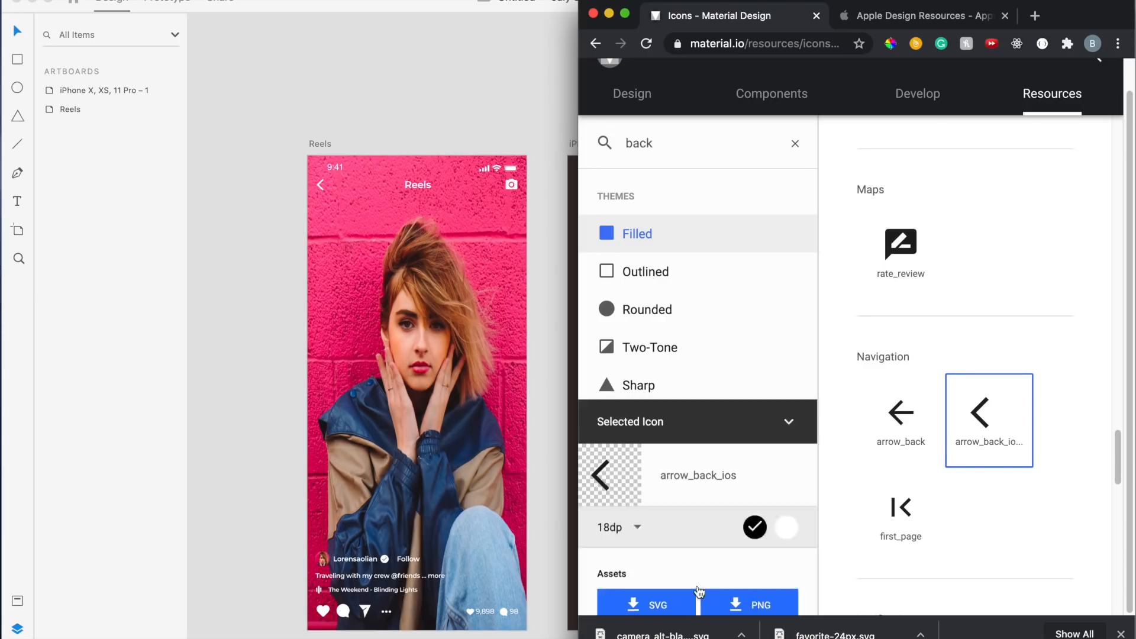
pyautogui.click(656, 324)
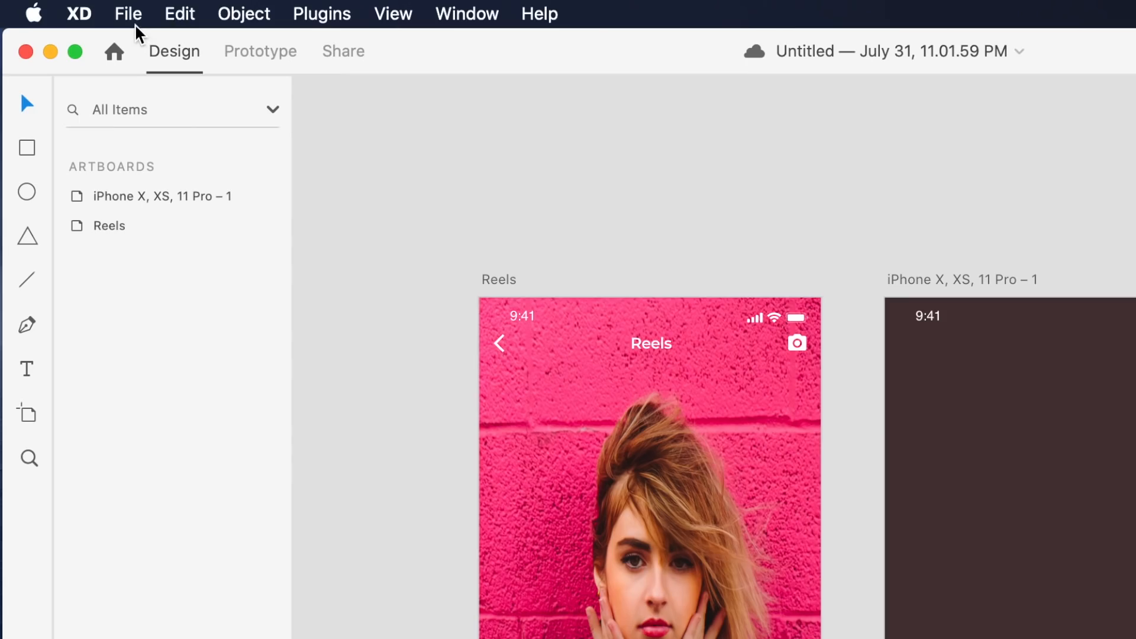
# Move a heart icon from the Reels screen into the bottom-left corner of the new iPhone artboard
pyautogui.click(131, 16)
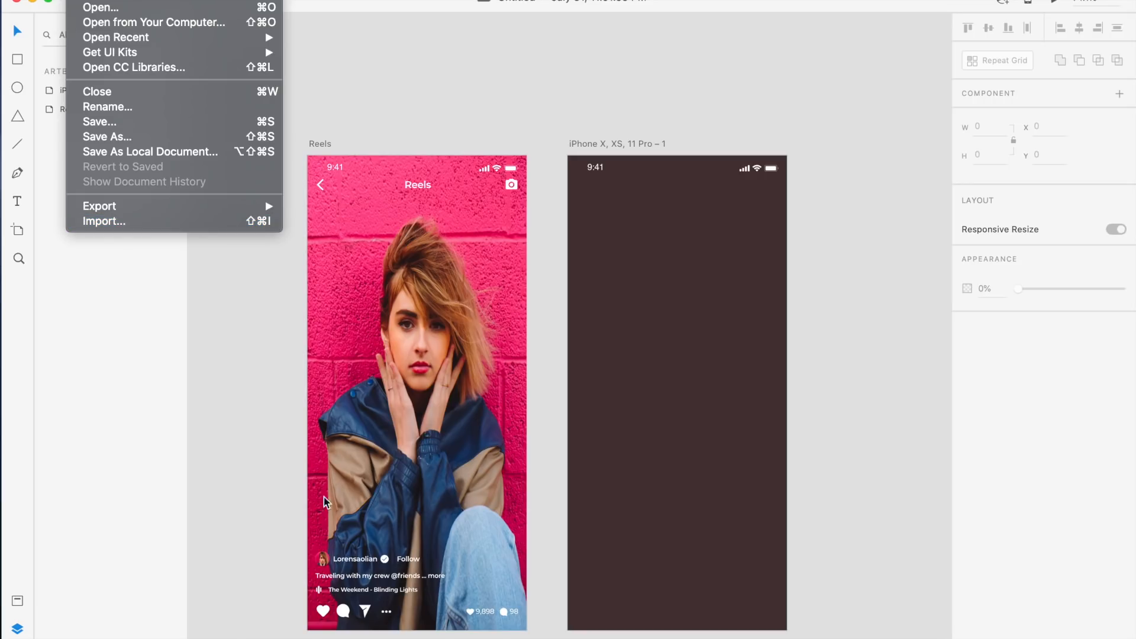
pyautogui.click(307, 539)
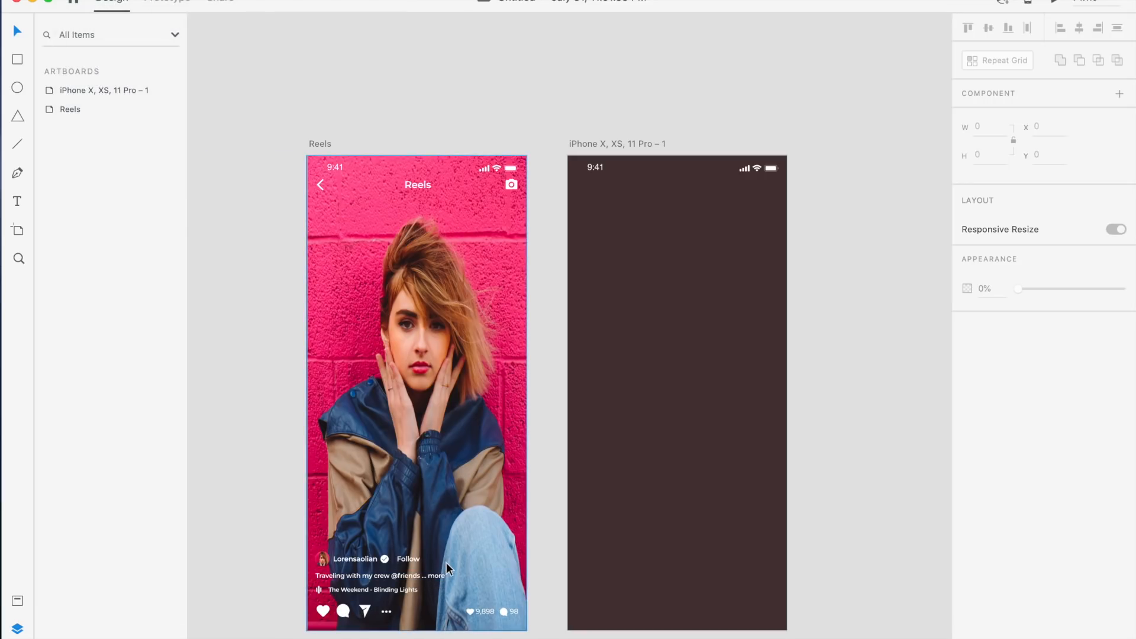
pyautogui.scroll(-2, 446, 563)
pyautogui.scroll(2, 446, 563)
pyautogui.scroll(-1, 446, 562)
pyautogui.hscroll(1, 446, 562)
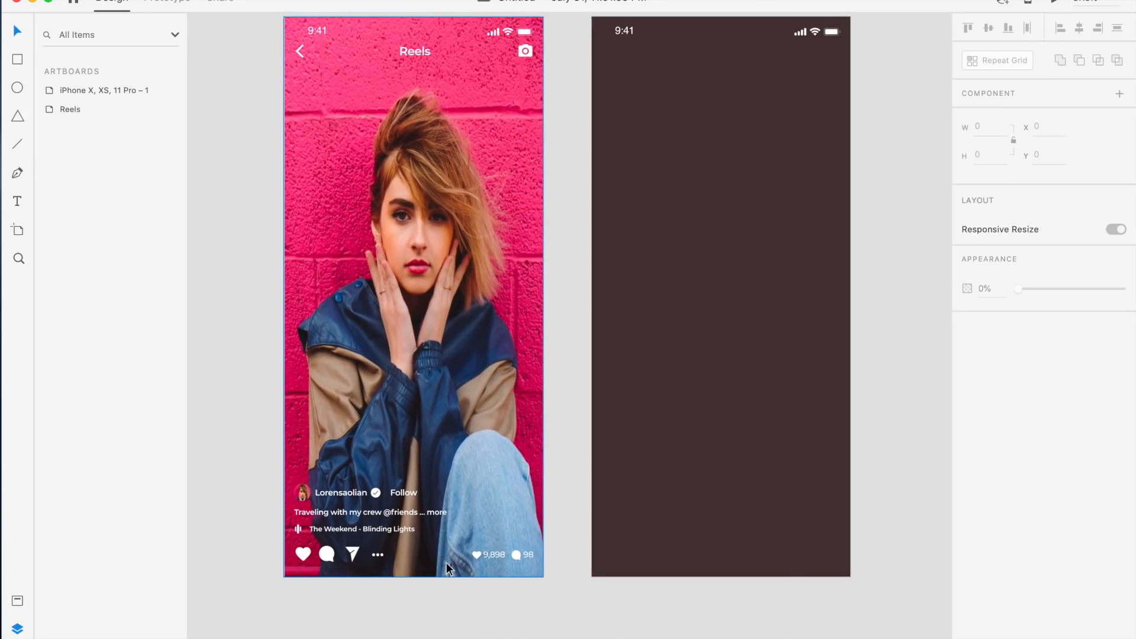
pyautogui.click(305, 555)
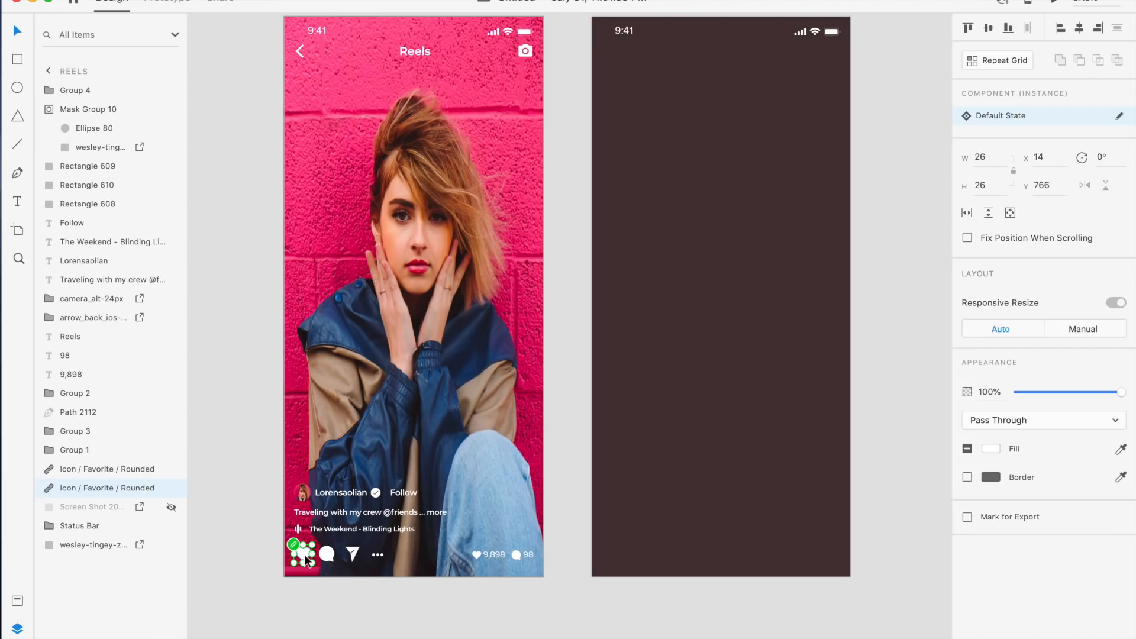
pyautogui.moveTo(305, 559); pyautogui.dragTo(619, 560)
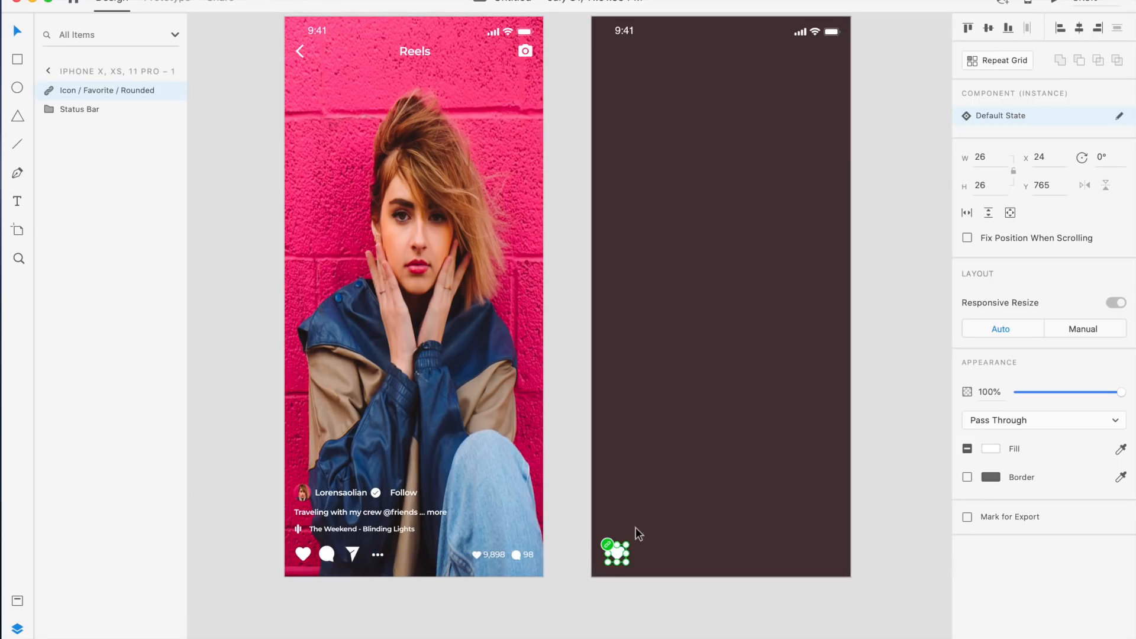
# Search Unsplash for travel glow photos
pyautogui.click(574, 486)
pyautogui.hscroll(2, 573, 487)
pyautogui.scroll(2, 573, 486)
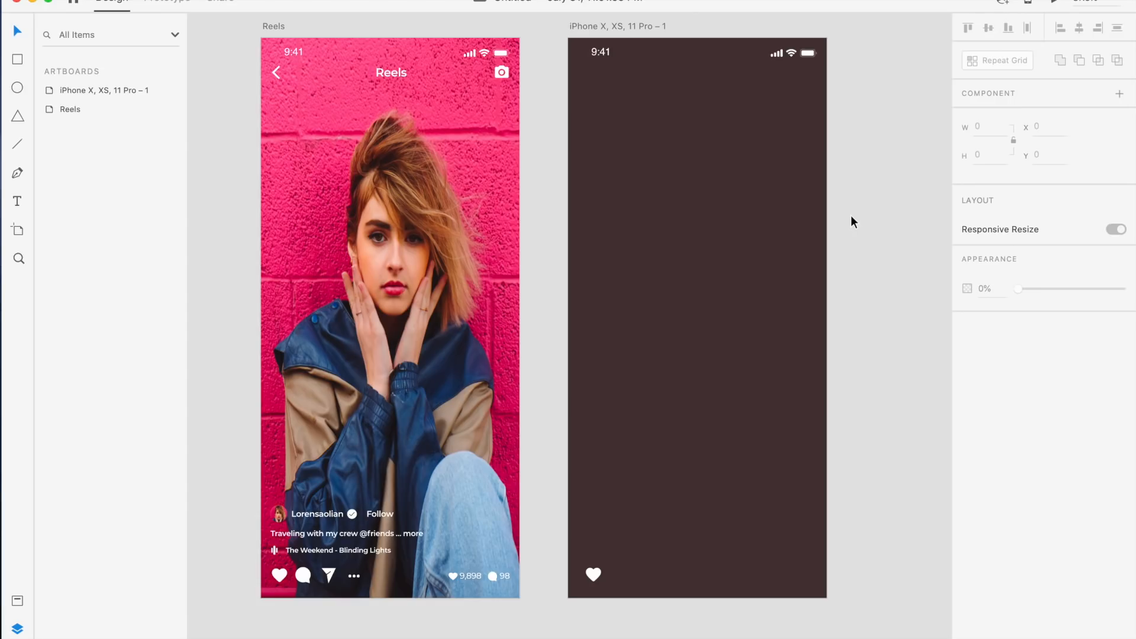
pyautogui.press('super+Tab')
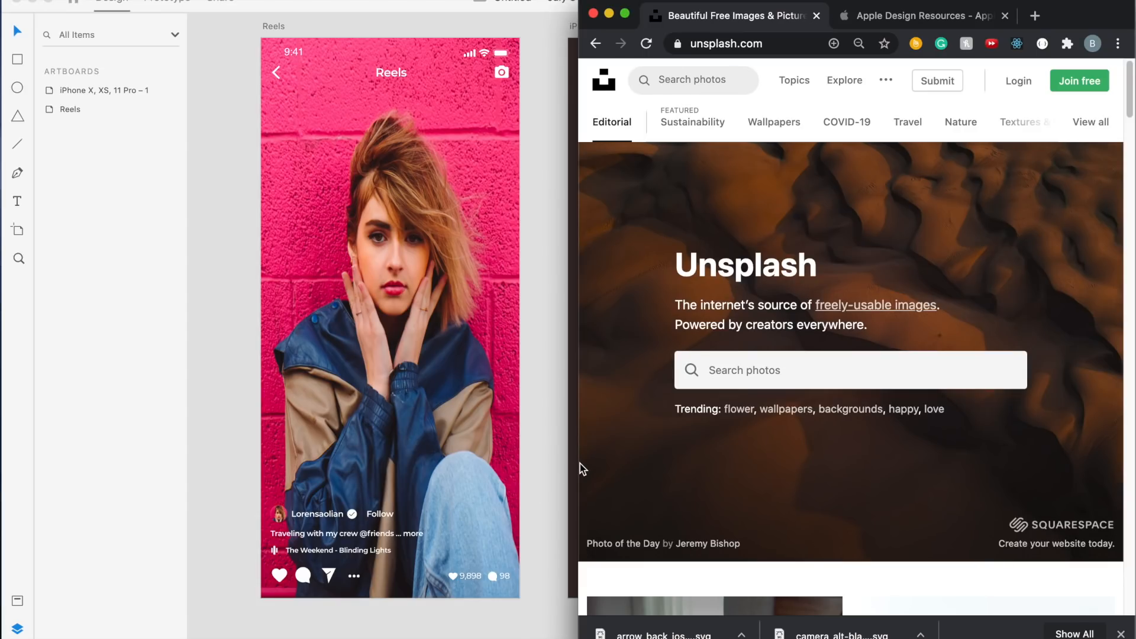
pyautogui.moveTo(581, 458); pyautogui.dragTo(454, 435)
pyautogui.click(1118, 632)
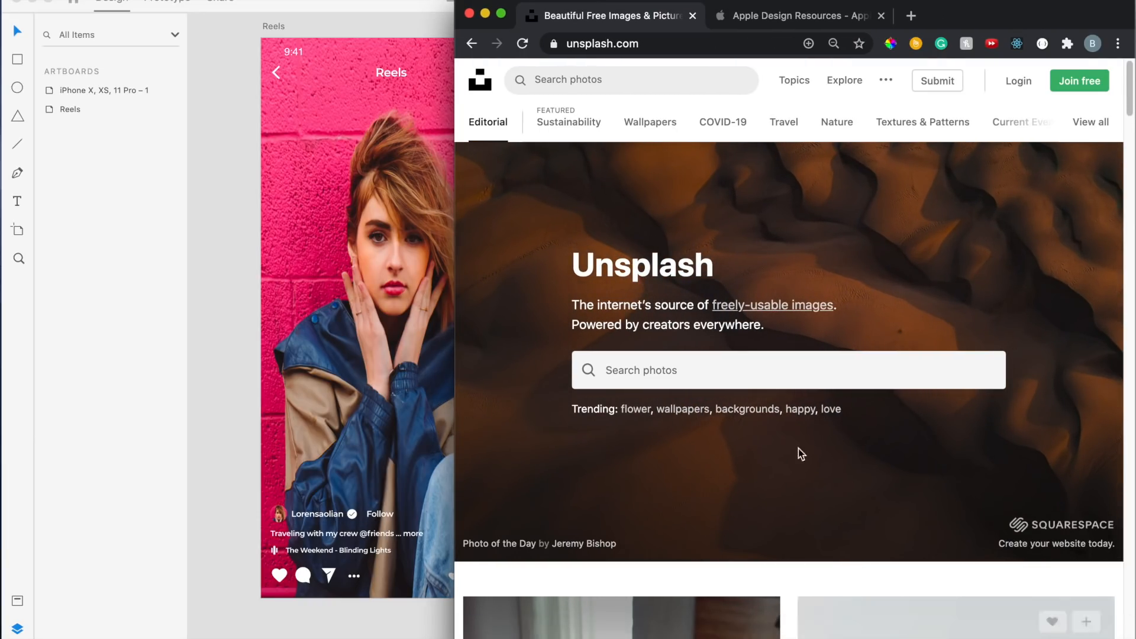
pyautogui.write('travel glow')
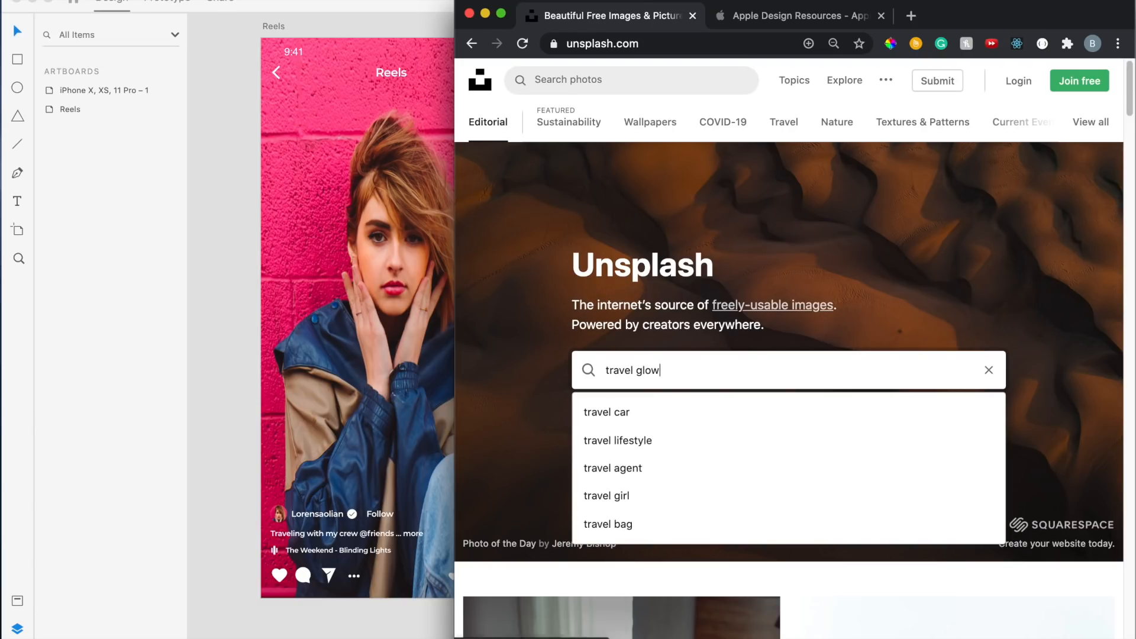
pyautogui.press('Return')
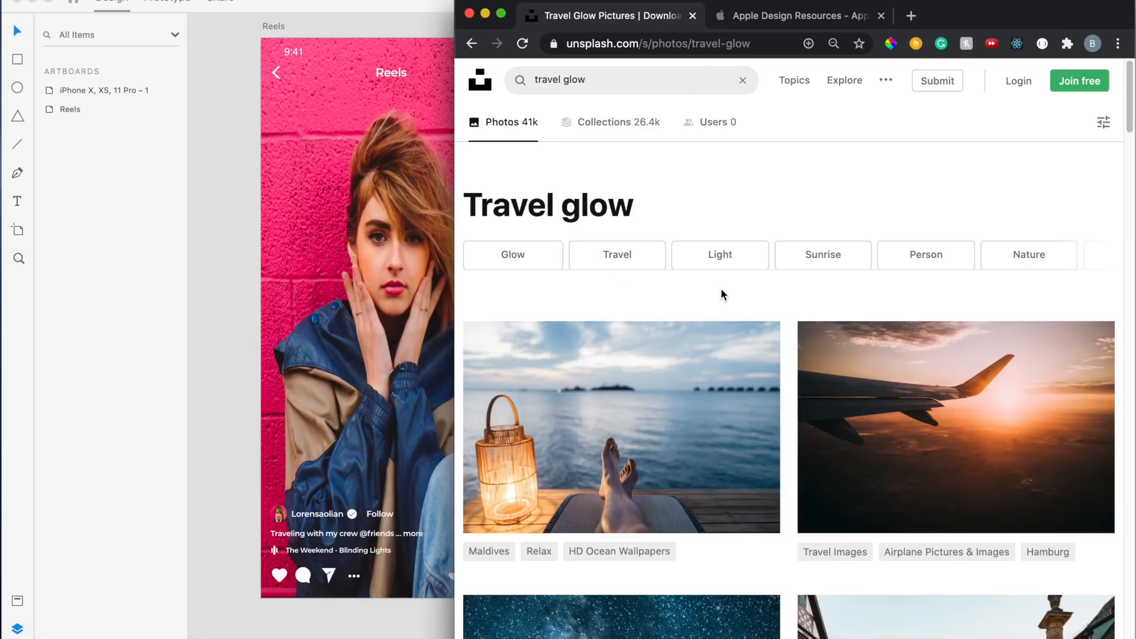
pyautogui.scroll(-6, 720, 289)
pyautogui.scroll(6, 720, 294)
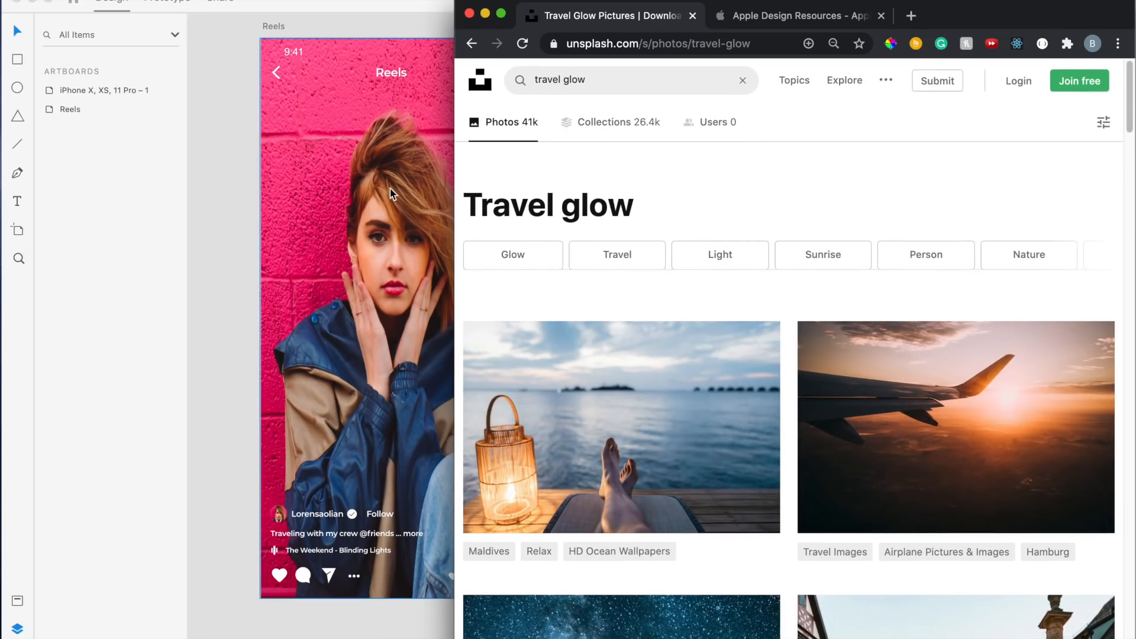
# Filter the travel glow results to portrait orientation and browse the photos
pyautogui.moveTo(456, 175); pyautogui.dragTo(45, 176)
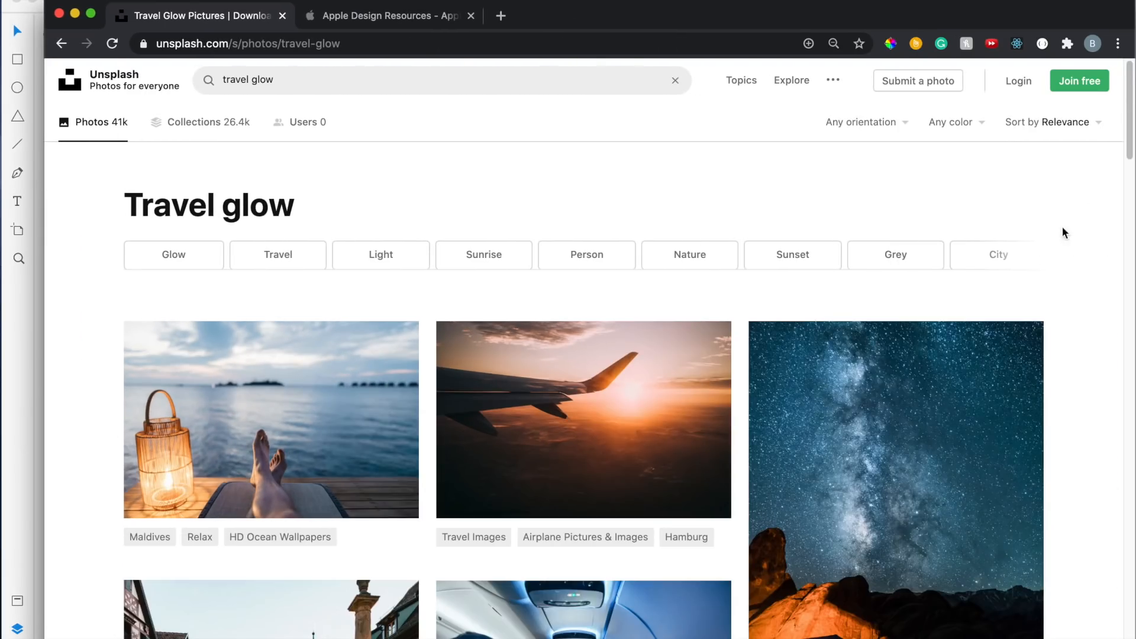
pyautogui.click(890, 122)
pyautogui.click(839, 201)
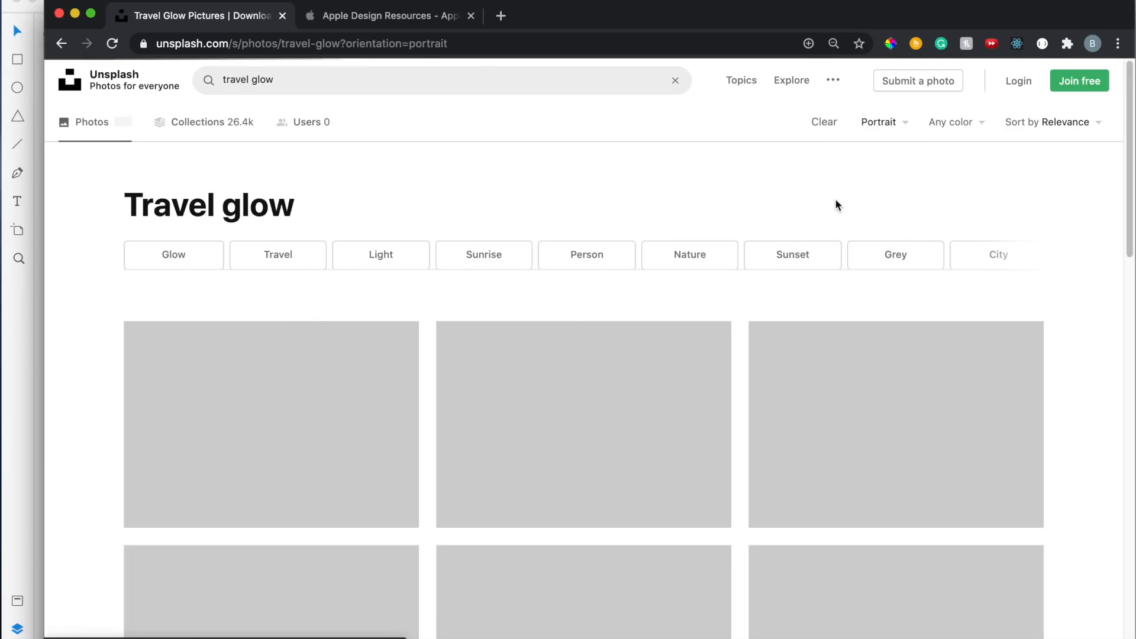
pyautogui.scroll(-10, 555, 255)
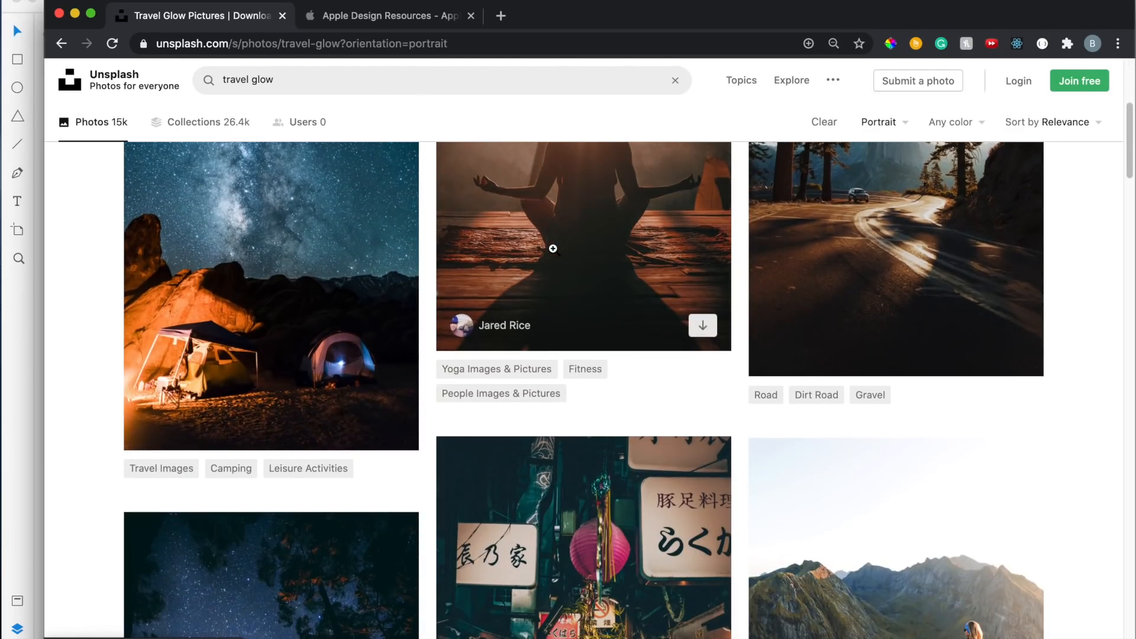
pyautogui.scroll(-15, 555, 254)
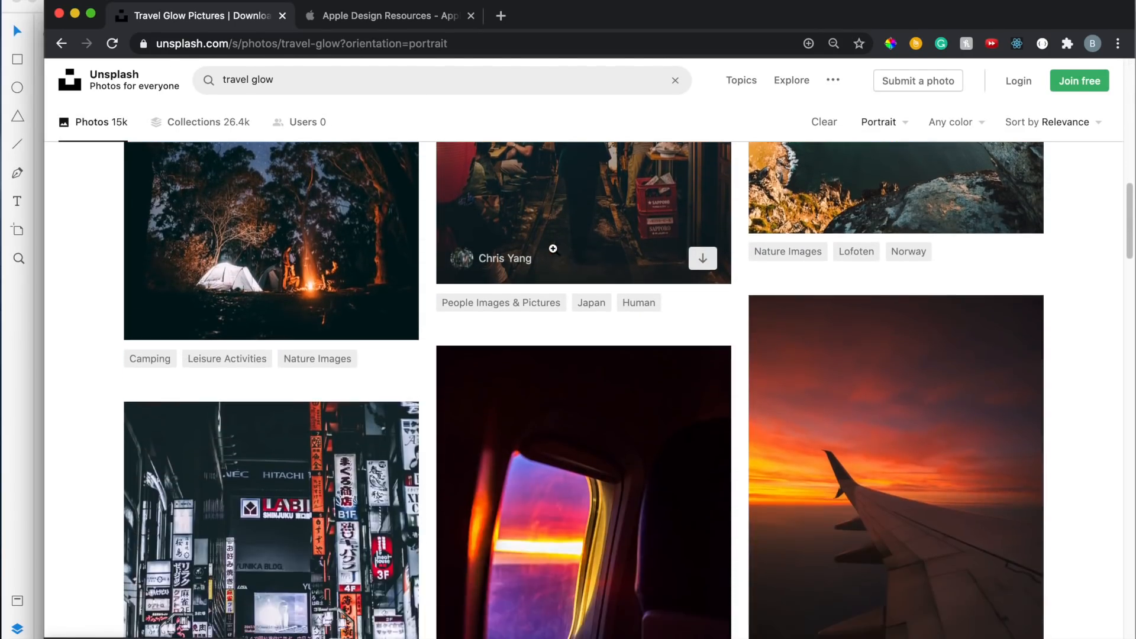
pyautogui.scroll(-15, 554, 254)
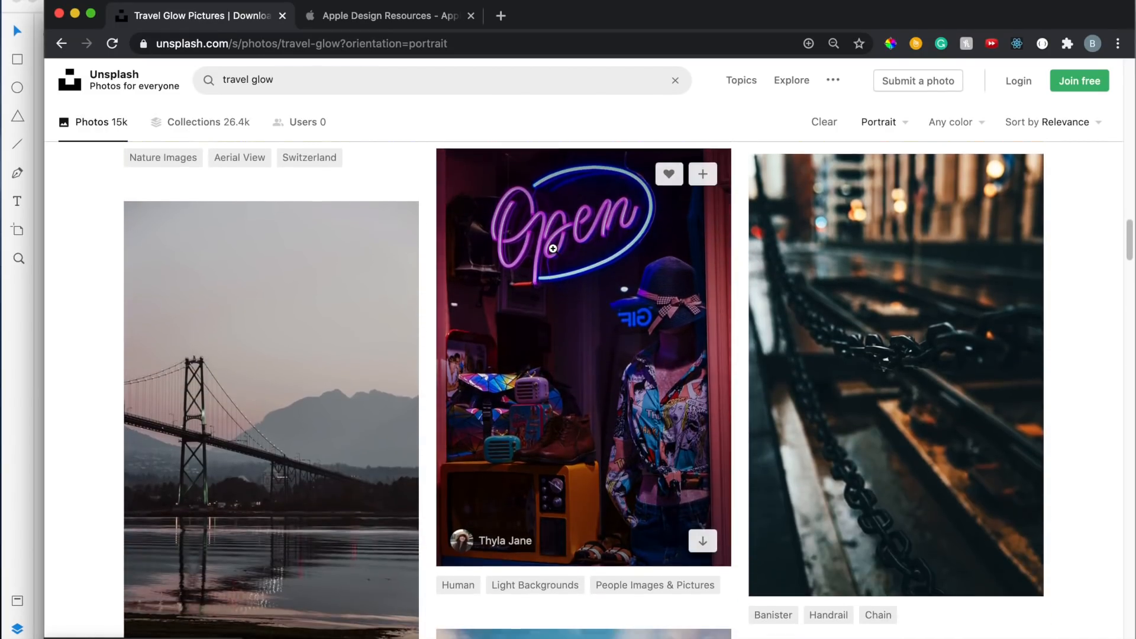
pyautogui.scroll(-15, 553, 255)
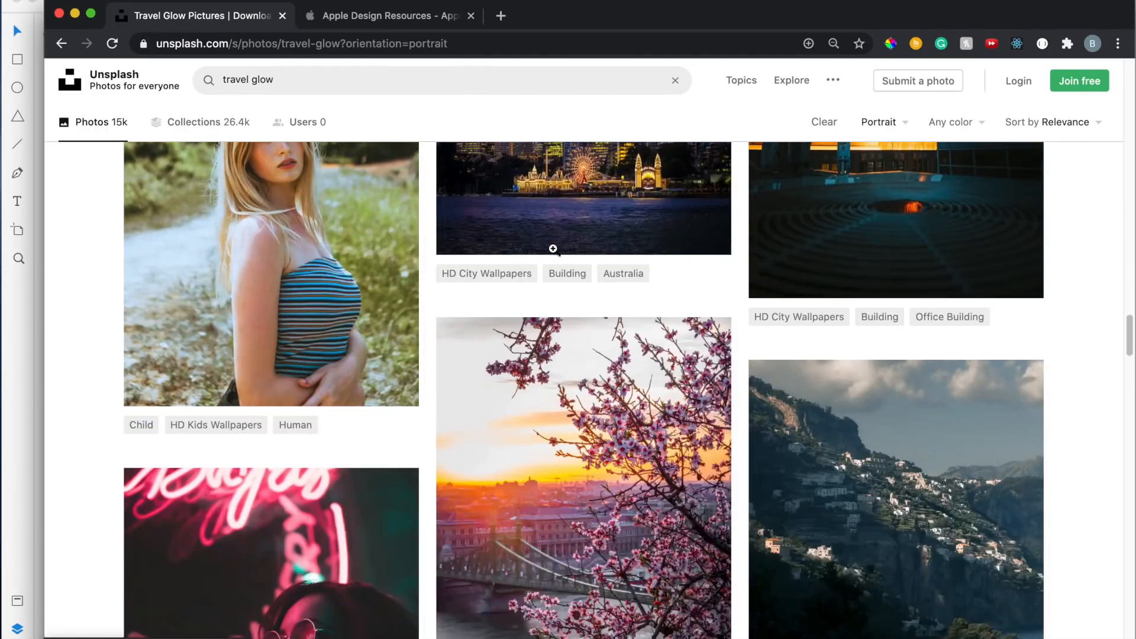
pyautogui.scroll(-15, 552, 252)
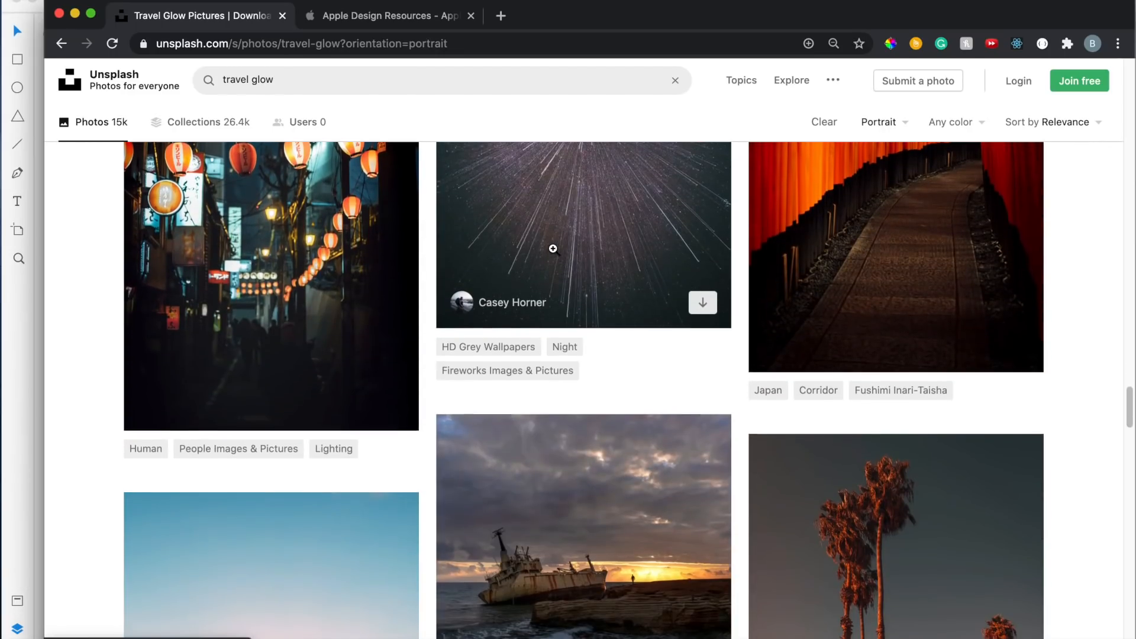
pyautogui.scroll(-15, 554, 253)
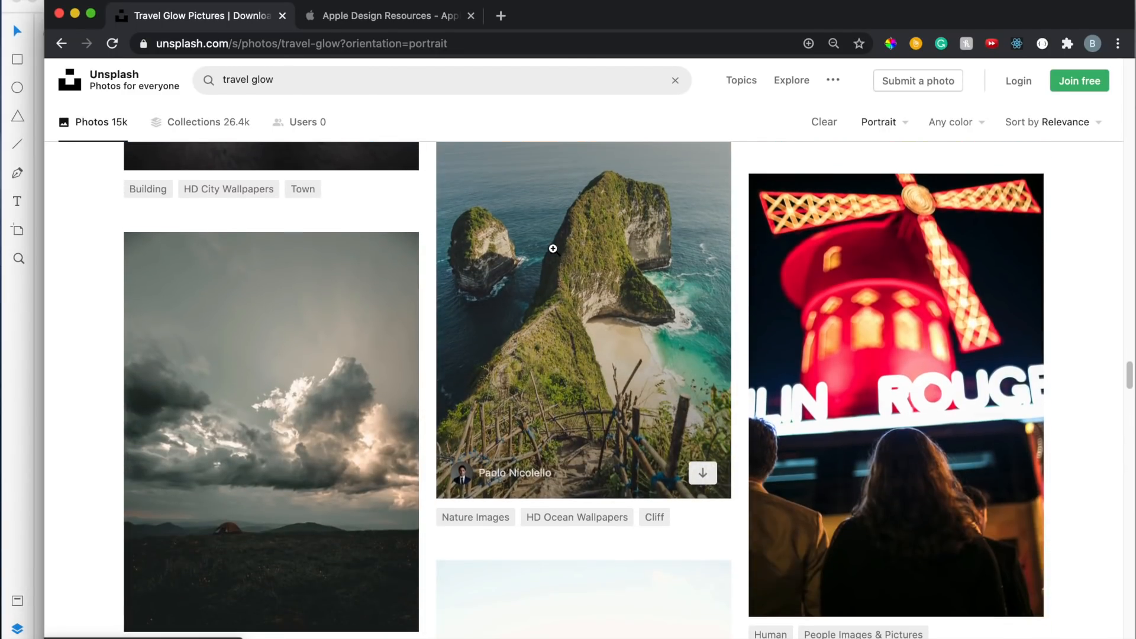
# Open the Penida Island cliff photo and view its download size options
pyautogui.click(577, 244)
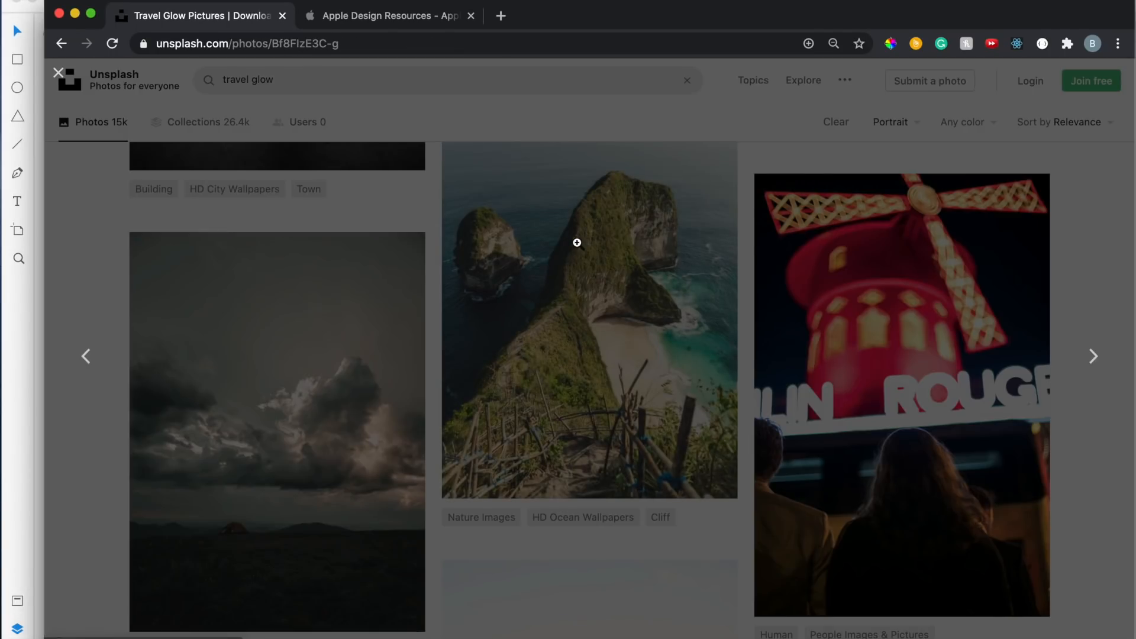
pyautogui.click(1017, 103)
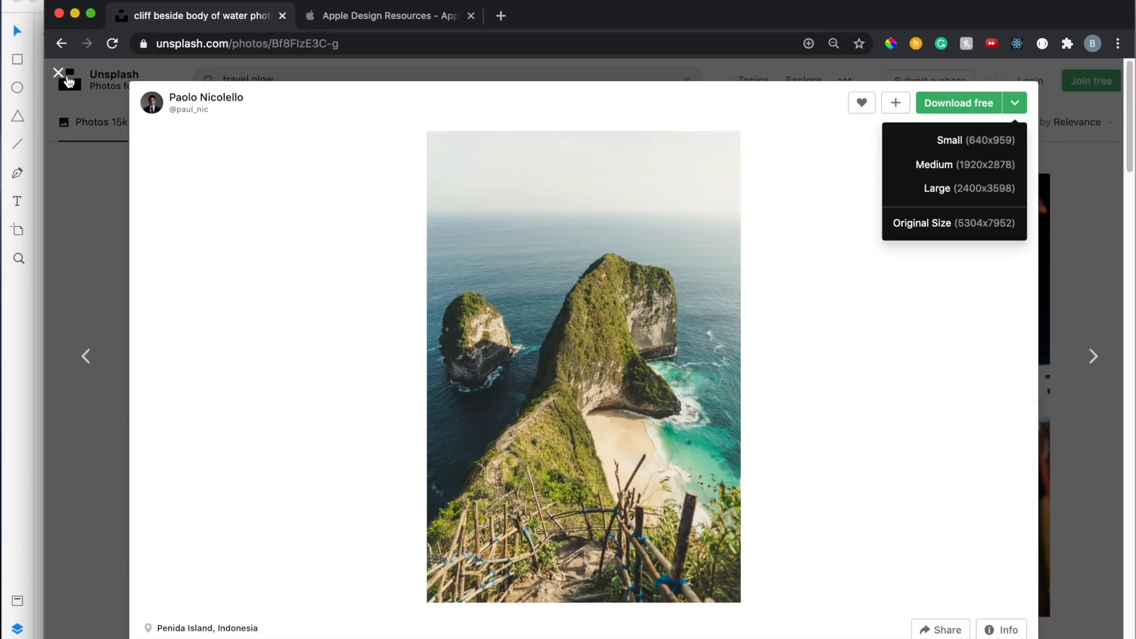
pyautogui.click(68, 80)
pyautogui.moveTo(45, 259); pyautogui.dragTo(670, 258)
pyautogui.click(244, 146)
pyautogui.click(89, 0)
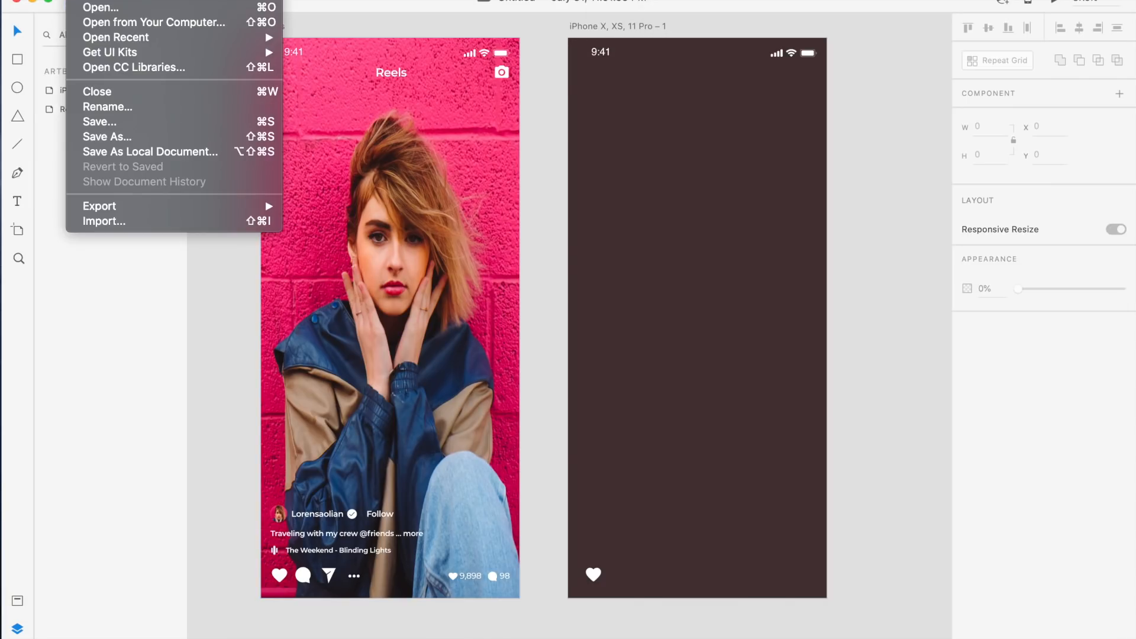
pyautogui.click(544, 156)
pyautogui.click(459, 171)
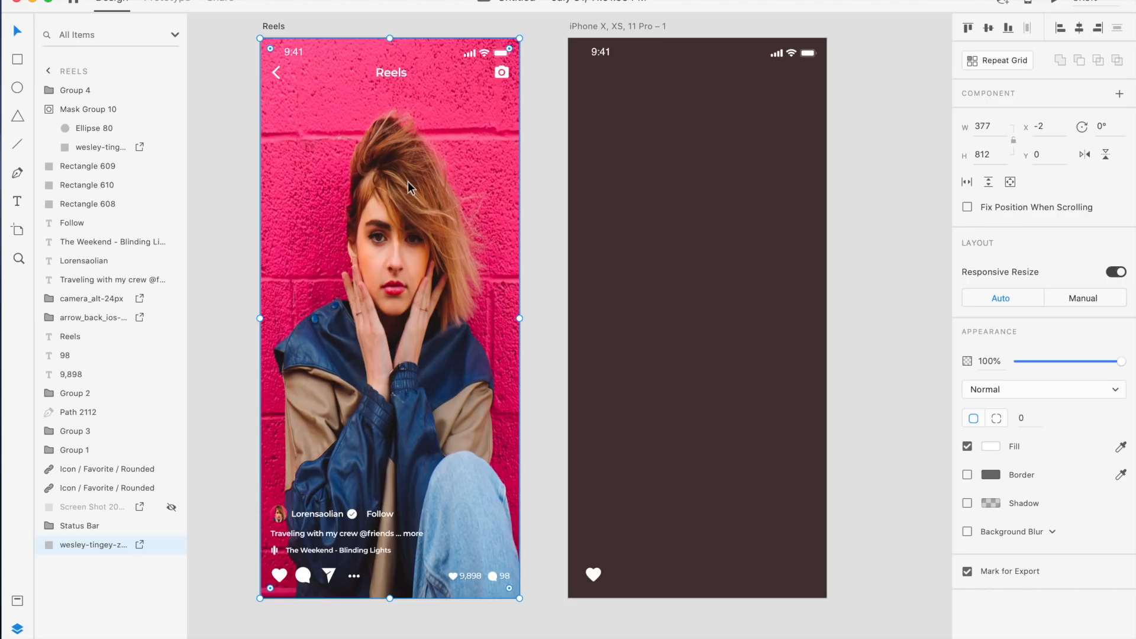
pyautogui.click(645, 111)
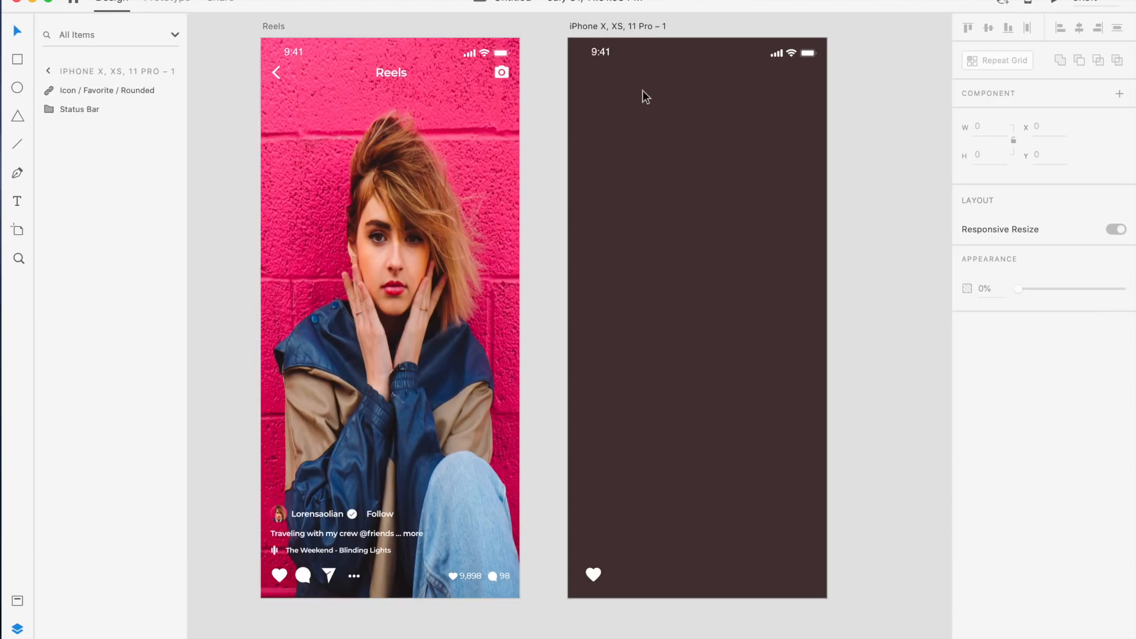
pyautogui.press('super+v')
pyautogui.press('super+z')
# Copy the Reels background photo and paste it onto the new iPhone artboard
pyautogui.click(443, 129)
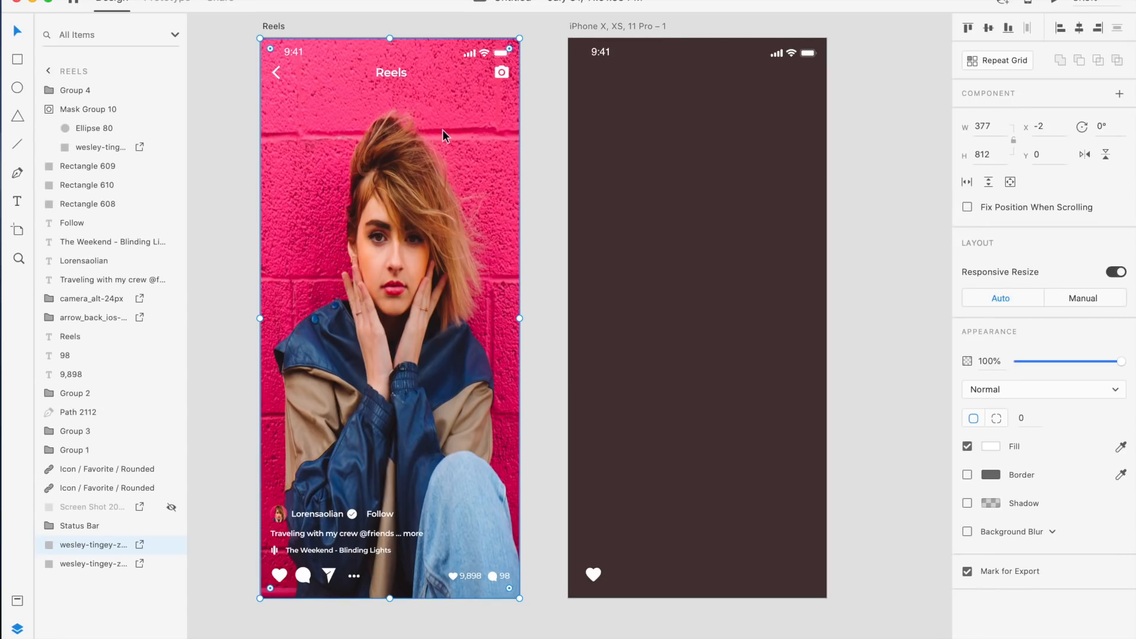
pyautogui.press('super+c')
pyautogui.click(612, 24)
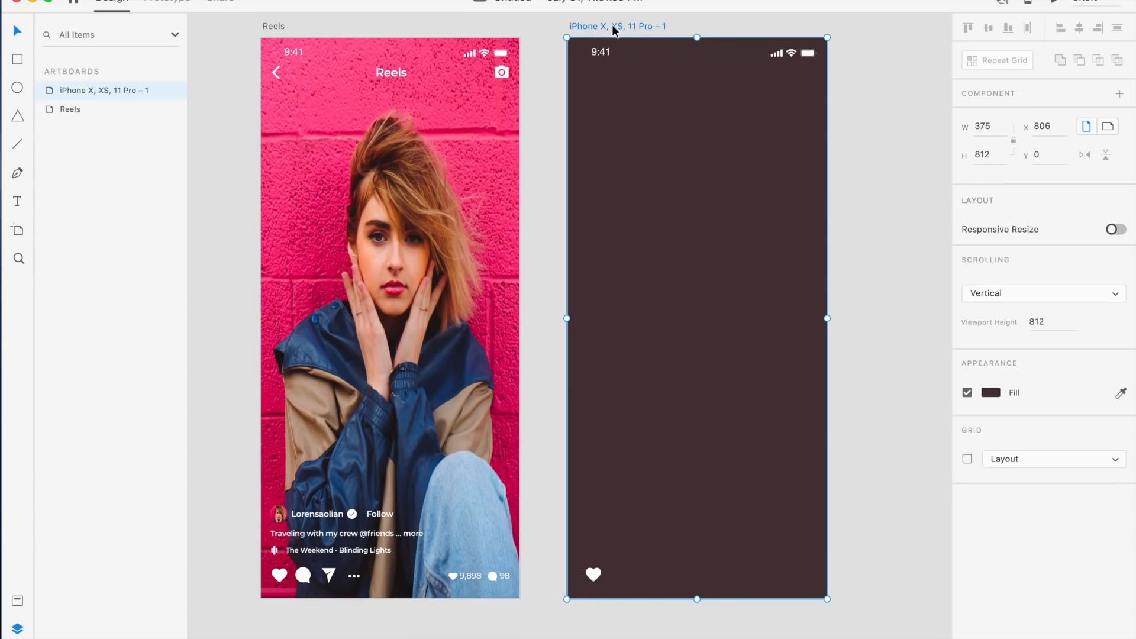
pyautogui.press('super+v')
pyautogui.click(869, 264)
pyautogui.scroll(-3, 869, 265)
pyautogui.click(770, 271)
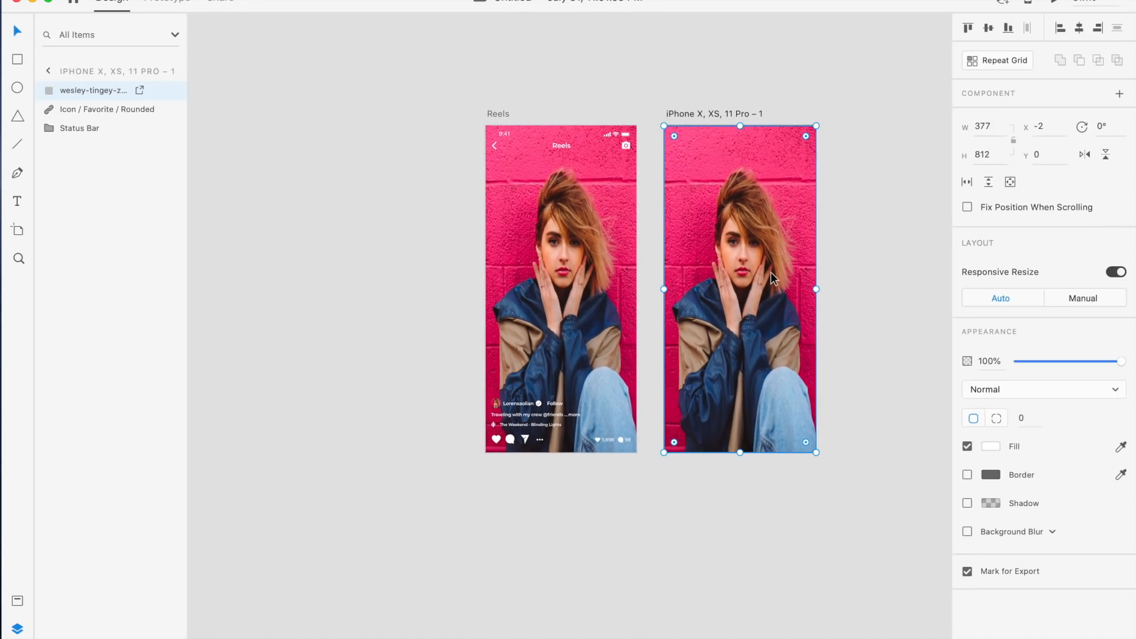
# Send the background photo to the back so the status bar and heart icon appear over it
pyautogui.hscroll(5, 770, 272)
pyautogui.moveTo(646, 454)
pyautogui.mouseDown()
pyautogui.moveTo(645, 374)
pyautogui.moveTo(638, 456)
pyautogui.mouseUp()
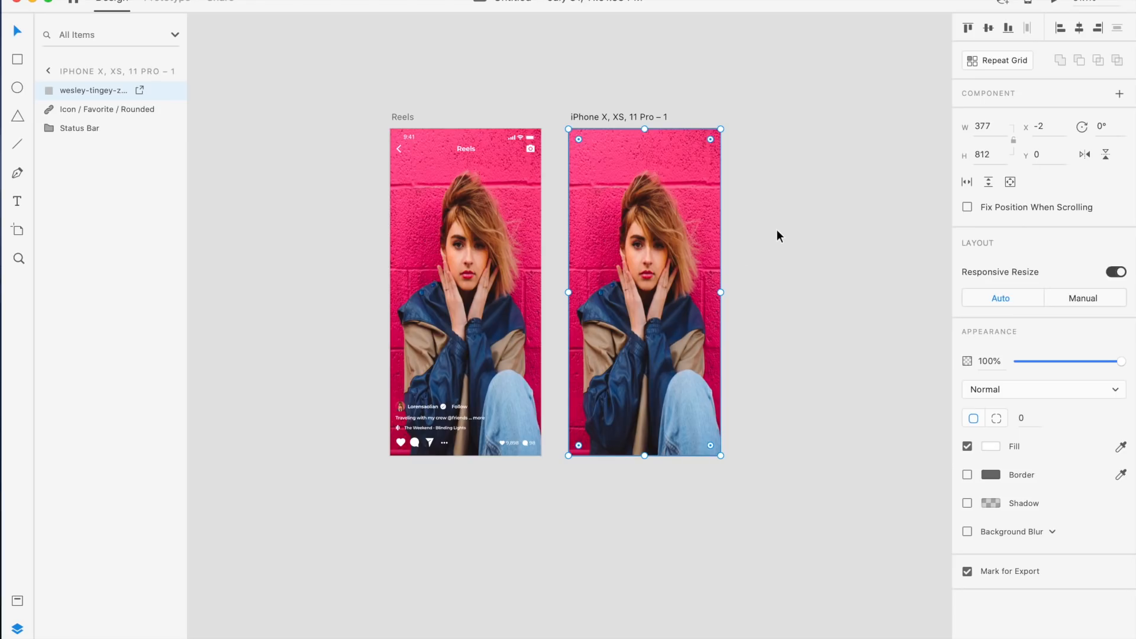
pyautogui.hscroll(2, 776, 231)
pyautogui.scroll(3, 777, 230)
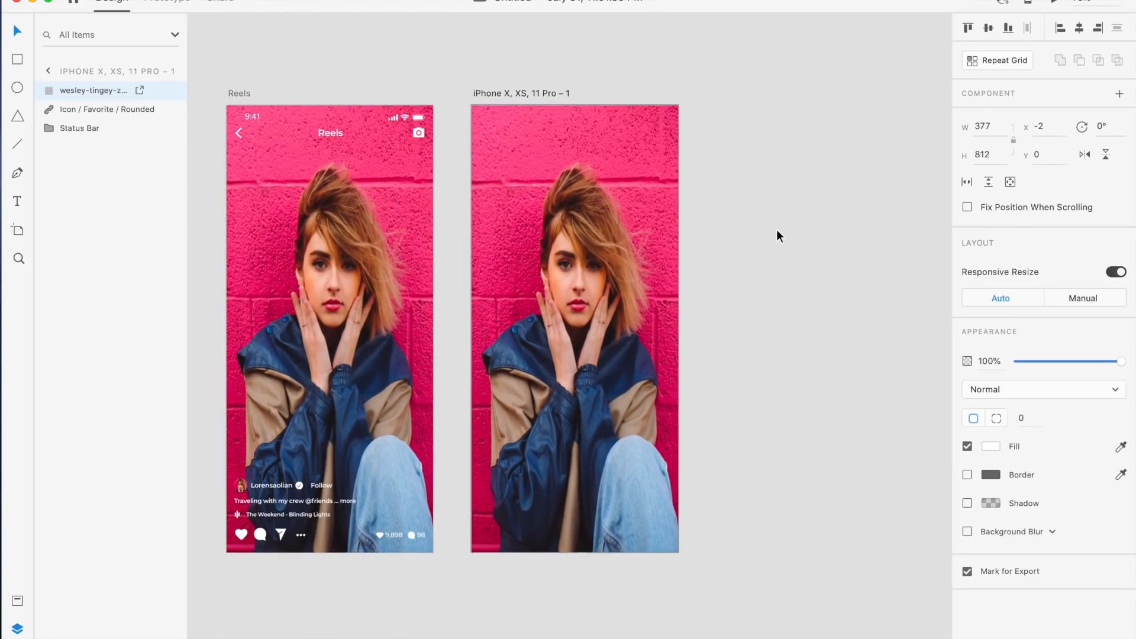
pyautogui.rightClick(621, 220)
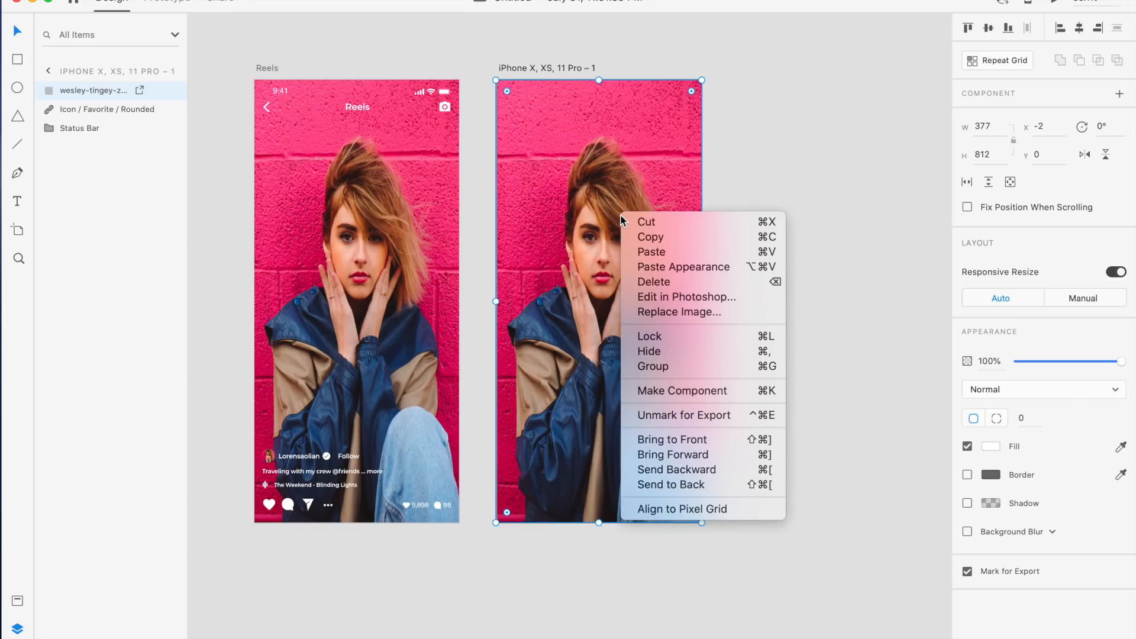
pyautogui.click(690, 484)
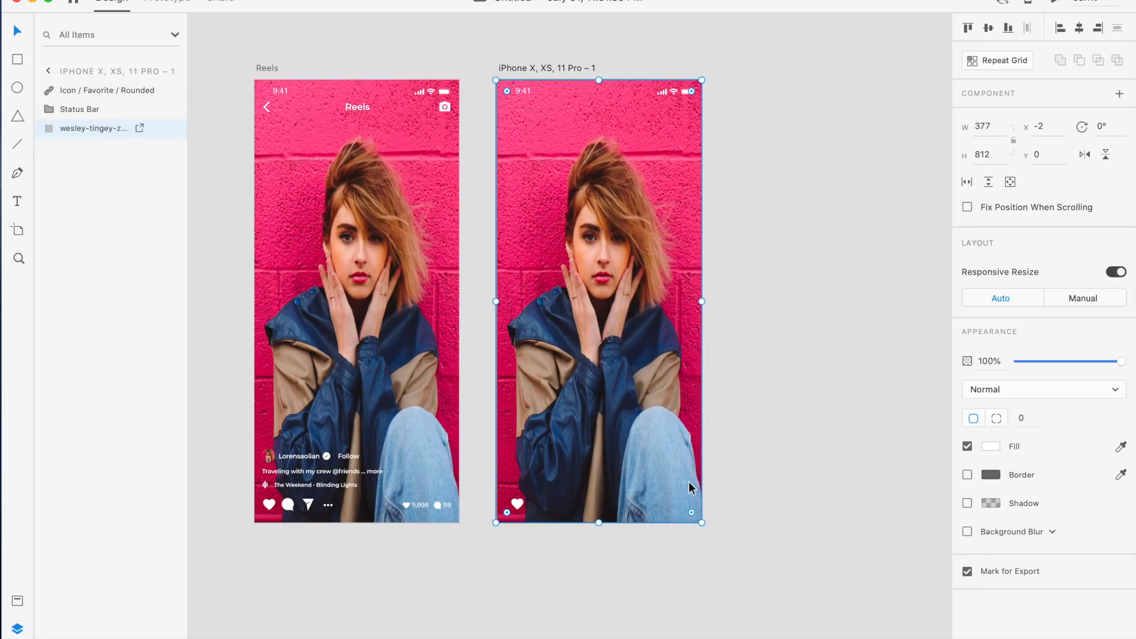
pyautogui.click(800, 245)
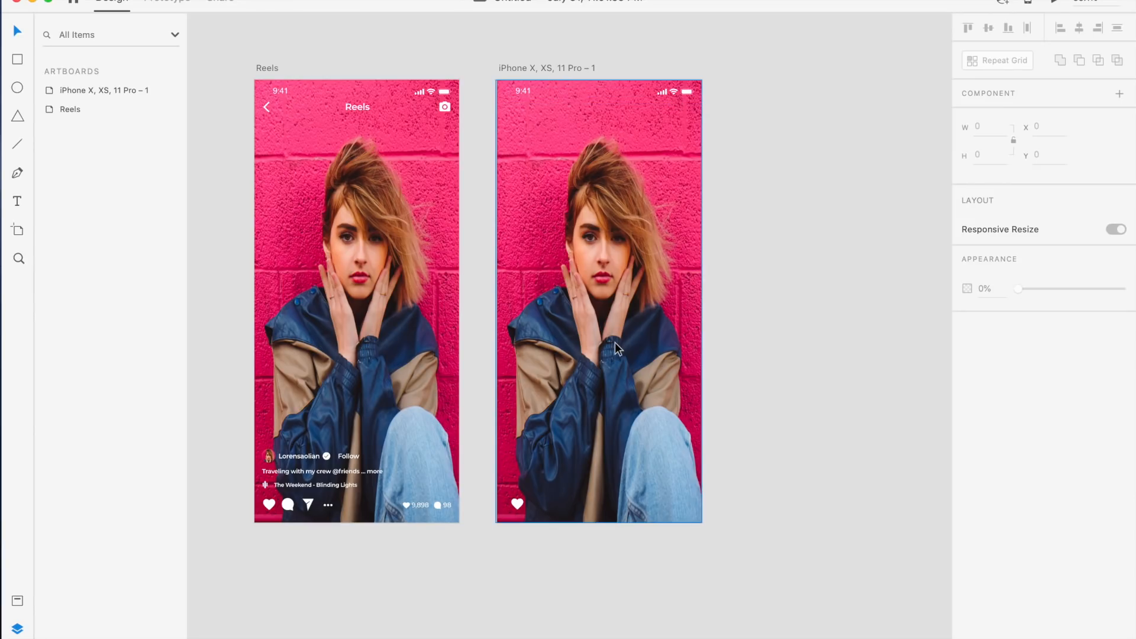
# Nudge the heart icon left to x 12 near the artboard's bottom-left corner
pyautogui.scroll(5, 616, 342)
pyautogui.scroll(-4, 616, 342)
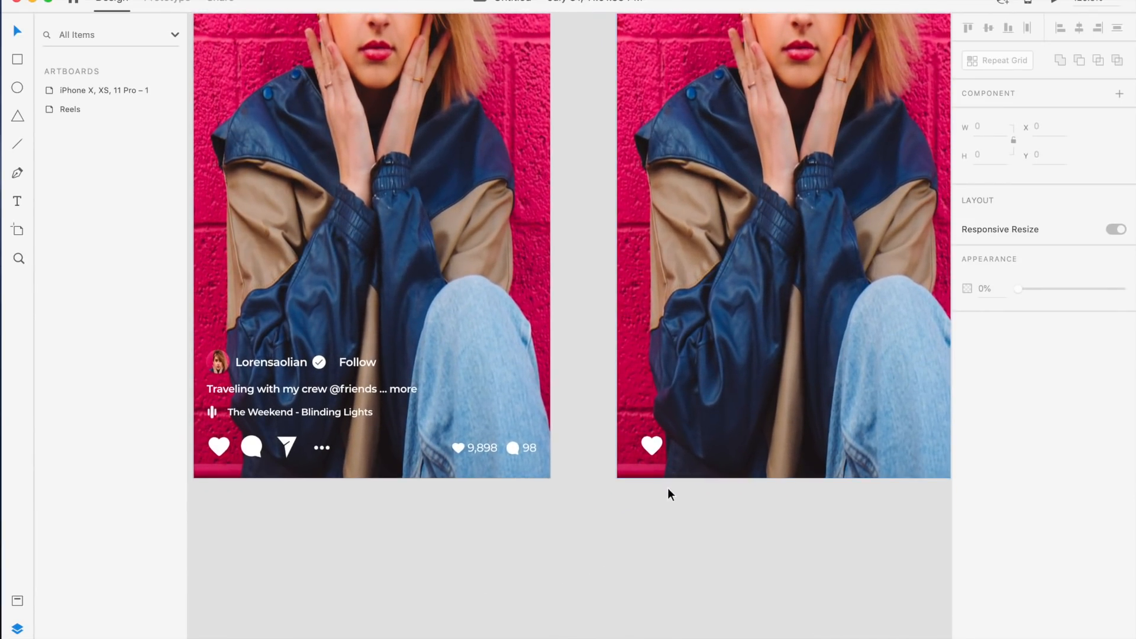
pyautogui.click(657, 443)
pyautogui.hscroll(1, 658, 442)
pyautogui.hscroll(-2, 658, 441)
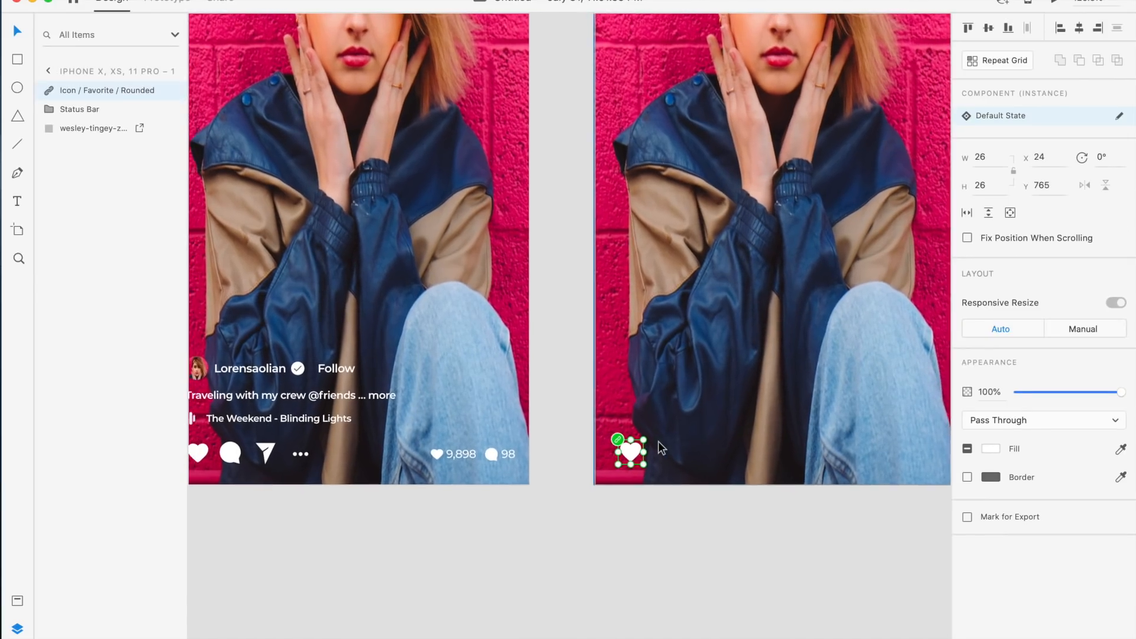
pyautogui.scroll(-3, 658, 440)
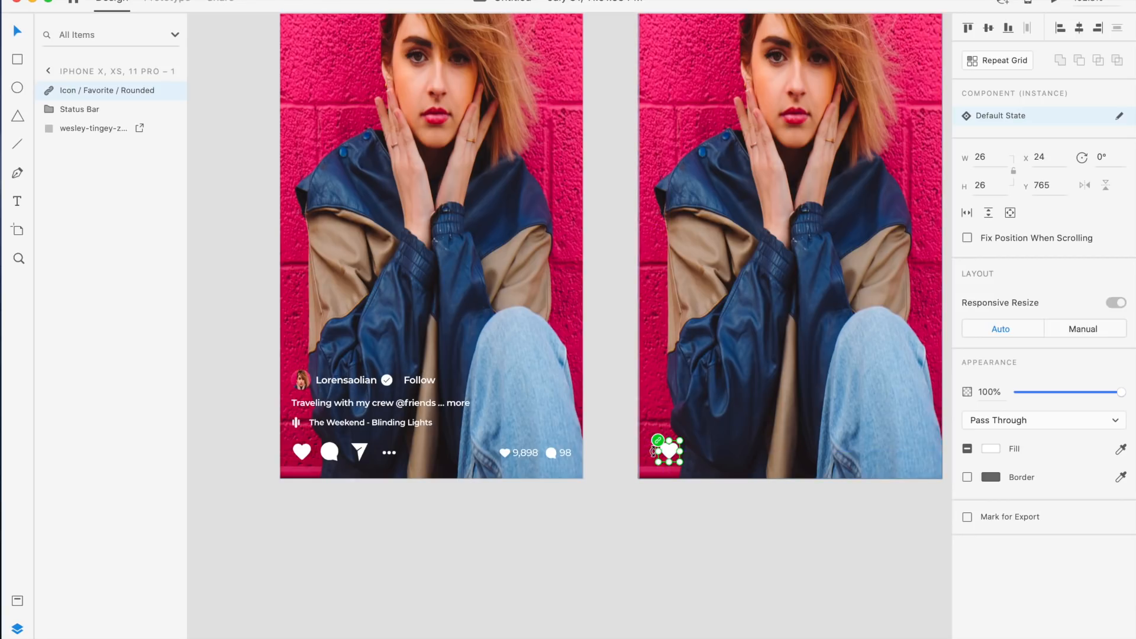
pyautogui.scroll(3, 633, 451)
pyautogui.press('Left')
pyautogui.press('Left')
pyautogui.press('Left')
pyautogui.press('Left')
pyautogui.press('Left')
pyautogui.press('Left')
pyautogui.press('Left')
pyautogui.press('Left')
pyautogui.press('Left')
pyautogui.press('Left')
pyautogui.press('Left')
pyautogui.press('Left')
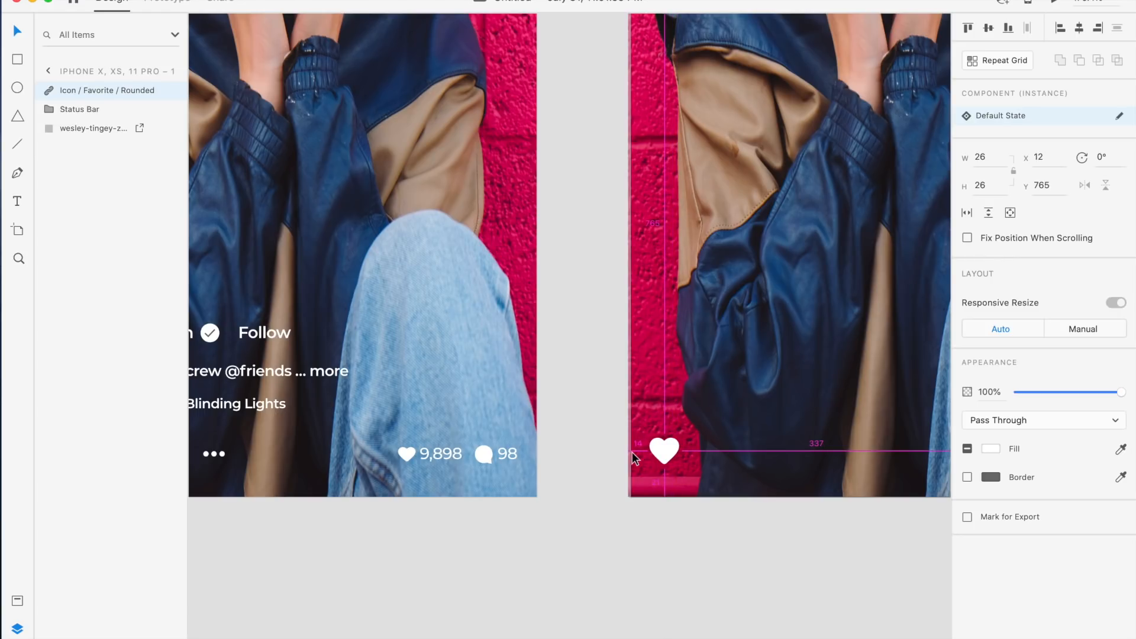
pyautogui.click(597, 471)
pyautogui.scroll(-1, 651, 470)
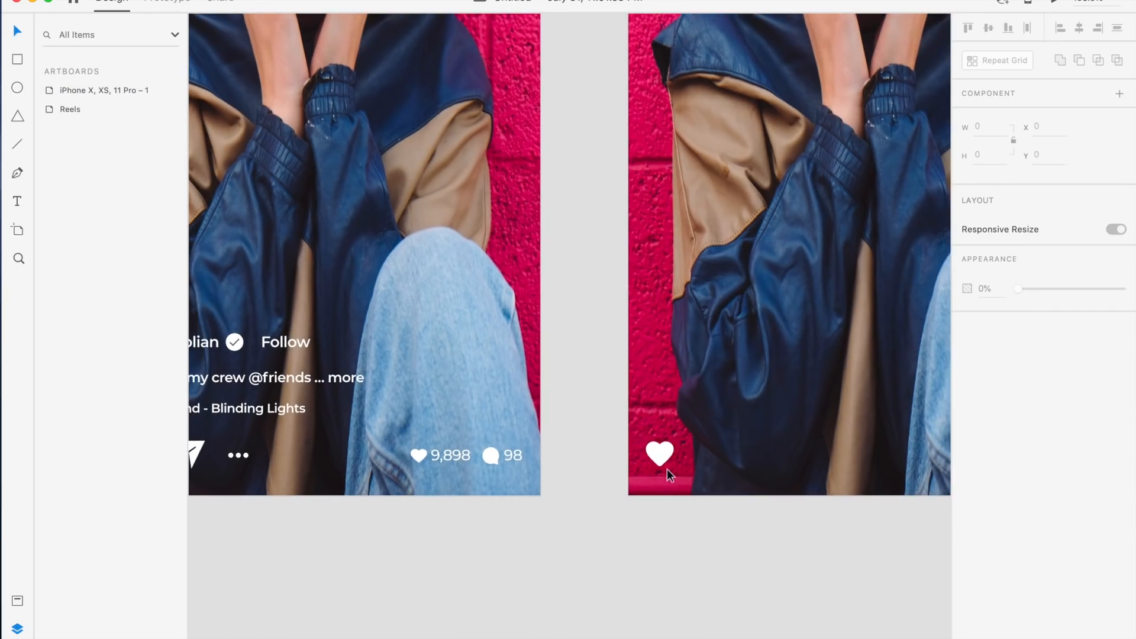
pyautogui.click(669, 462)
pyautogui.press('Right')
pyautogui.press('Right')
pyautogui.press('Left')
pyautogui.press('Left')
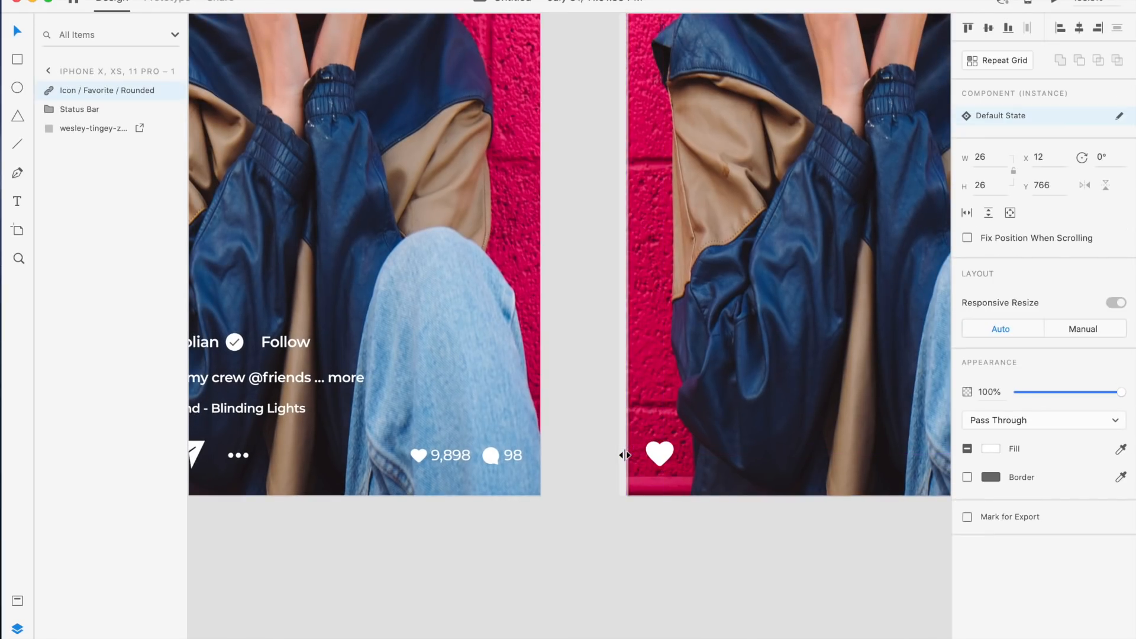
pyautogui.click(595, 472)
# Examine the bottom action icons on the Reels reference artboard at close zoom
pyautogui.scroll(-3, 595, 471)
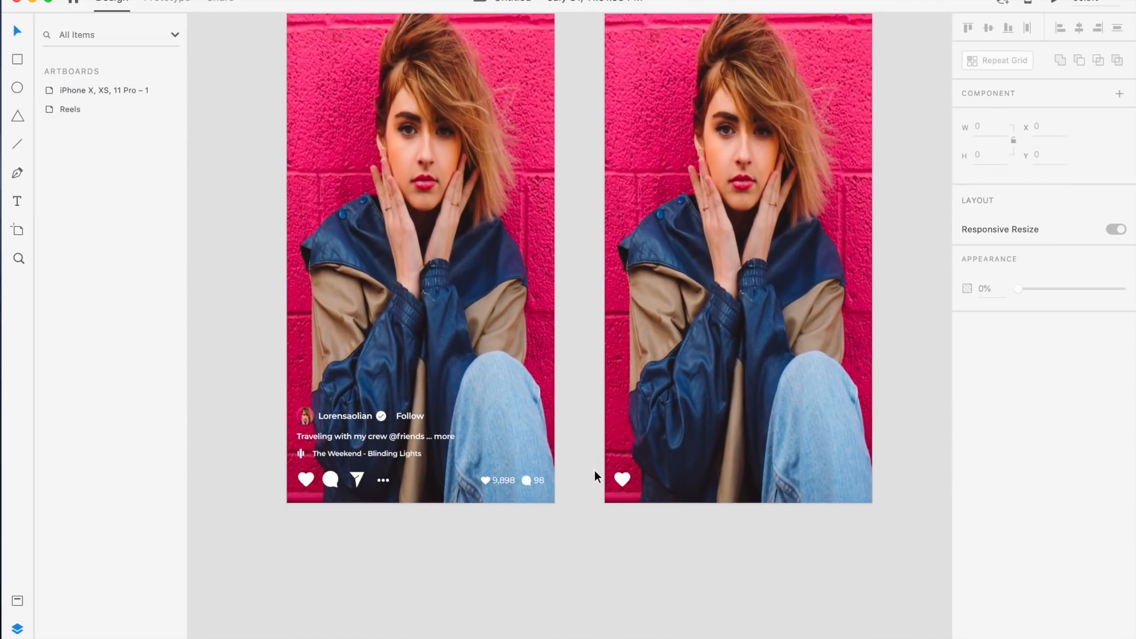
pyautogui.scroll(3, 393, 462)
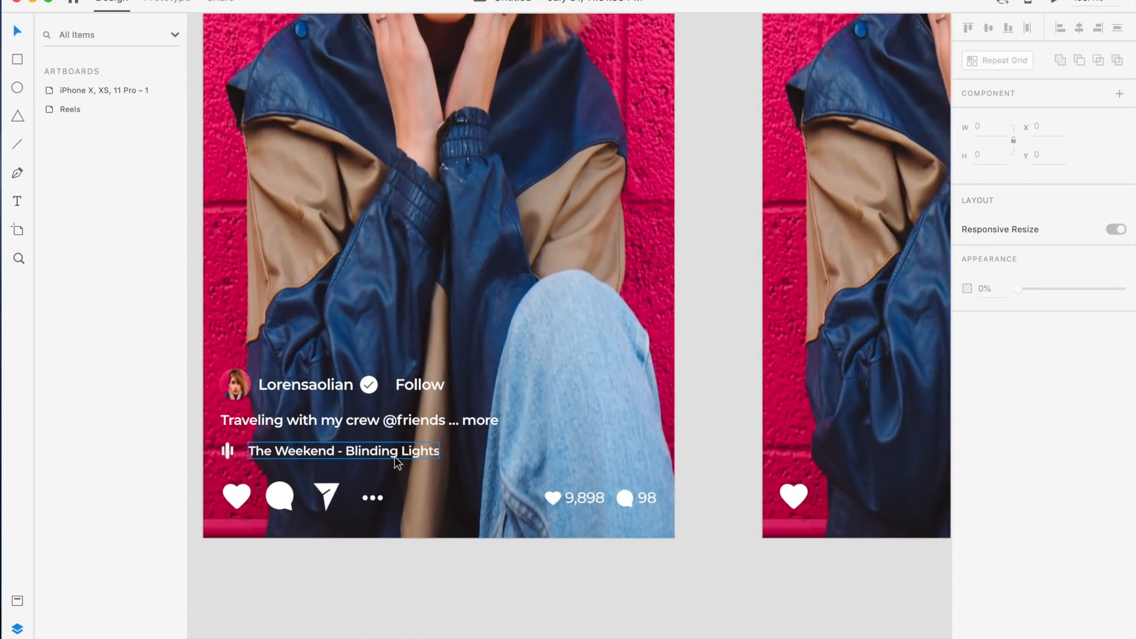
pyautogui.scroll(-3, 395, 461)
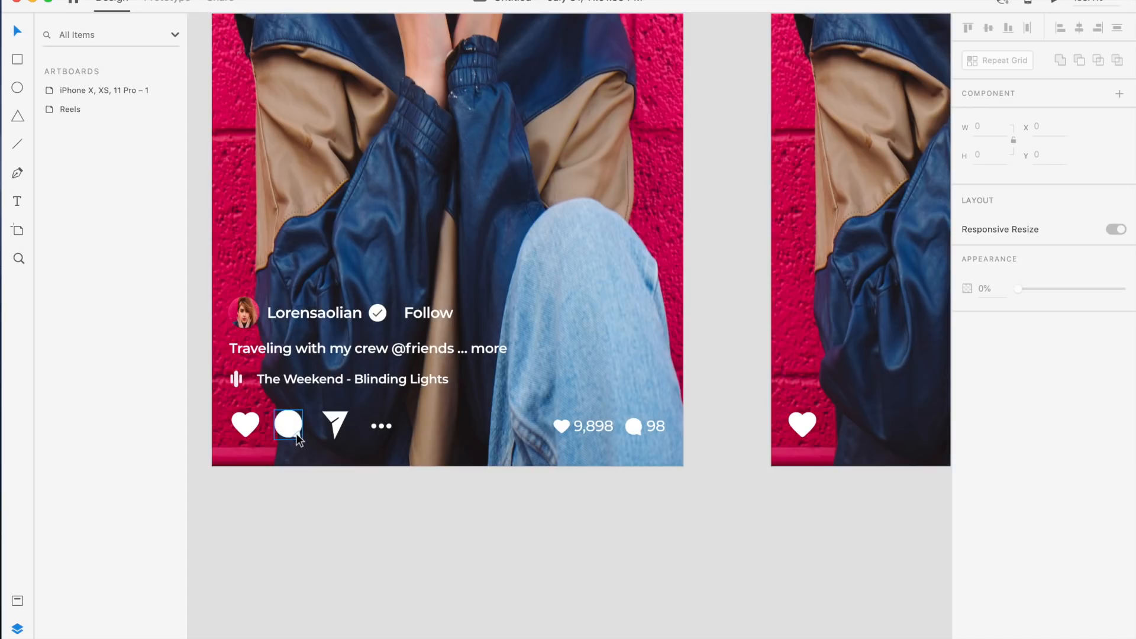
pyautogui.hscroll(5, 417, 440)
pyautogui.scroll(-2, 417, 440)
pyautogui.scroll(3, 417, 440)
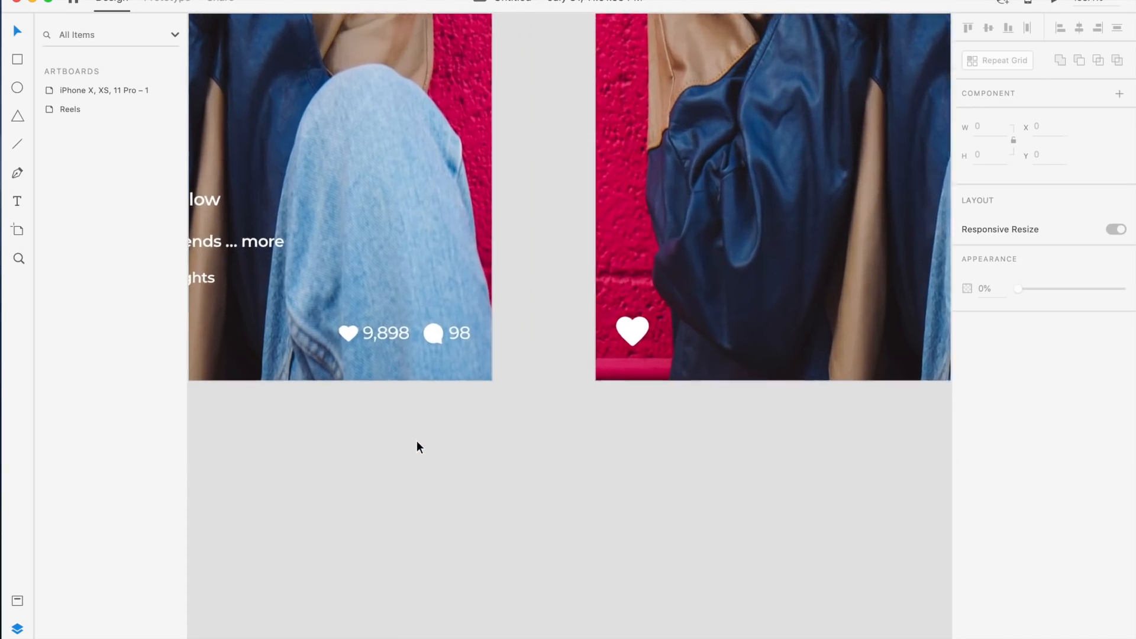
pyautogui.hscroll(6, 416, 440)
pyautogui.scroll(2, 417, 440)
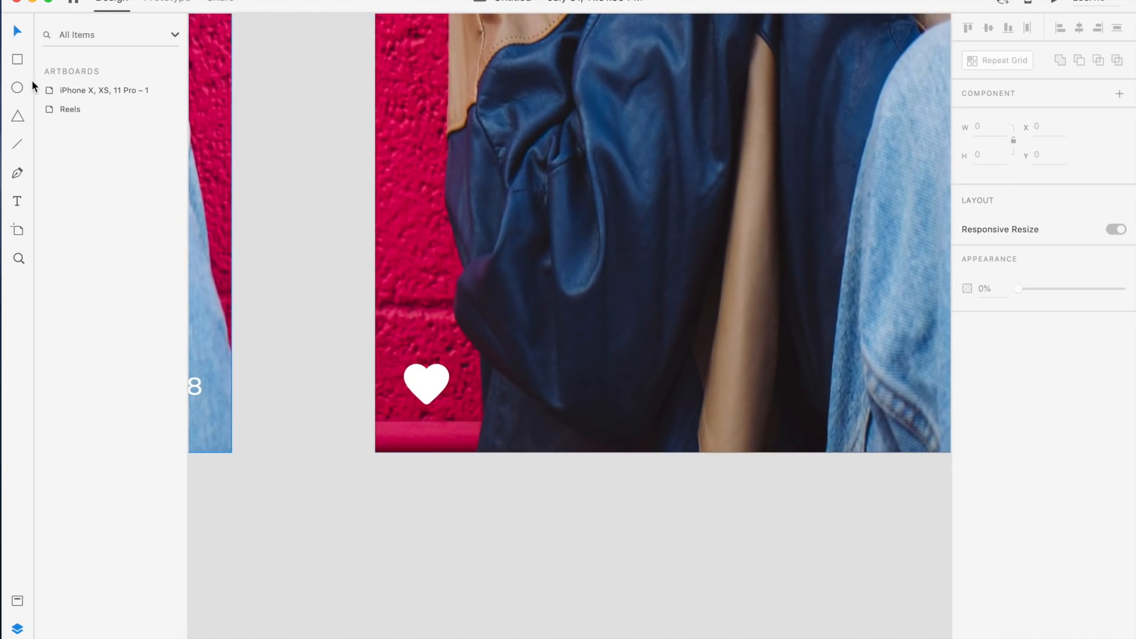
pyautogui.click(19, 90)
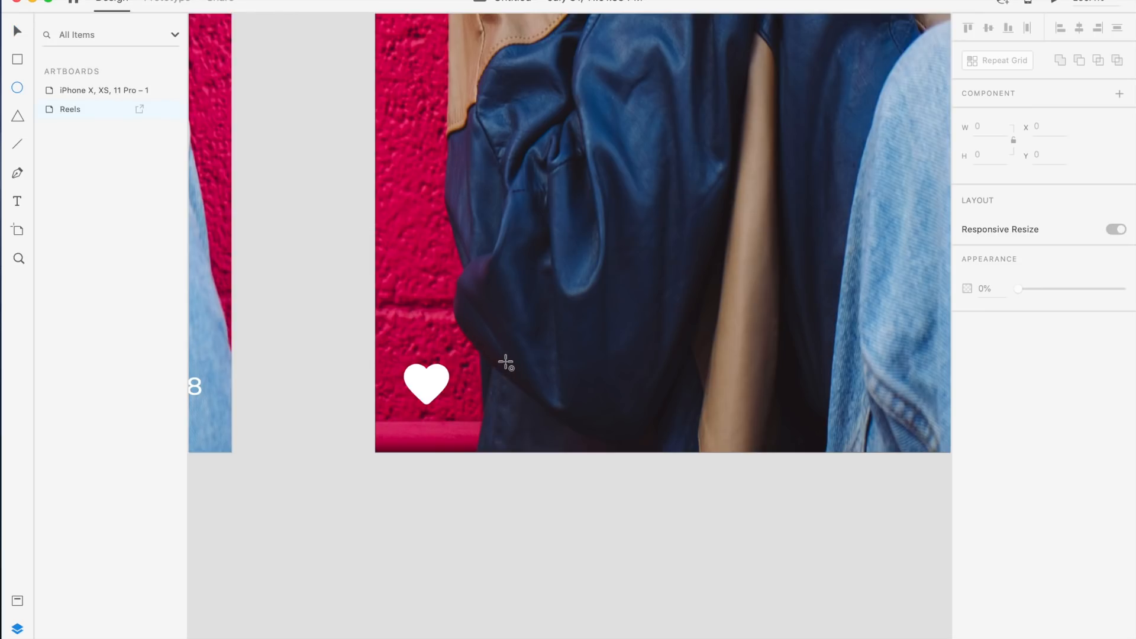
pyautogui.moveTo(501, 364); pyautogui.dragTo(547, 410)
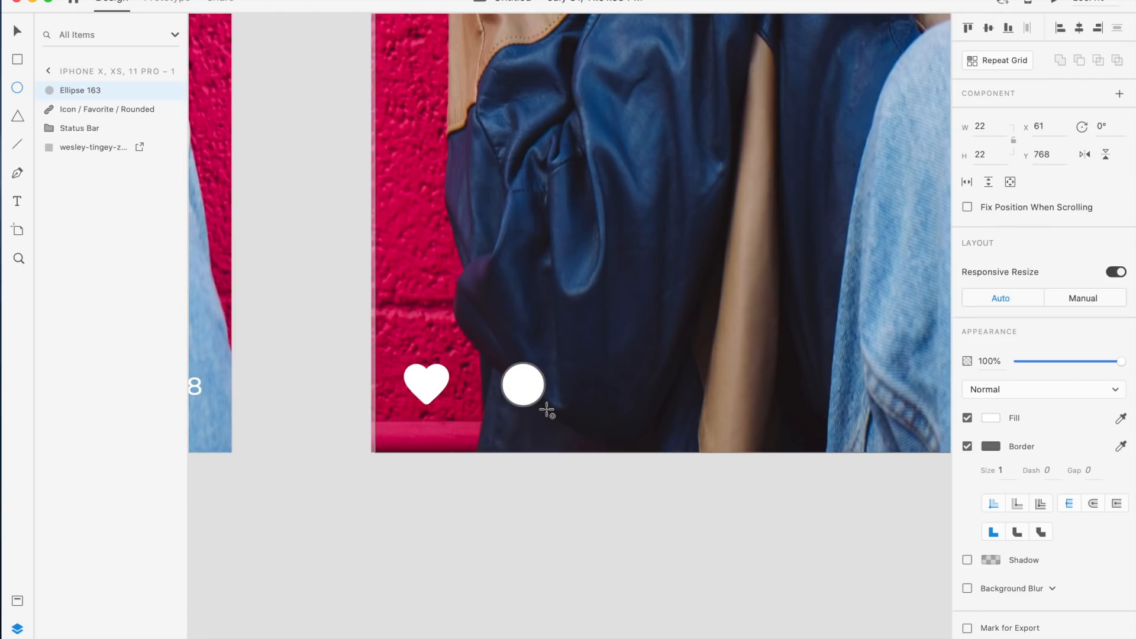
pyautogui.moveTo(548, 409); pyautogui.dragTo(546, 411)
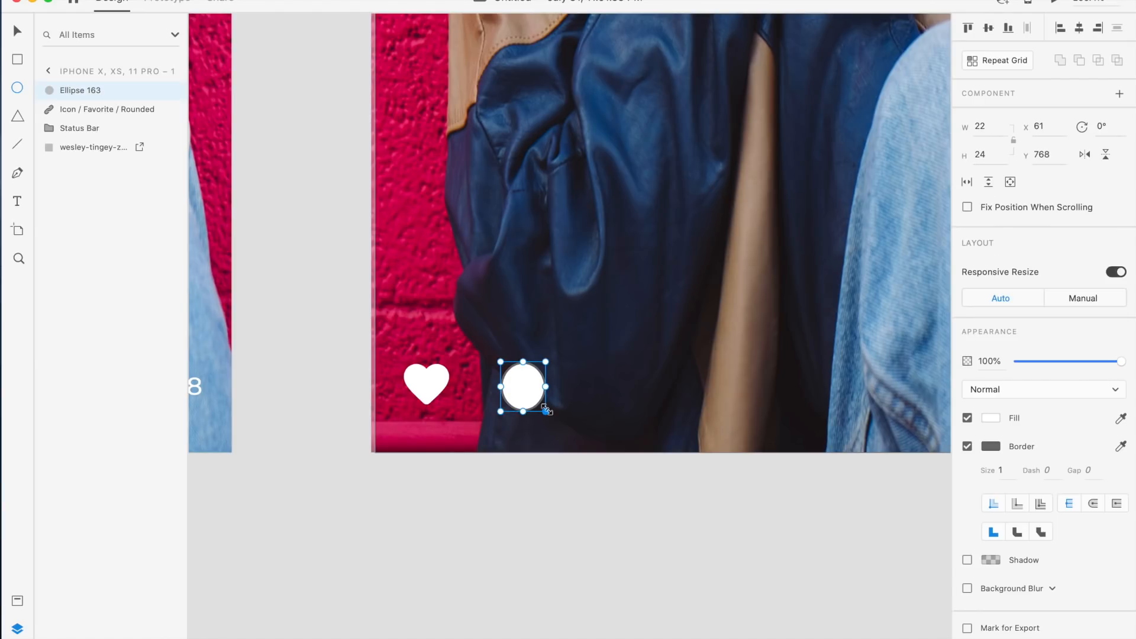
pyautogui.press('Delete')
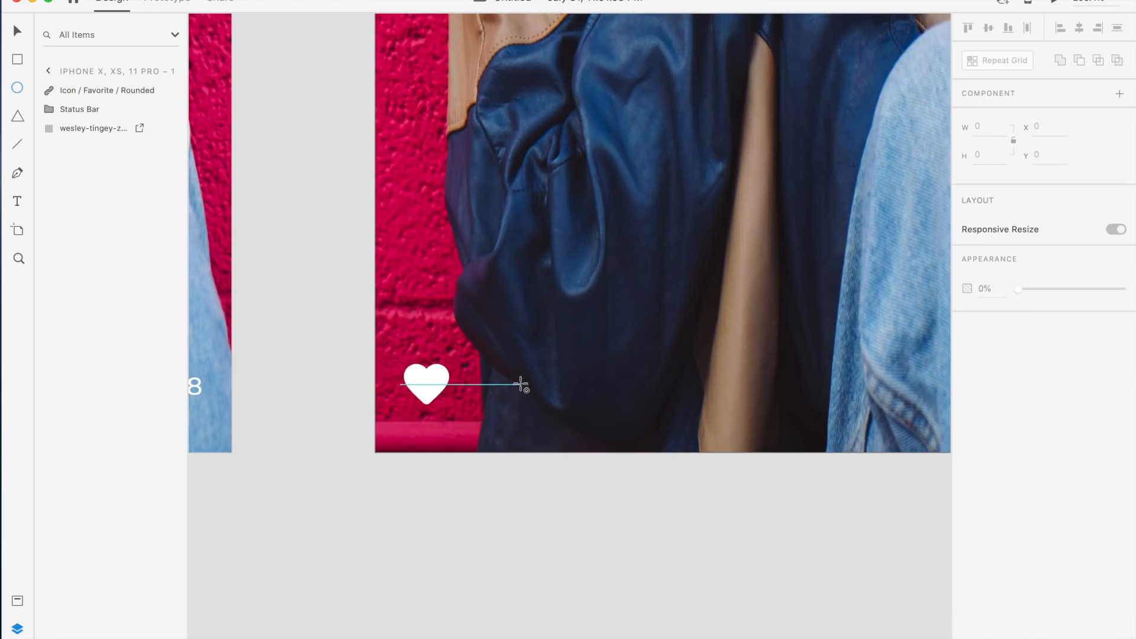
# Draw a circle beside the heart icon, set it to 22 × 22 and remove its border
pyautogui.moveTo(487, 364); pyautogui.dragTo(538, 414)
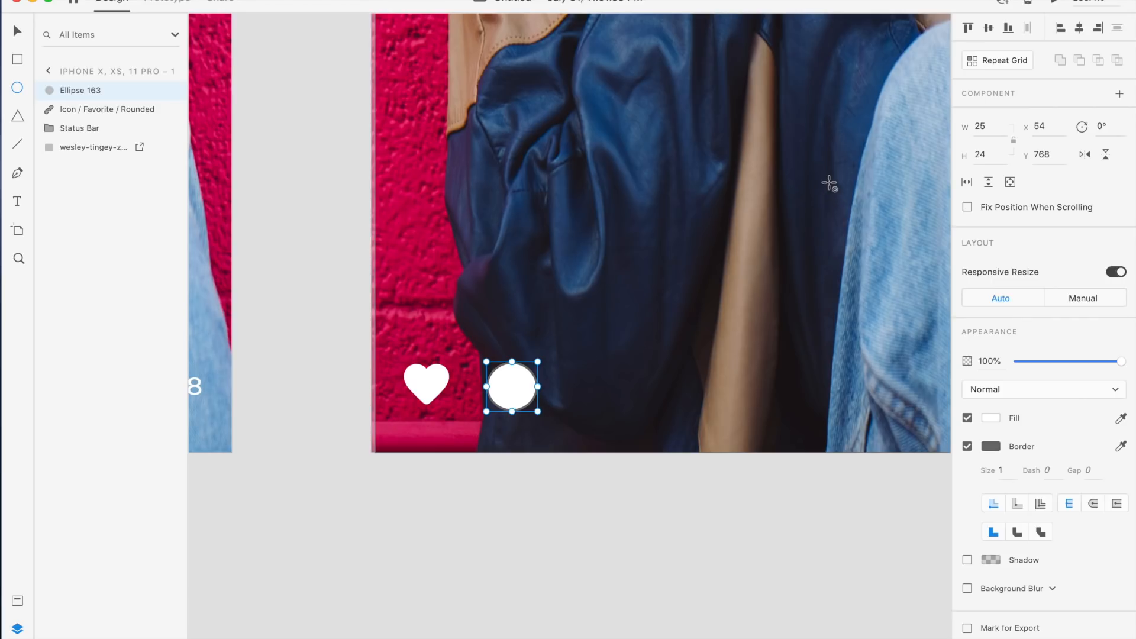
pyautogui.click(985, 127)
pyautogui.write('22')
pyautogui.press('Tab')
pyautogui.press('Return')
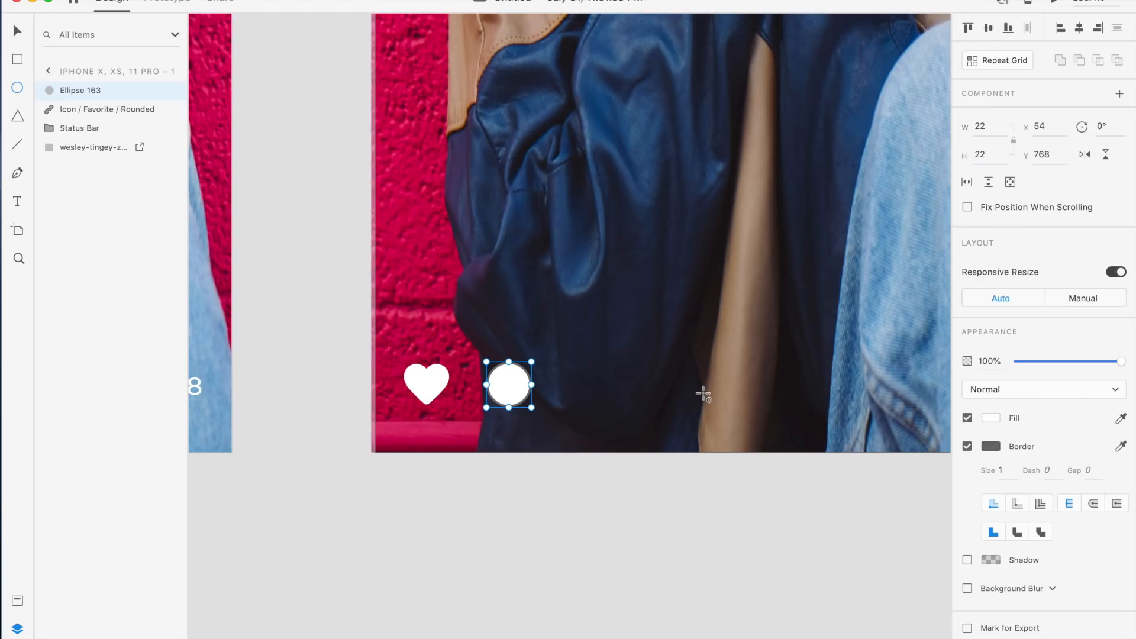
pyautogui.press('v')
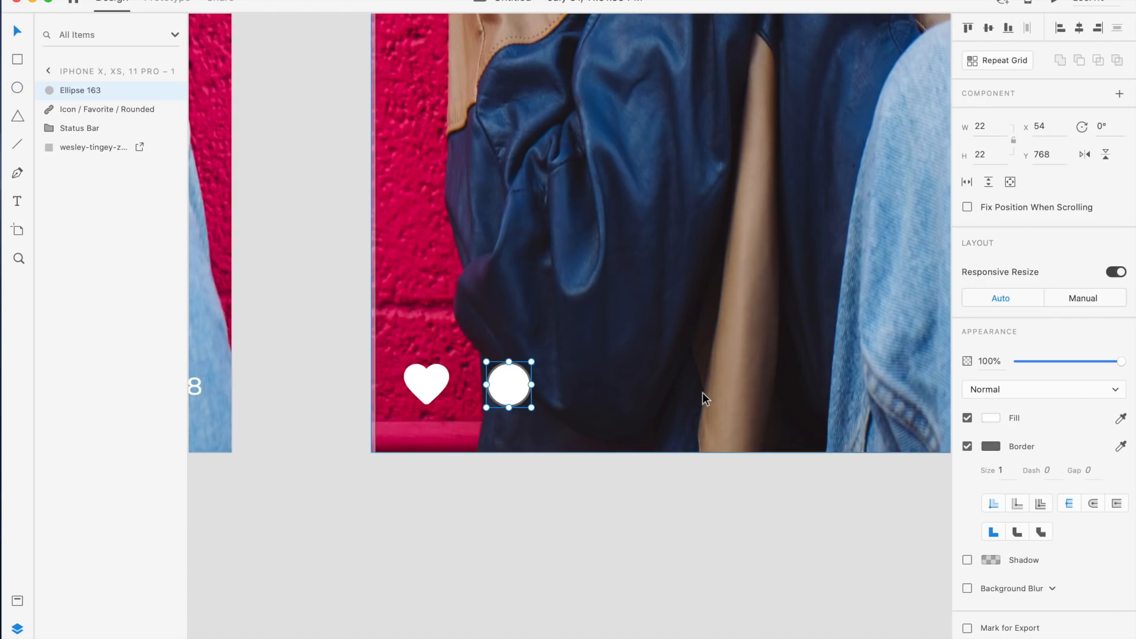
pyautogui.click(966, 446)
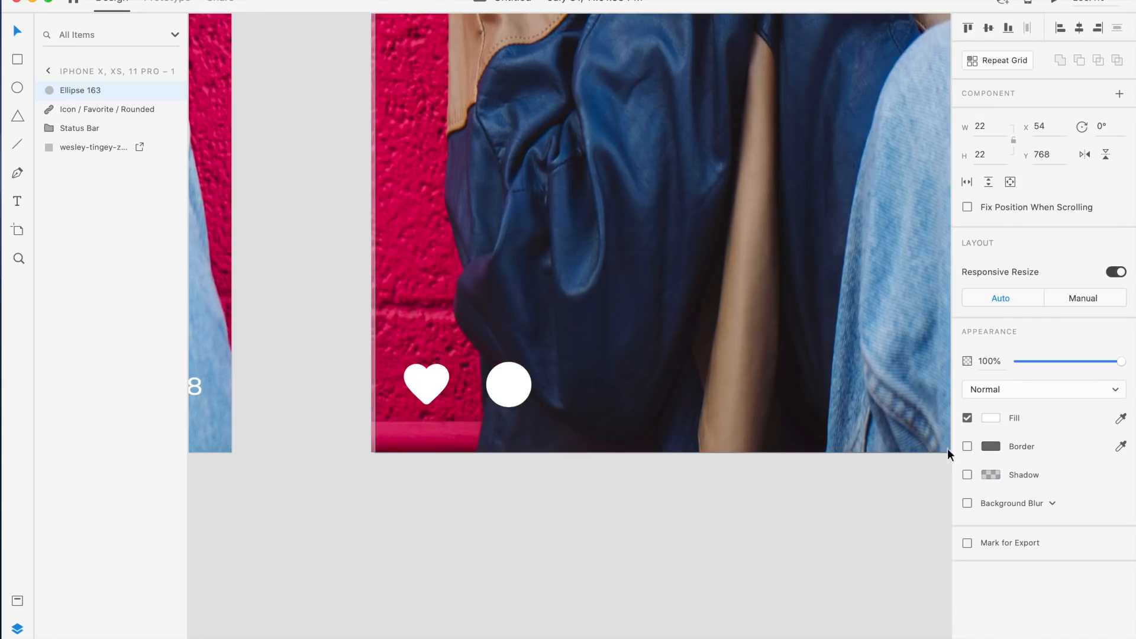
# Nudge the circle slightly up and left next to the heart icon
pyautogui.scroll(4, 608, 342)
pyautogui.hscroll(-2, 609, 343)
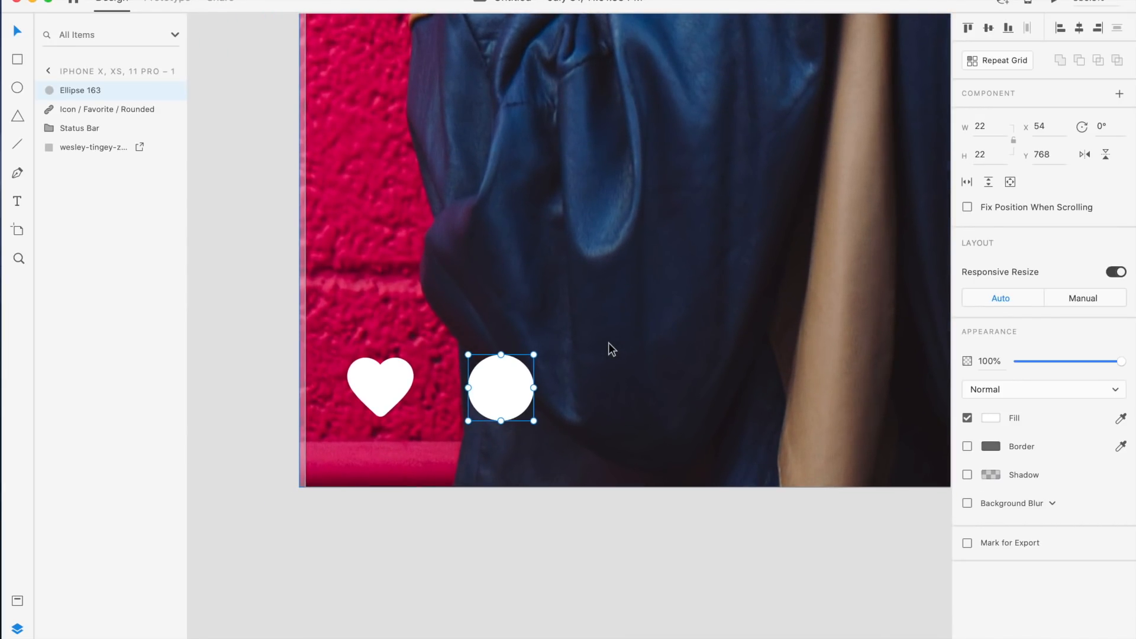
pyautogui.scroll(-1, 608, 342)
pyautogui.hscroll(-1, 608, 342)
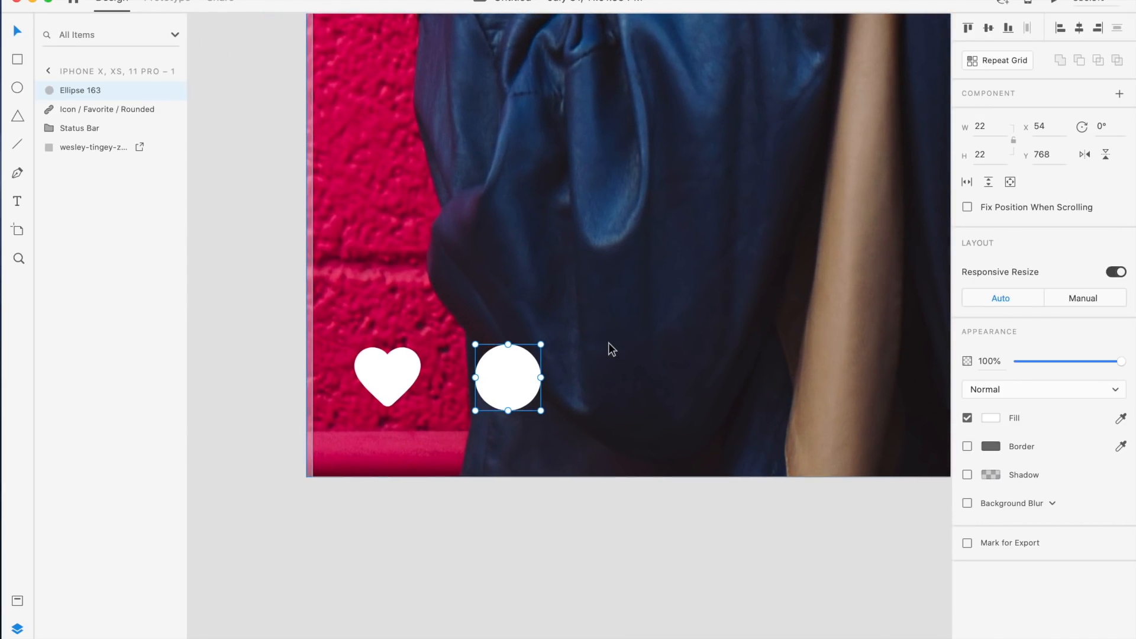
pyautogui.moveTo(504, 377)
pyautogui.mouseDown()
pyautogui.moveTo(516, 375)
pyautogui.moveTo(499, 373)
pyautogui.mouseUp()
# Shift the background photo so it sits at x 0 on the artboard
pyautogui.click(581, 392)
pyautogui.scroll(4, 581, 392)
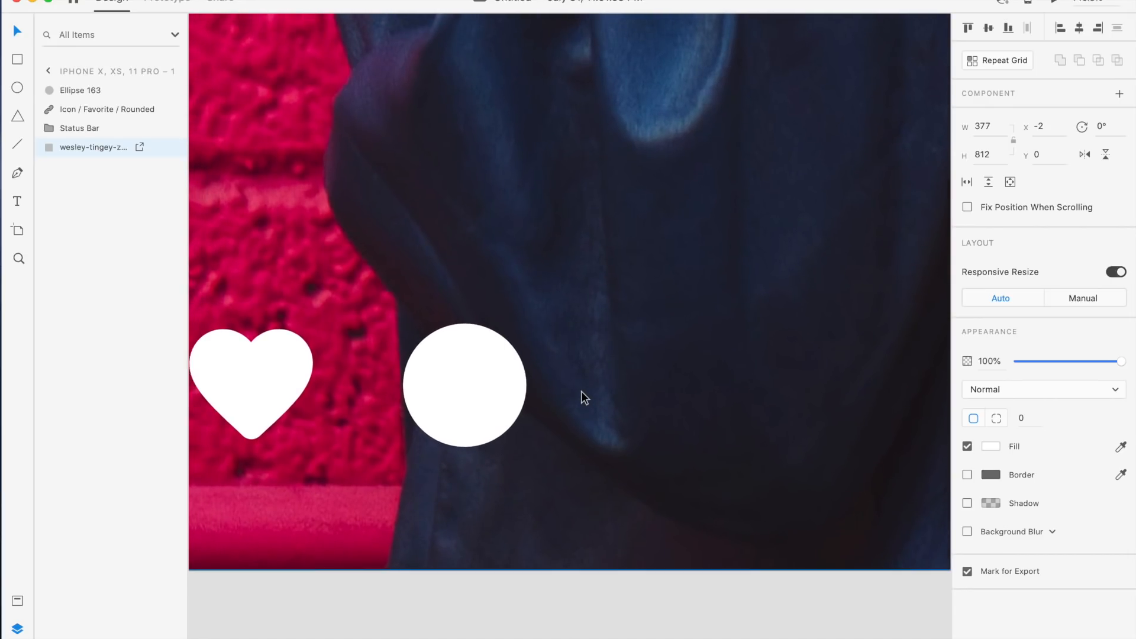
pyautogui.hscroll(-5, 581, 392)
pyautogui.moveTo(341, 501); pyautogui.dragTo(351, 500)
pyautogui.scroll(-3, 350, 499)
pyautogui.scroll(-5, 350, 499)
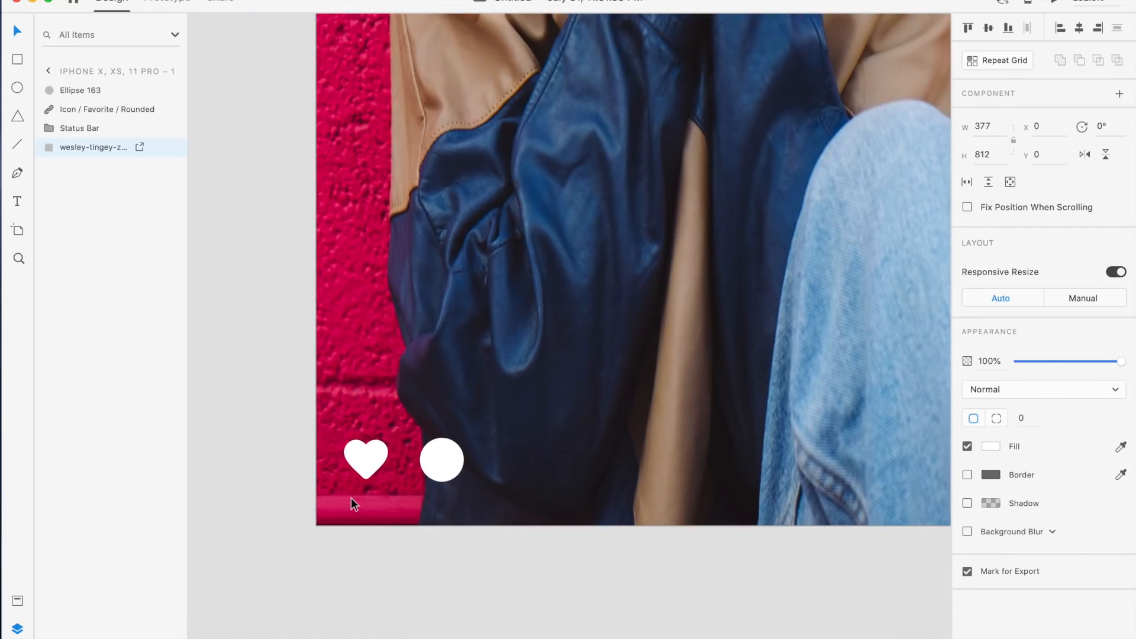
pyautogui.scroll(-5, 350, 499)
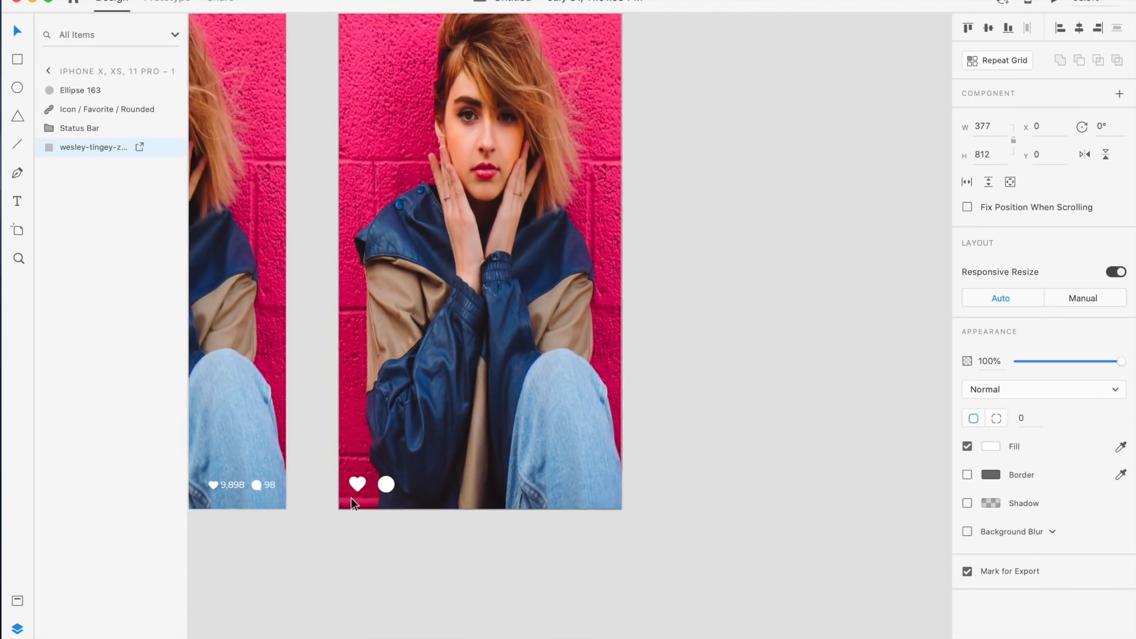
pyautogui.scroll(5, 350, 498)
pyautogui.scroll(10, 350, 498)
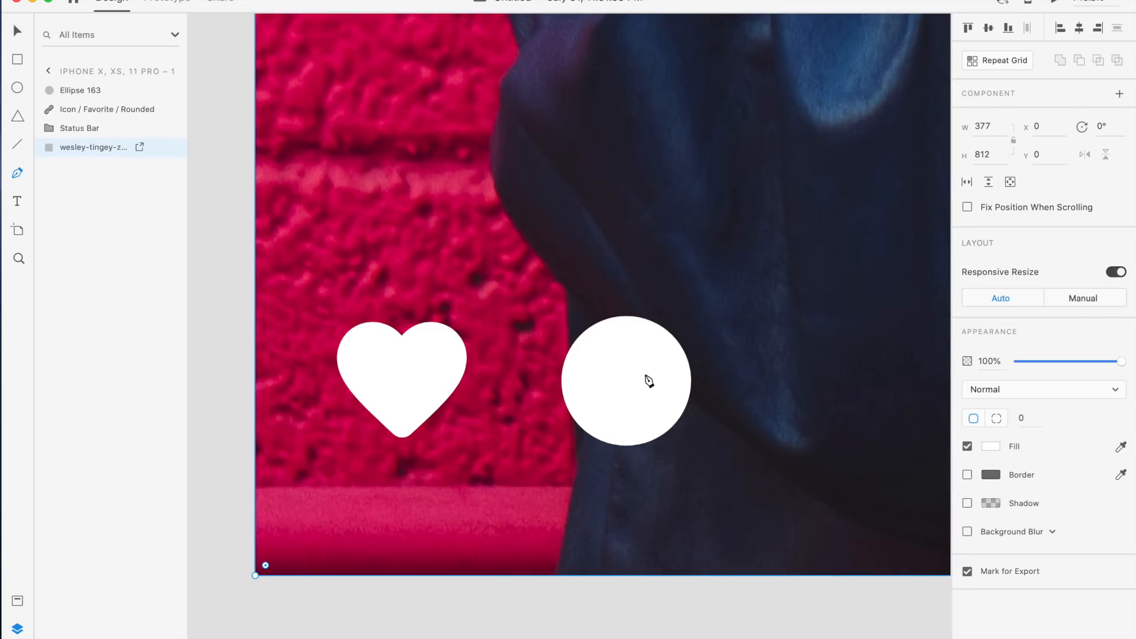
# Draw a triangular speech-bubble tail at the circle's lower right with the Pen tool, fill it and remove its border
pyautogui.click(649, 441)
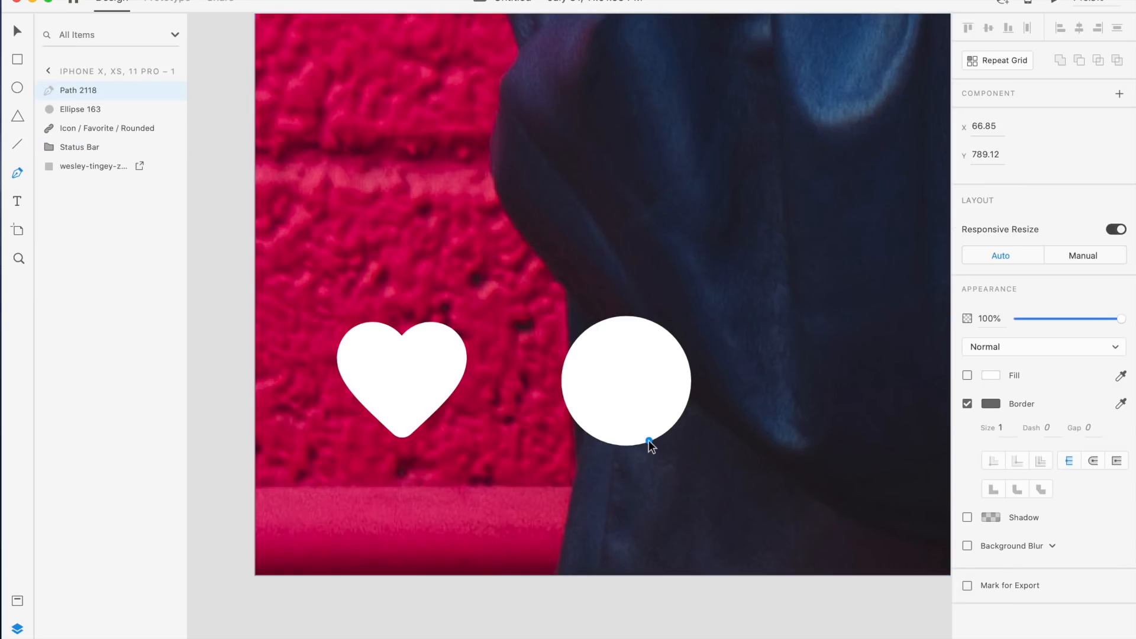
pyautogui.click(694, 446)
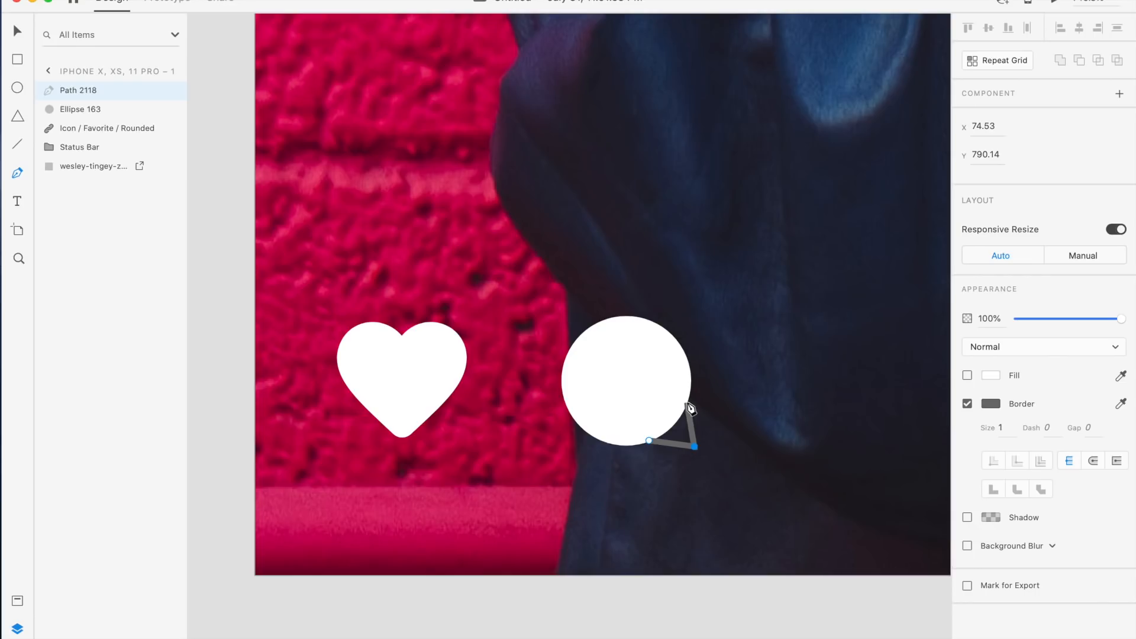
pyautogui.click(687, 403)
pyautogui.click(649, 440)
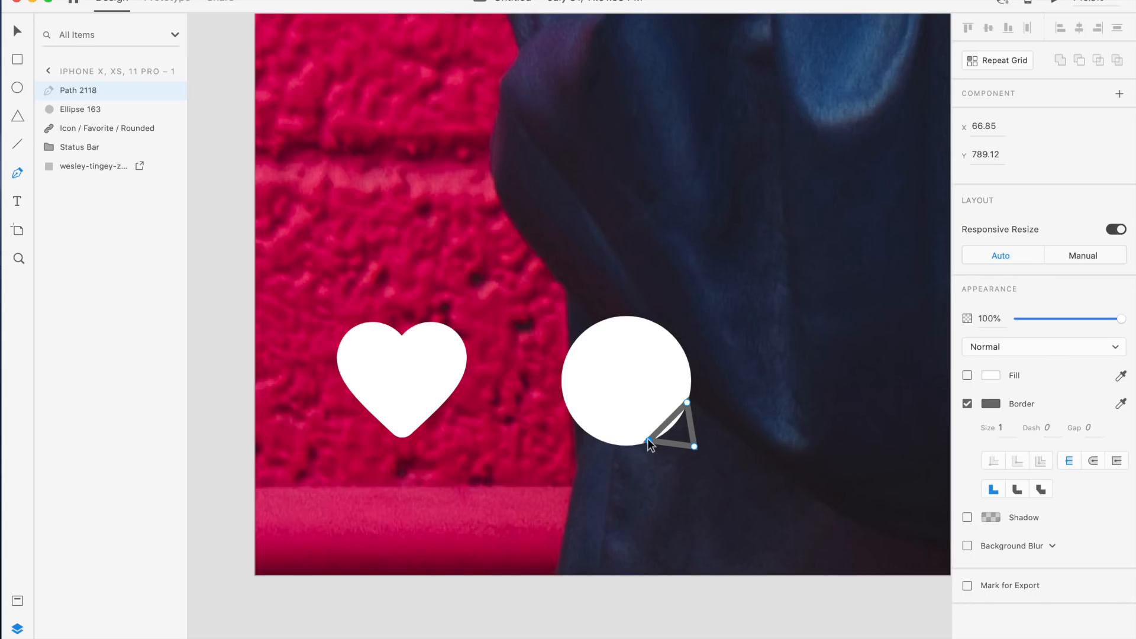
pyautogui.press('Escape')
pyautogui.click(967, 375)
pyautogui.click(968, 404)
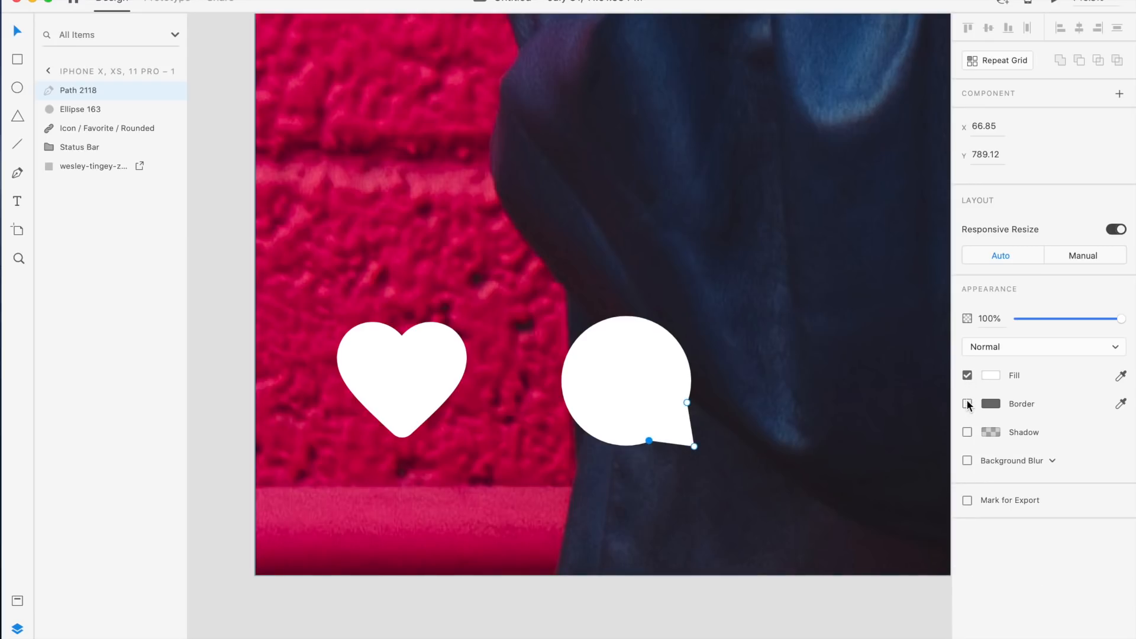
# Group the circle and tail into a comment icon and nudge it slightly into place
pyautogui.keyDown('shift'); pyautogui.click(640, 395); pyautogui.keyUp('shift')
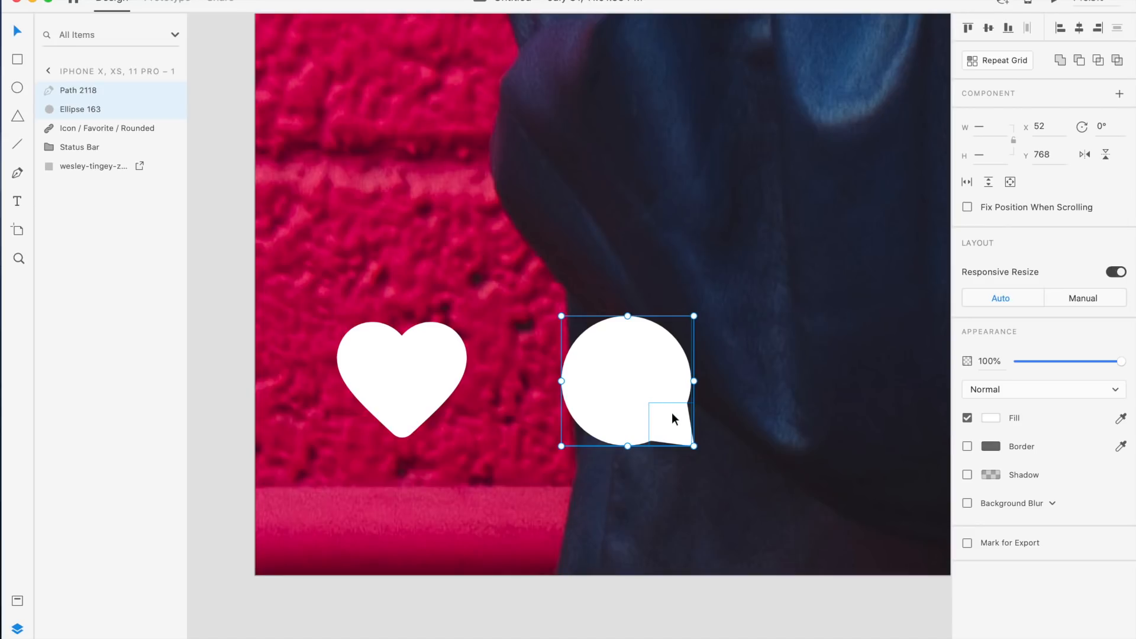
pyautogui.press('super+g')
pyautogui.moveTo(676, 407); pyautogui.dragTo(641, 392)
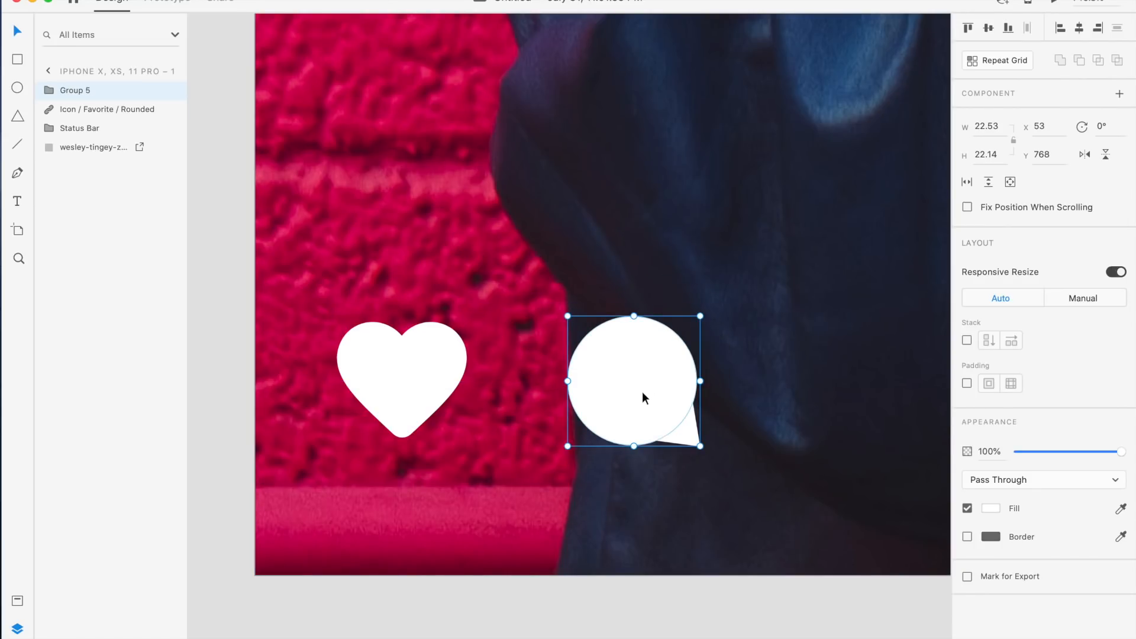
# Compare the new heart and comment icons against the reference Reels design's action bar
pyautogui.click(760, 395)
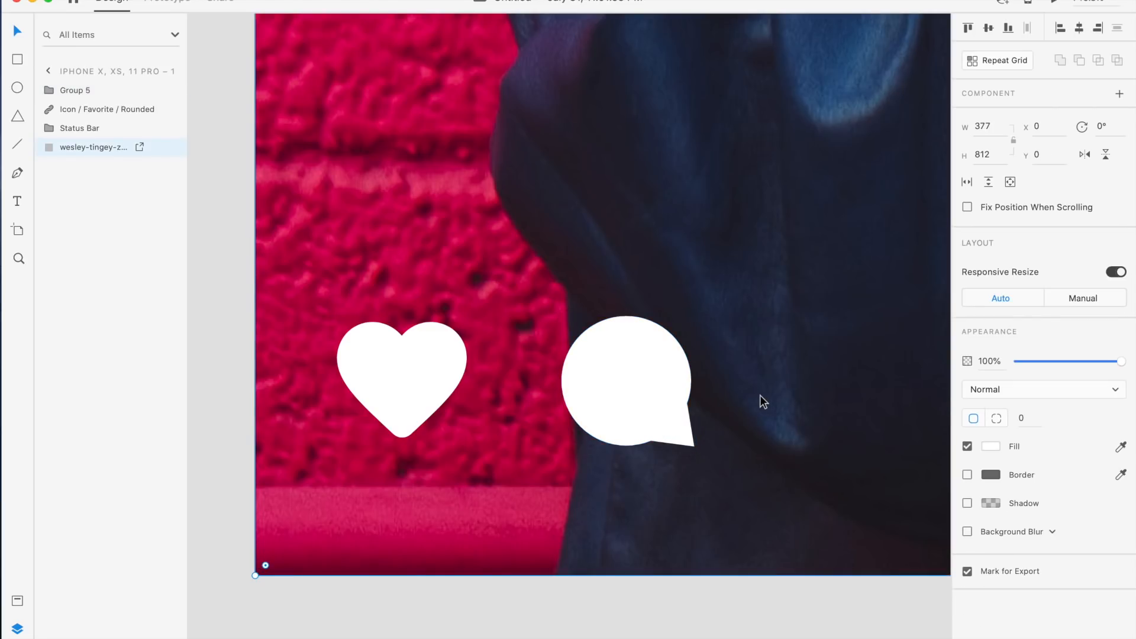
pyautogui.scroll(-2, 760, 395)
pyautogui.scroll(-4, 760, 395)
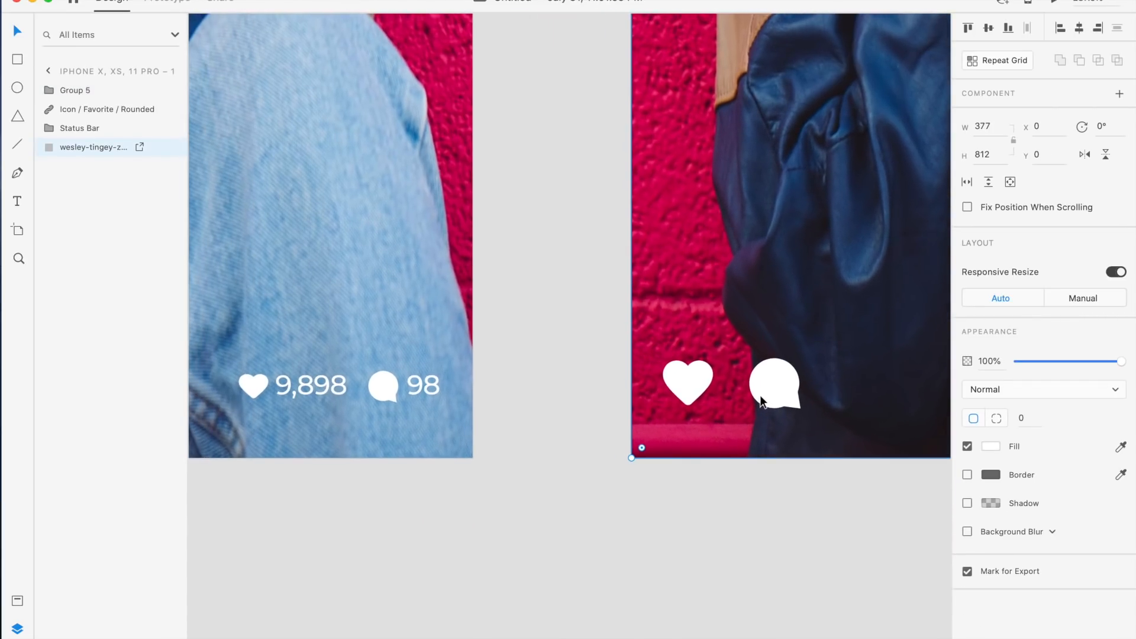
pyautogui.scroll(-1, 765, 371)
pyautogui.scroll(-2, 799, 417)
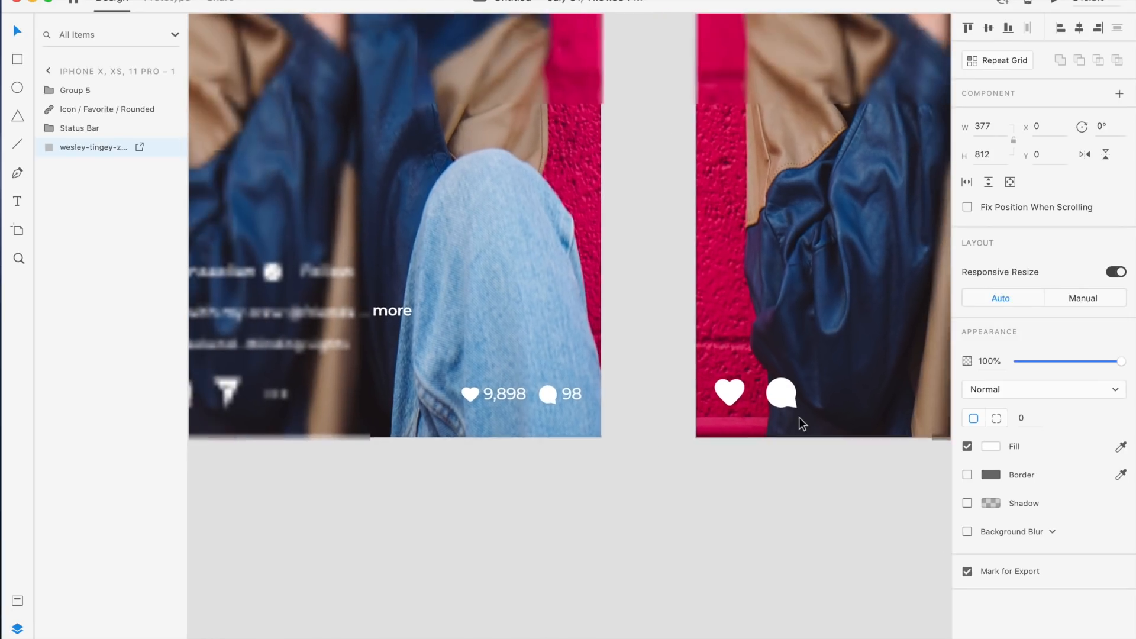
pyautogui.scroll(-1, 799, 417)
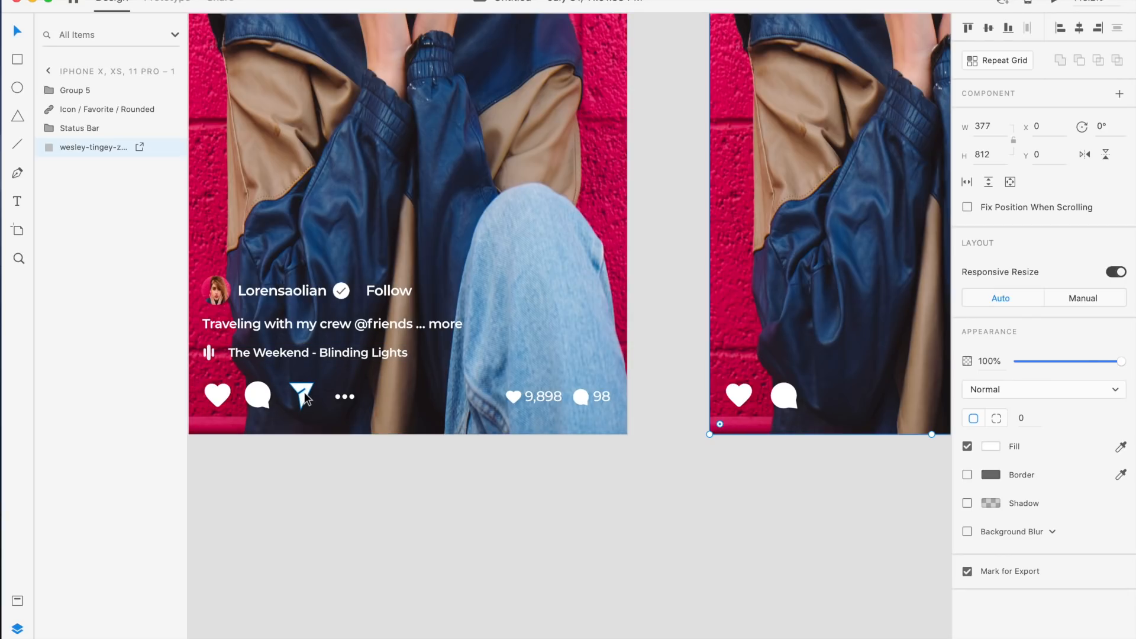
pyautogui.scroll(3, 818, 376)
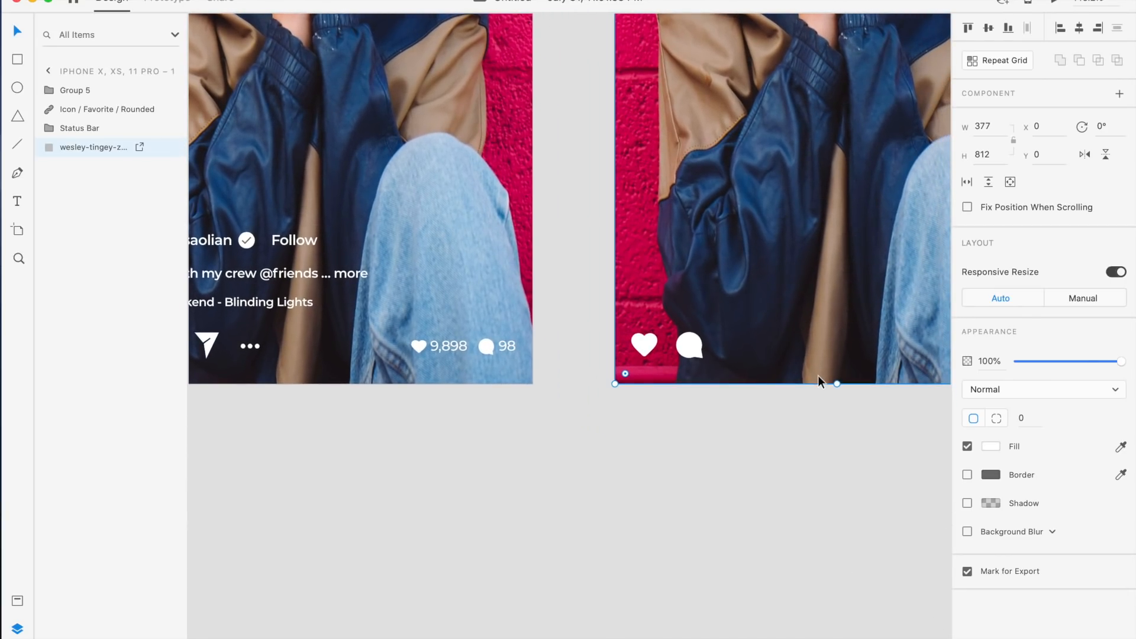
pyautogui.scroll(4, 818, 375)
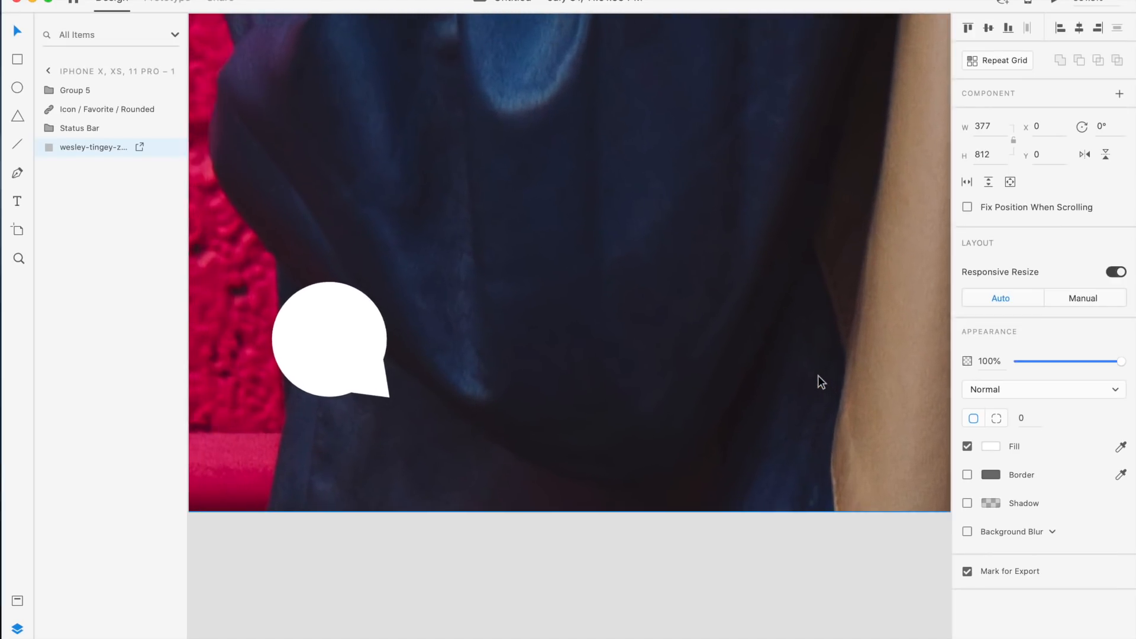
# Draw a paper-plane send icon outline with the Pen tool right of the comment icon, widening its upper right corner
pyautogui.click(18, 173)
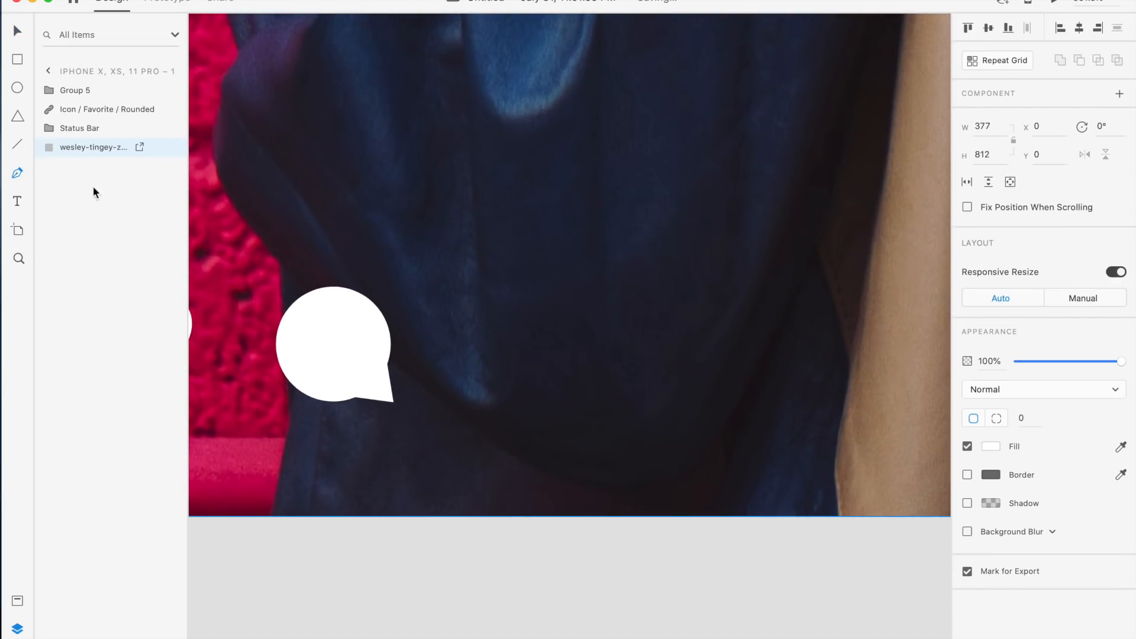
pyautogui.click(606, 291)
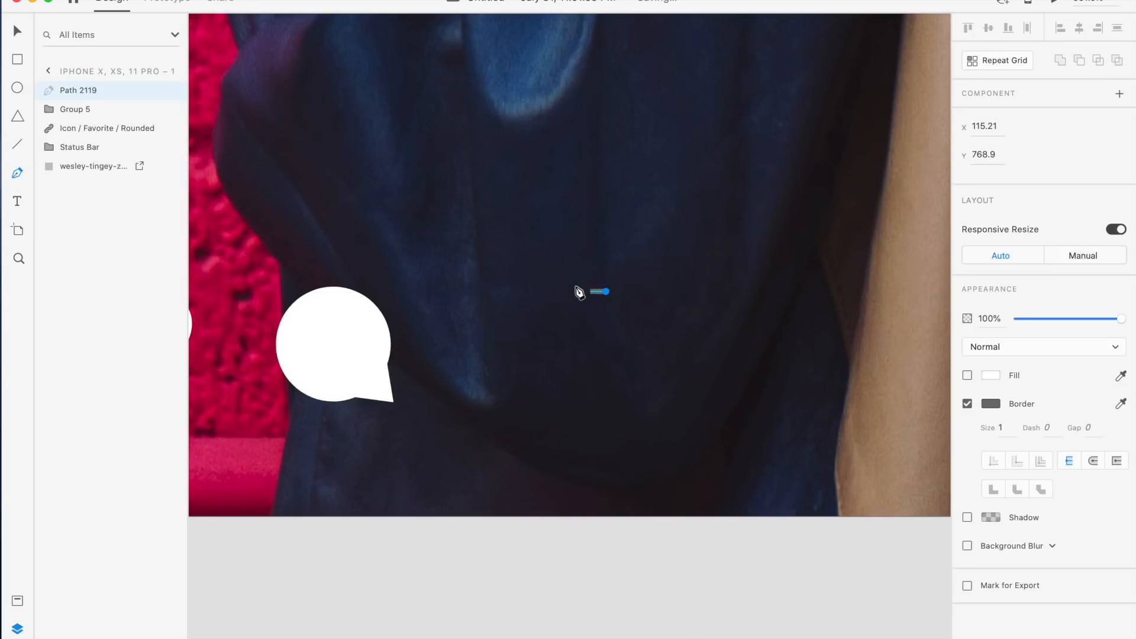
pyautogui.click(507, 291)
pyautogui.scroll(-5, 535, 331)
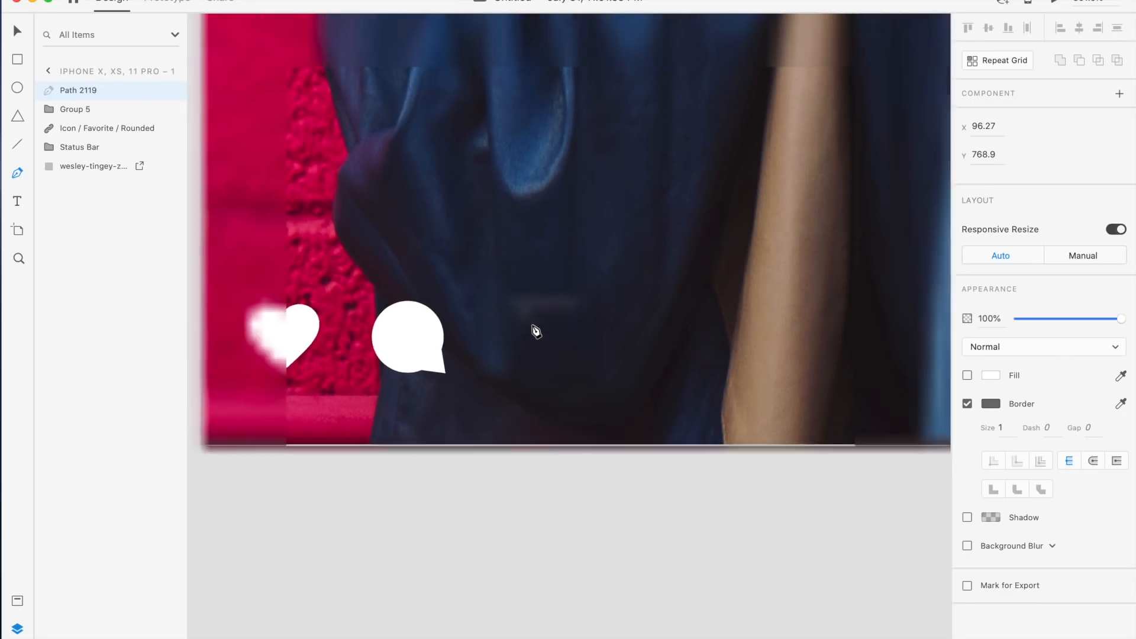
pyautogui.hscroll(-10, 535, 332)
pyautogui.hscroll(-5, 536, 331)
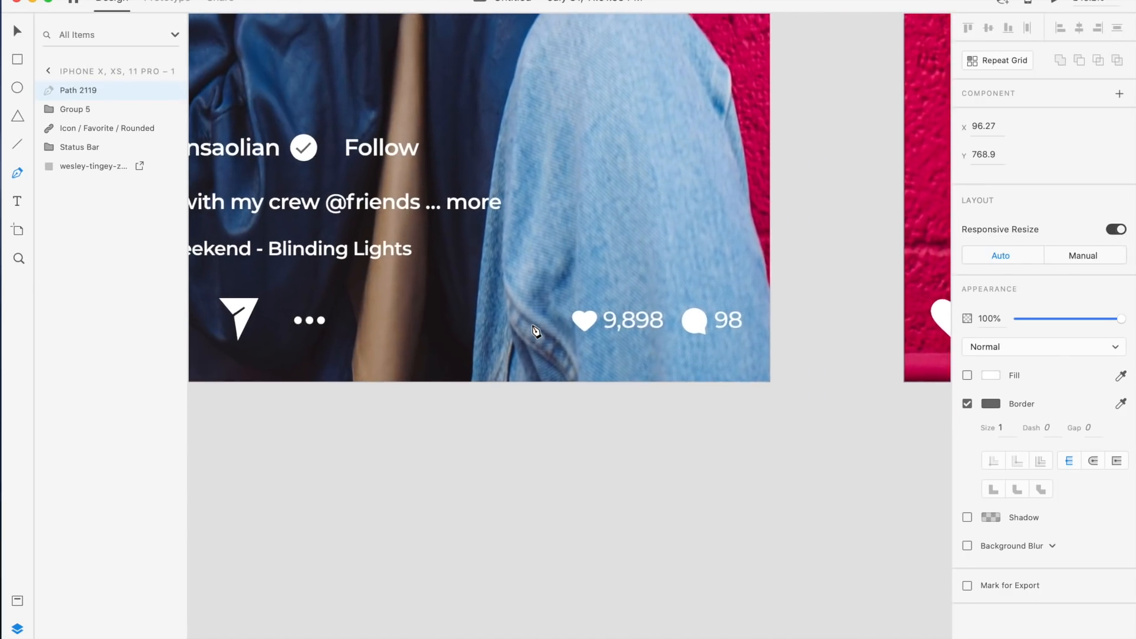
pyautogui.hscroll(10, 535, 326)
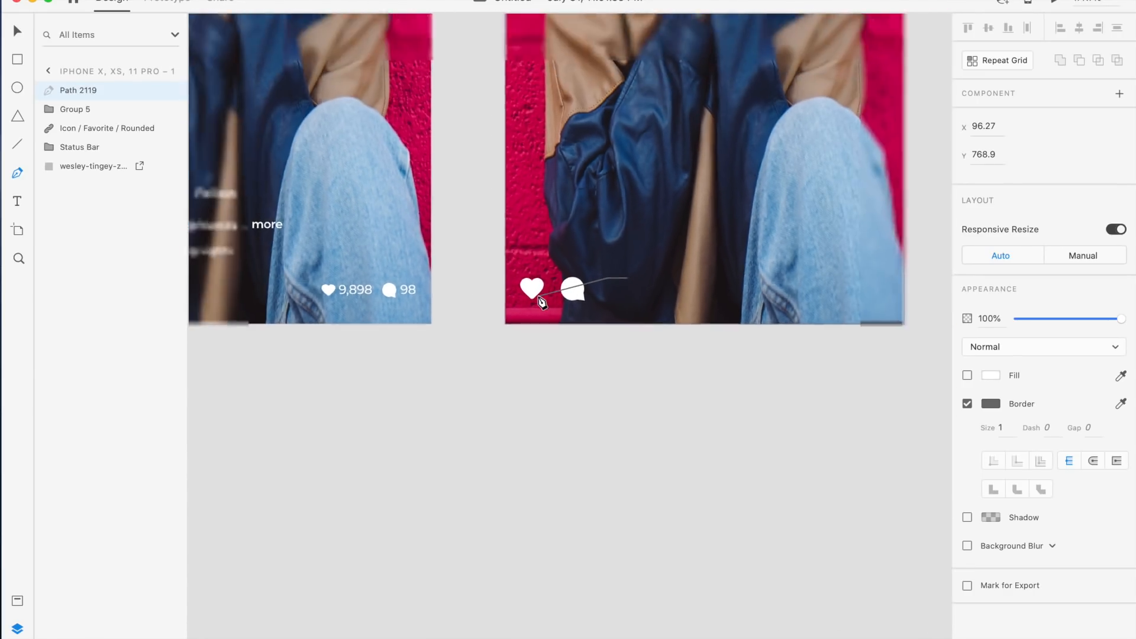
pyautogui.scroll(5, 535, 323)
pyautogui.hscroll(5, 542, 304)
pyautogui.scroll(1, 542, 303)
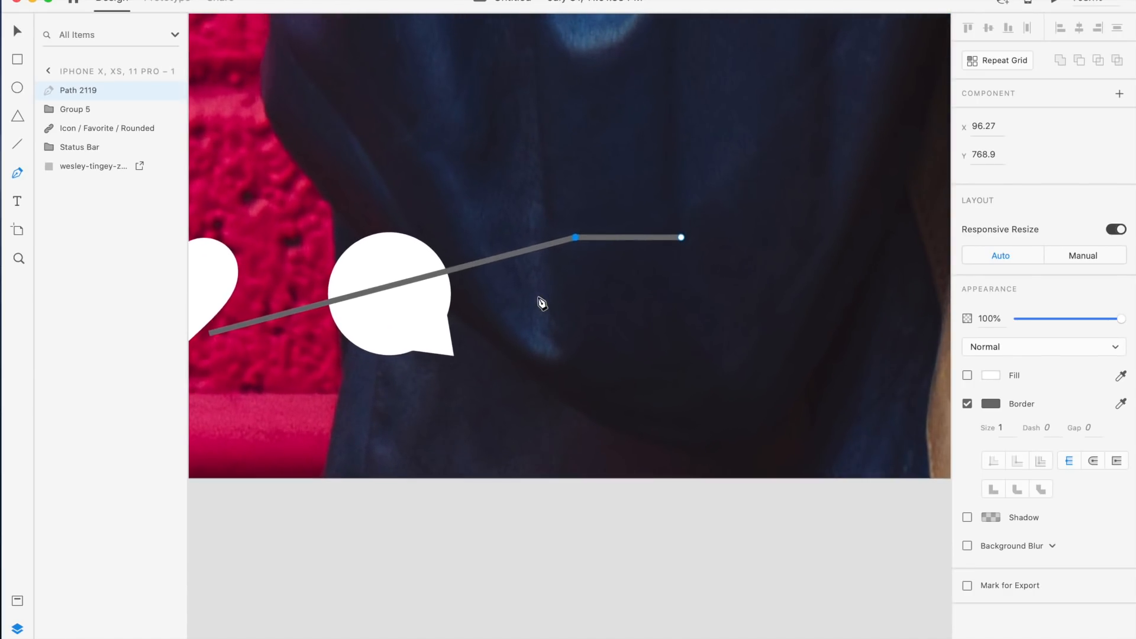
pyautogui.click(621, 285)
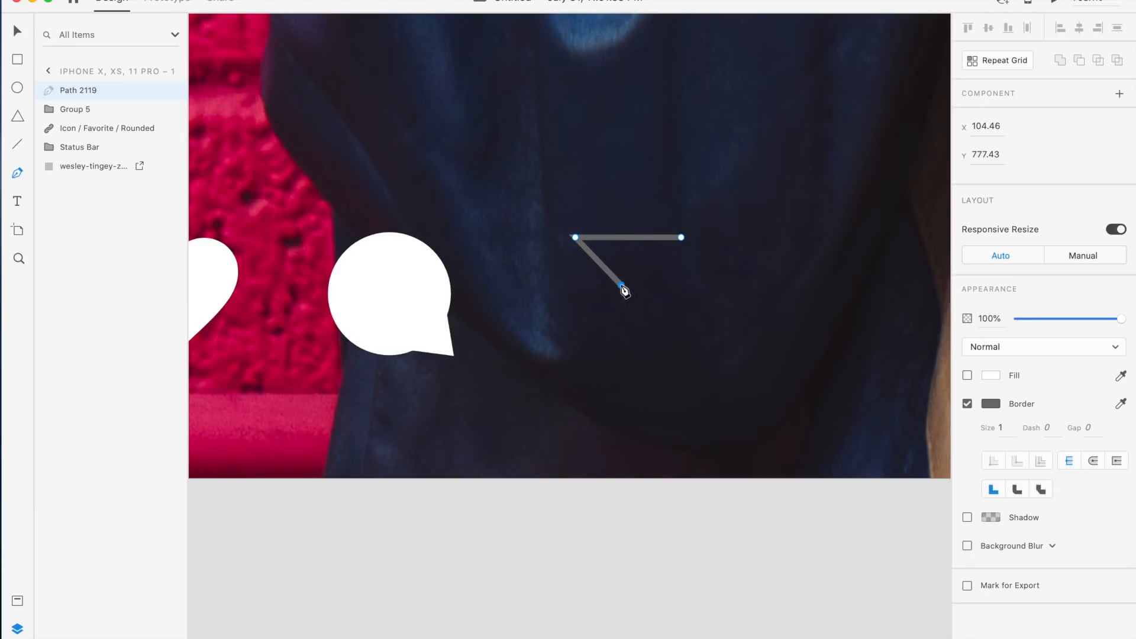
pyautogui.click(653, 266)
pyautogui.scroll(8, 659, 276)
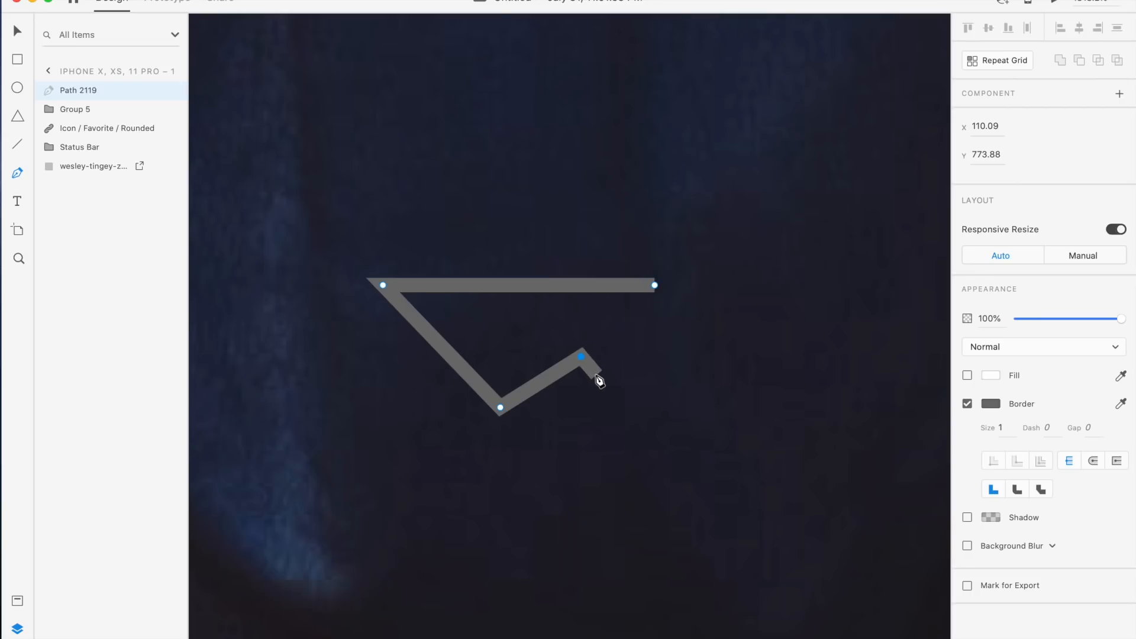
pyautogui.click(593, 373)
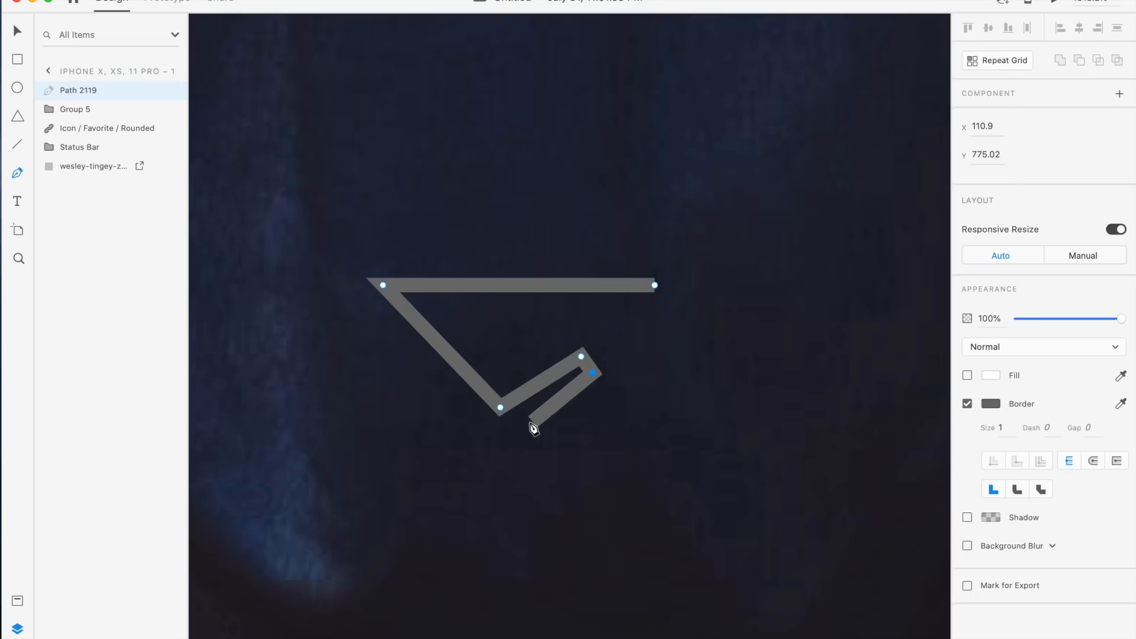
pyautogui.click(512, 432)
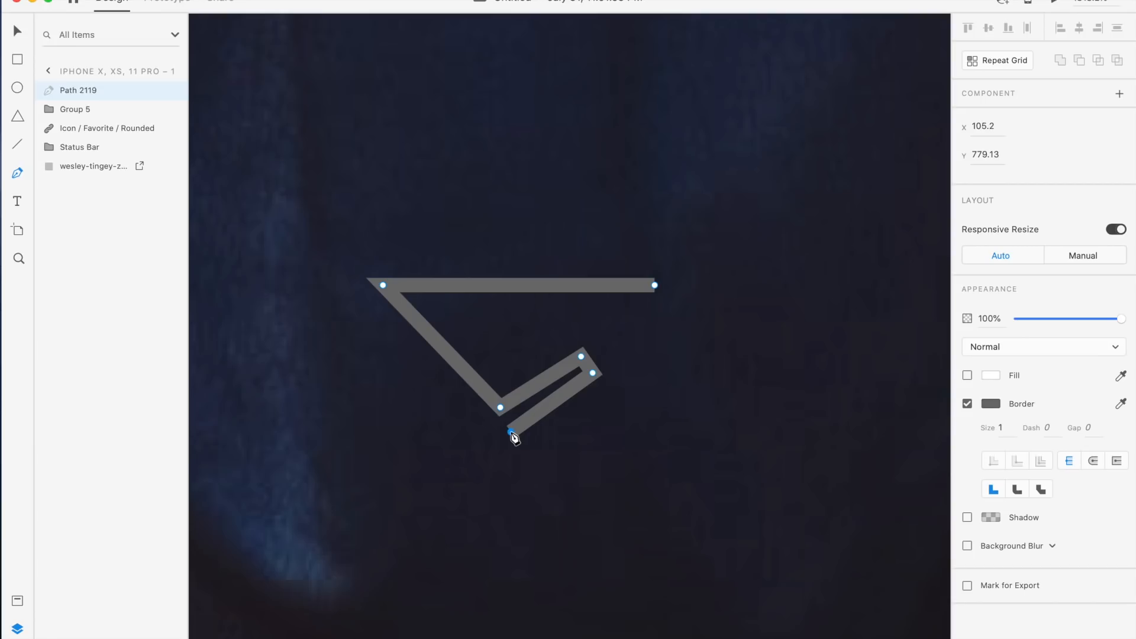
pyautogui.click(531, 553)
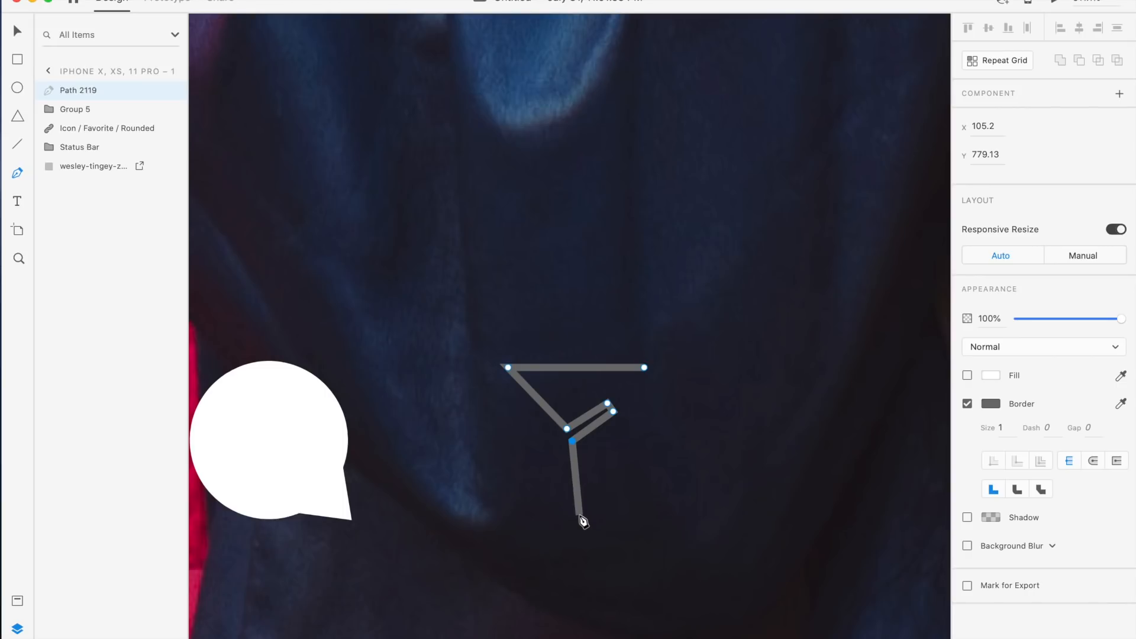
pyautogui.click(580, 516)
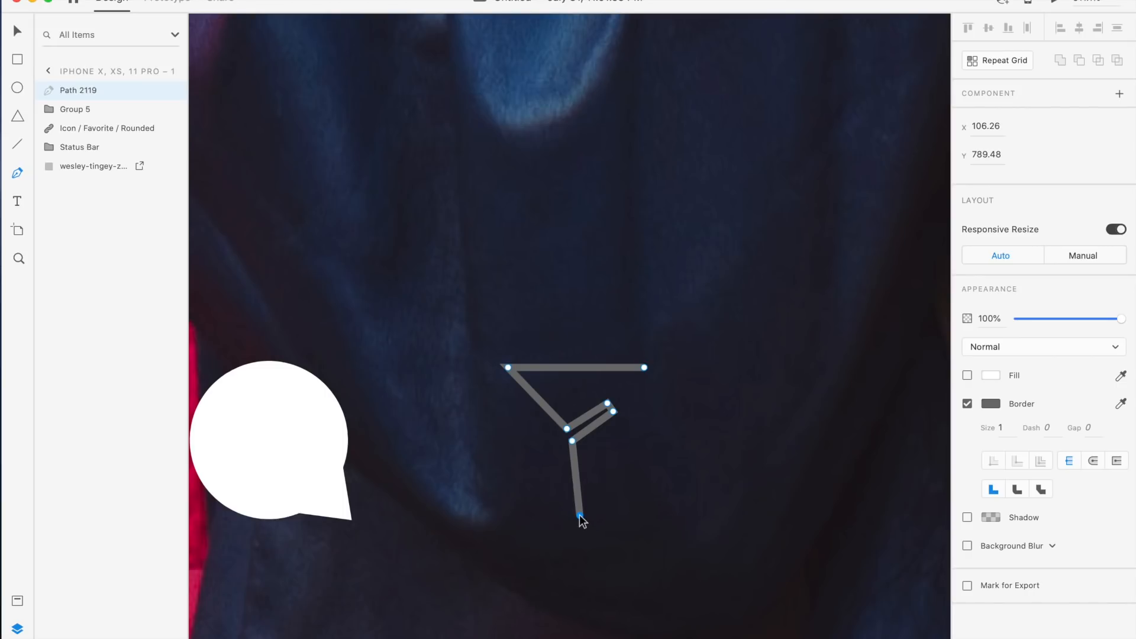
pyautogui.click(645, 368)
pyautogui.press('Escape')
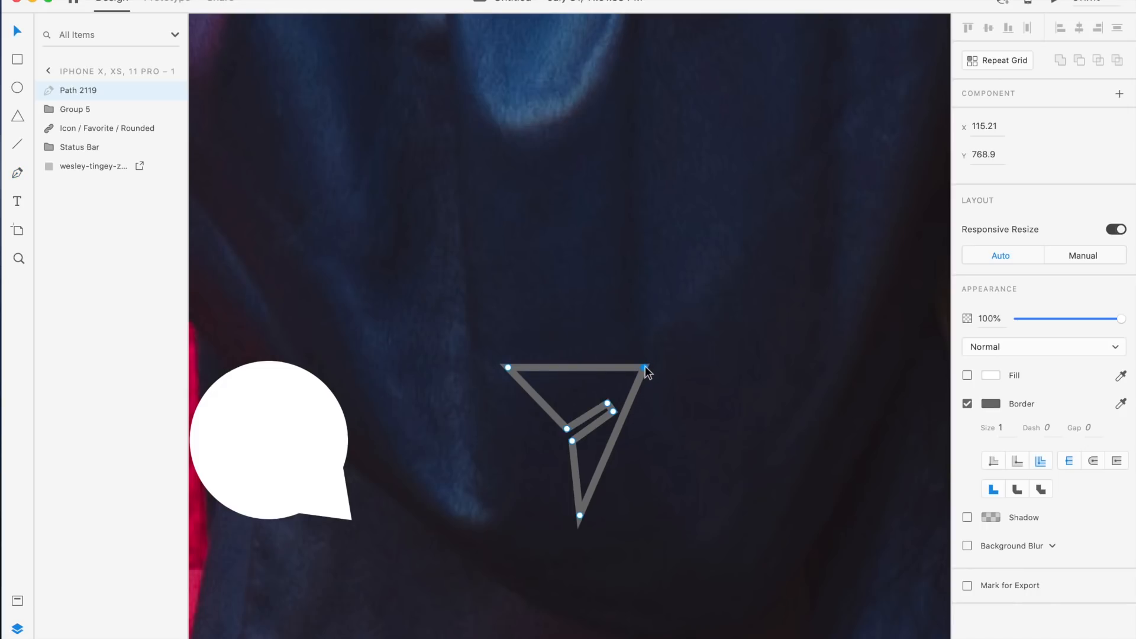
pyautogui.moveTo(645, 367); pyautogui.dragTo(695, 370)
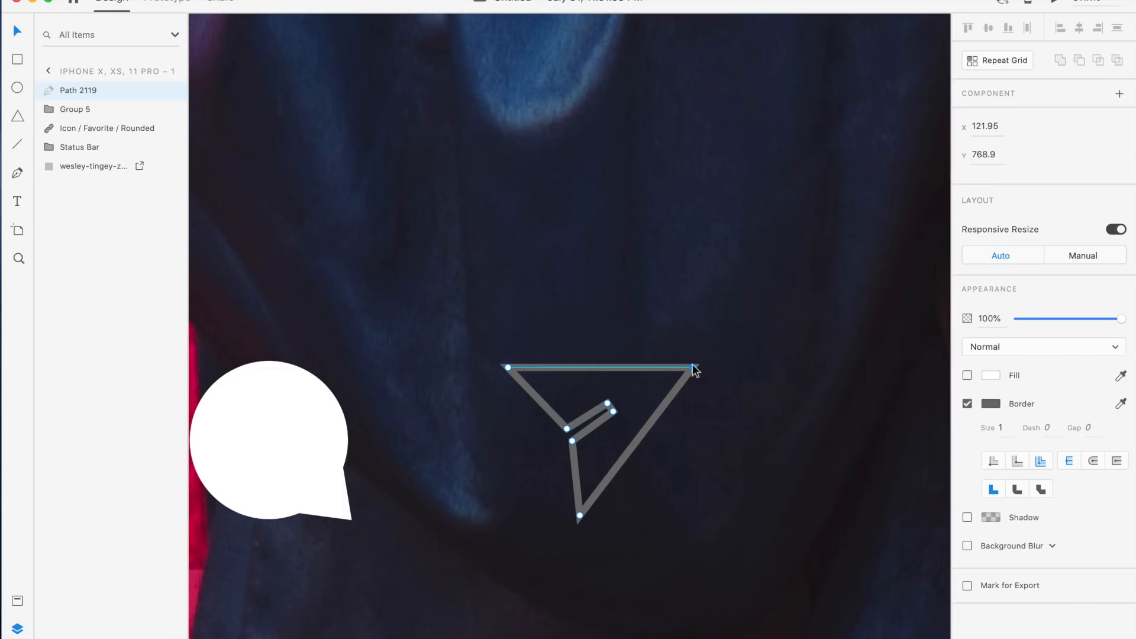
# Give the paper-plane shape a fill and remove its border
pyautogui.click(968, 375)
pyautogui.click(966, 404)
pyautogui.click(711, 448)
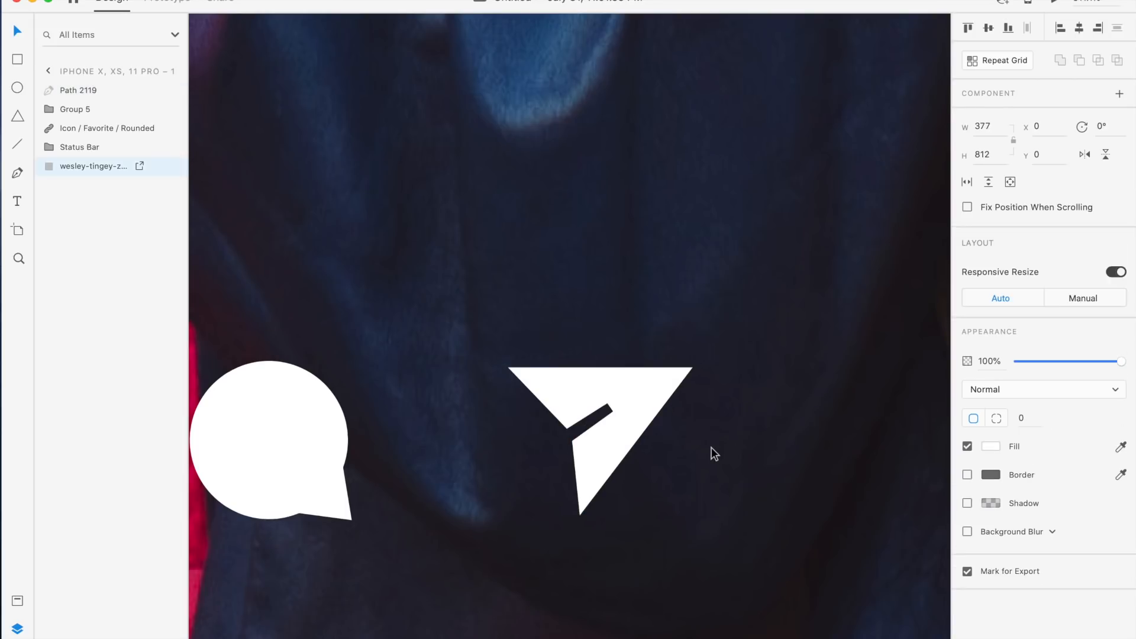
# Move the paper-plane icon slightly left, closer to the comment icon
pyautogui.scroll(-5, 719, 427)
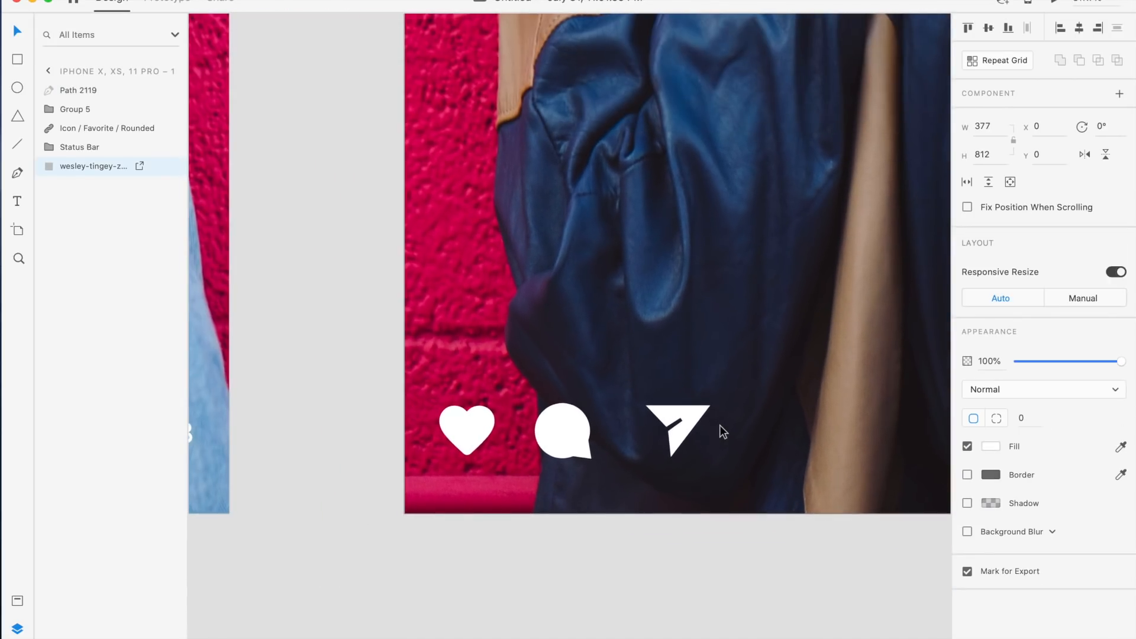
pyautogui.click(687, 425)
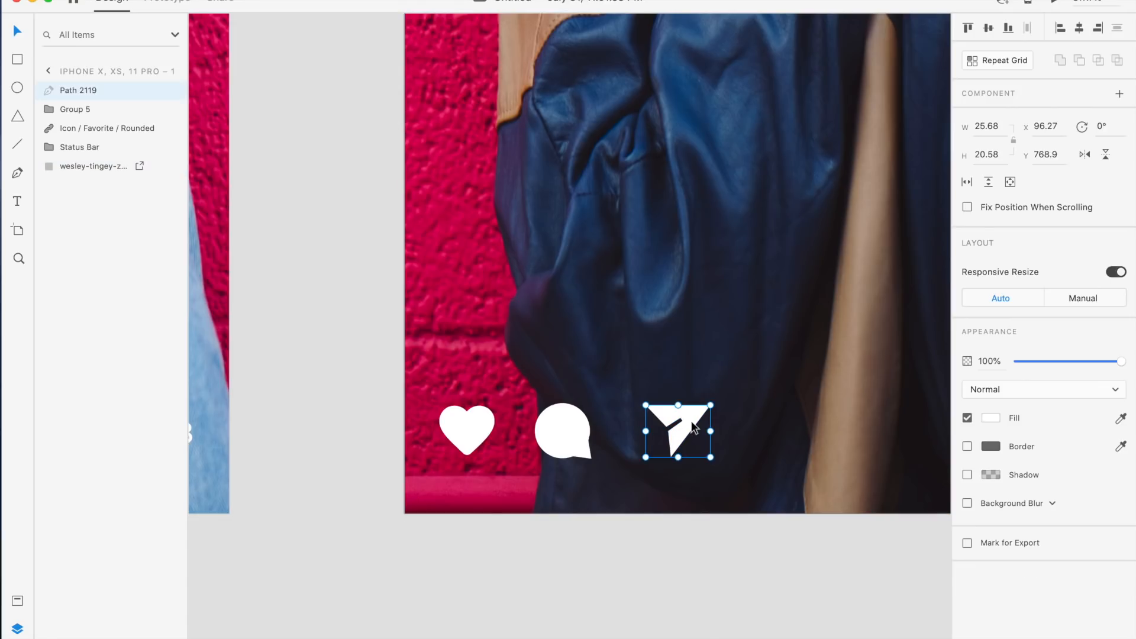
pyautogui.moveTo(694, 427); pyautogui.dragTo(676, 427)
pyautogui.click(740, 427)
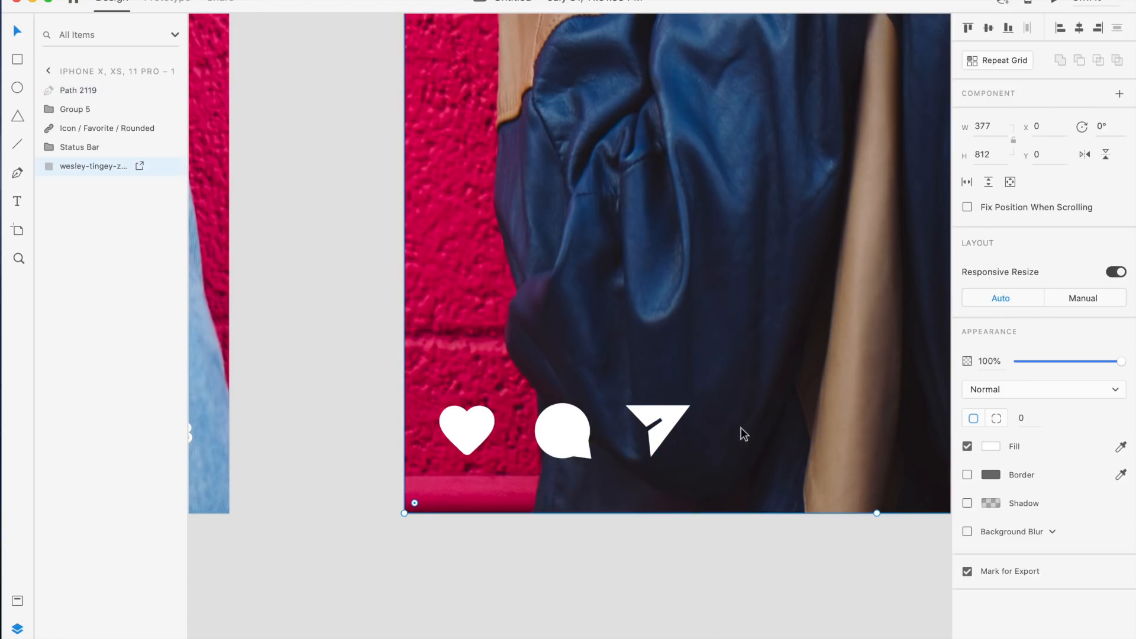
# Draw a small 4 × 4 circle right of the paper-plane icon and remove its border
pyautogui.scroll(-5, 740, 428)
pyautogui.scroll(-5, 744, 414)
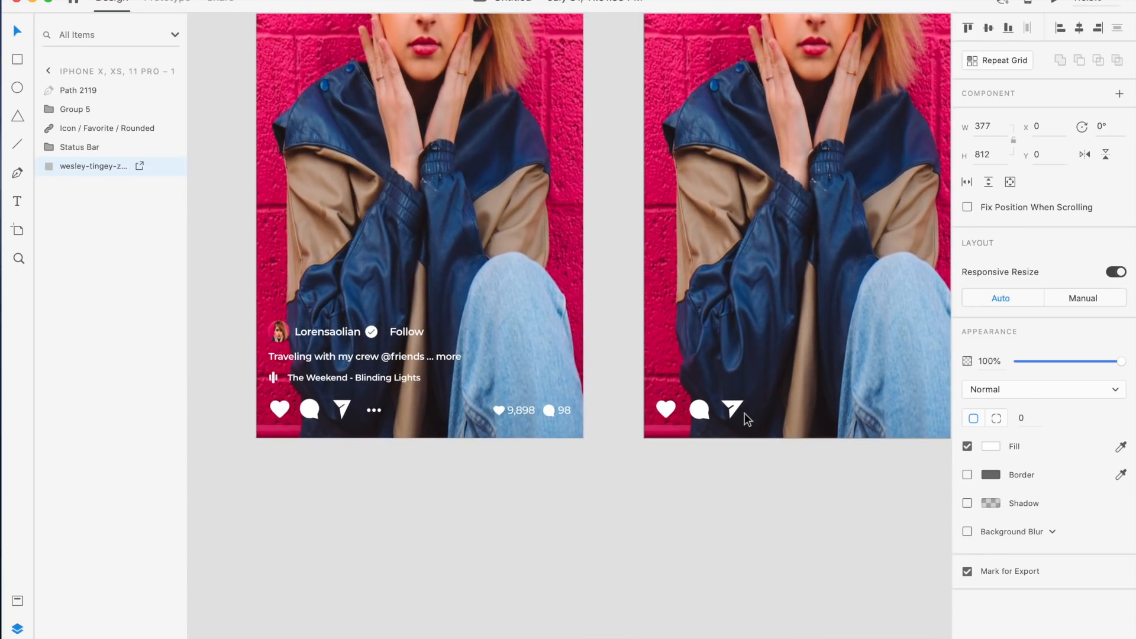
pyautogui.scroll(5, 745, 413)
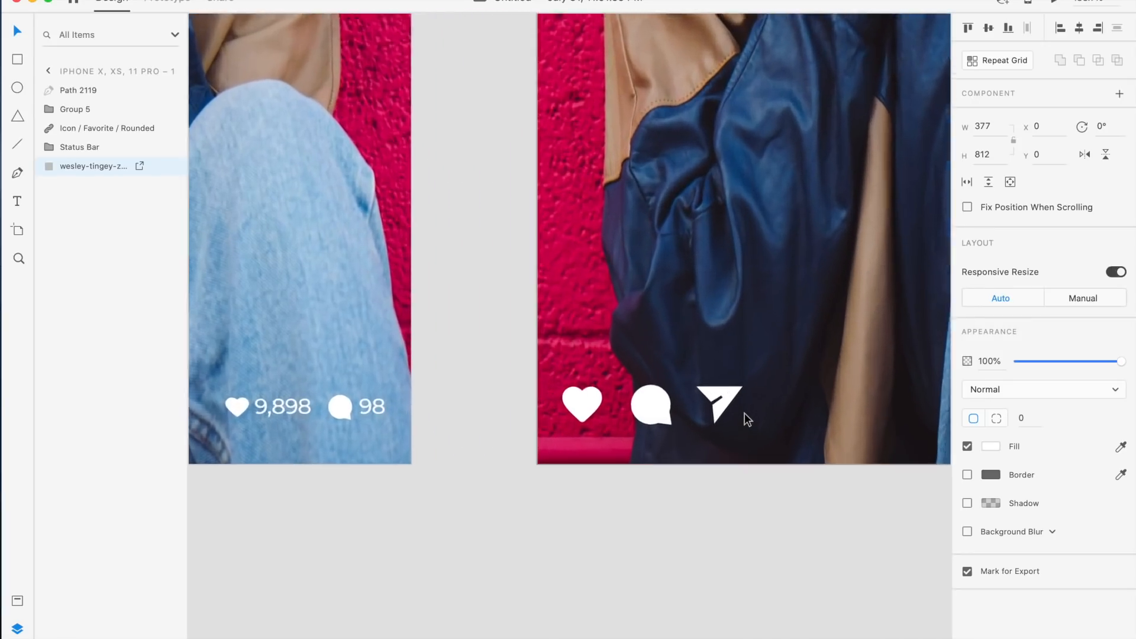
pyautogui.scroll(3, 744, 413)
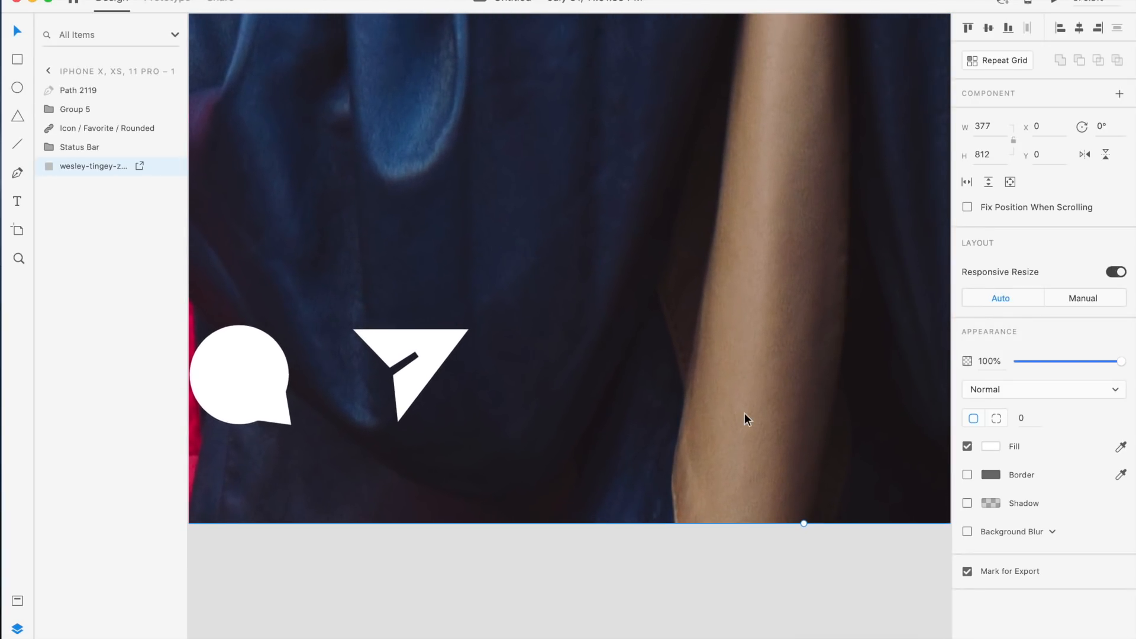
pyautogui.click(18, 88)
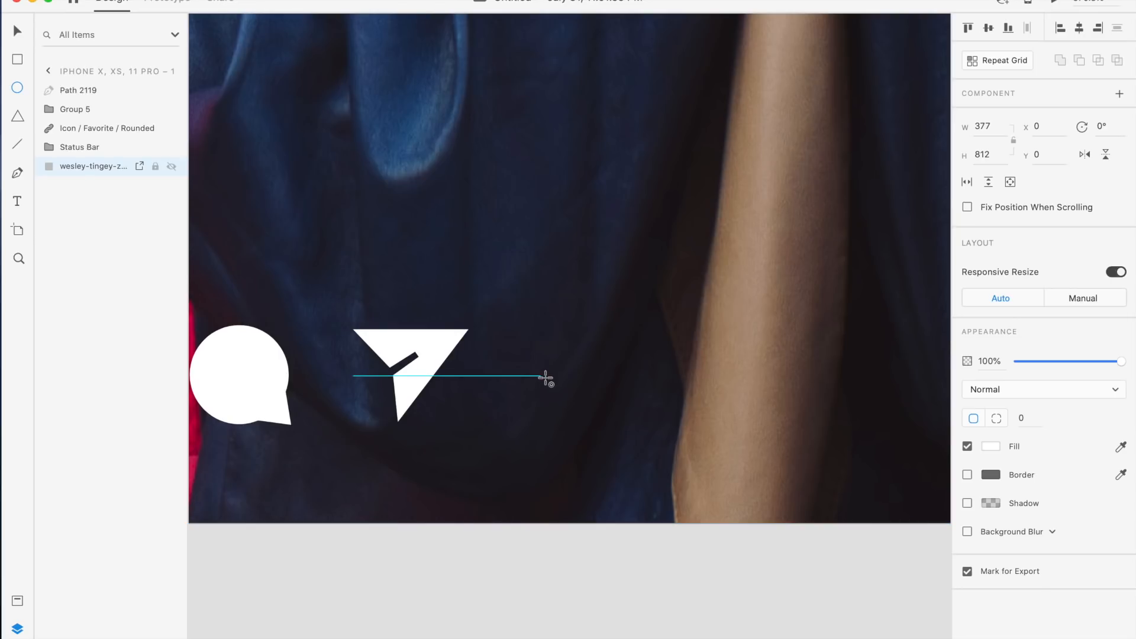
pyautogui.moveTo(545, 378); pyautogui.dragTo(554, 388)
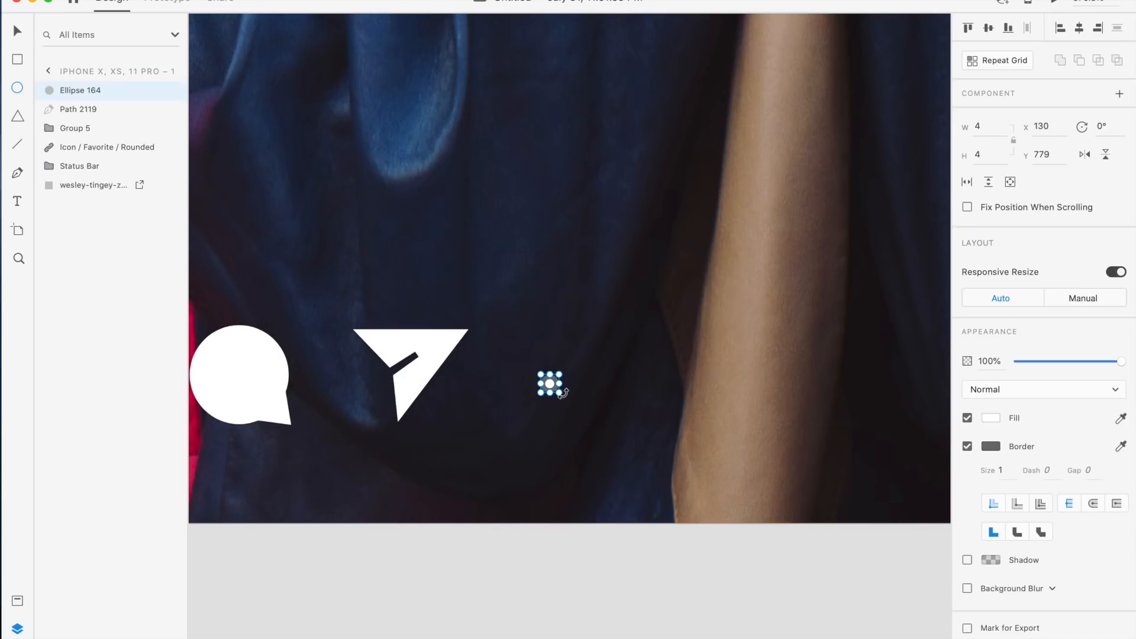
pyautogui.click(967, 445)
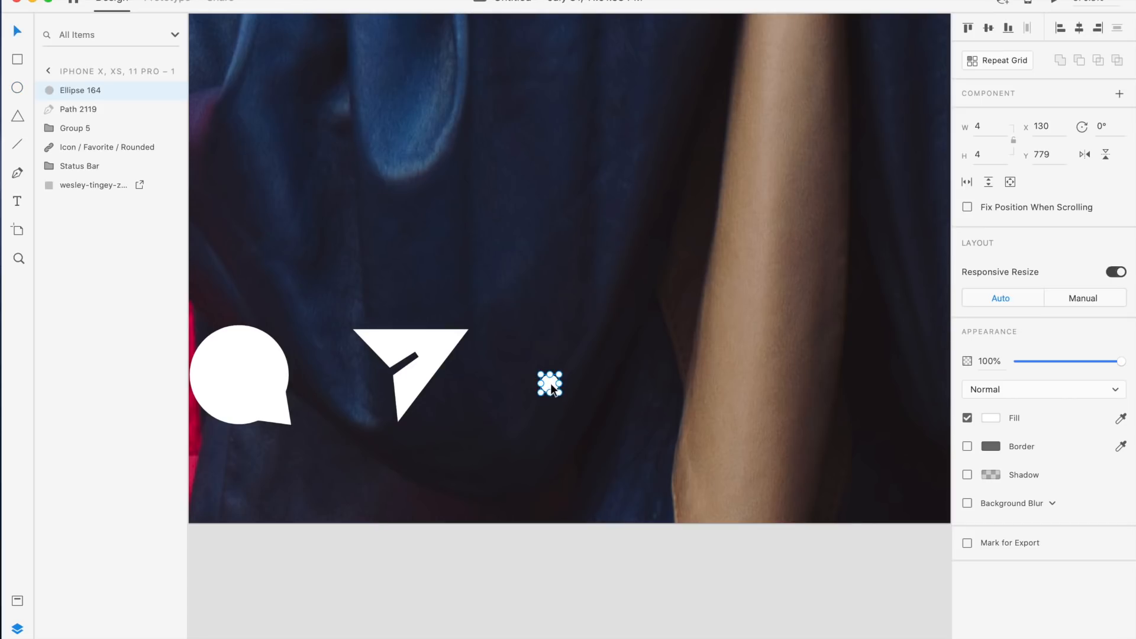
# Duplicate the dot twice into a row of three, group them as a more icon and nudge it right
pyautogui.press('super+d')
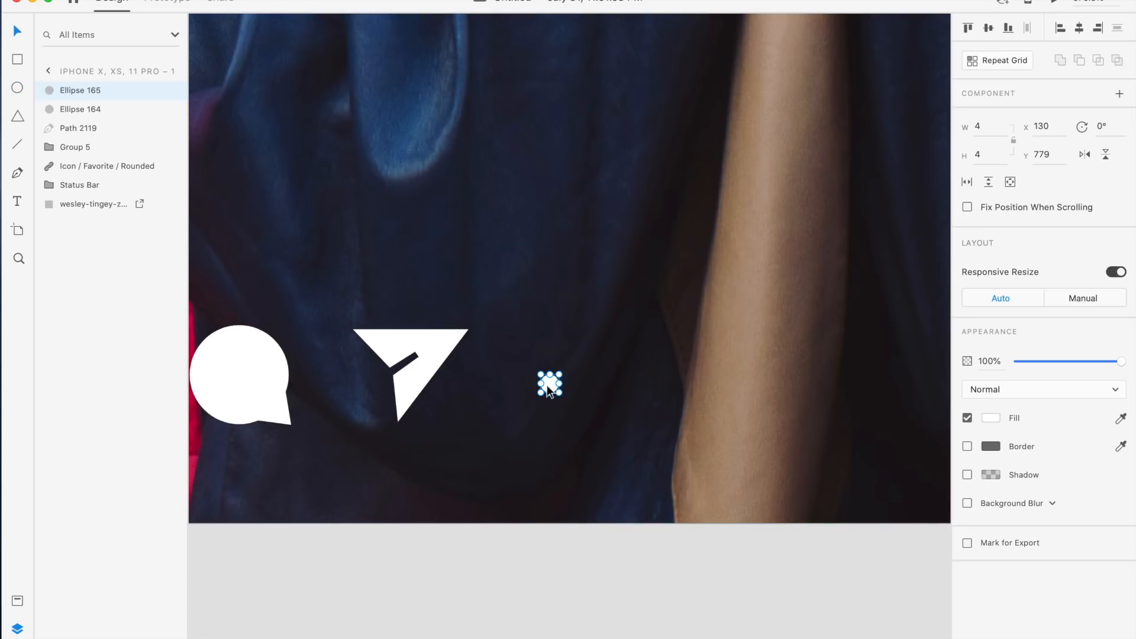
pyautogui.moveTo(571, 393); pyautogui.dragTo(603, 391)
pyautogui.press('super+d')
pyautogui.keyDown('shift'); pyautogui.click(577, 384); pyautogui.keyUp('shift')
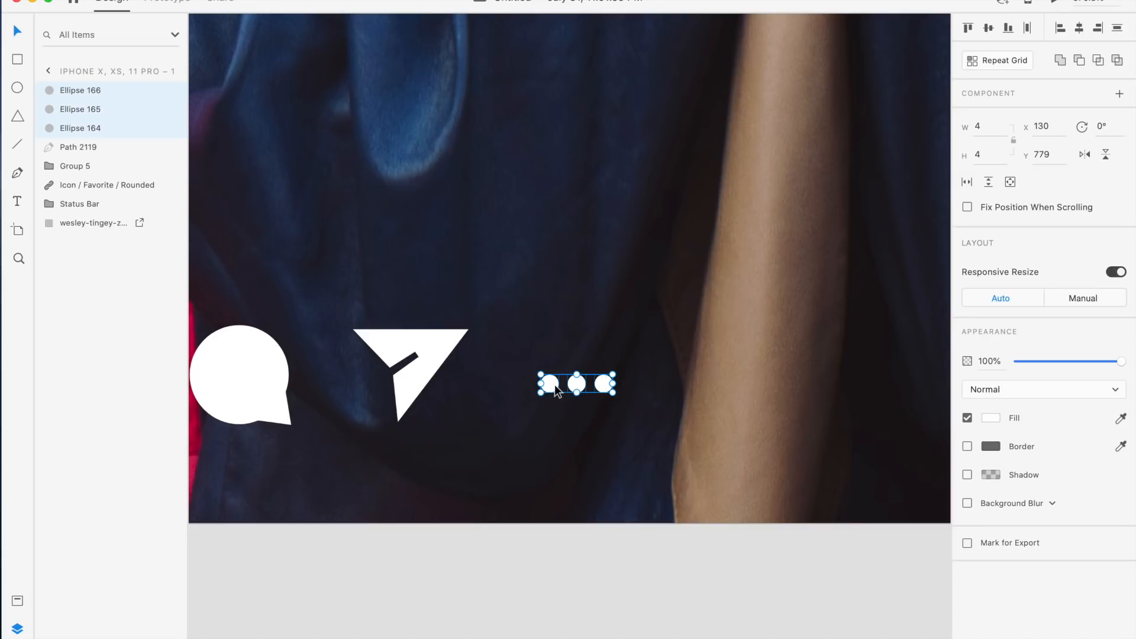
pyautogui.press('super+g')
pyautogui.moveTo(577, 384); pyautogui.dragTo(592, 384)
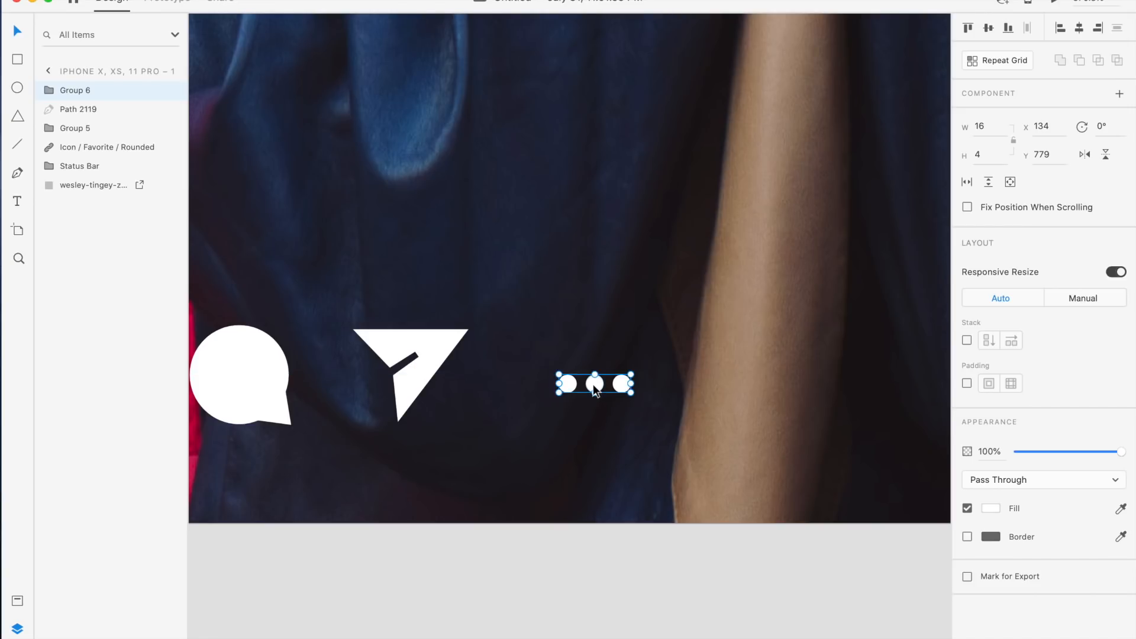
# Compare the finished action icons with the reference design
pyautogui.scroll(-5, 604, 355)
pyautogui.hscroll(-10, 609, 340)
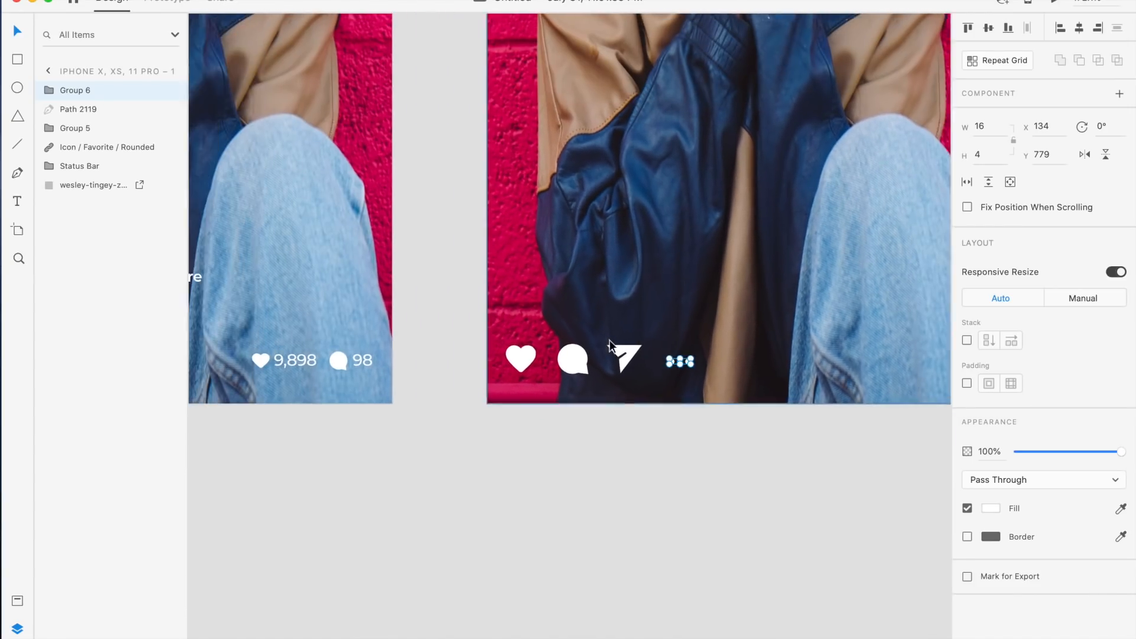
pyautogui.hscroll(3, 609, 345)
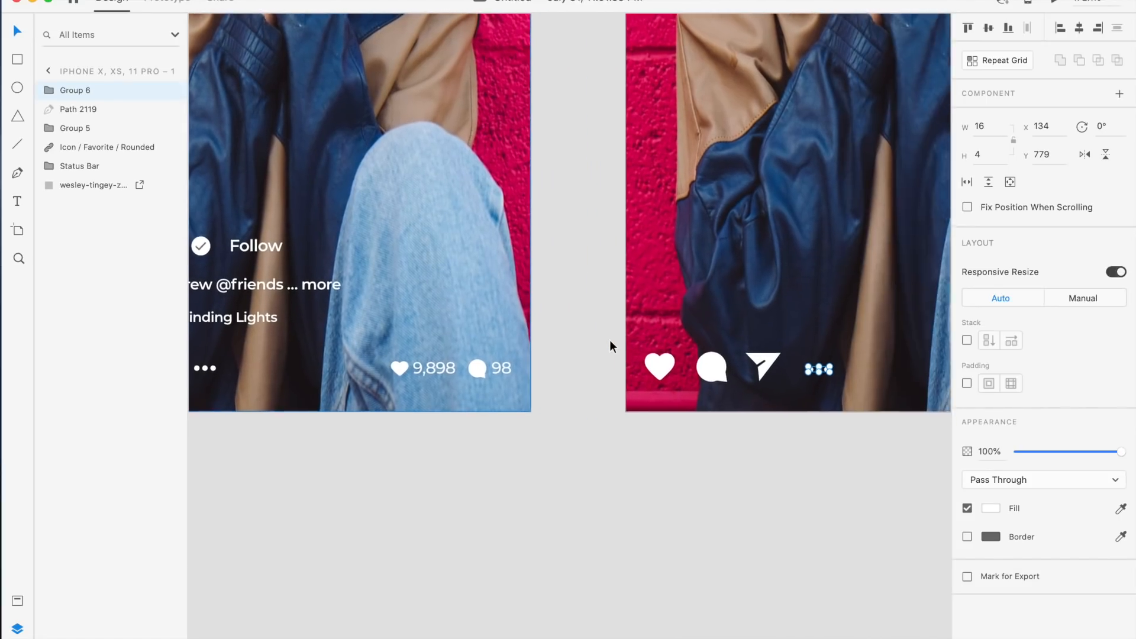
# Duplicate the heart icon and move the copy to the right end of the action bar
pyautogui.click(737, 463)
pyautogui.hscroll(7, 737, 460)
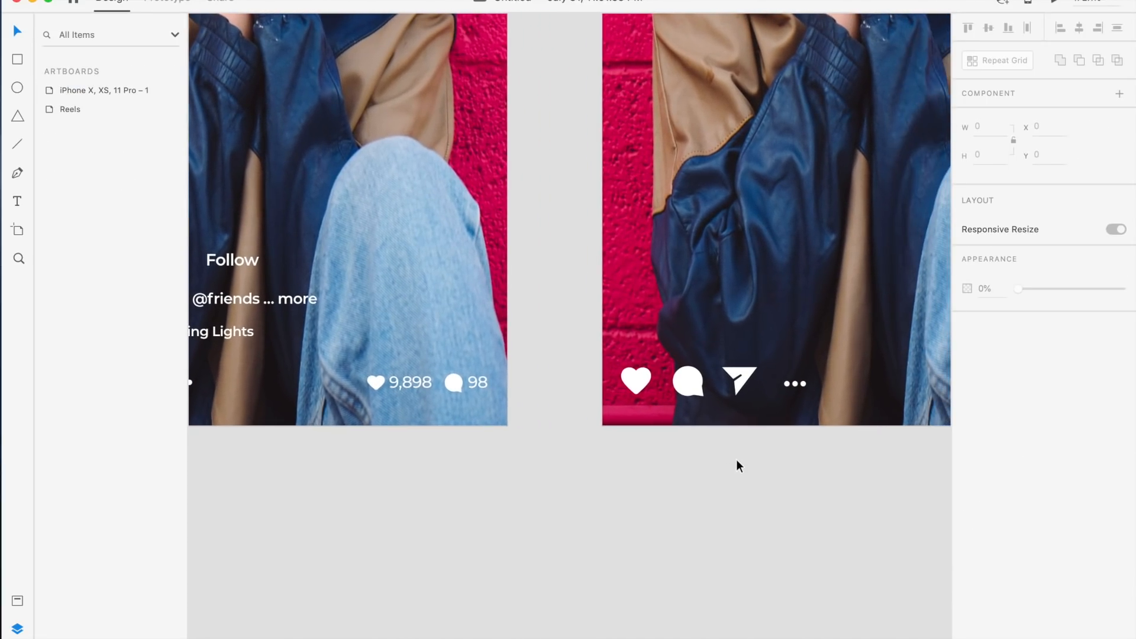
pyautogui.hscroll(3, 736, 459)
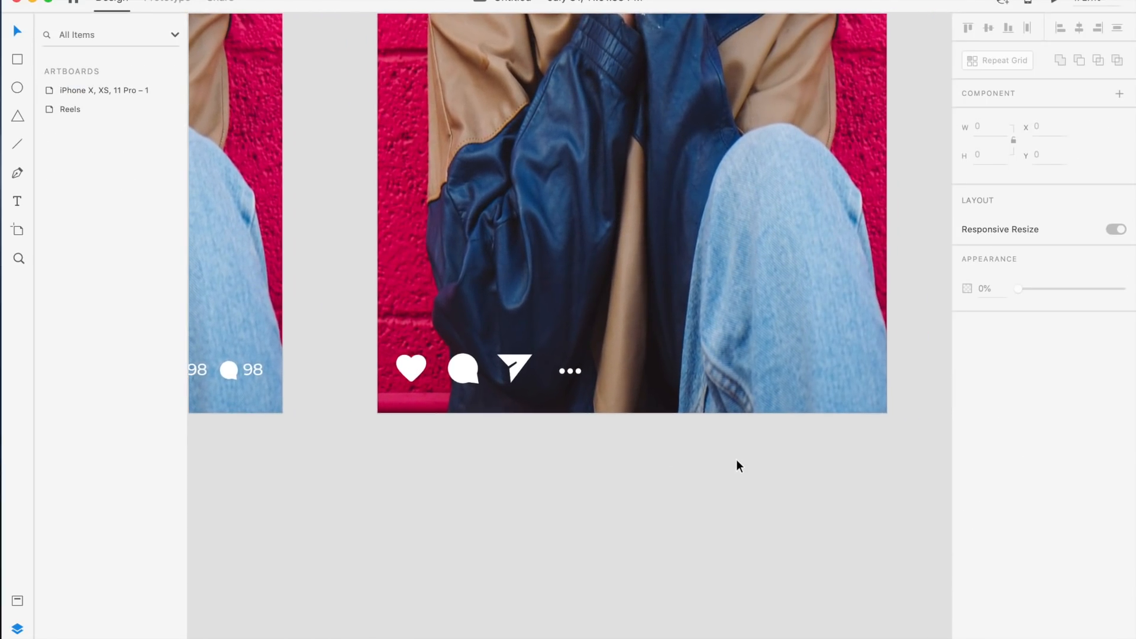
pyautogui.scroll(-2, 736, 460)
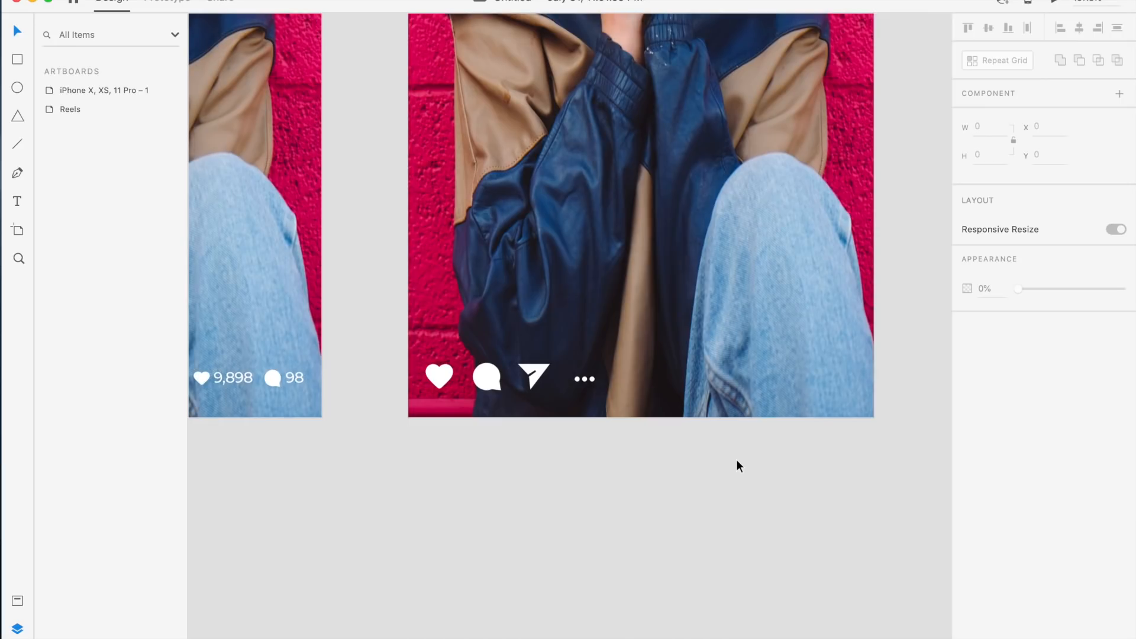
pyautogui.click(204, 377)
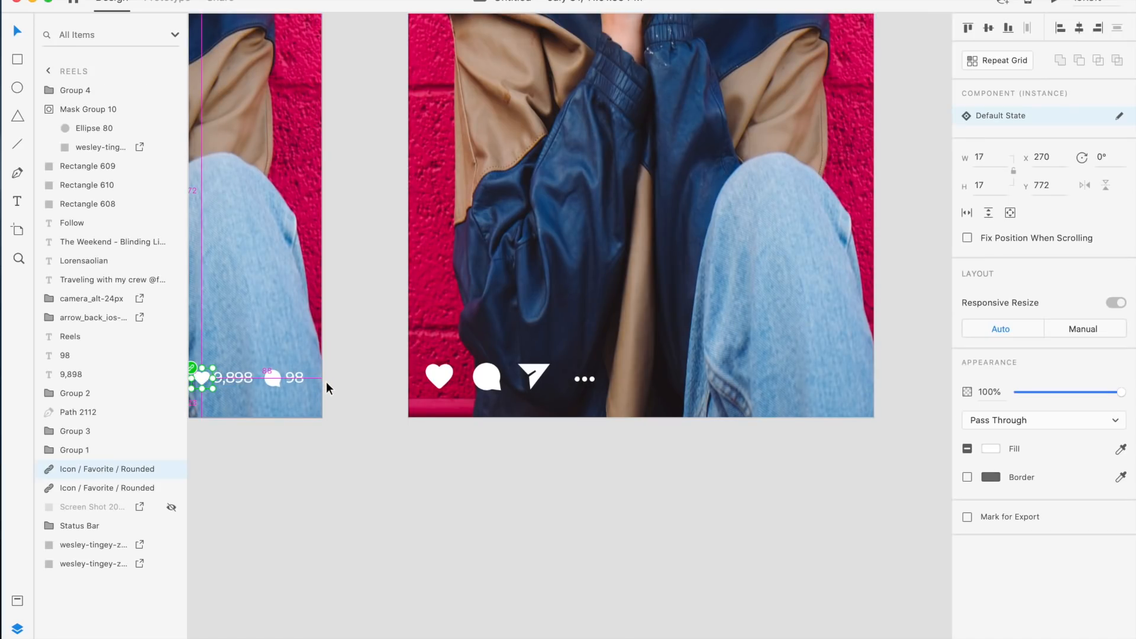
pyautogui.click(440, 385)
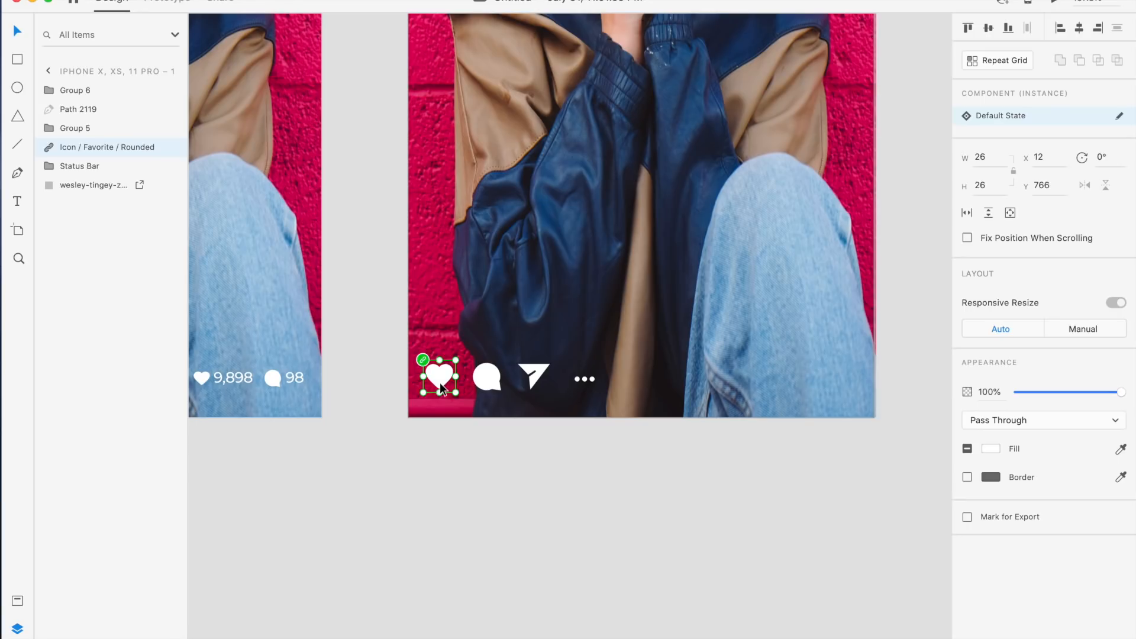
pyautogui.press('super+d')
pyautogui.moveTo(443, 379); pyautogui.dragTo(814, 380)
# Resize the copied heart icon to 16 × 16
pyautogui.click(202, 379)
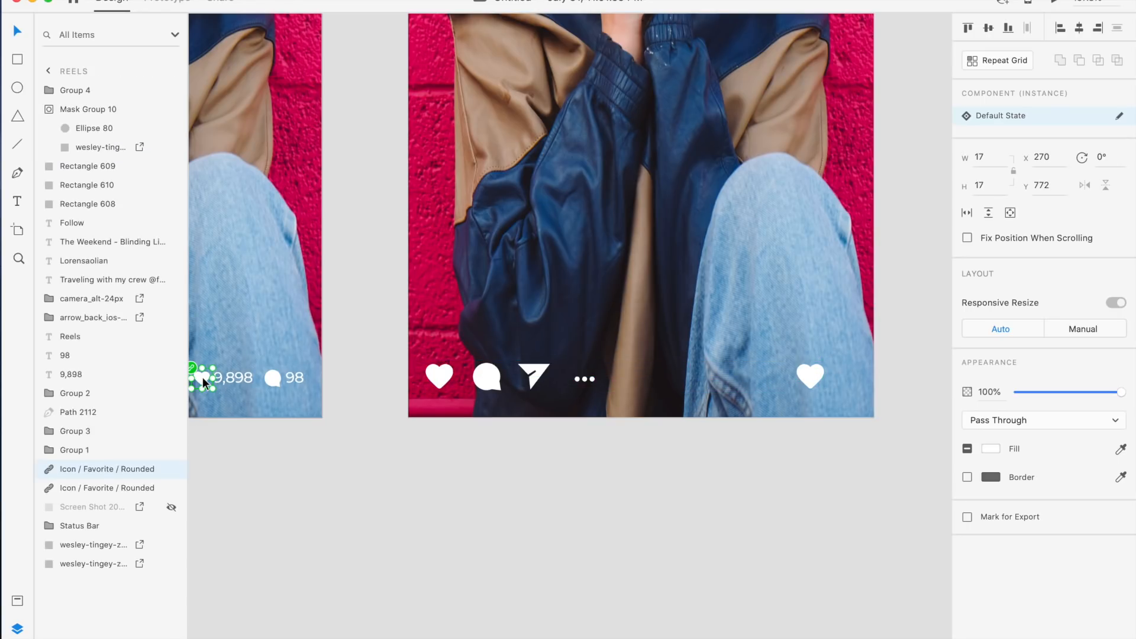
pyautogui.click(806, 380)
pyautogui.click(997, 154)
pyautogui.write('16')
pyautogui.press('Return')
pyautogui.click(989, 186)
pyautogui.write('1')
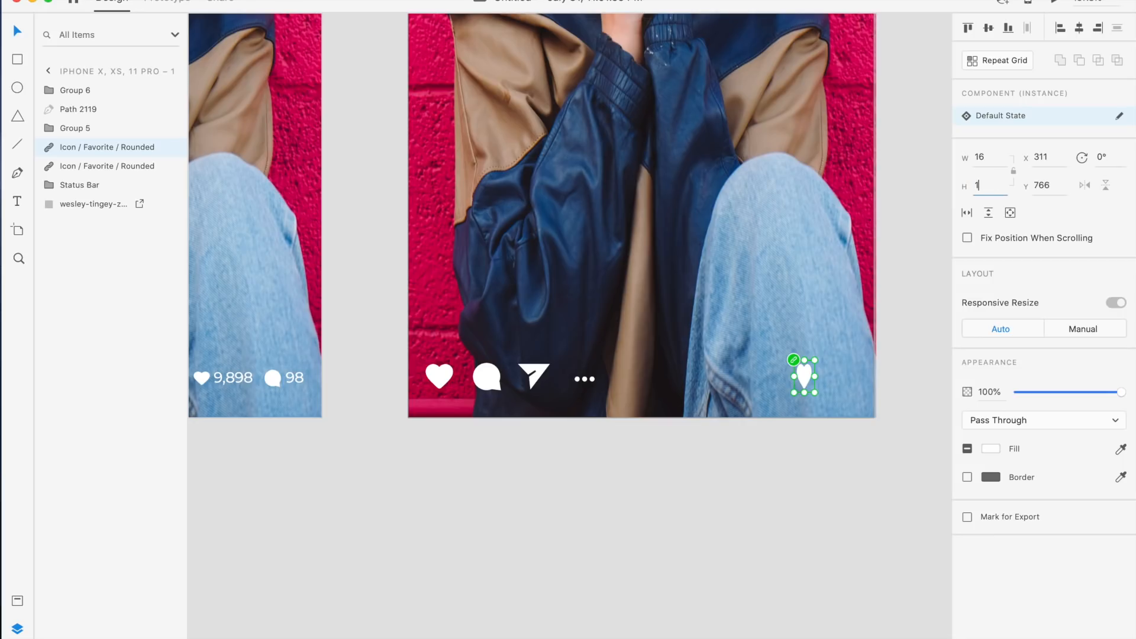
pyautogui.write('6')
pyautogui.press('Return')
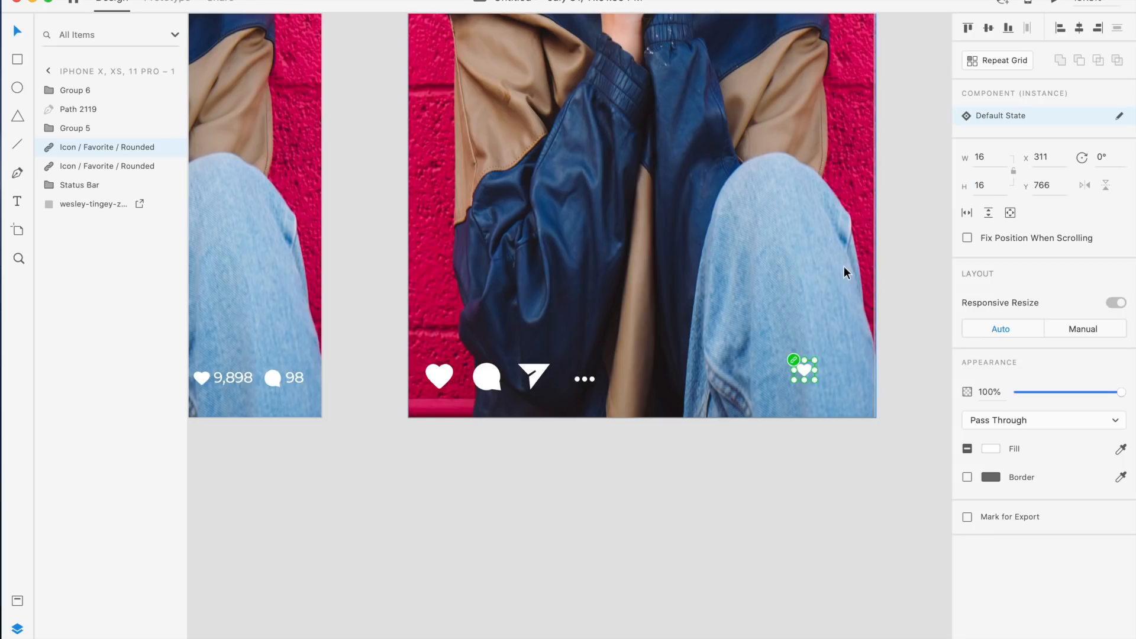
# Resize the copied heart icon to 18 × 18
pyautogui.click(816, 425)
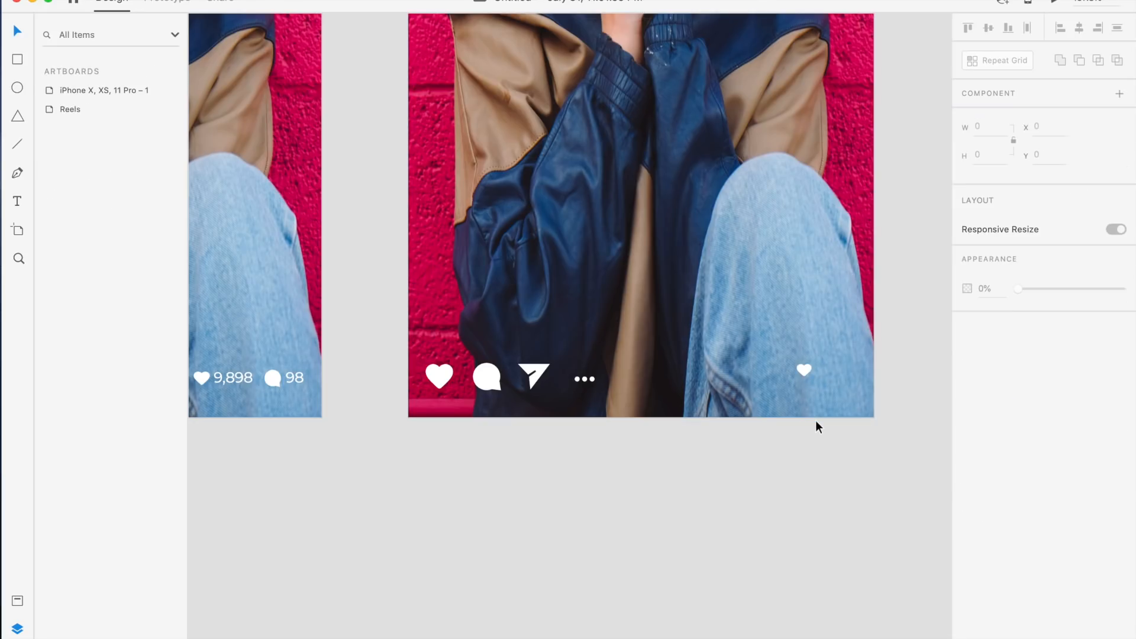
pyautogui.click(275, 379)
pyautogui.click(803, 370)
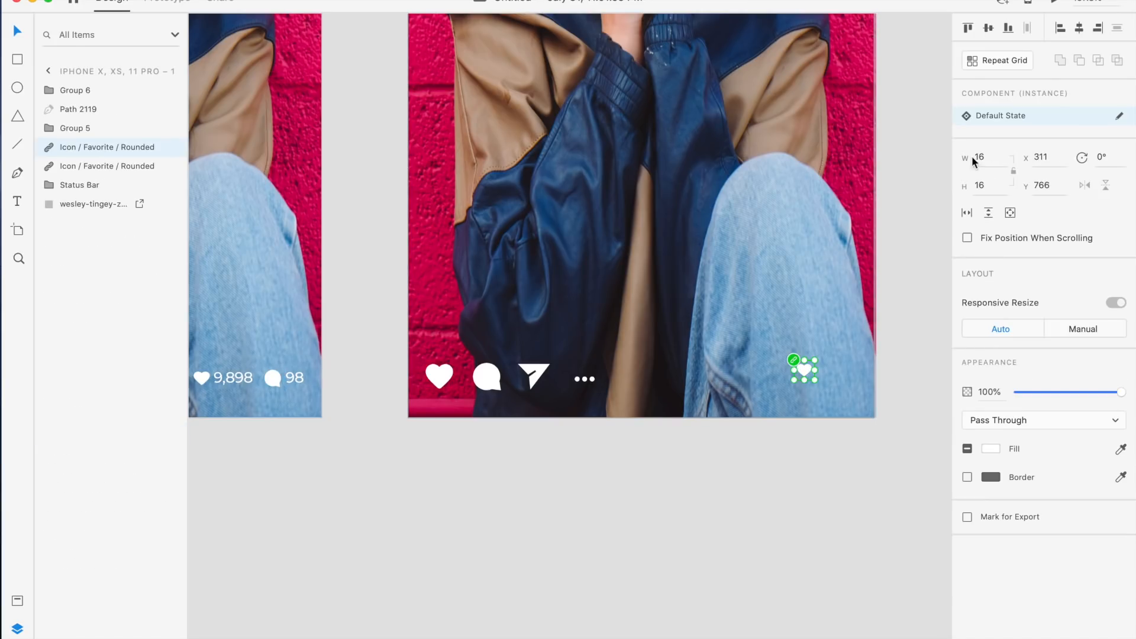
pyautogui.click(988, 156)
pyautogui.press('Return')
pyautogui.click(986, 186)
pyautogui.write('18')
pyautogui.press('Return')
# Duplicate the comment icon, place the copy right of the new heart, and resize it to 16 × 16
pyautogui.click(275, 380)
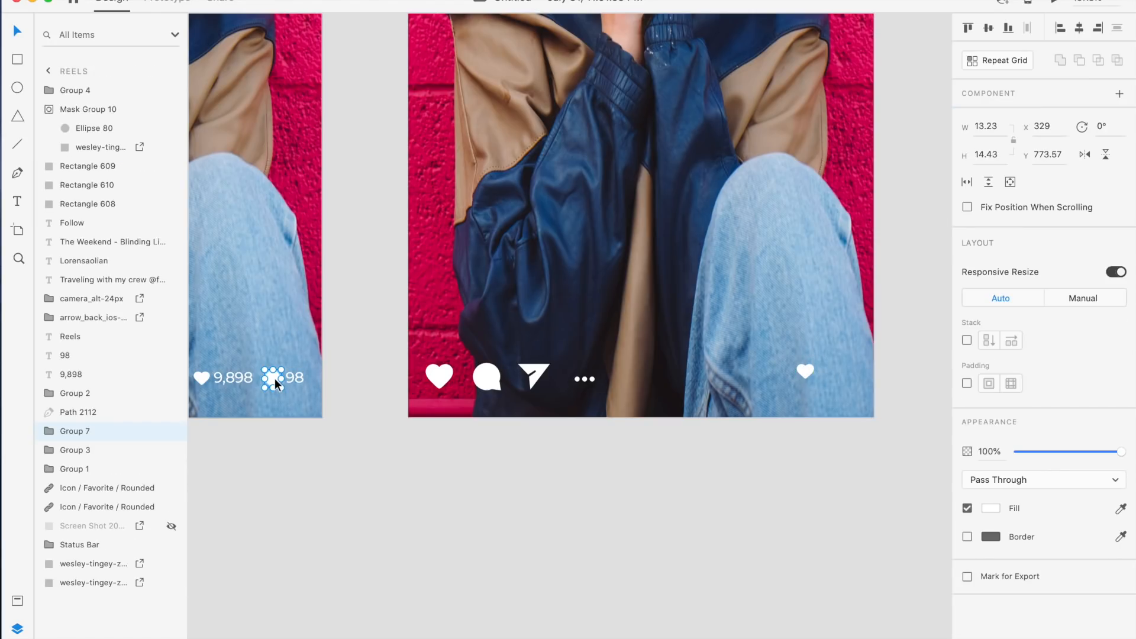
pyautogui.click(485, 377)
pyautogui.press('super+d')
pyautogui.moveTo(485, 373); pyautogui.dragTo(846, 380)
pyautogui.click(984, 127)
pyautogui.write('16')
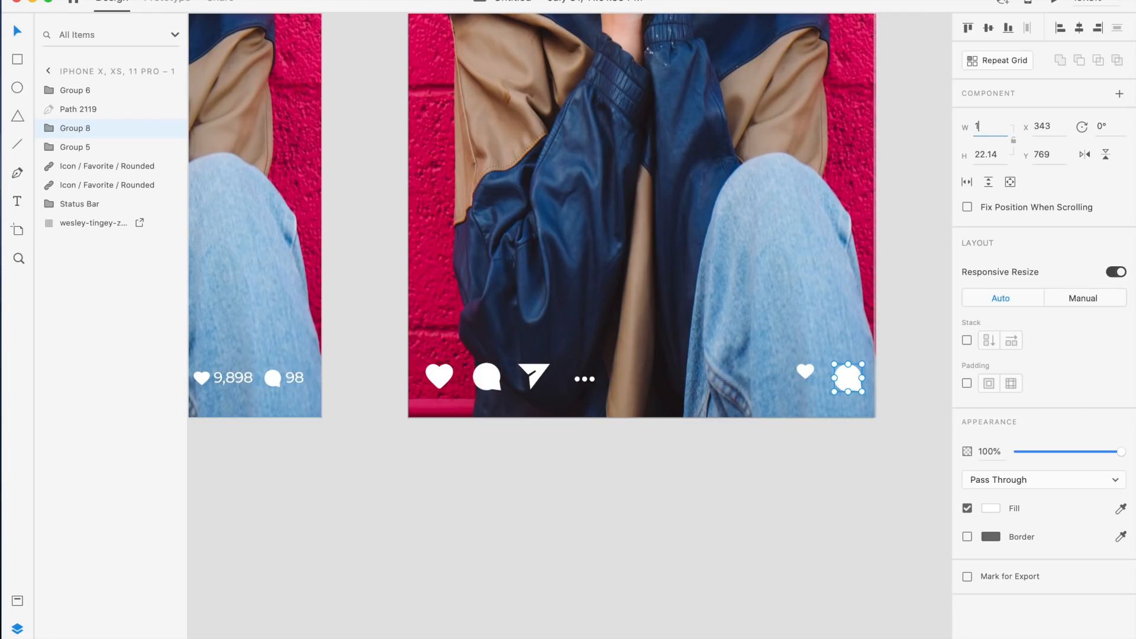
pyautogui.press('Return')
pyautogui.click(985, 154)
pyautogui.write('18')
pyautogui.press('Return')
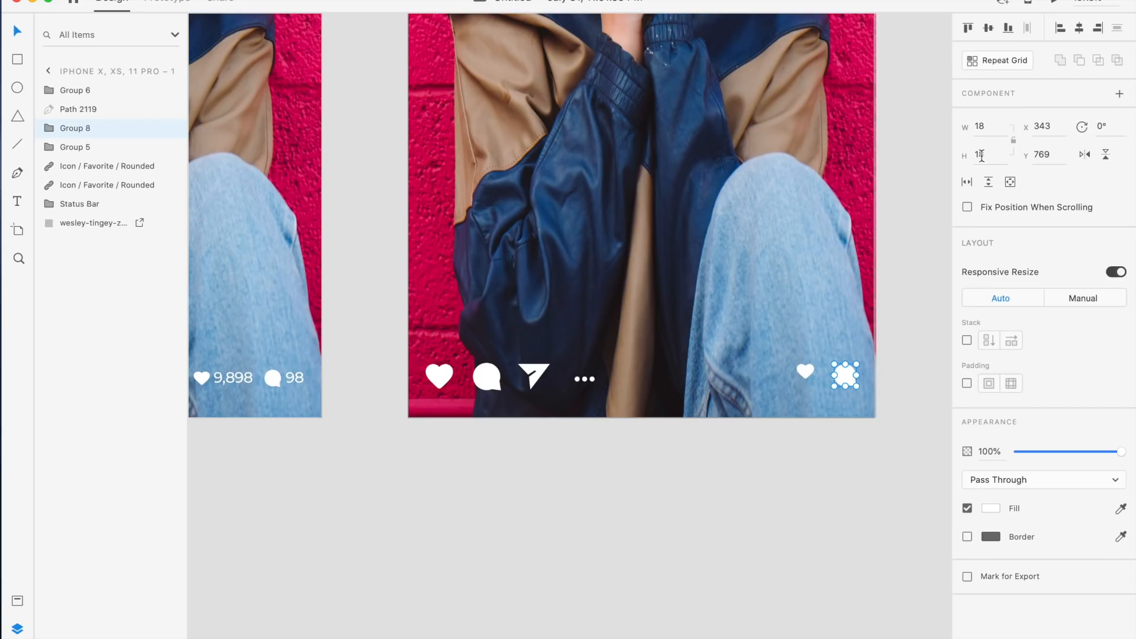
pyautogui.scroll(3, 906, 288)
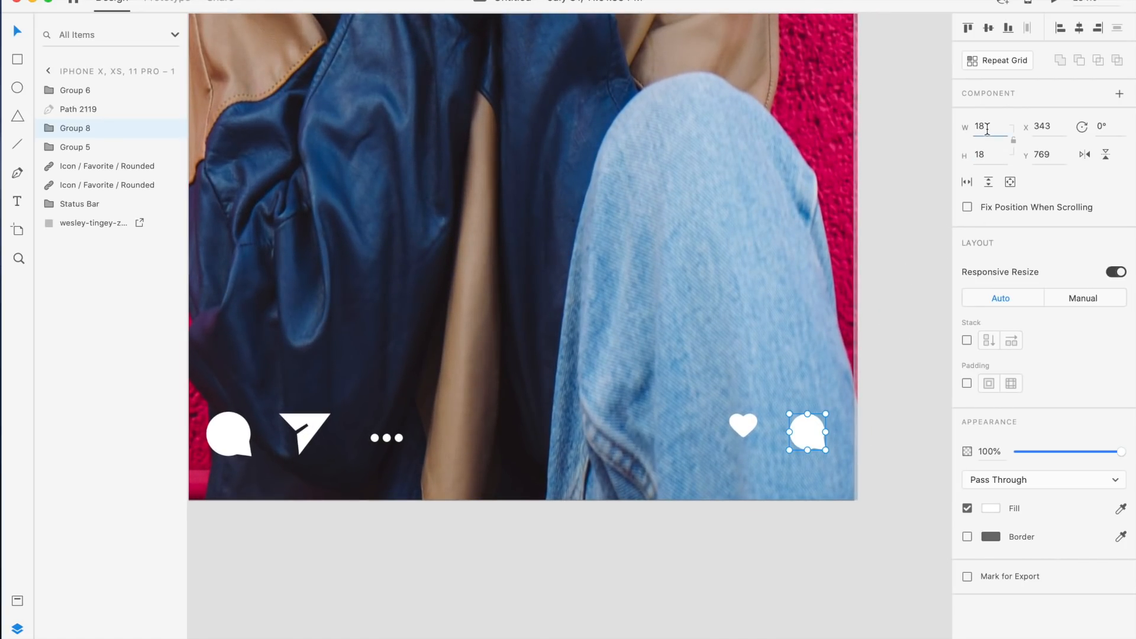
pyautogui.press('Return')
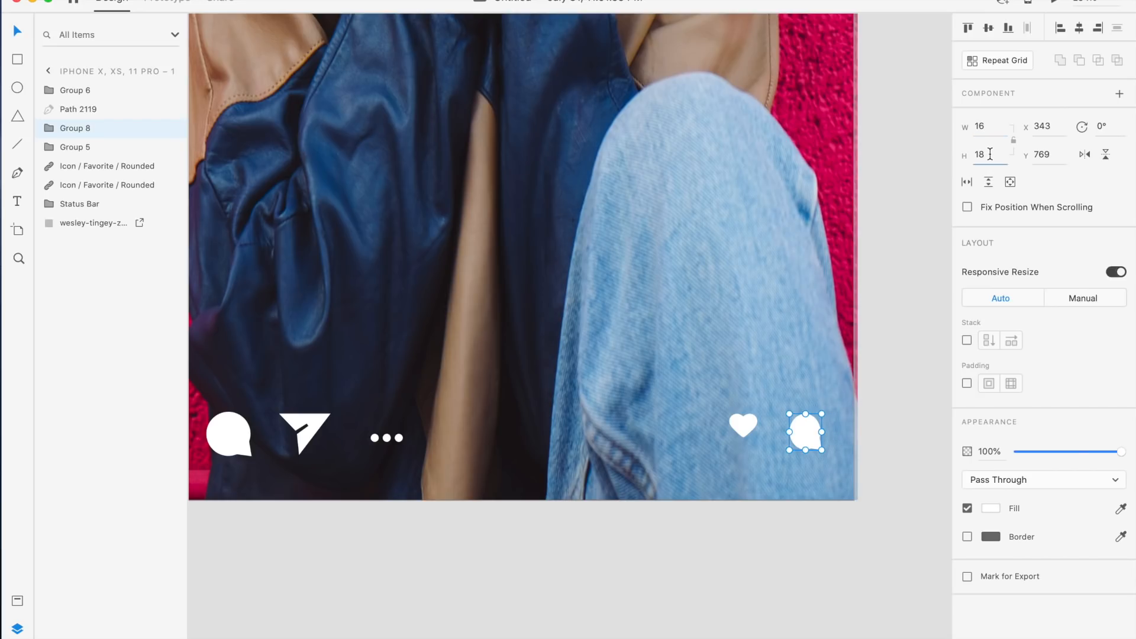
pyautogui.write('16')
pyautogui.press('Return')
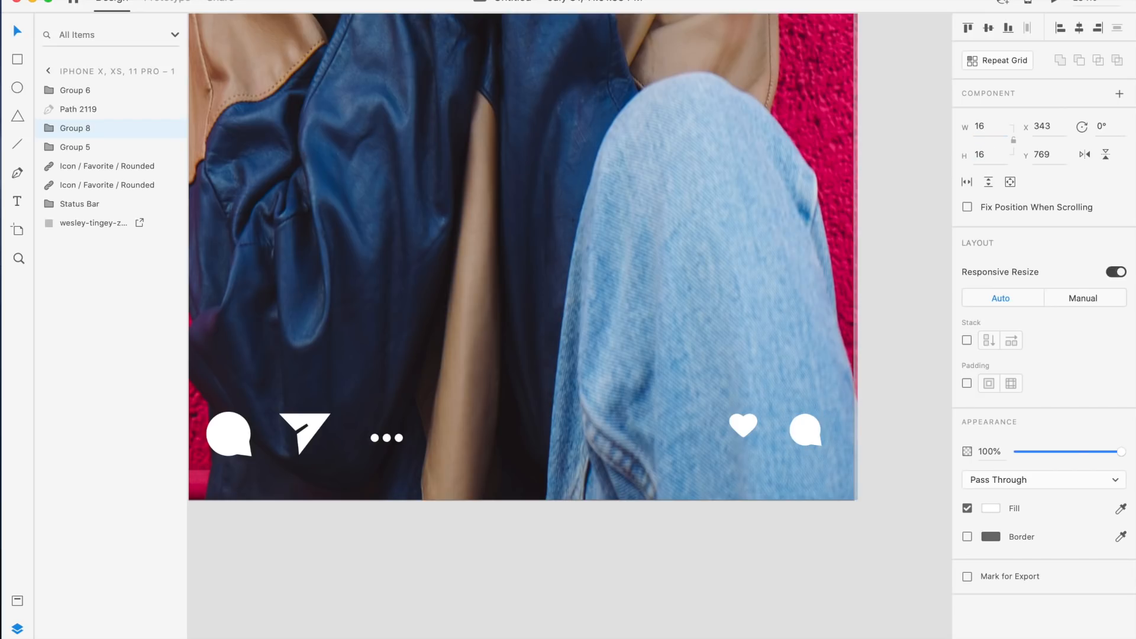
# Shrink the copied comment icon to 14 × 14
pyautogui.click(921, 361)
pyautogui.hscroll(-2, 920, 361)
pyautogui.scroll(-3, 921, 361)
pyautogui.hscroll(-3, 921, 361)
pyautogui.hscroll(3, 920, 361)
pyautogui.click(899, 389)
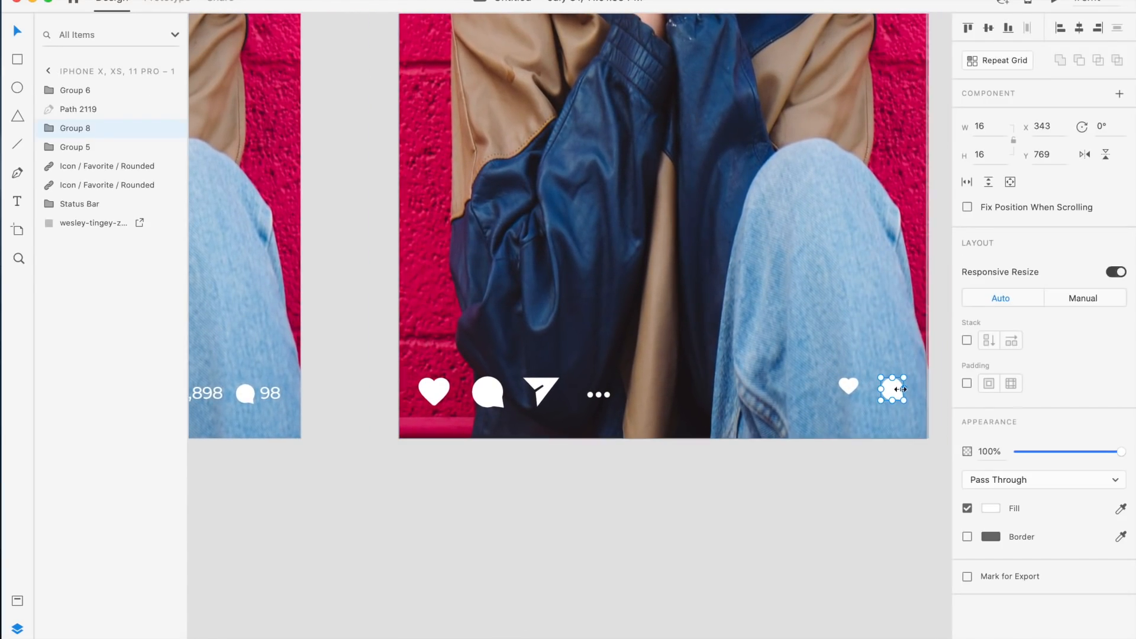
pyautogui.click(988, 126)
pyautogui.write('14')
pyautogui.press('Return')
pyautogui.click(991, 154)
pyautogui.write('14')
pyautogui.press('Return')
# Drag the copied heart icon left to about x 295
pyautogui.click(914, 307)
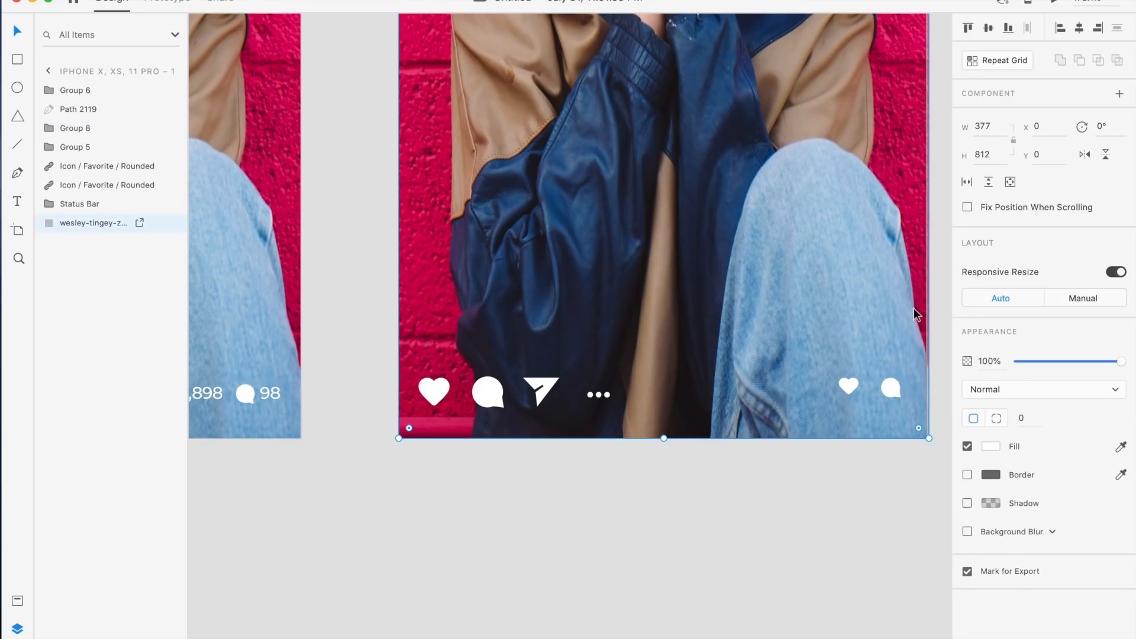
pyautogui.scroll(3, 914, 307)
pyautogui.moveTo(813, 431); pyautogui.dragTo(776, 433)
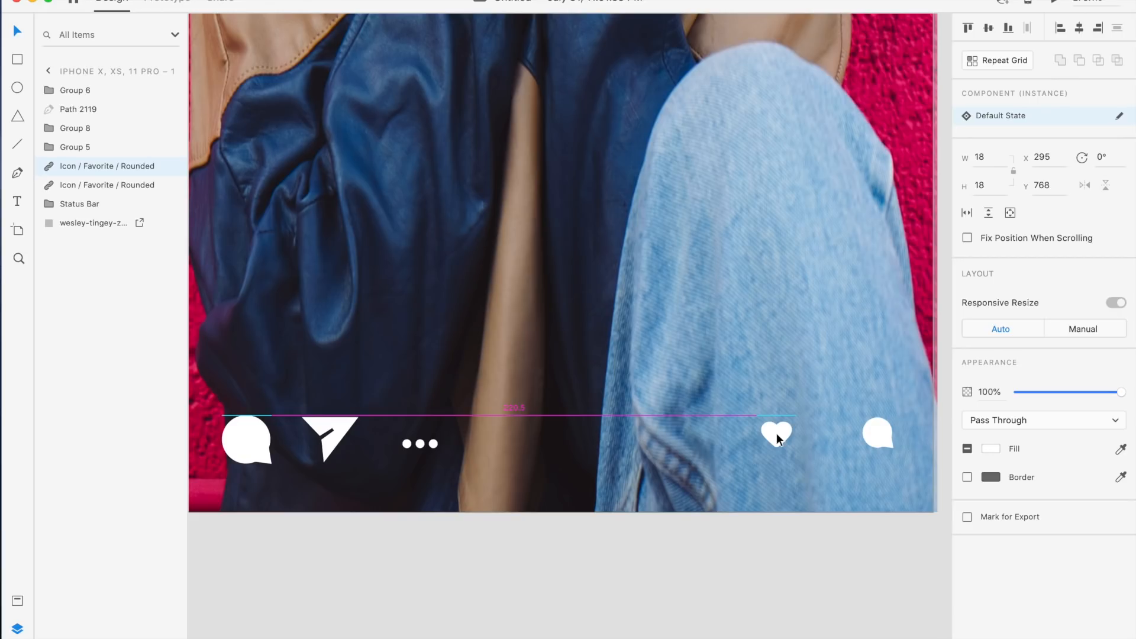
pyautogui.scroll(-5, 776, 433)
pyautogui.scroll(-3, 776, 435)
pyautogui.hscroll(2, 777, 435)
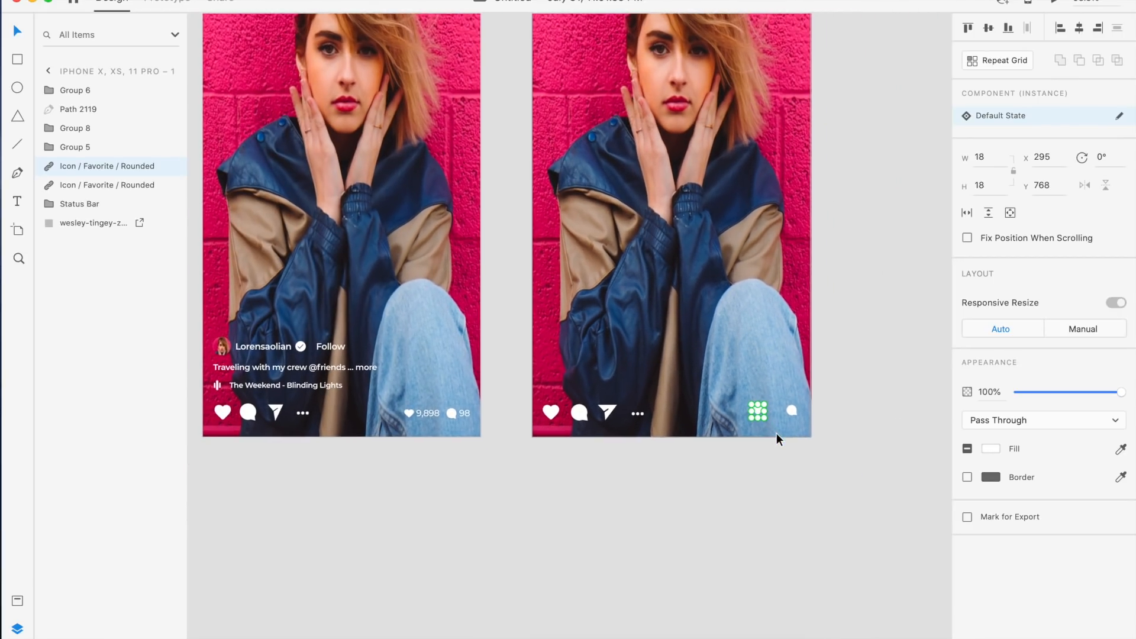
pyautogui.click(766, 438)
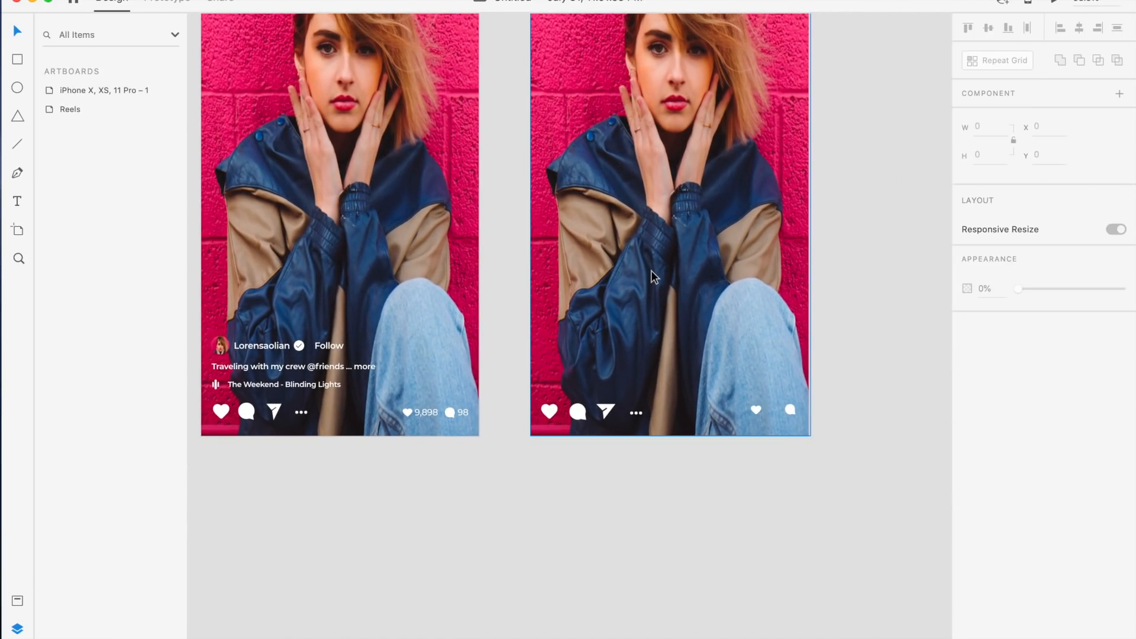
# Nudge the copied heart icon further left to x 271
pyautogui.scroll(2, 651, 271)
pyautogui.hscroll(-2, 650, 271)
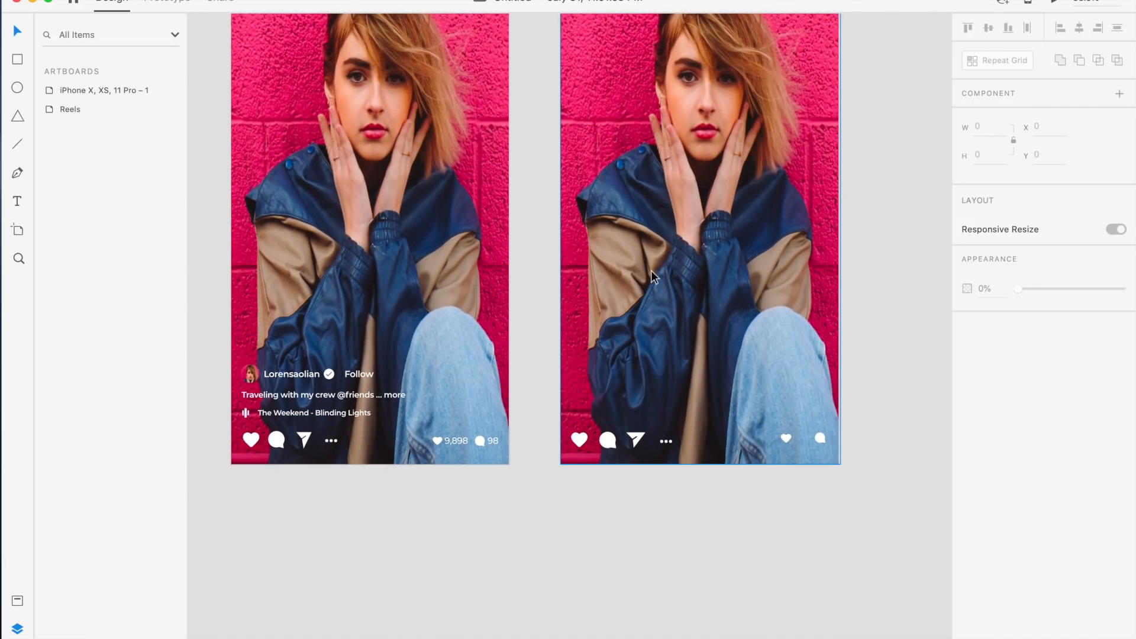
pyautogui.scroll(5, 712, 363)
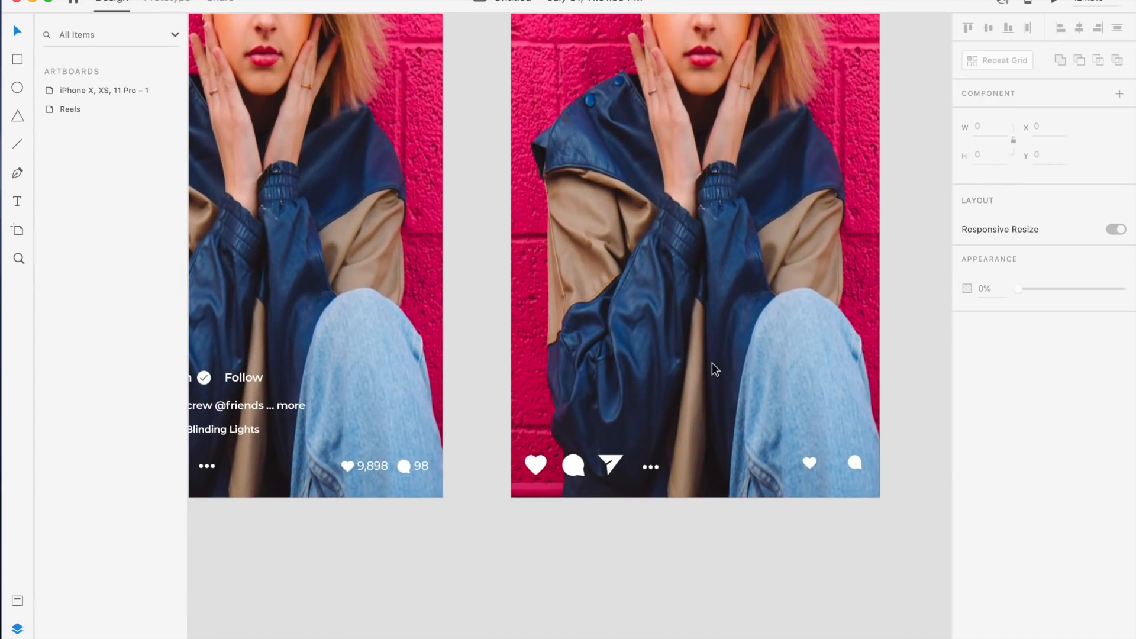
pyautogui.scroll(2, 712, 363)
pyautogui.scroll(-3, 711, 363)
pyautogui.hscroll(3, 712, 363)
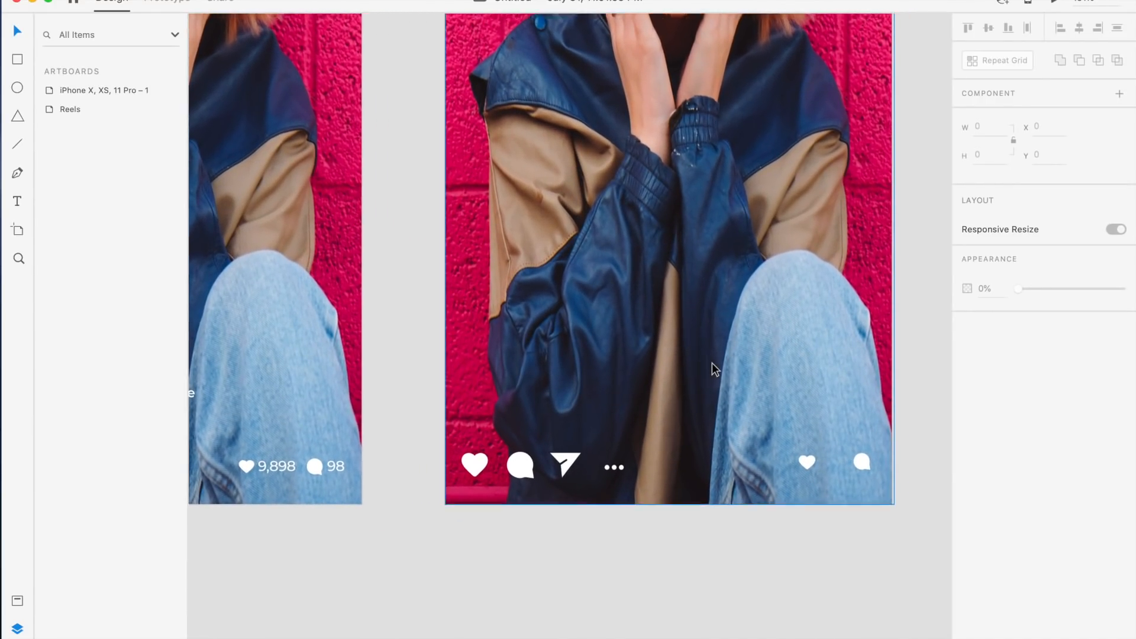
pyautogui.scroll(4, 711, 364)
pyautogui.hscroll(2, 711, 363)
pyautogui.scroll(3, 712, 363)
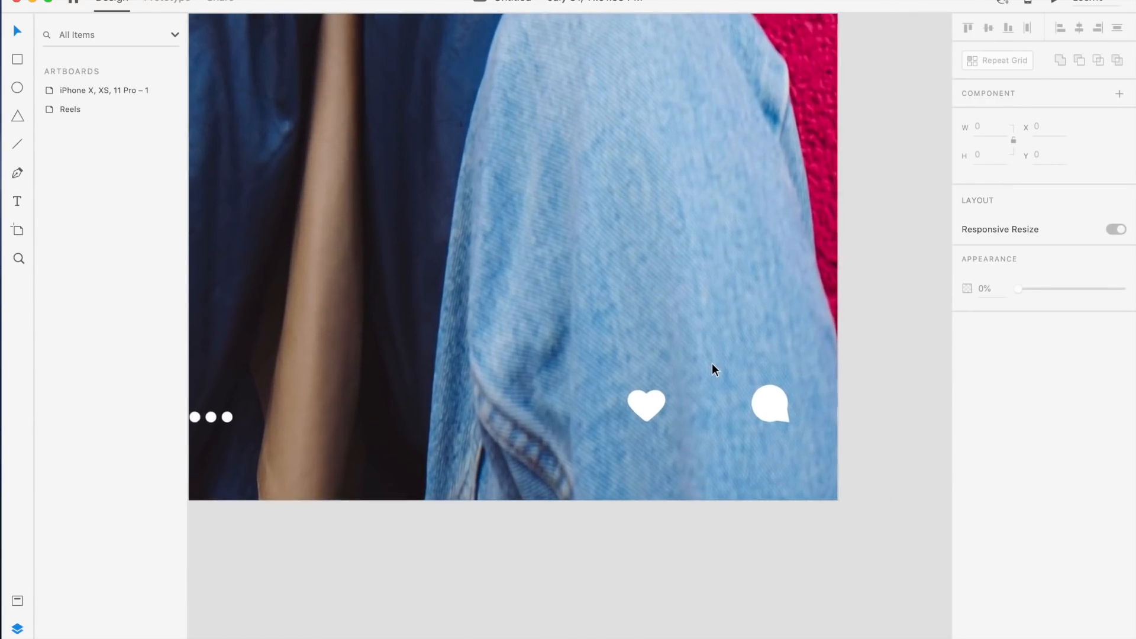
pyautogui.click(653, 405)
pyautogui.press('alt')
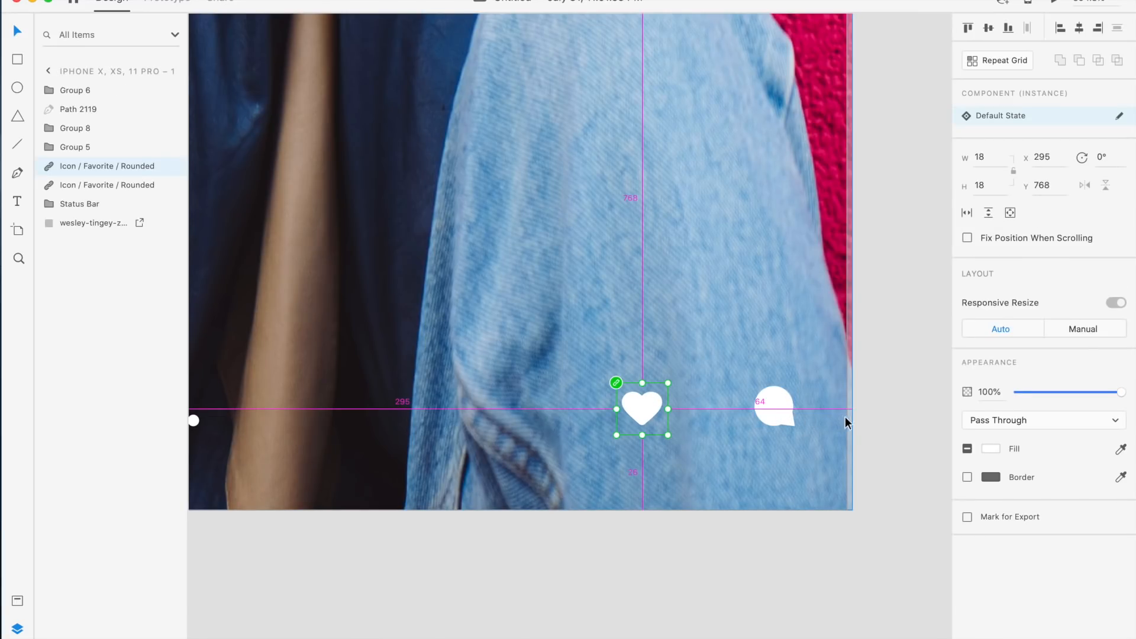
pyautogui.press('Left')
pyautogui.press('Left')
pyautogui.press('Left')
pyautogui.press('Left')
pyautogui.press('Left')
pyautogui.press('Left')
pyautogui.press('Left')
pyautogui.press('Left')
pyautogui.press('Left')
pyautogui.press('Left')
pyautogui.press('Left')
pyautogui.press('Left')
pyautogui.press('Left')
pyautogui.press('Left')
pyautogui.press('Left')
pyautogui.press('Left')
pyautogui.press('Left')
pyautogui.press('Left')
pyautogui.press('Left')
pyautogui.press('Left')
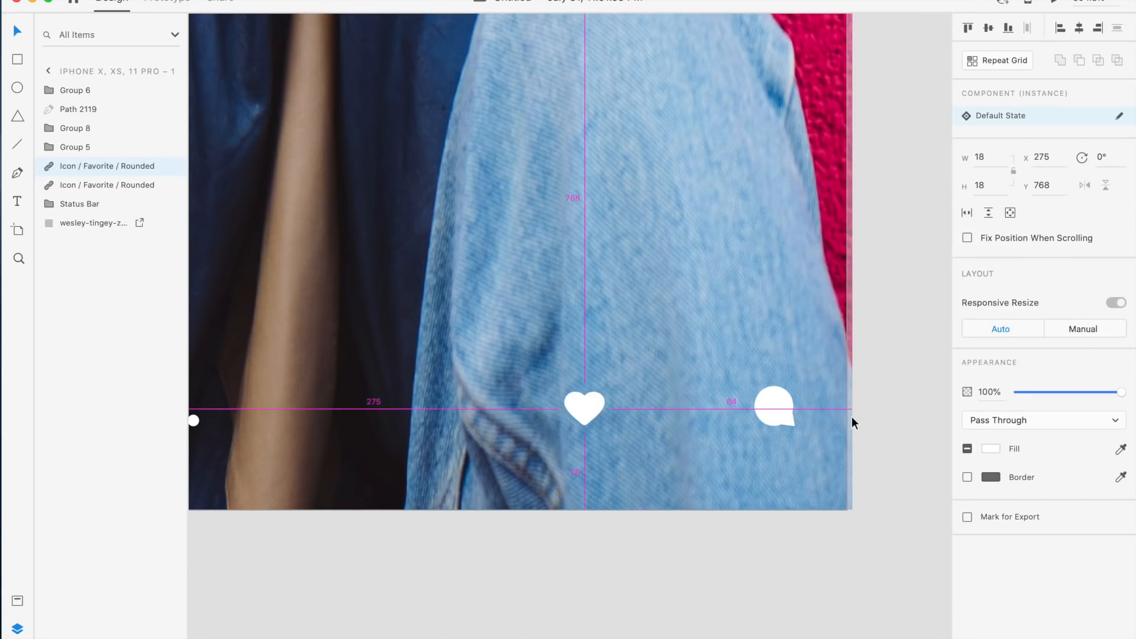
pyautogui.press('Left')
pyautogui.press('Left')
# Nudge the copied comment icon left to x 329
pyautogui.scroll(-4, 851, 416)
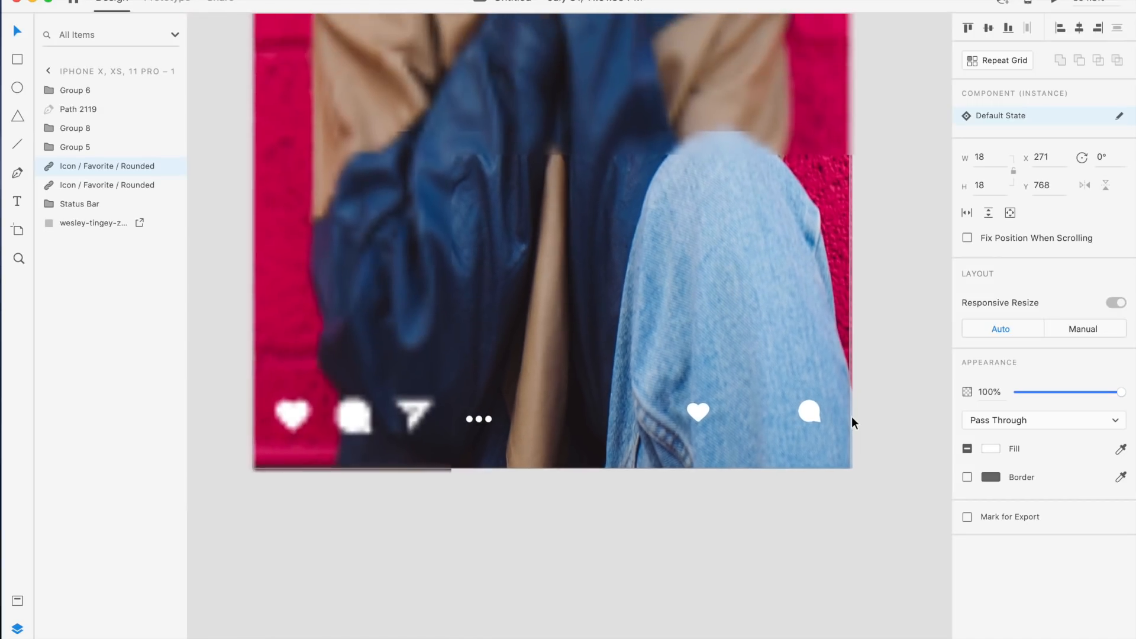
pyautogui.hscroll(-3, 851, 416)
pyautogui.hscroll(-2, 851, 416)
pyautogui.click(258, 429)
pyautogui.press('alt')
pyautogui.hscroll(5, 704, 470)
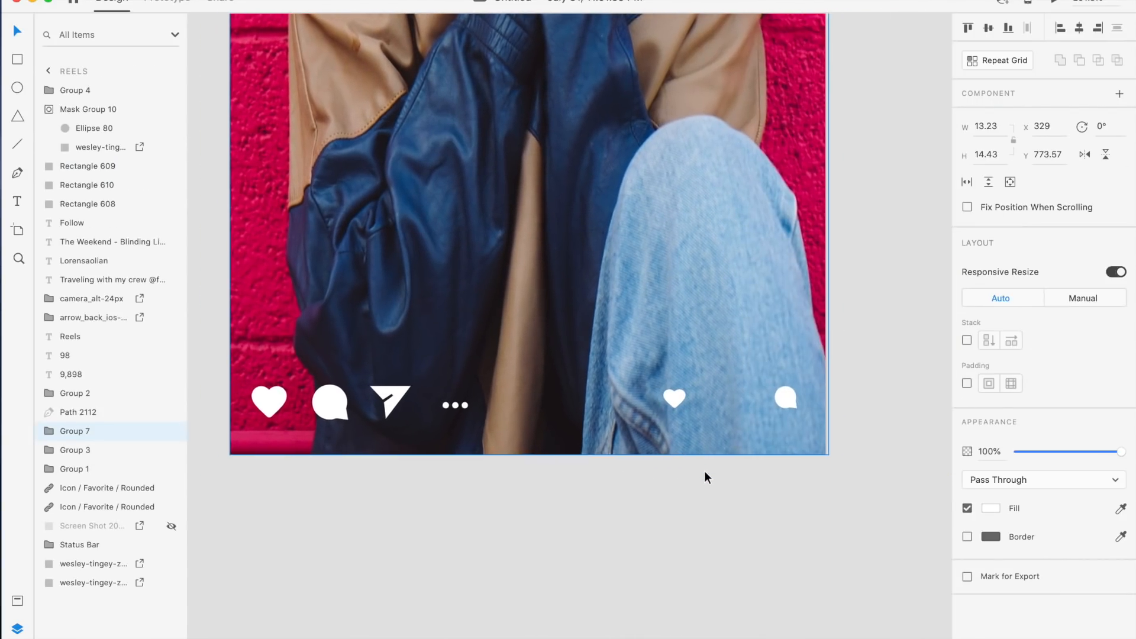
pyautogui.click(719, 400)
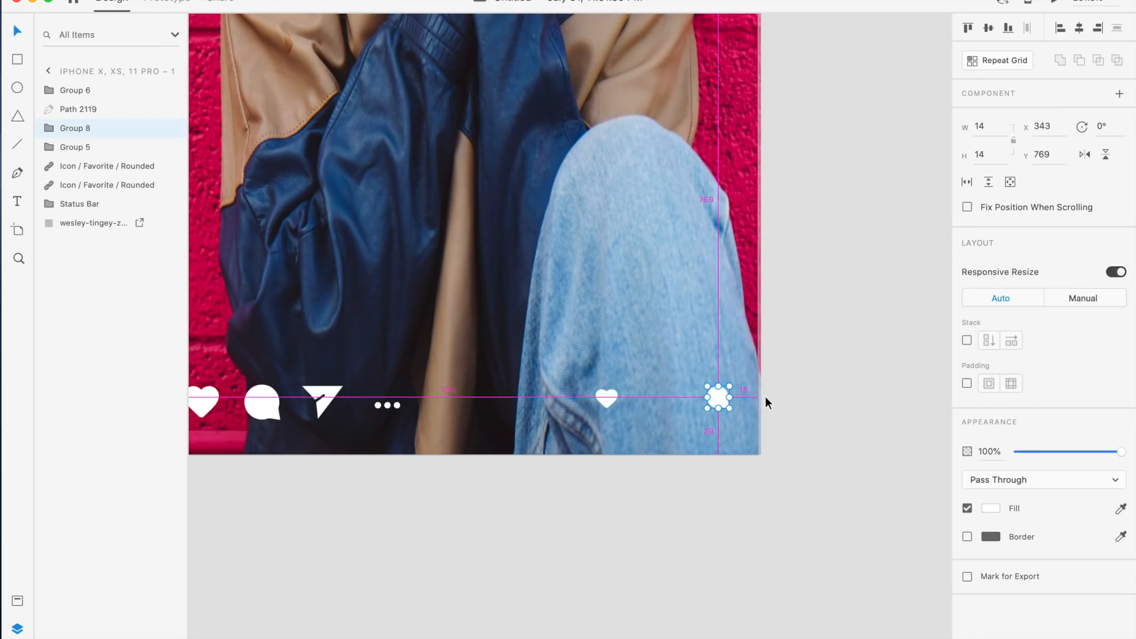
pyautogui.hotkey('shift', 'Left')
pyautogui.press('Left')
pyautogui.press('Left')
pyautogui.press('Left')
pyautogui.press('Left')
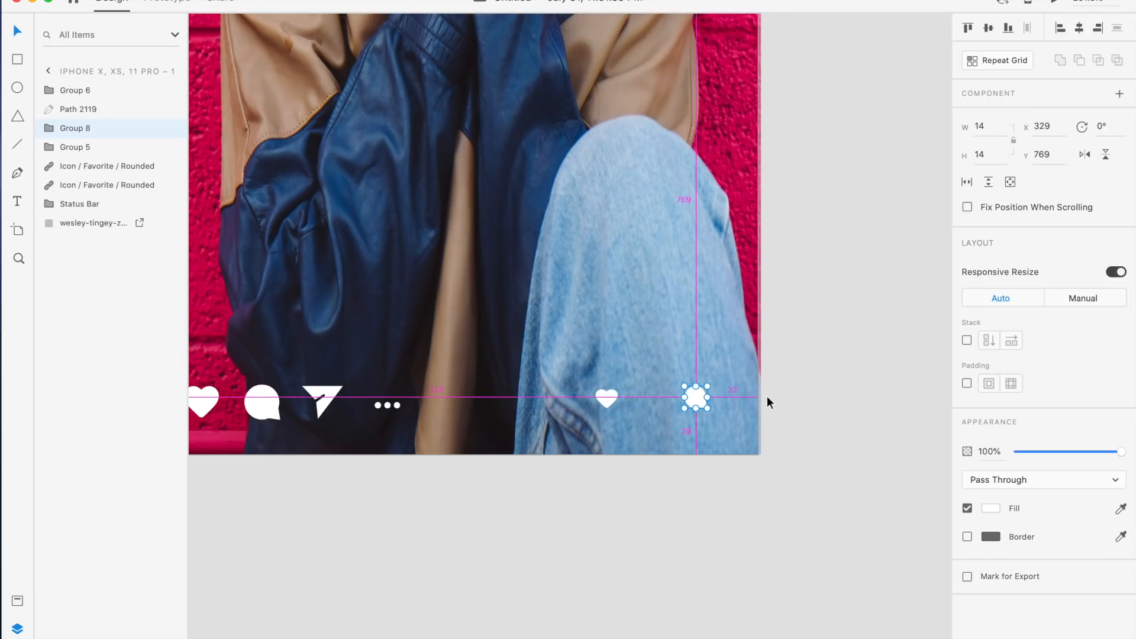
pyautogui.scroll(3, 767, 396)
pyautogui.click(727, 330)
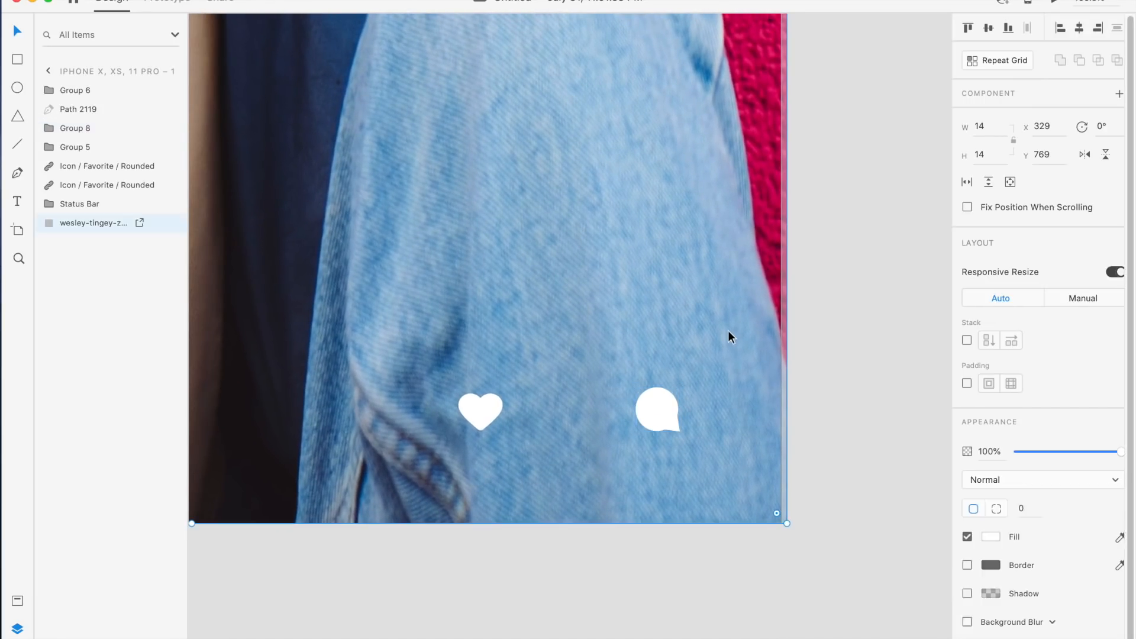
pyautogui.scroll(-3, 728, 330)
pyautogui.scroll(2, 728, 331)
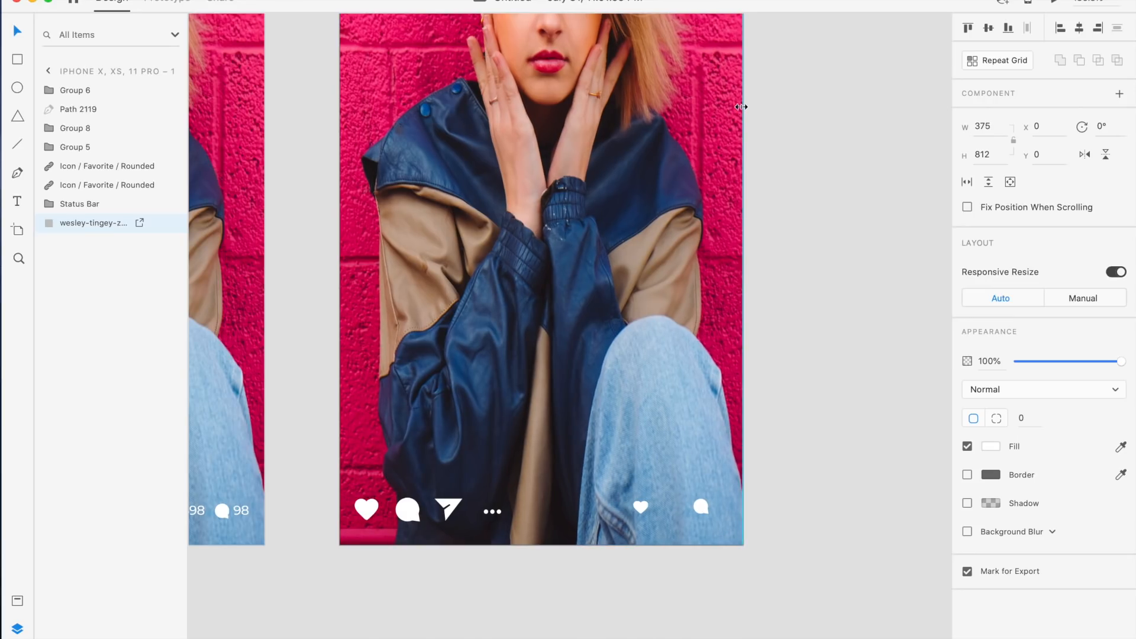
pyautogui.click(786, 252)
pyautogui.scroll(-2, 786, 254)
pyautogui.scroll(3, 786, 250)
pyautogui.scroll(-2, 786, 250)
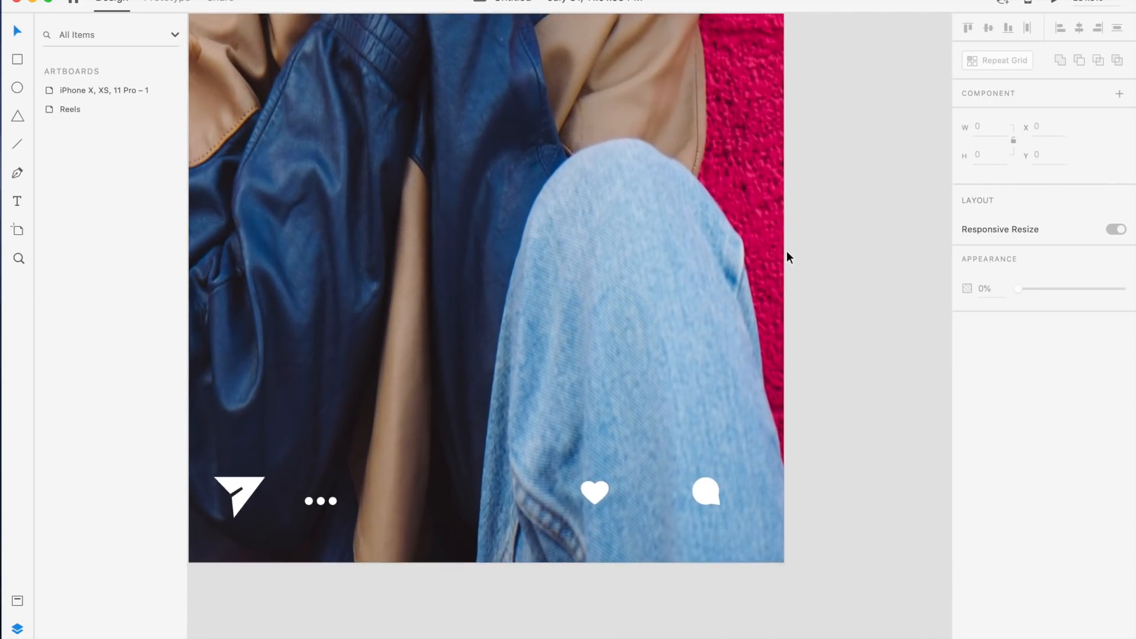
# Add a 9,899 text label beside the copied heart icon and set its font size to 14
pyautogui.press('t')
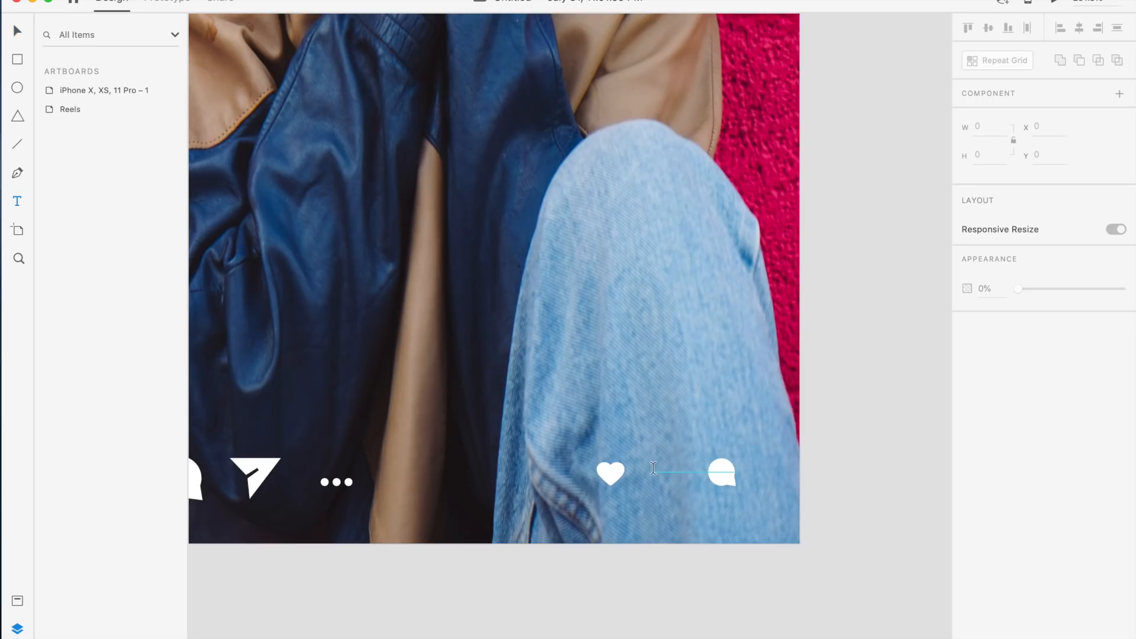
pyautogui.click(649, 473)
pyautogui.write('9,899')
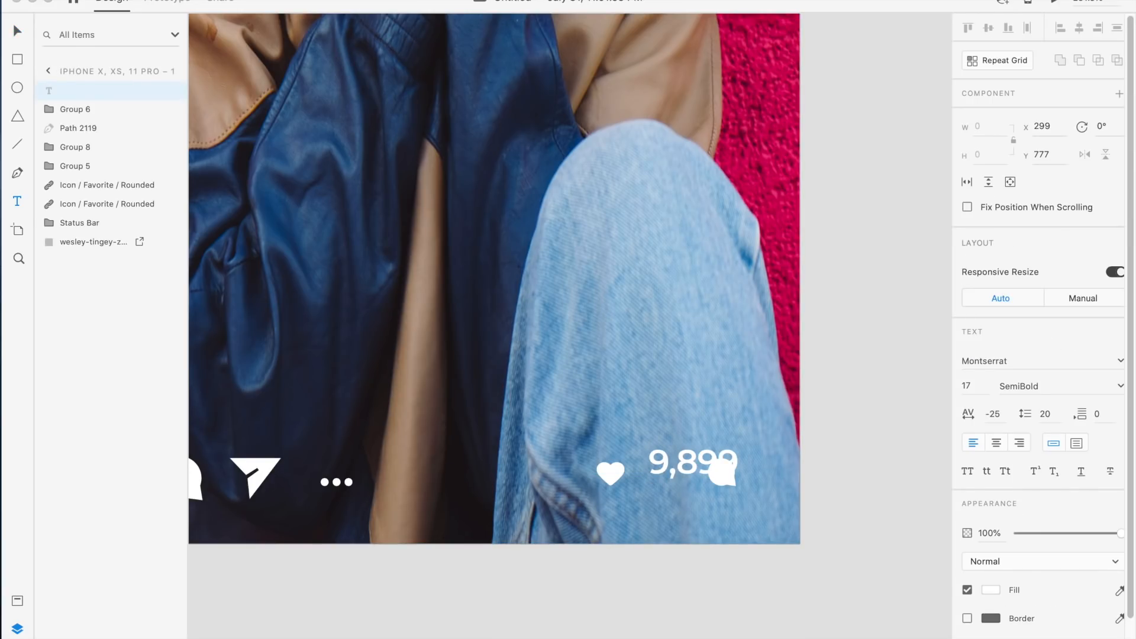
pyautogui.press('Escape')
pyautogui.press('Escape')
pyautogui.moveTo(688, 460); pyautogui.dragTo(669, 469)
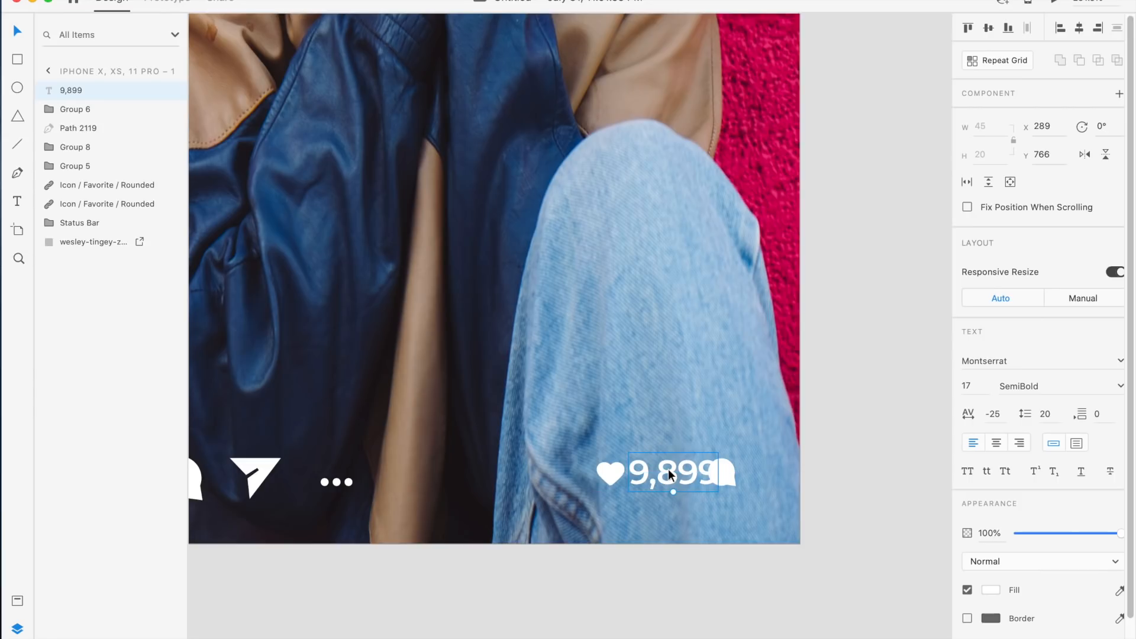
pyautogui.scroll(5, 669, 468)
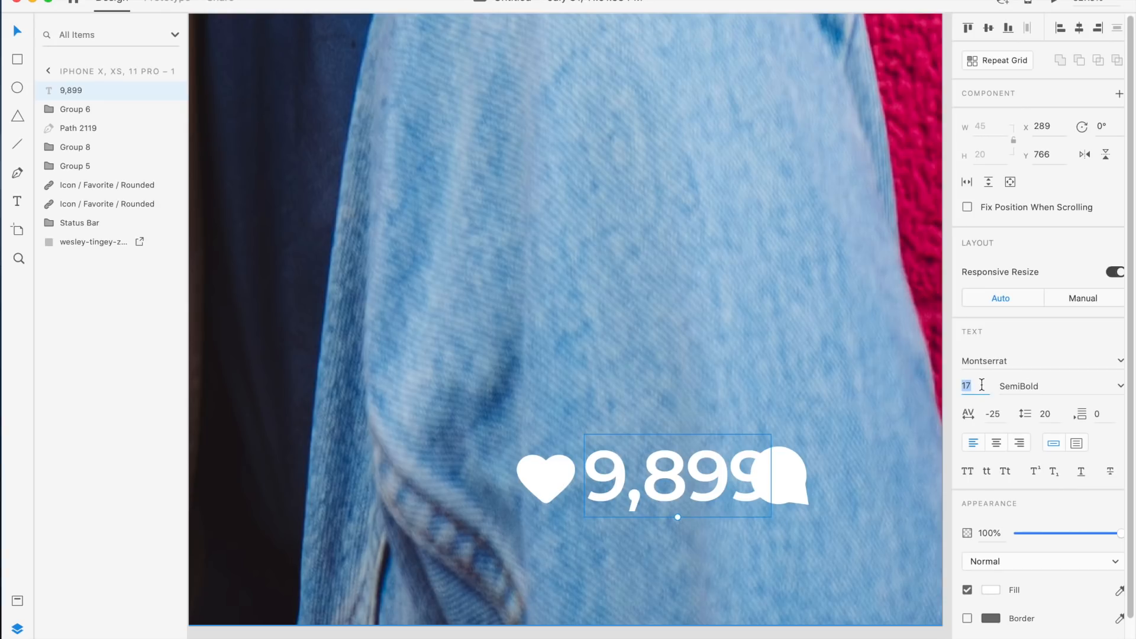
pyautogui.press('Return')
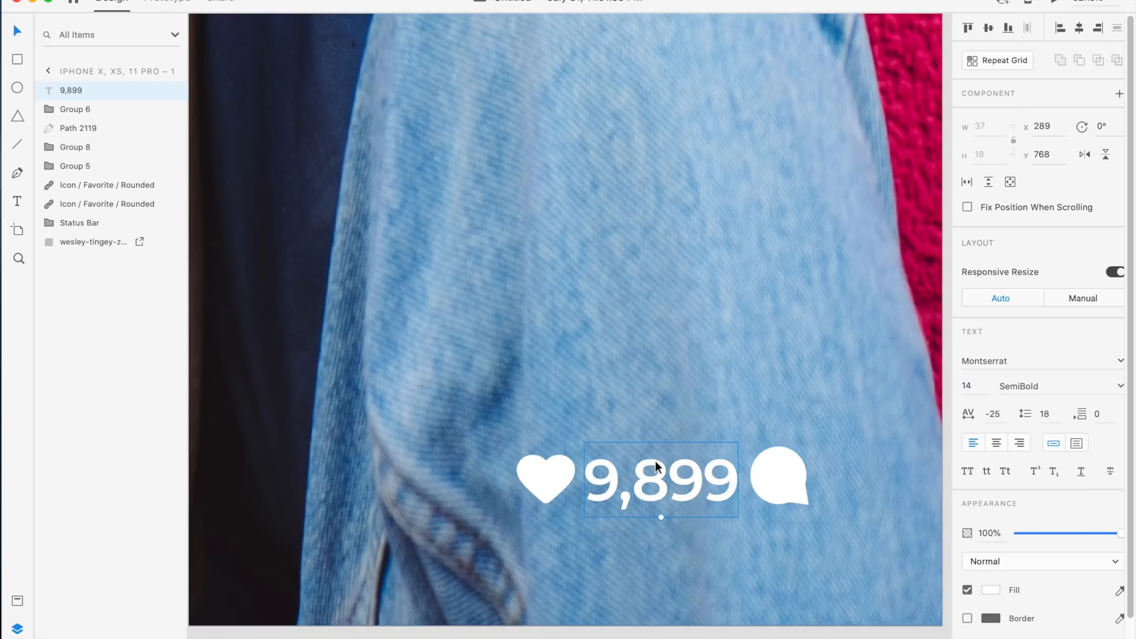
# Move the copied comment icon to x 331 and nudge the 9,899 label to x 290
pyautogui.moveTo(656, 486); pyautogui.dragTo(722, 456)
pyautogui.hscroll(3, 661, 477)
pyautogui.scroll(-1, 661, 477)
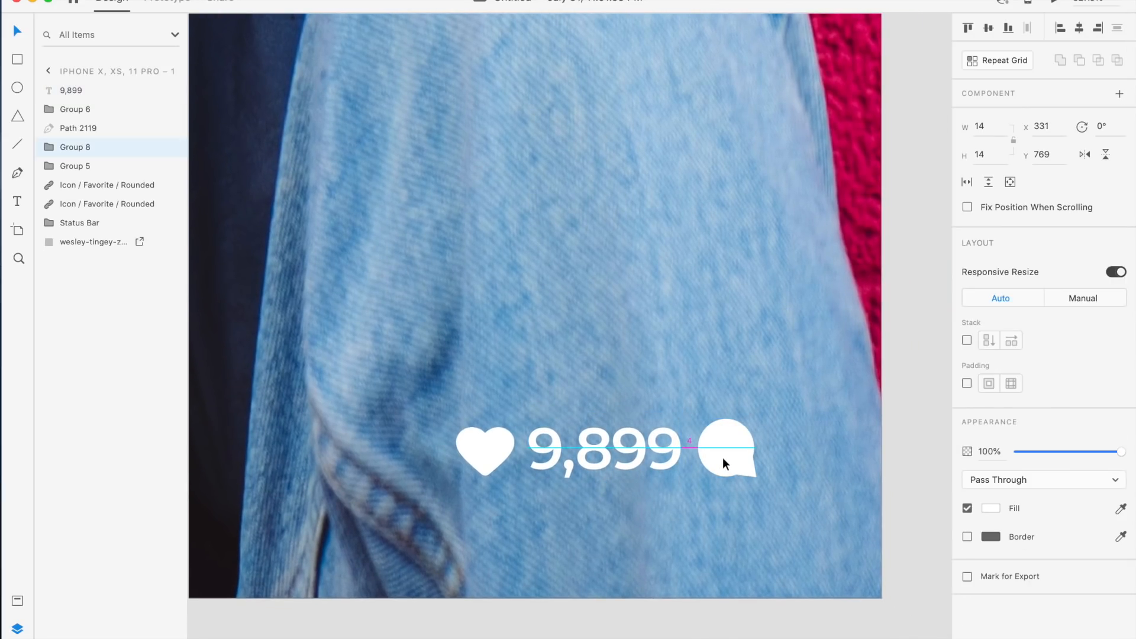
pyautogui.click(604, 482)
pyautogui.press('Right')
pyautogui.moveTo(630, 449); pyautogui.dragTo(626, 449)
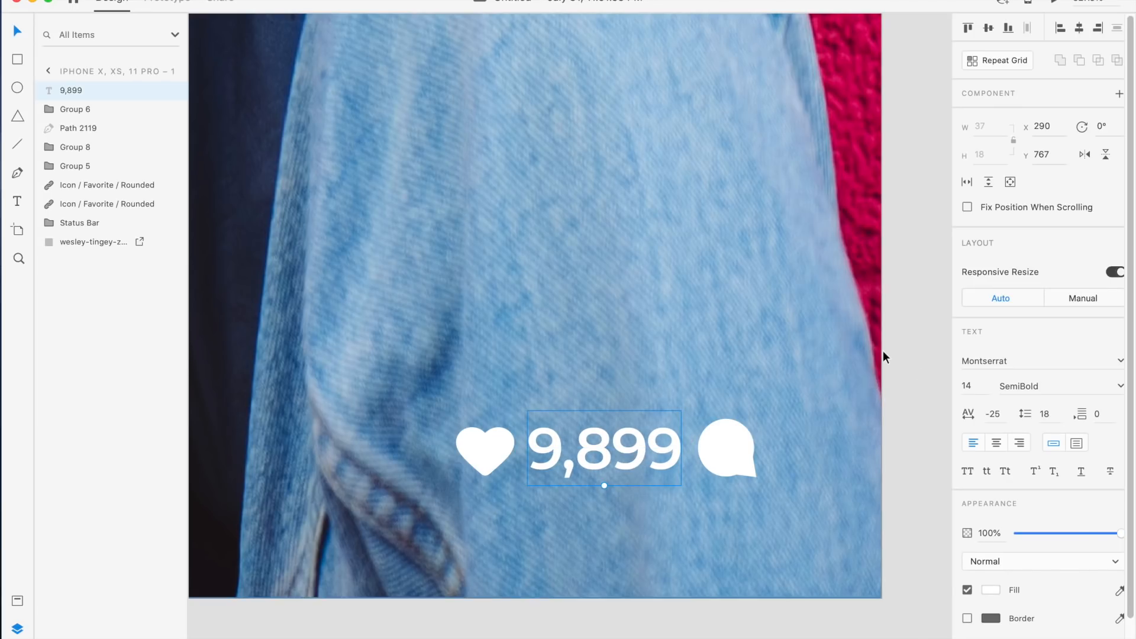
# Change the 9,899 label's font weight to Medium
pyautogui.scroll(-5, 883, 352)
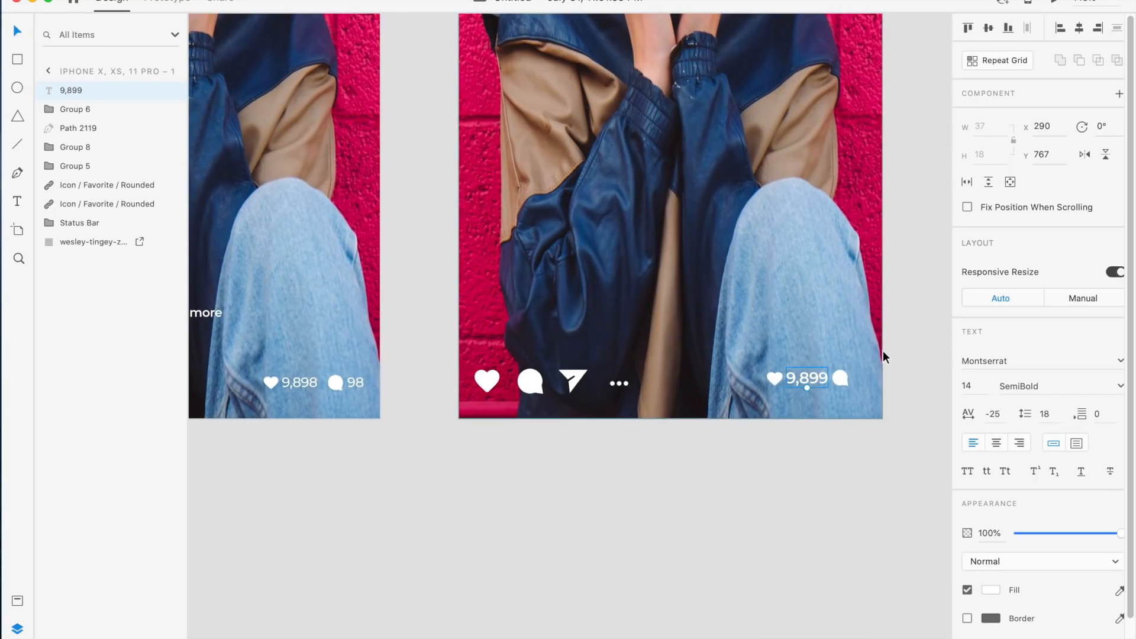
pyautogui.scroll(5, 882, 350)
pyautogui.click(1120, 387)
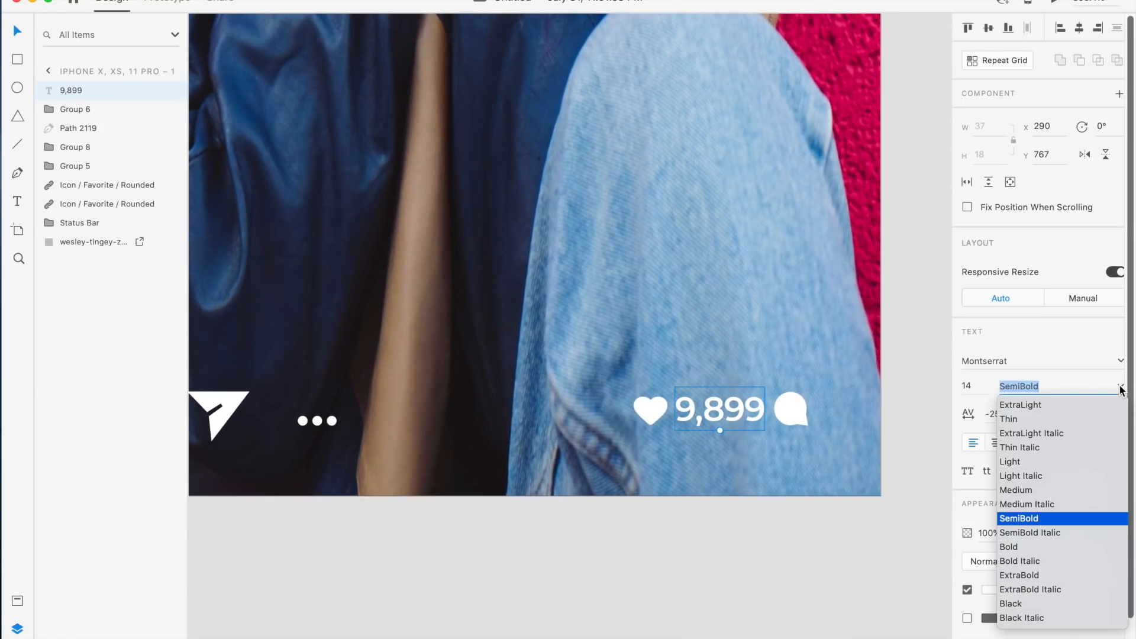
pyautogui.click(1029, 490)
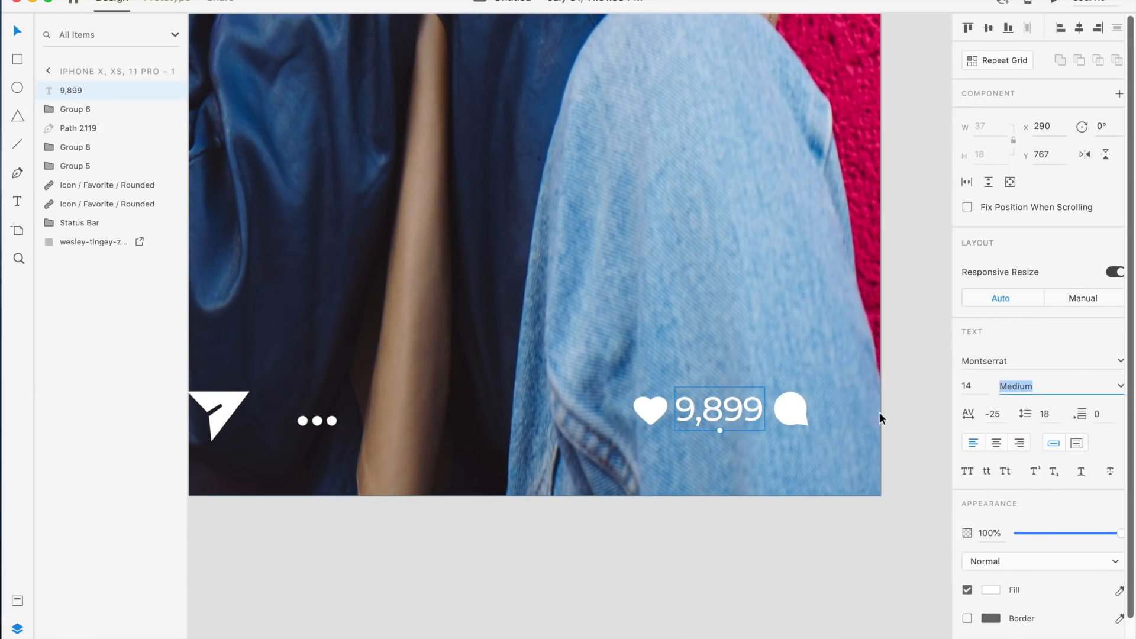
pyautogui.click(897, 407)
# Duplicate the 9,899 label, place the copy after the comment icon and change it to 63
pyautogui.scroll(2, 897, 407)
pyautogui.click(642, 408)
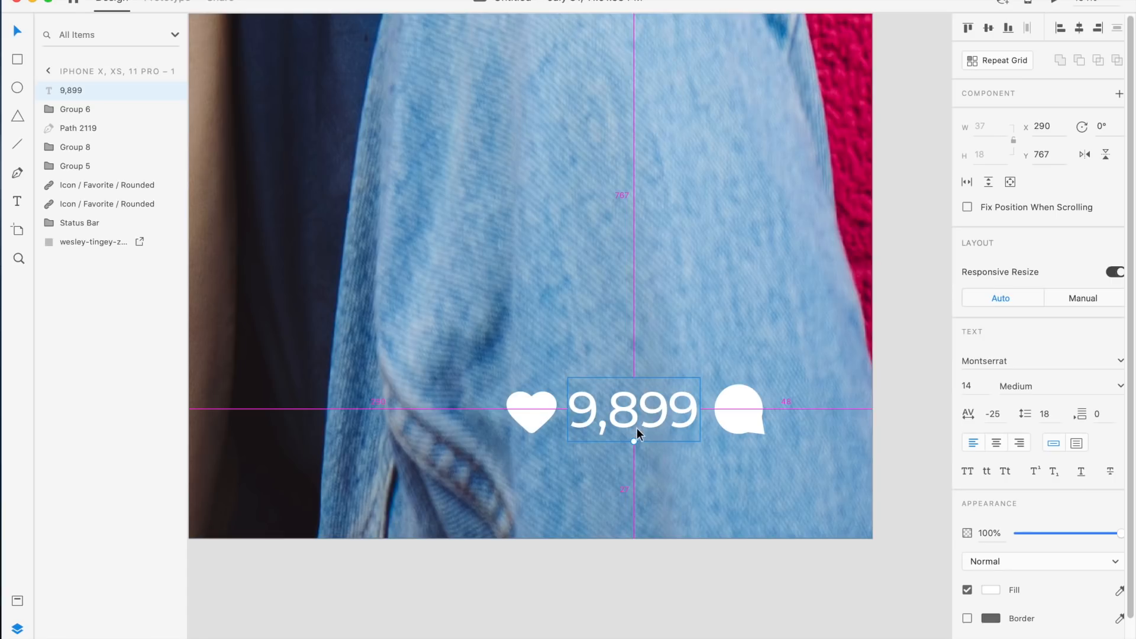
pyautogui.press('super+d')
pyautogui.moveTo(644, 414); pyautogui.dragTo(832, 407)
pyautogui.doubleClick(833, 407)
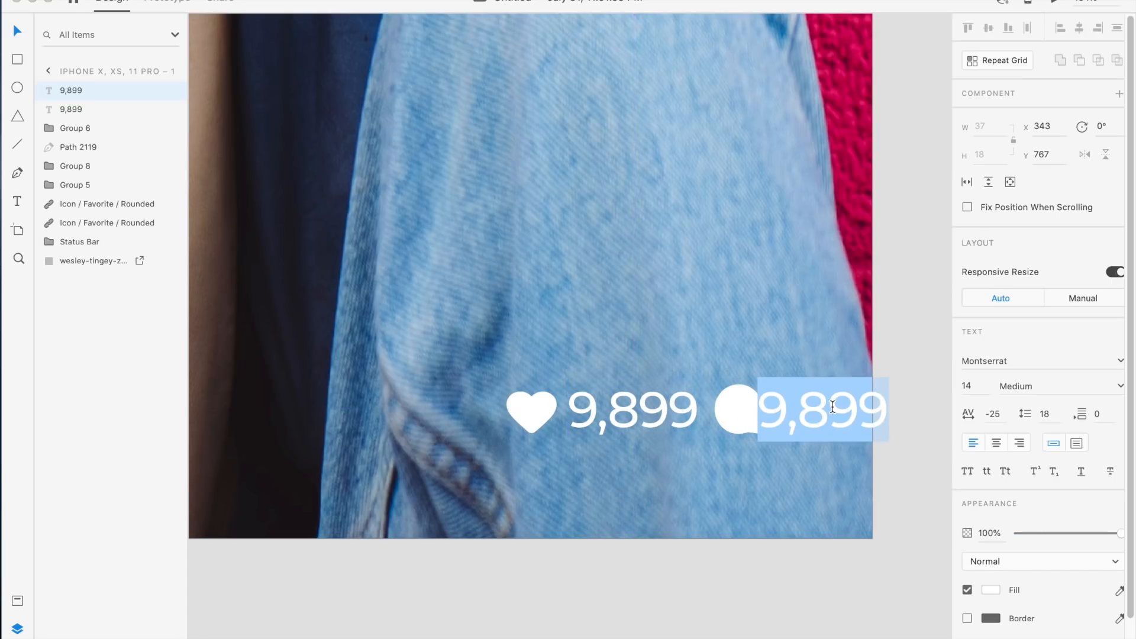
pyautogui.write('6')
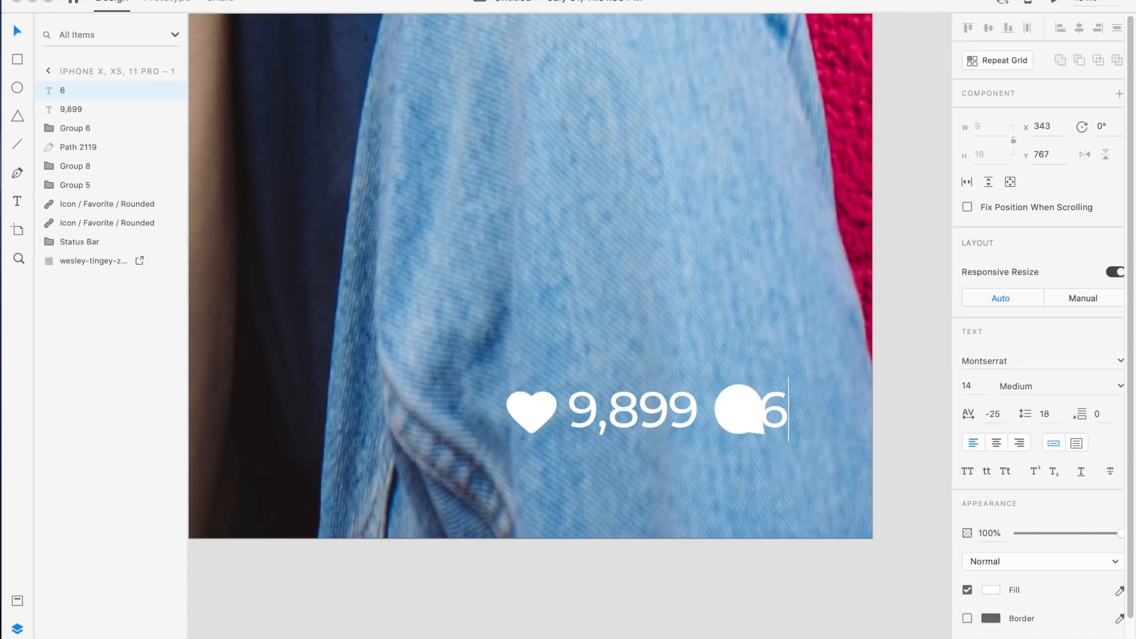
pyautogui.write('3')
pyautogui.press('Escape')
pyautogui.moveTo(786, 414); pyautogui.dragTo(797, 415)
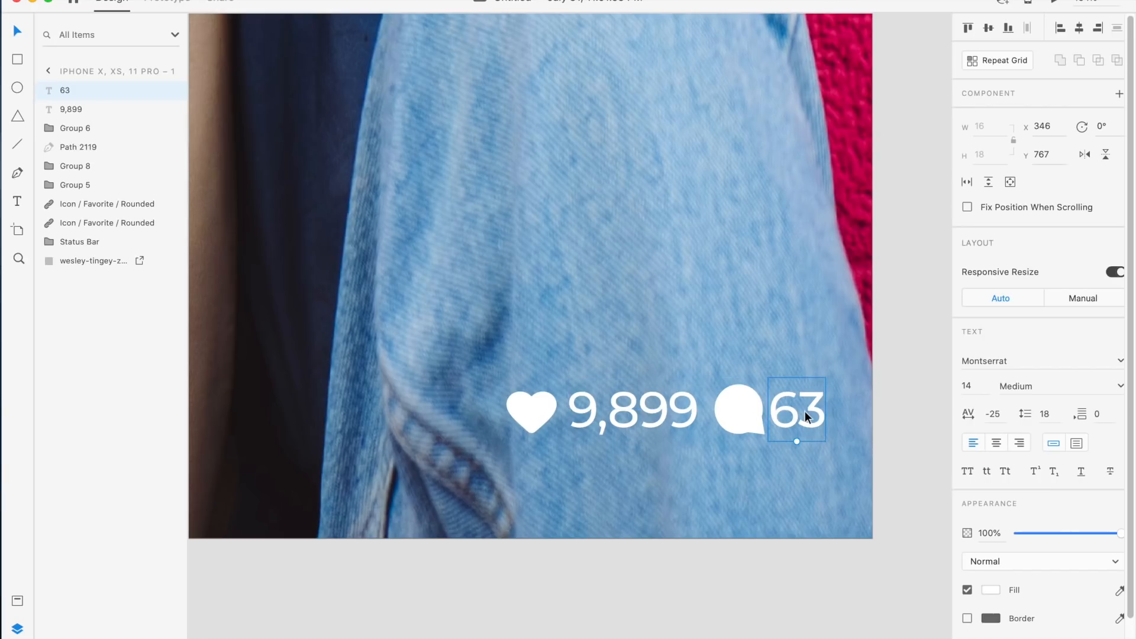
# Change the comment count to 62 and move it to x 350
pyautogui.doubleClick(805, 411)
pyautogui.write('62')
pyautogui.press('Escape')
pyautogui.moveTo(803, 414); pyautogui.dragTo(806, 413)
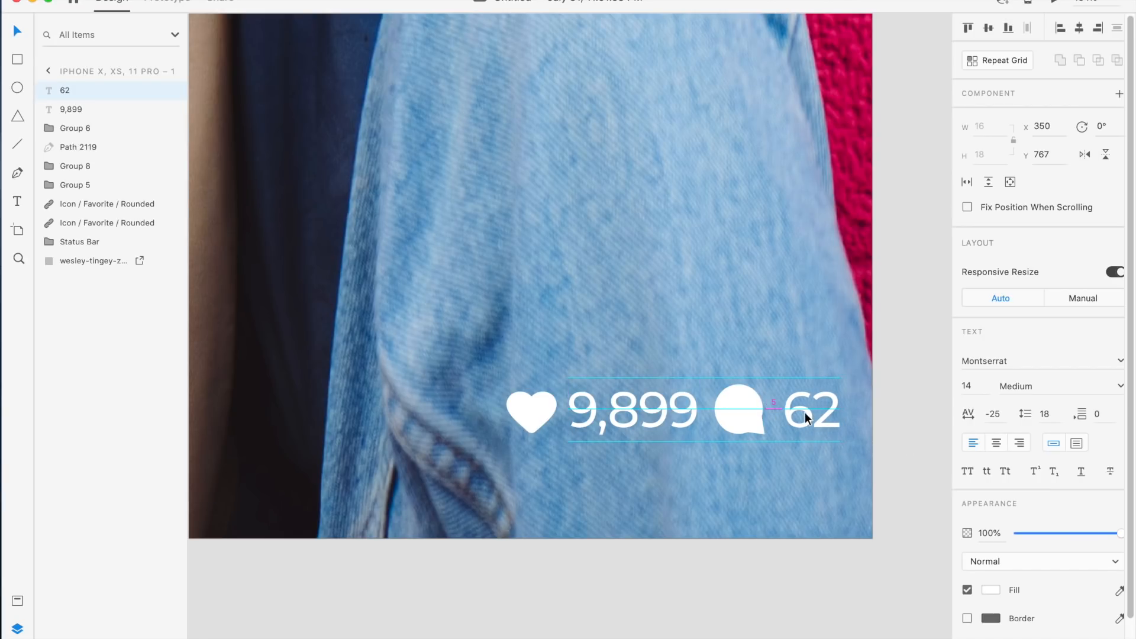
pyautogui.click(913, 378)
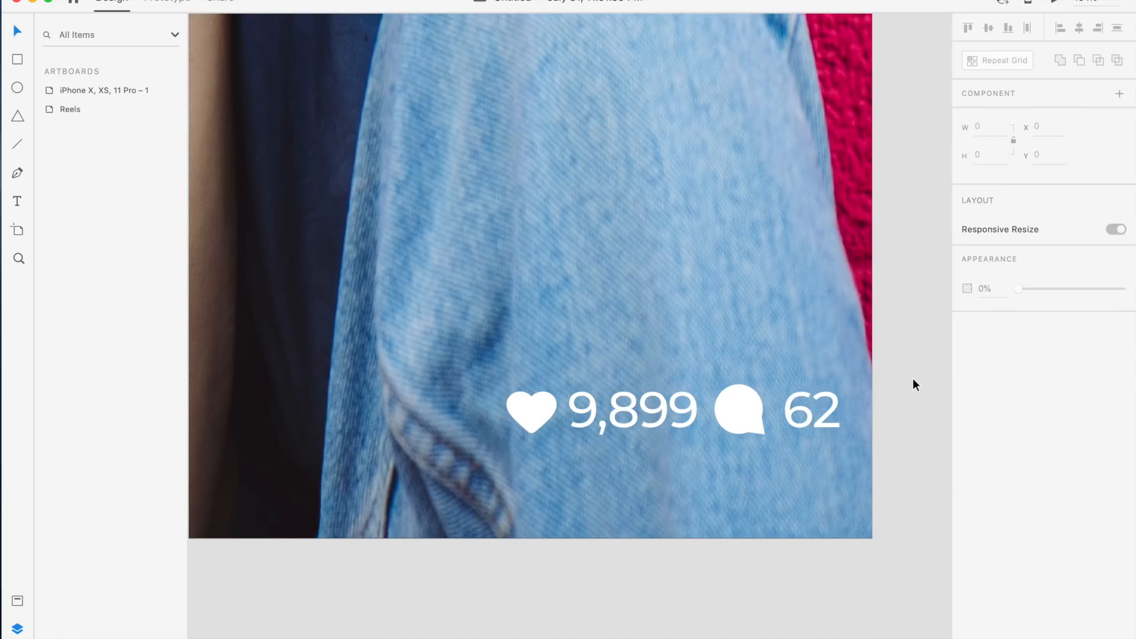
pyautogui.scroll(-3, 912, 378)
pyautogui.scroll(-3, 915, 368)
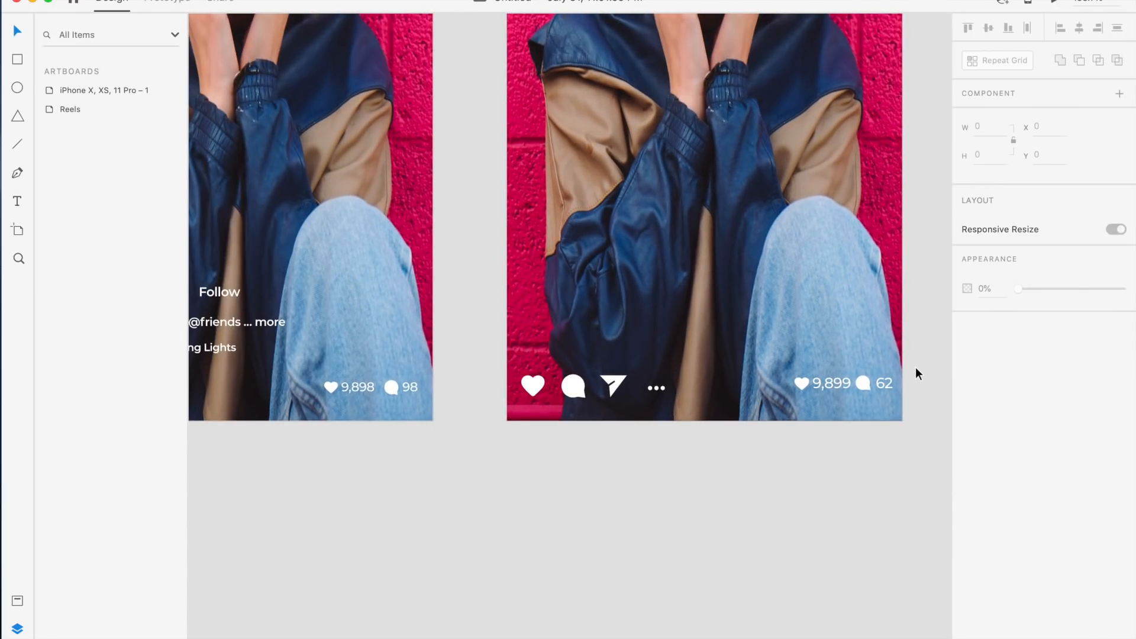
pyautogui.scroll(-3, 916, 368)
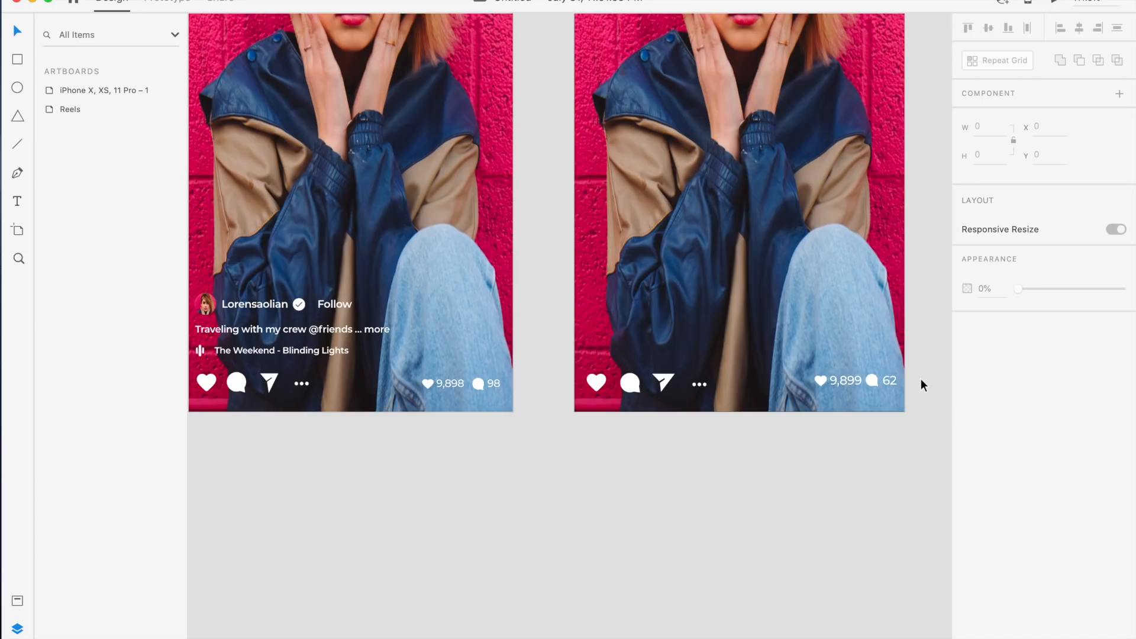
pyautogui.scroll(5, 921, 379)
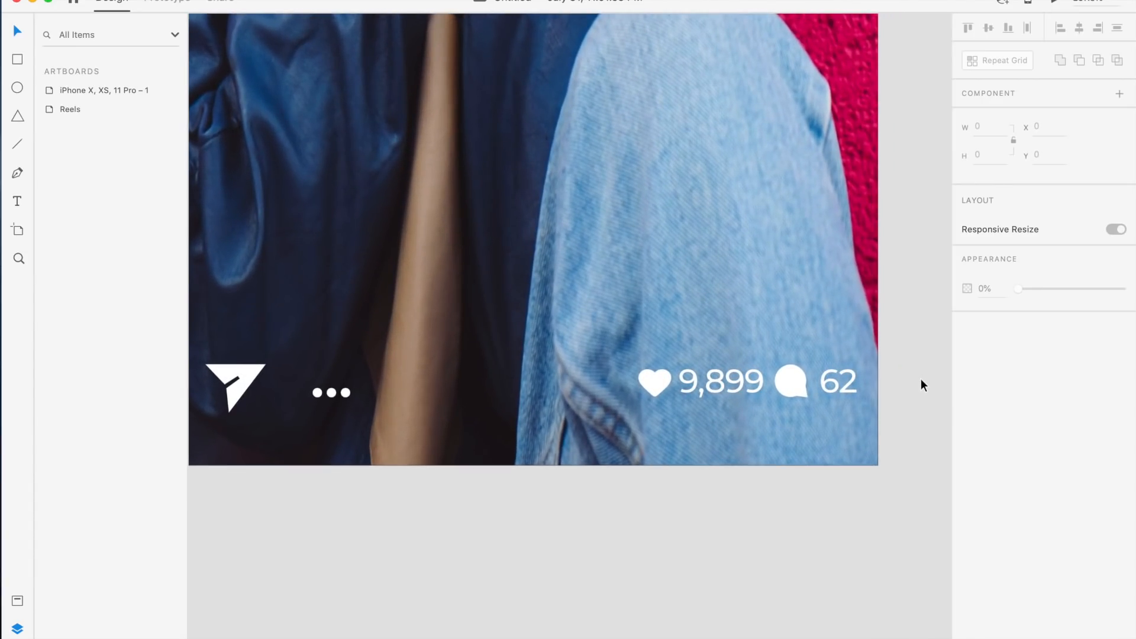
pyautogui.click(836, 379)
pyautogui.keyDown('shift'); pyautogui.click(793, 381); pyautogui.keyUp('shift')
pyautogui.keyDown('shift'); pyautogui.click(737, 381); pyautogui.keyUp('shift')
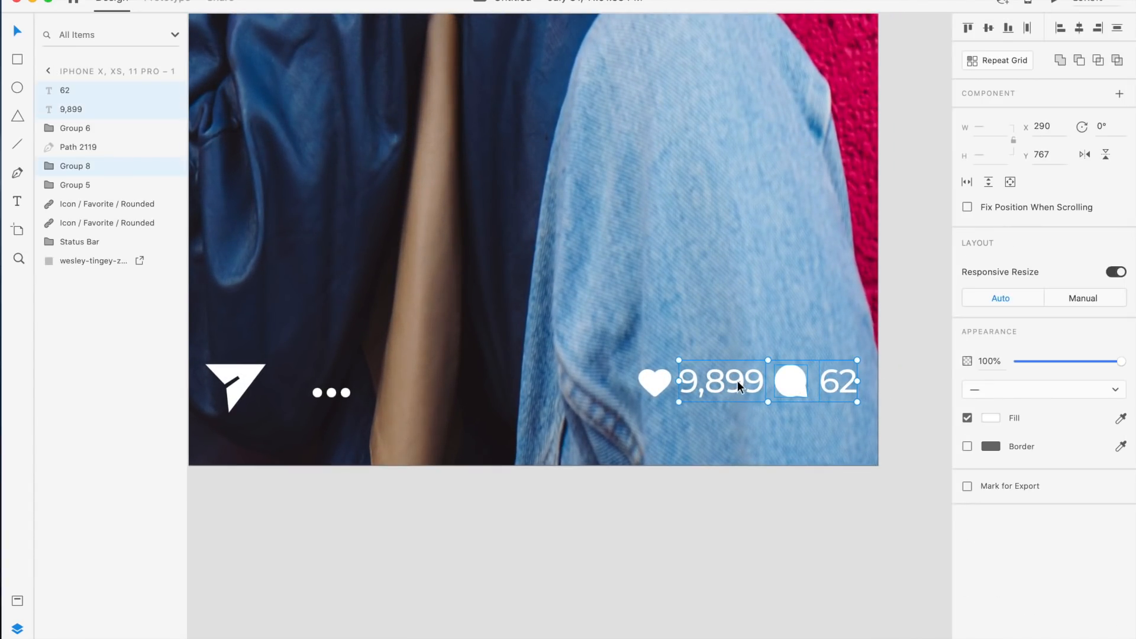
pyautogui.keyDown('shift'); pyautogui.click(657, 382); pyautogui.keyUp('shift')
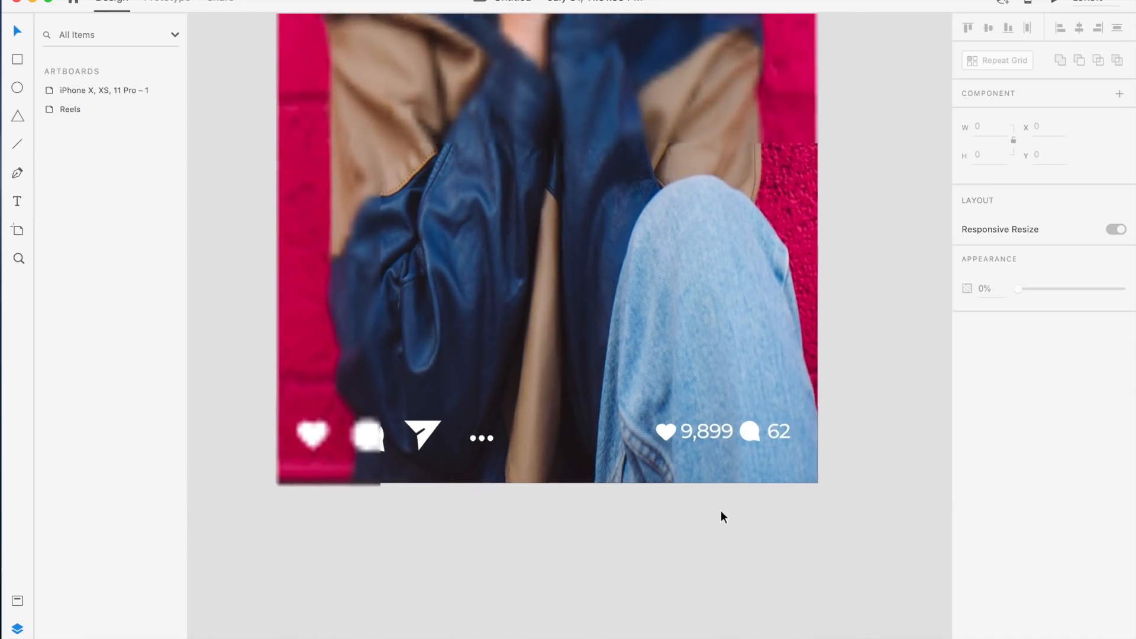
pyautogui.scroll(-5, 721, 512)
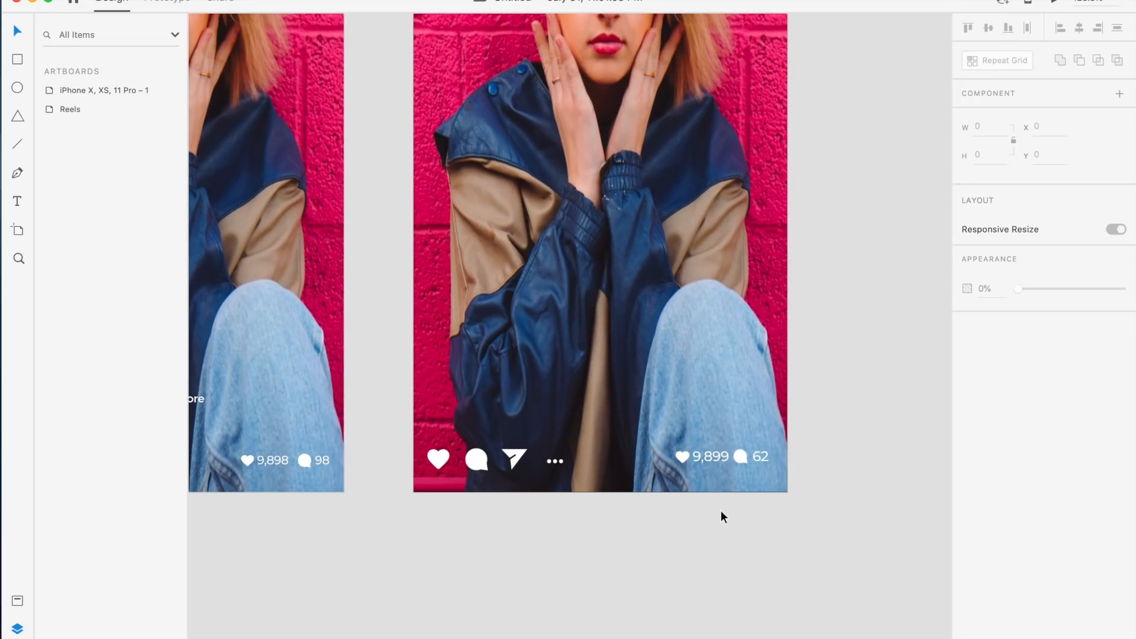
# Select the right-side heart, comment icon and both counts and nudge them right to x 266
pyautogui.click(763, 457)
pyautogui.keyDown('shift'); pyautogui.click(741, 456); pyautogui.keyUp('shift')
pyautogui.keyDown('shift'); pyautogui.click(712, 454); pyautogui.keyUp('shift')
pyautogui.keyDown('shift'); pyautogui.click(681, 455); pyautogui.keyUp('shift')
pyautogui.press('Right')
pyautogui.press('Right')
pyautogui.press('Right')
pyautogui.press('Right')
pyautogui.press('Right')
pyautogui.click(674, 548)
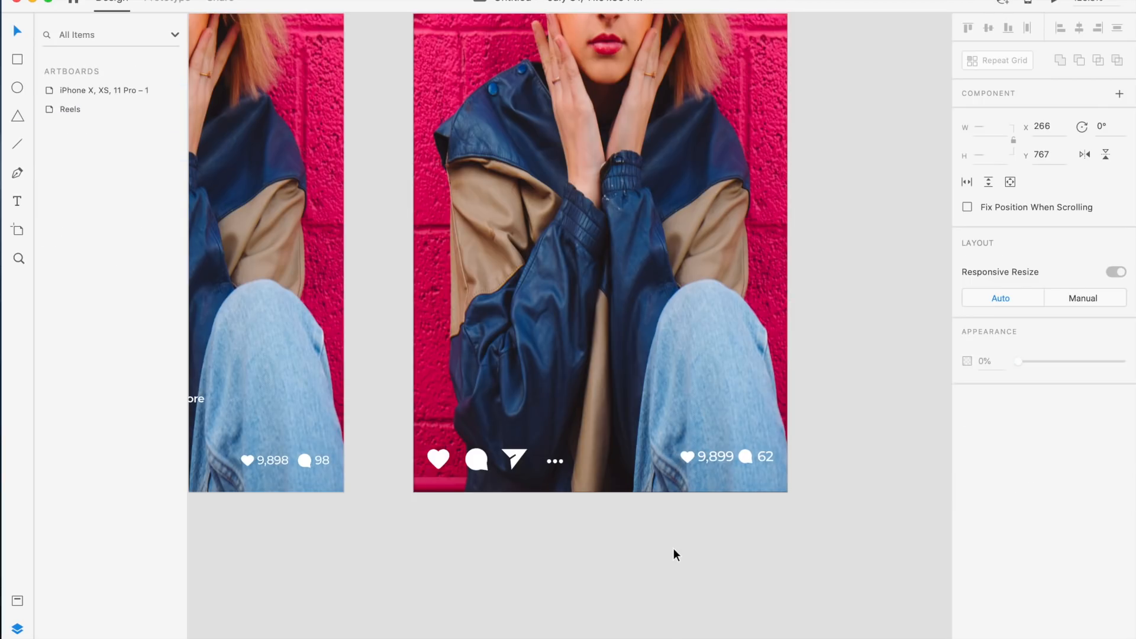
# Nudge the three-dot icon slightly upward
pyautogui.hscroll(-5, 673, 550)
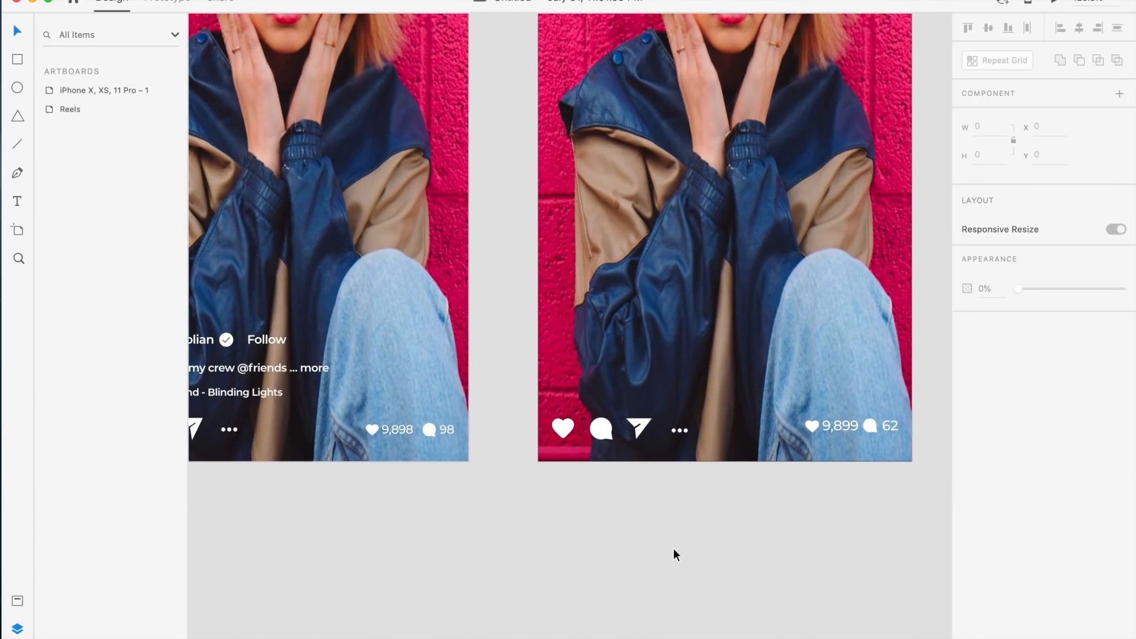
pyautogui.hscroll(-3, 673, 548)
pyautogui.hscroll(4, 673, 547)
pyautogui.scroll(5, 674, 547)
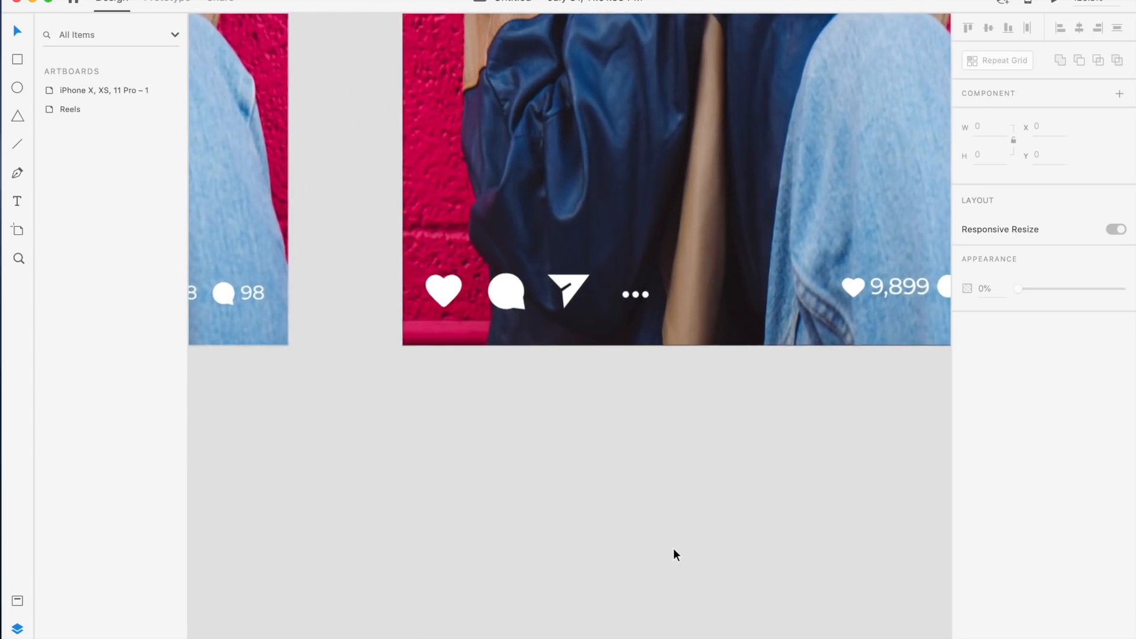
pyautogui.scroll(3, 673, 548)
pyautogui.hscroll(3, 673, 548)
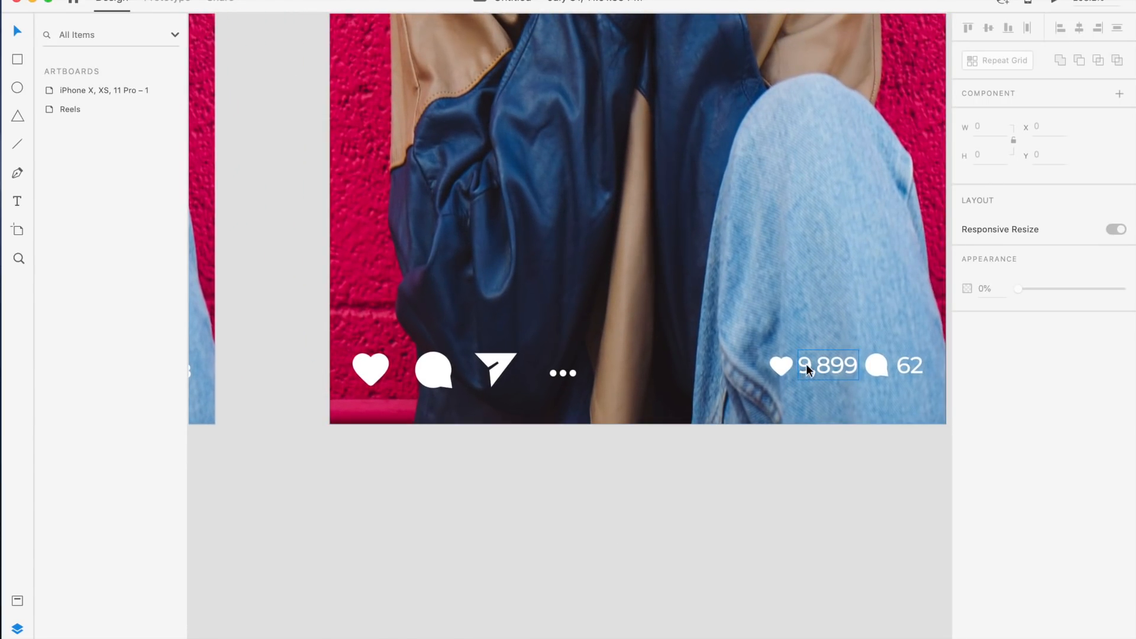
pyautogui.click(557, 372)
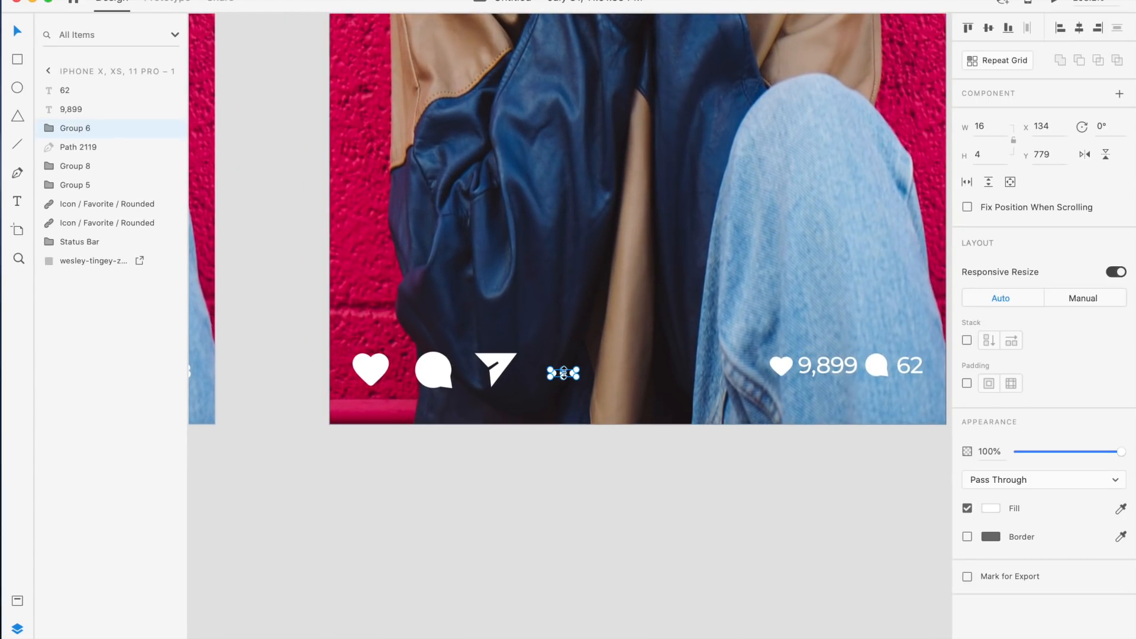
pyautogui.scroll(3, 563, 373)
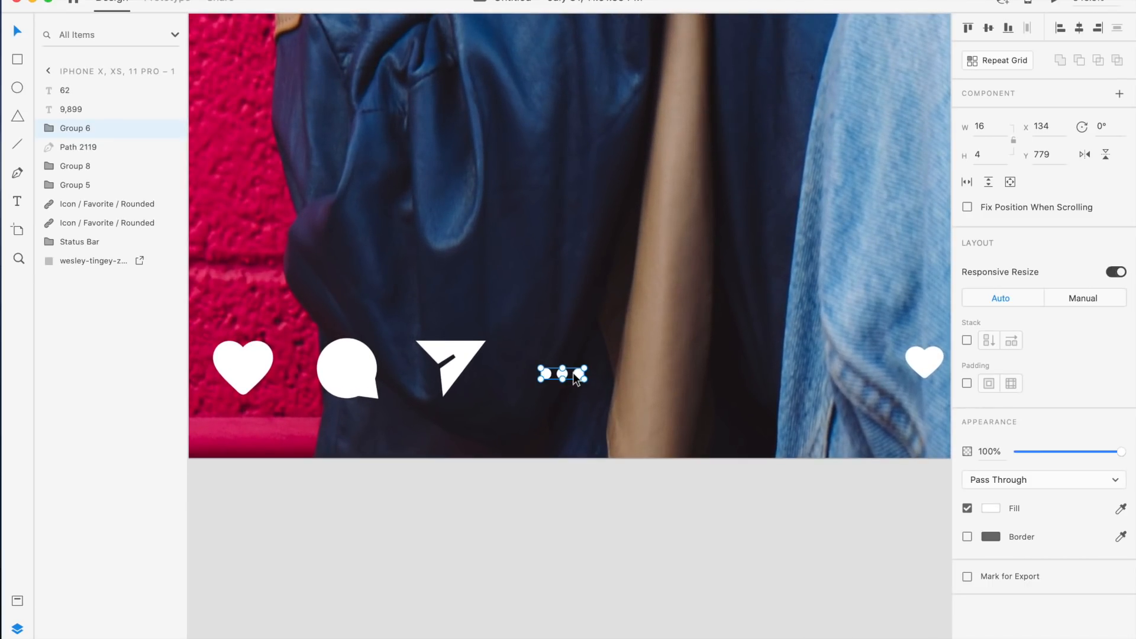
pyautogui.moveTo(572, 372); pyautogui.dragTo(573, 367)
pyautogui.click(707, 405)
# Zoom out to compare the recreated screen with the original Reels artboard
pyautogui.scroll(-2, 707, 405)
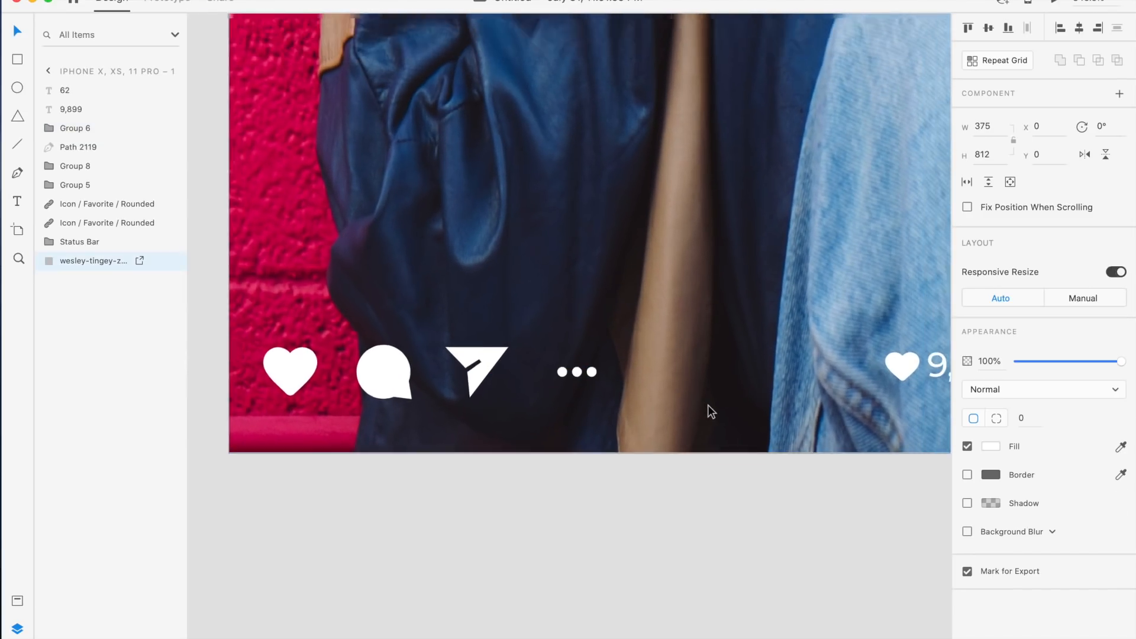
pyautogui.scroll(-5, 708, 404)
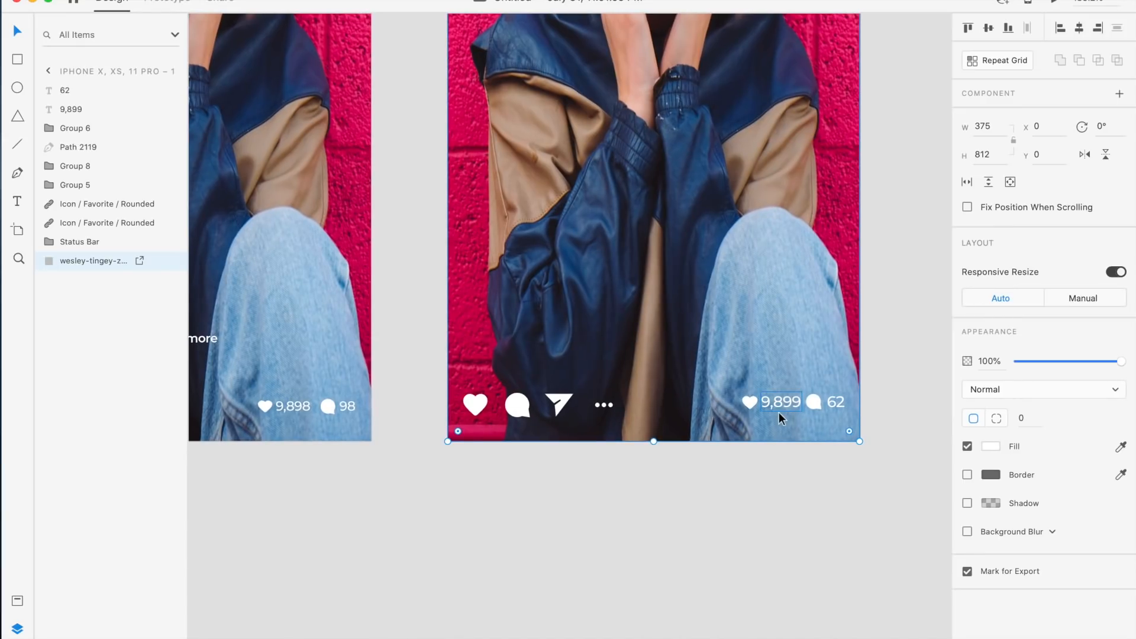
pyautogui.scroll(1, 781, 412)
pyautogui.click(910, 342)
pyautogui.scroll(1, 910, 342)
pyautogui.scroll(-3, 910, 342)
pyautogui.scroll(3, 910, 342)
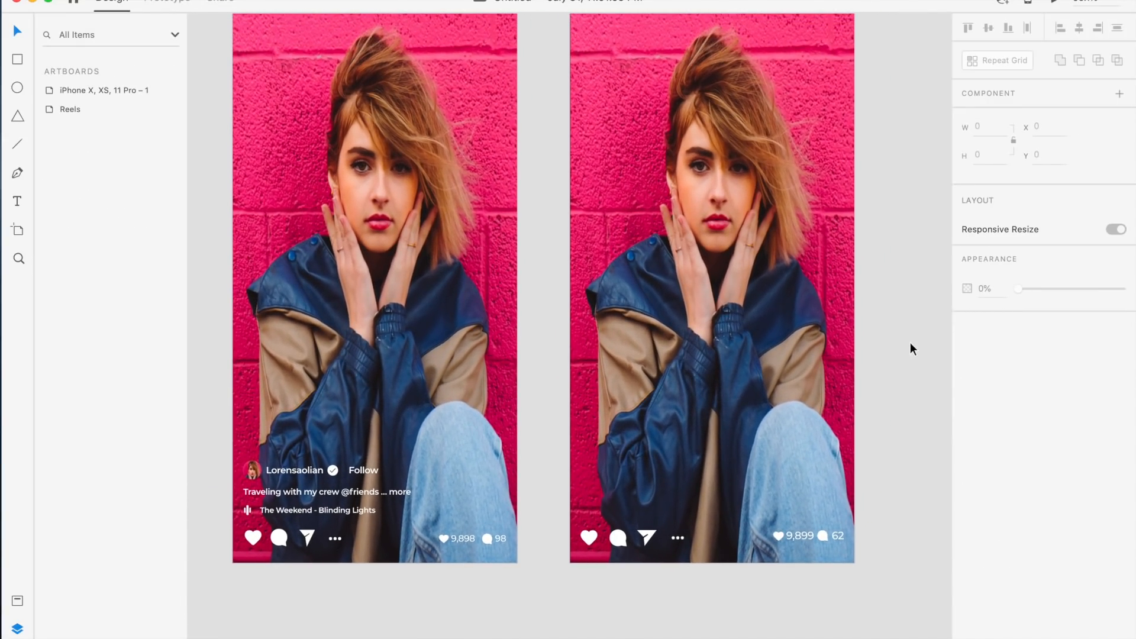
pyautogui.scroll(3, 803, 379)
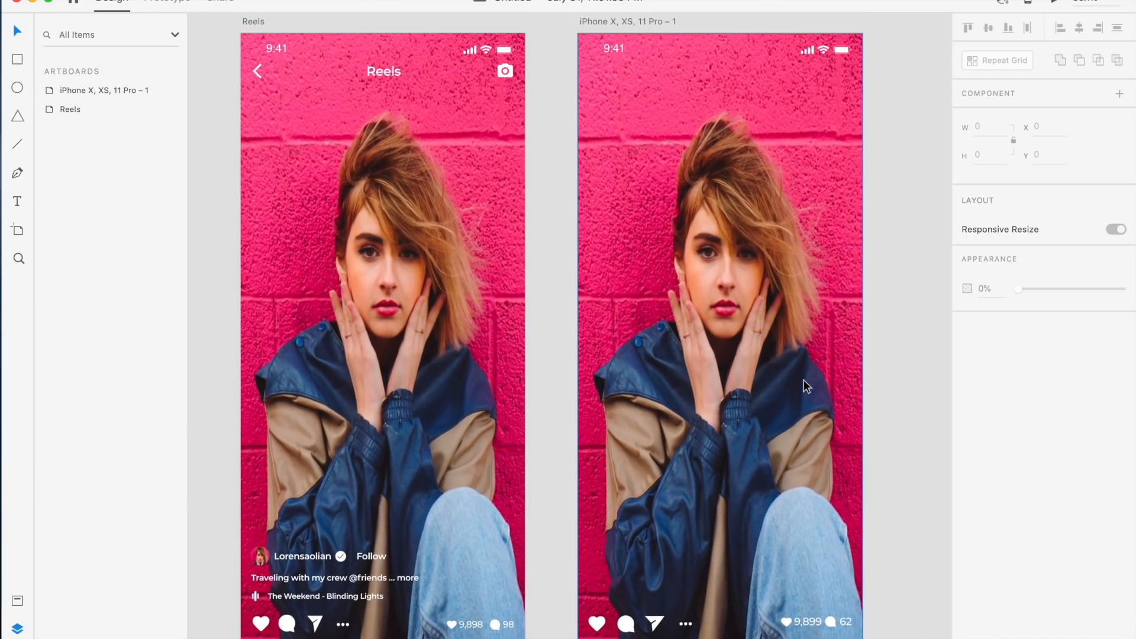
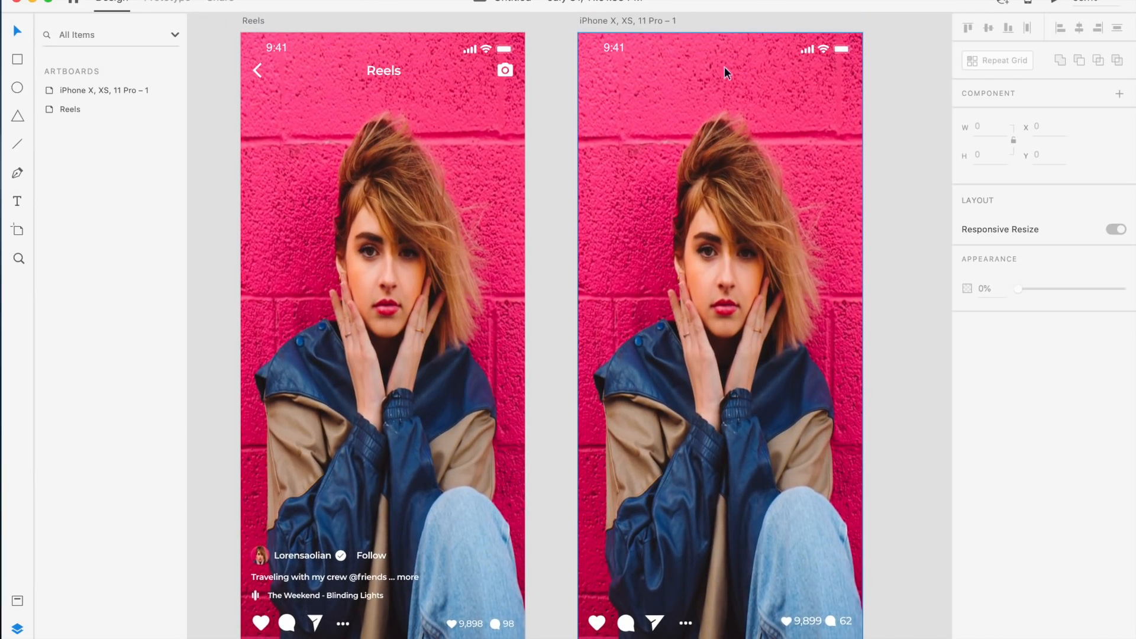
pyautogui.click(258, 69)
pyautogui.click(254, 70)
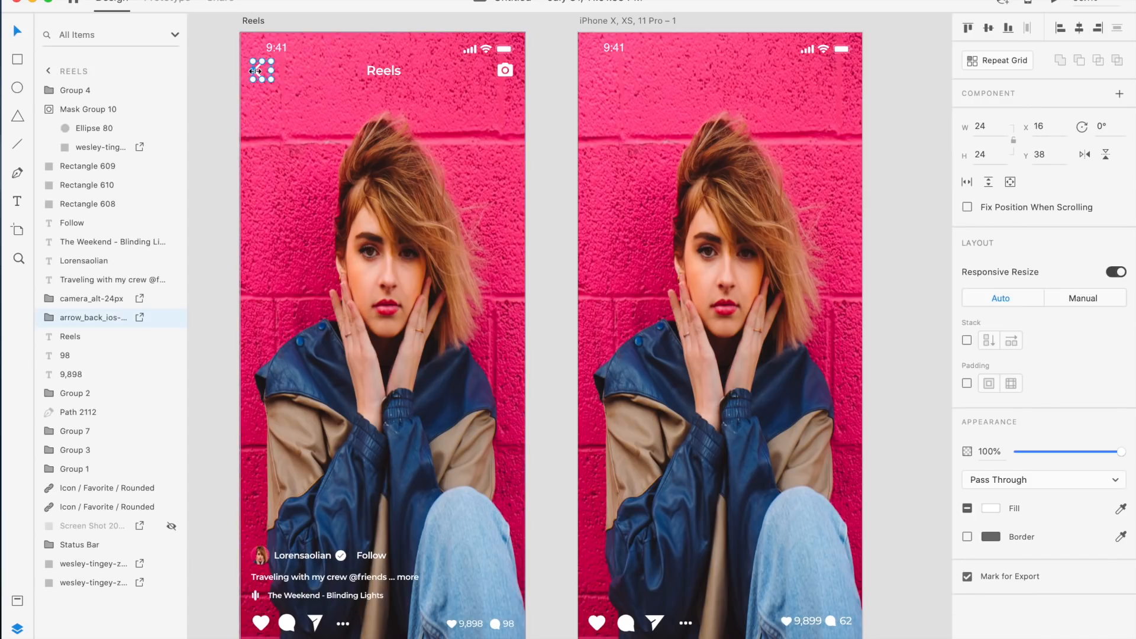
pyautogui.press('super+d')
pyautogui.moveTo(258, 83); pyautogui.dragTo(515, 83)
pyautogui.press('super+z')
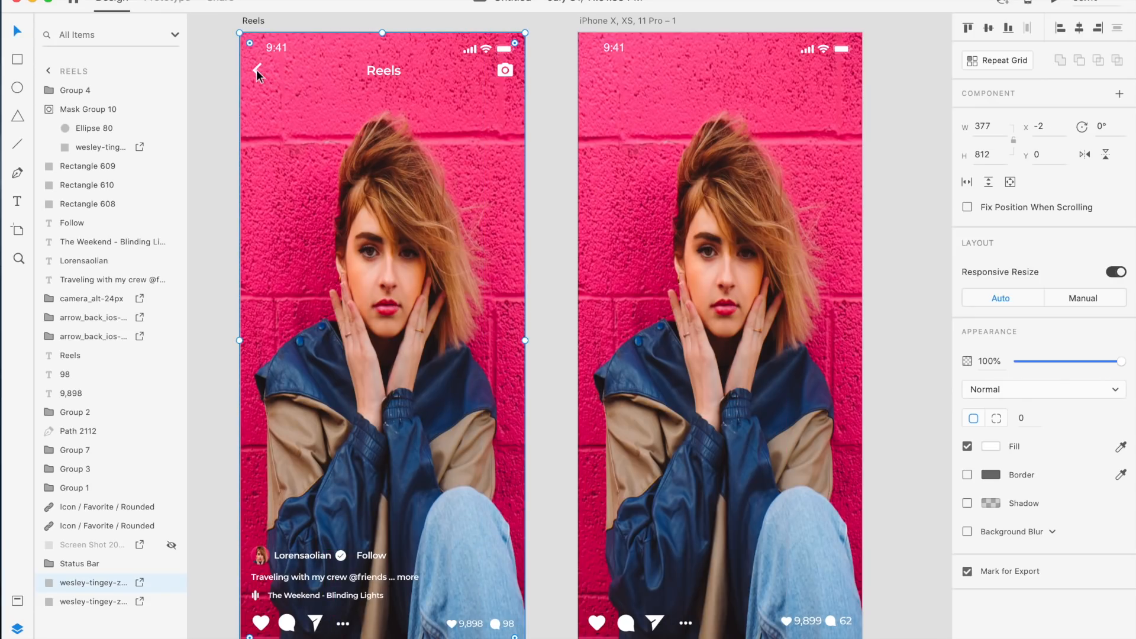
pyautogui.moveTo(257, 69); pyautogui.dragTo(258, 70)
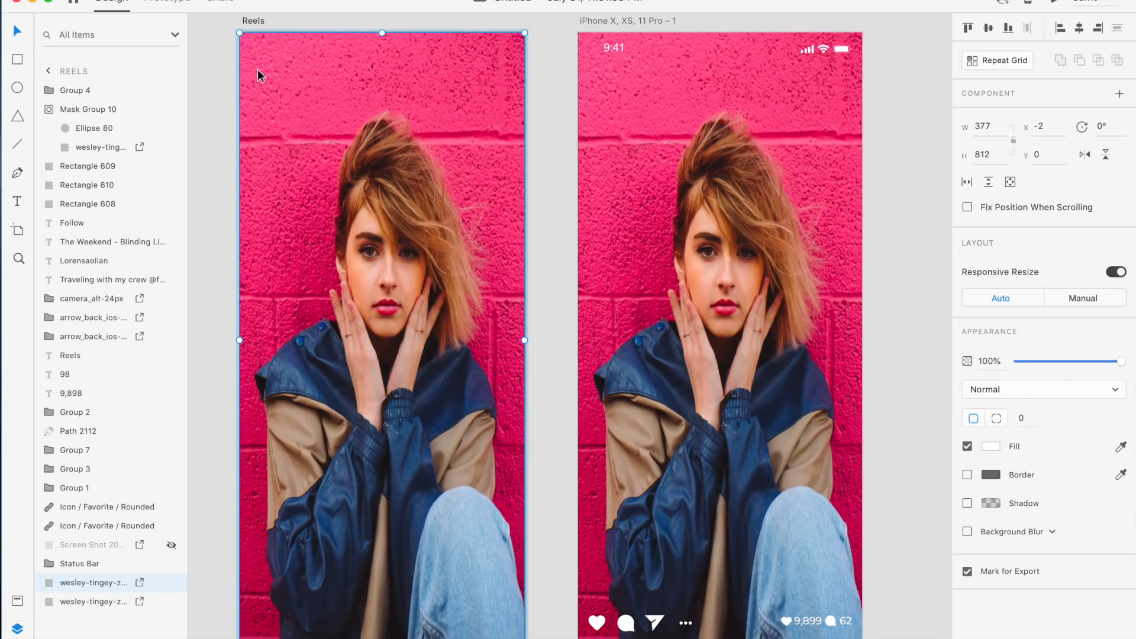
pyautogui.press('super+z')
pyautogui.doubleClick(257, 70)
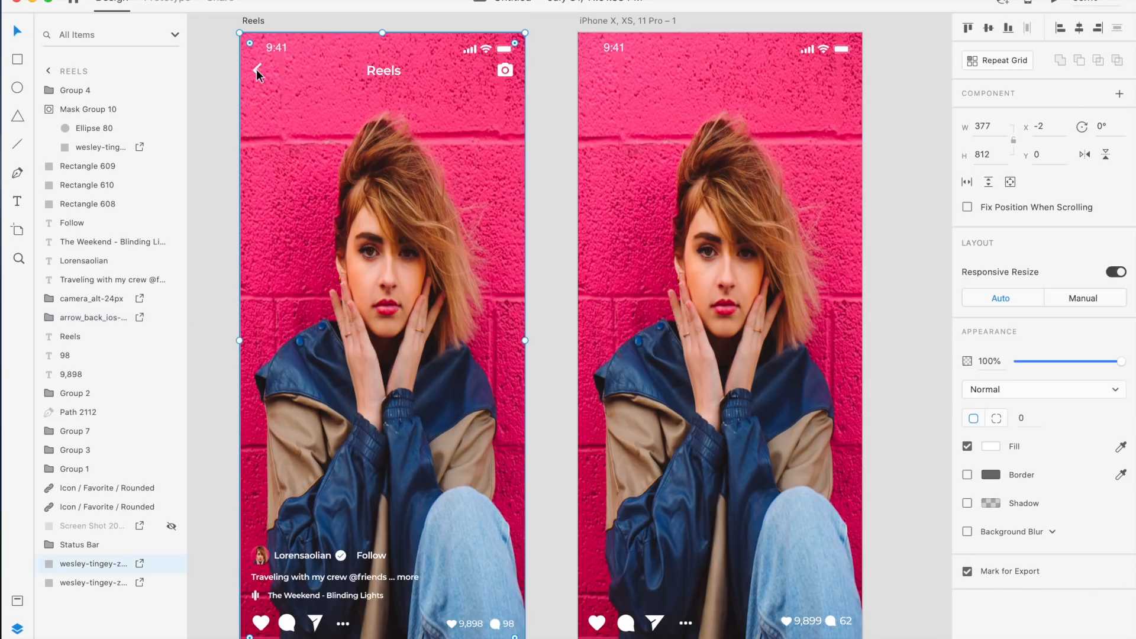
pyautogui.press('super+z')
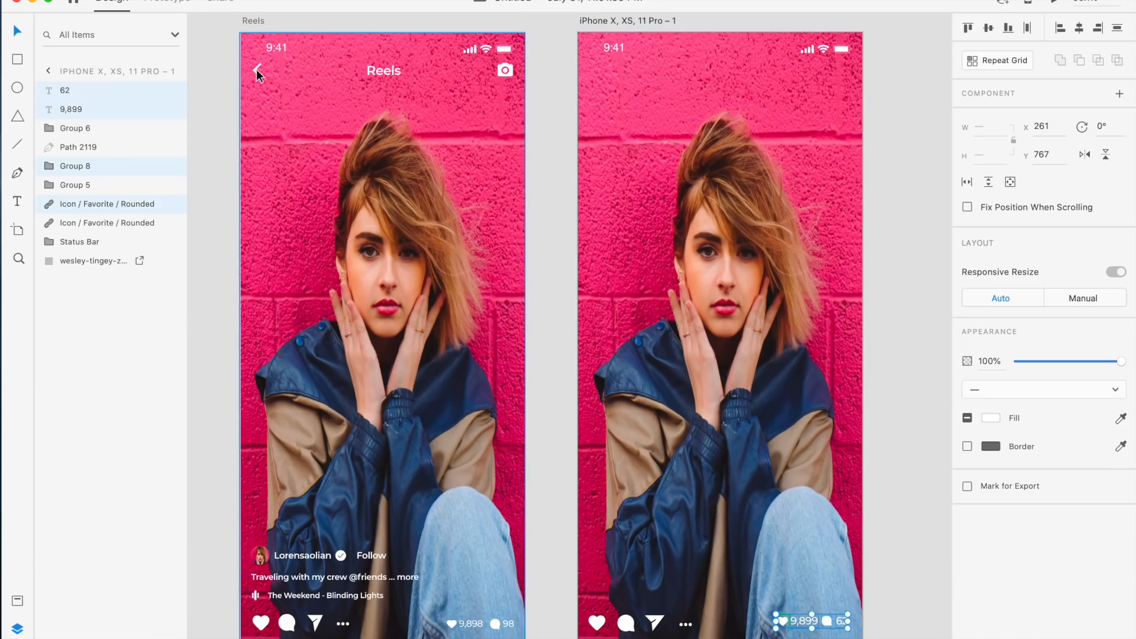
# Copy the back arrow icon and paste it into the iPhone artboard at x 16, y 38
pyautogui.click(256, 70)
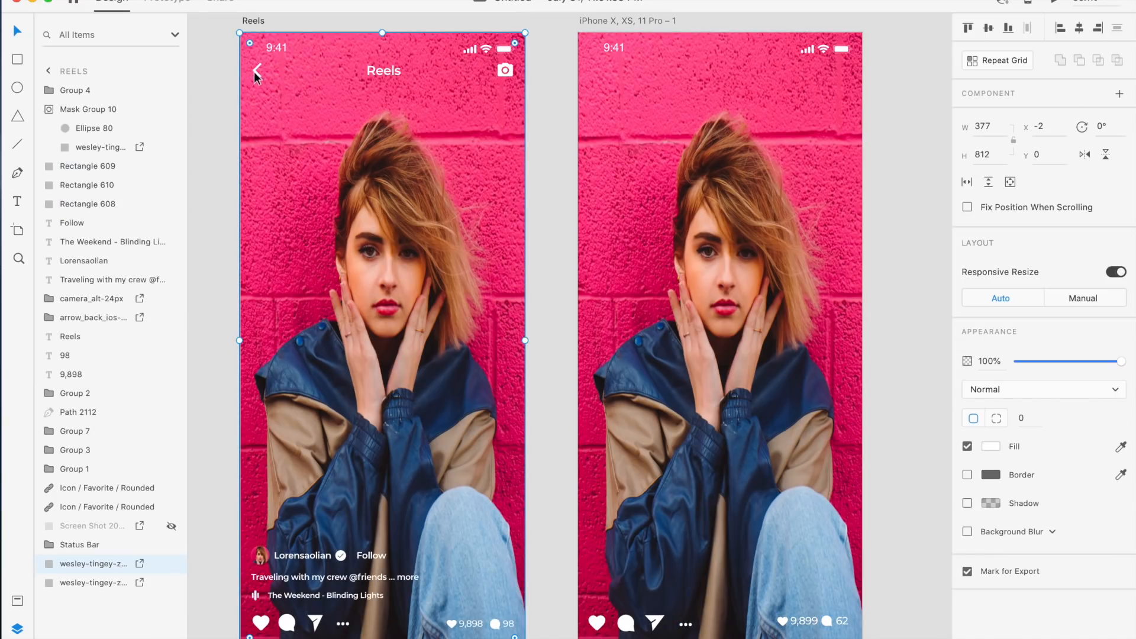
pyautogui.click(257, 71)
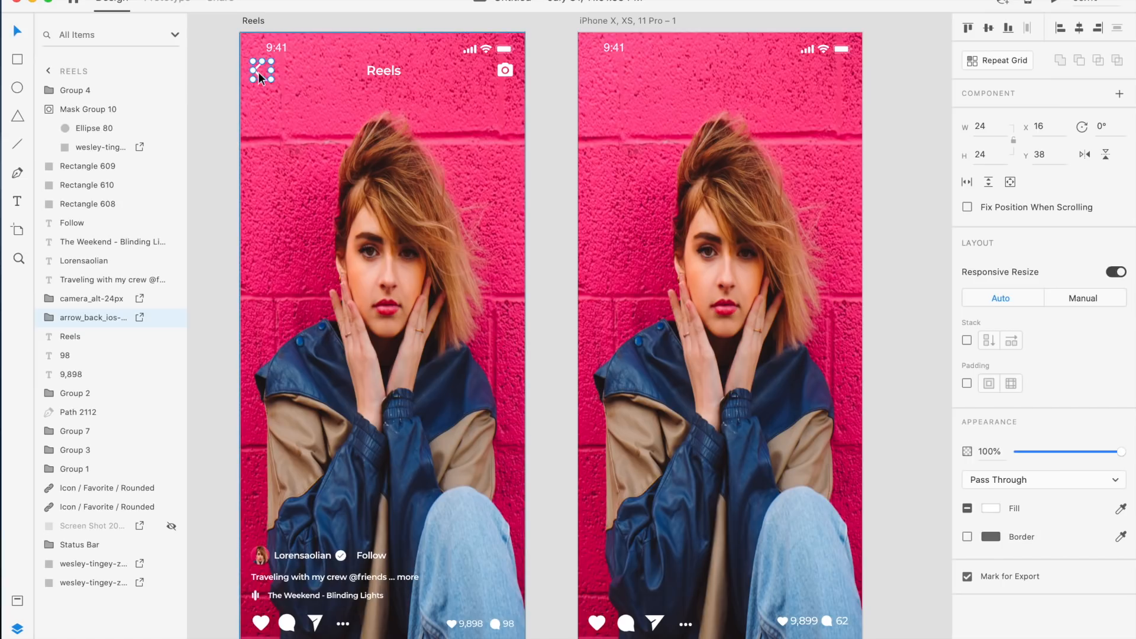
pyautogui.scroll(1, 602, 20)
pyautogui.click(602, 20)
pyautogui.press('super+v')
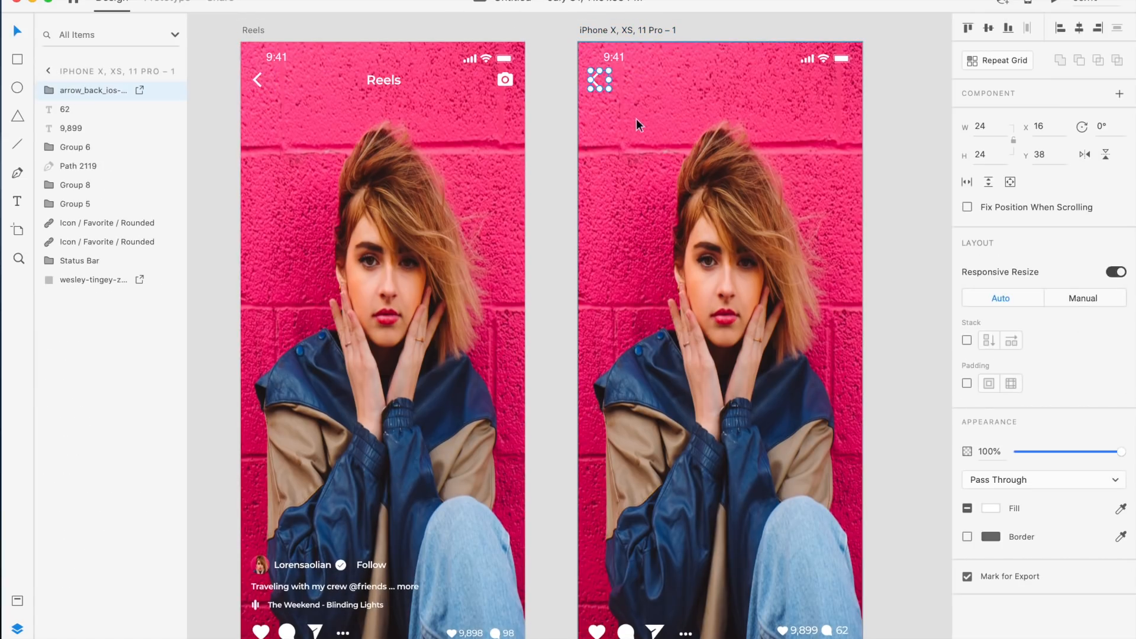
# Zoom in to inspect the pasted back arrow's position in the artboard's top-left corner
pyautogui.click(563, 140)
pyautogui.scroll(5, 564, 140)
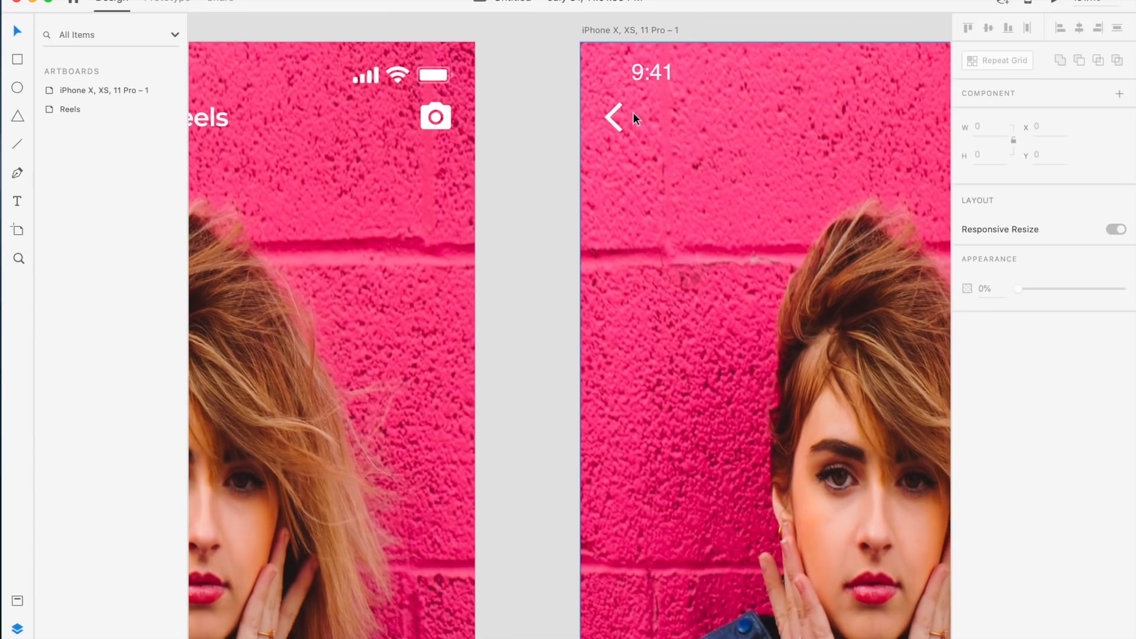
pyautogui.click(621, 118)
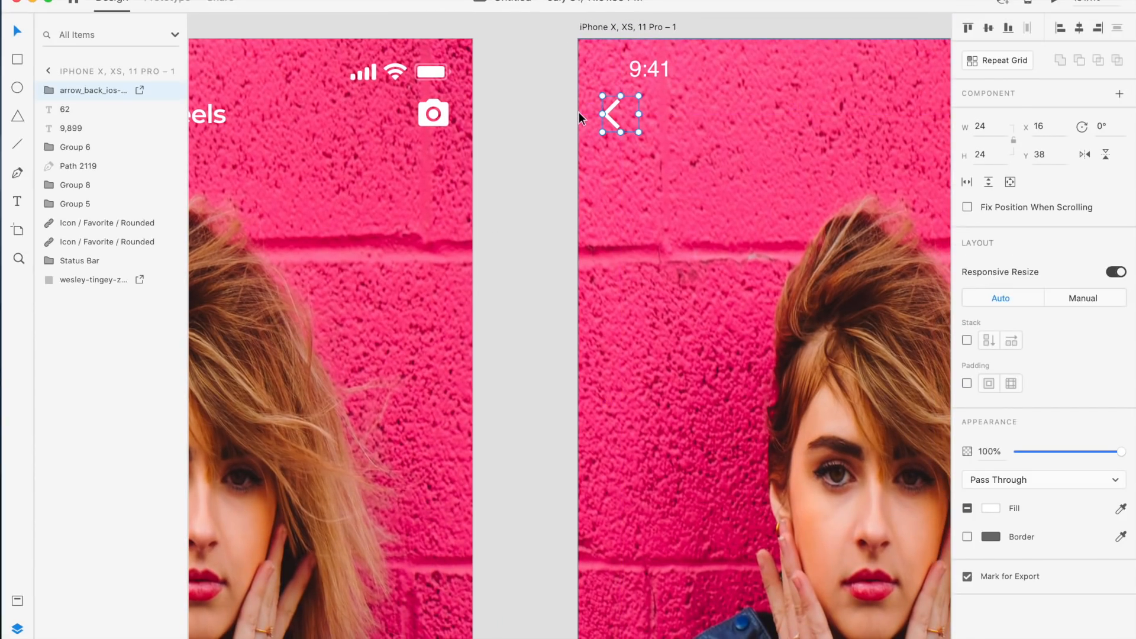
pyautogui.scroll(6, 579, 111)
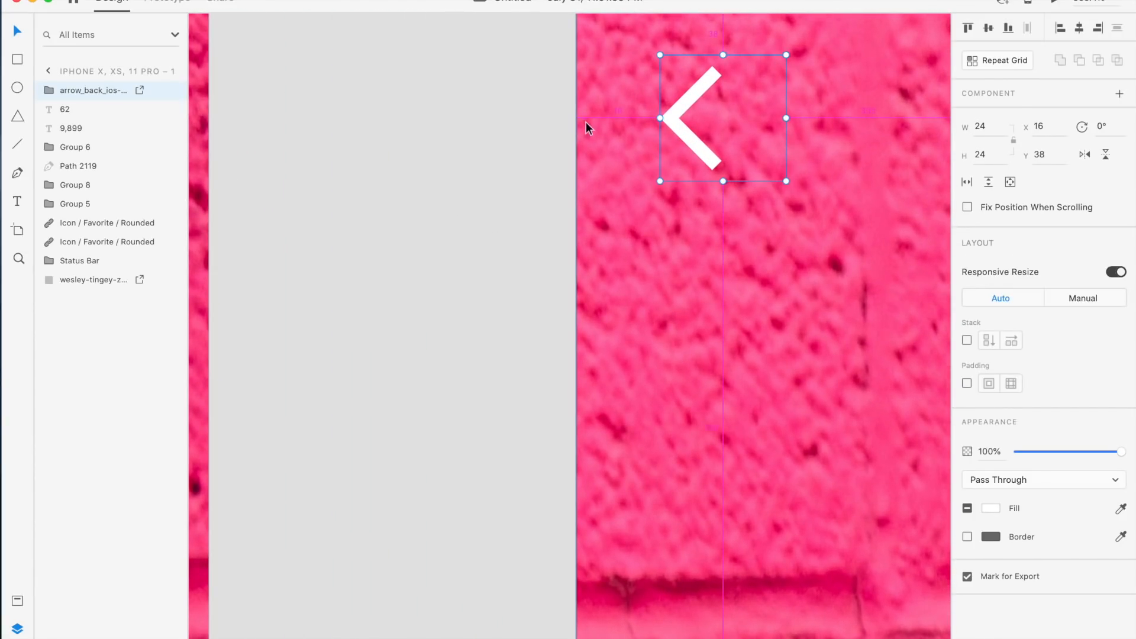
pyautogui.scroll(5, 542, 237)
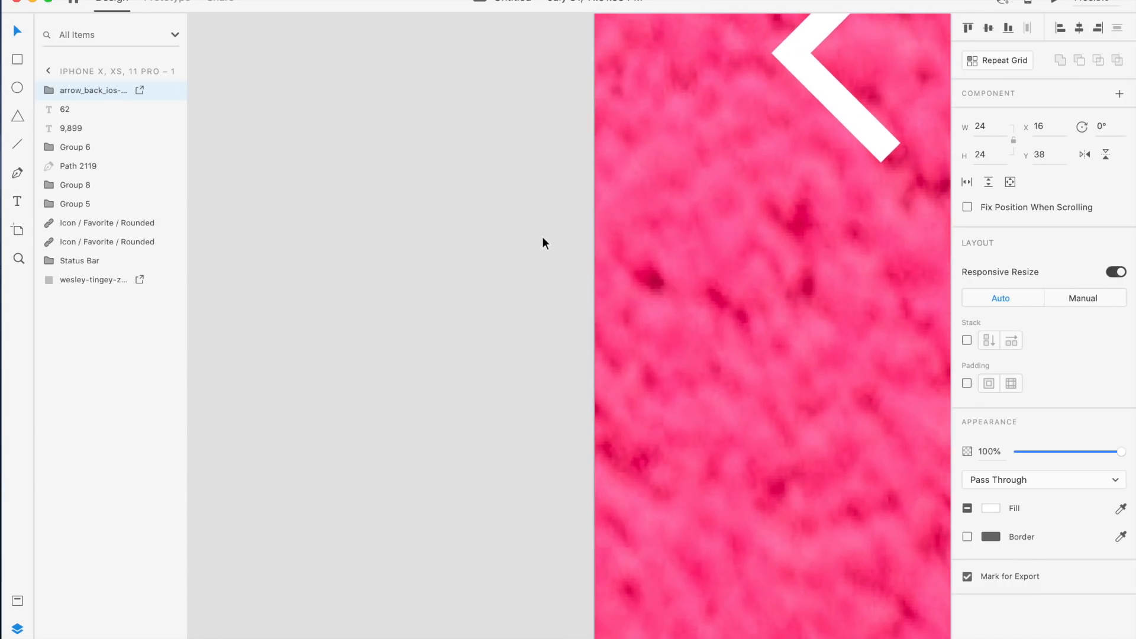
pyautogui.scroll(3, 573, 164)
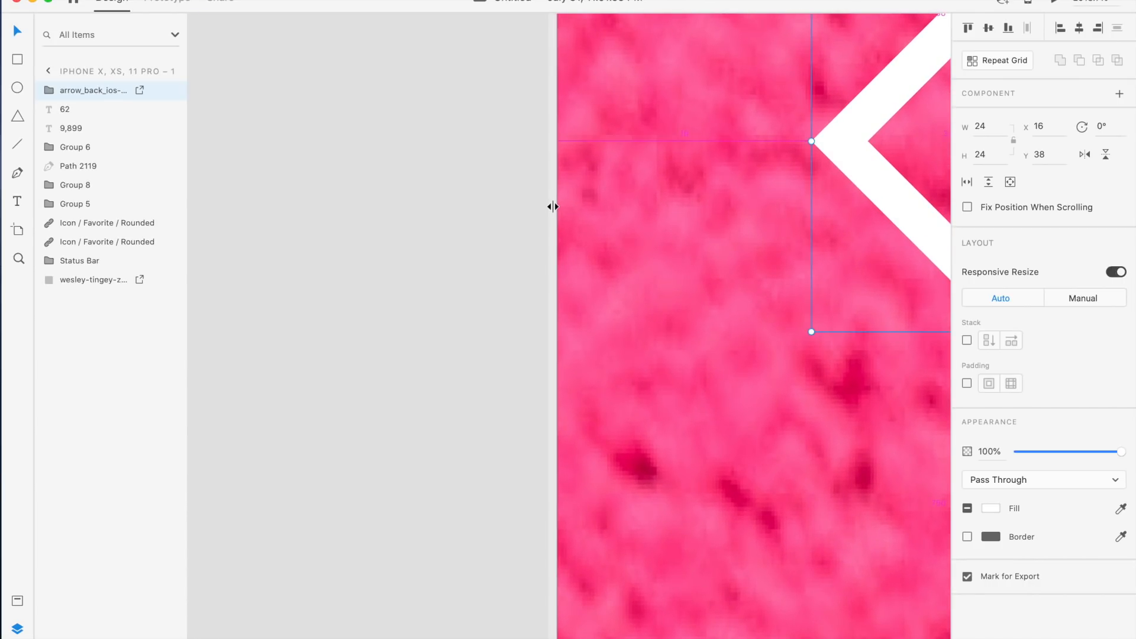
pyautogui.scroll(-5, 575, 155)
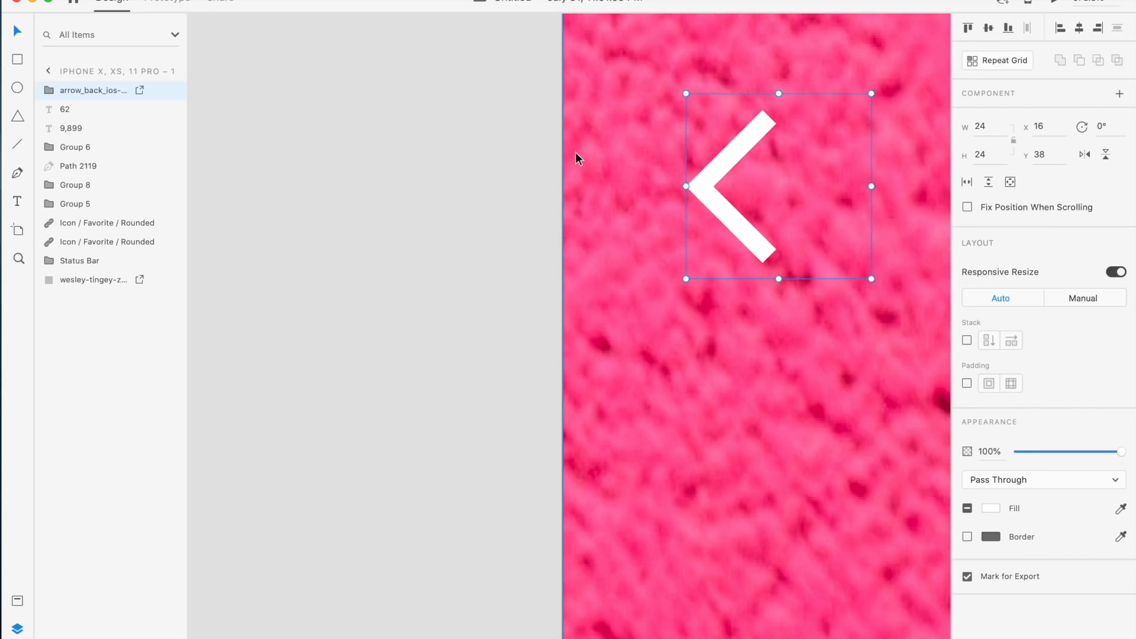
pyautogui.scroll(-3, 574, 152)
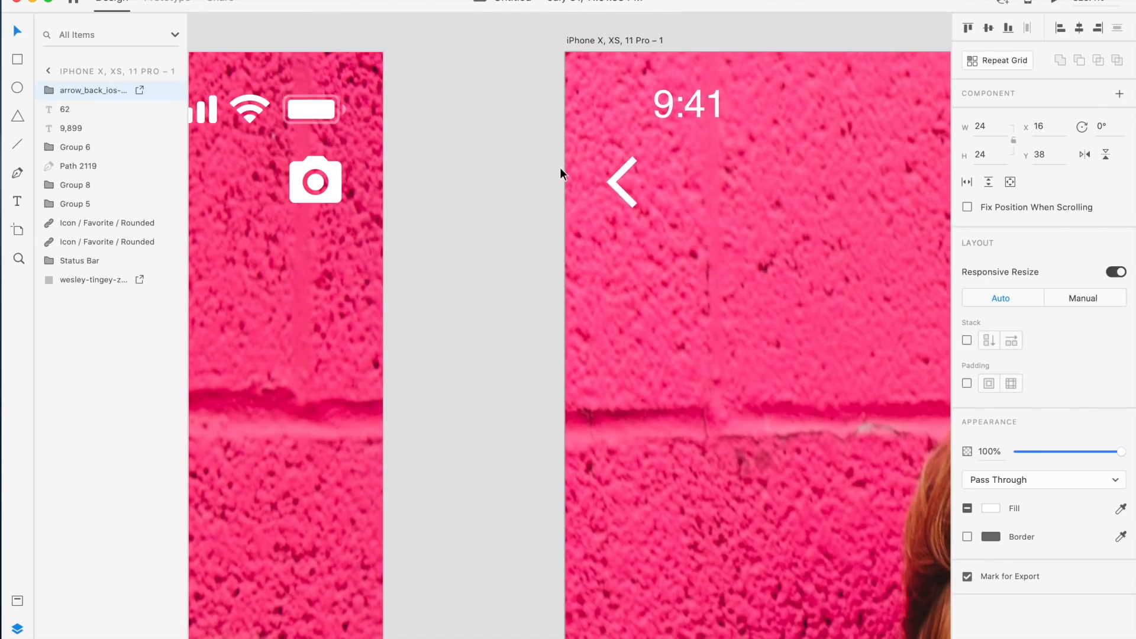
# Lower the iPhone artboard's background photo opacity to 27%
pyautogui.click(616, 42)
pyautogui.click(799, 322)
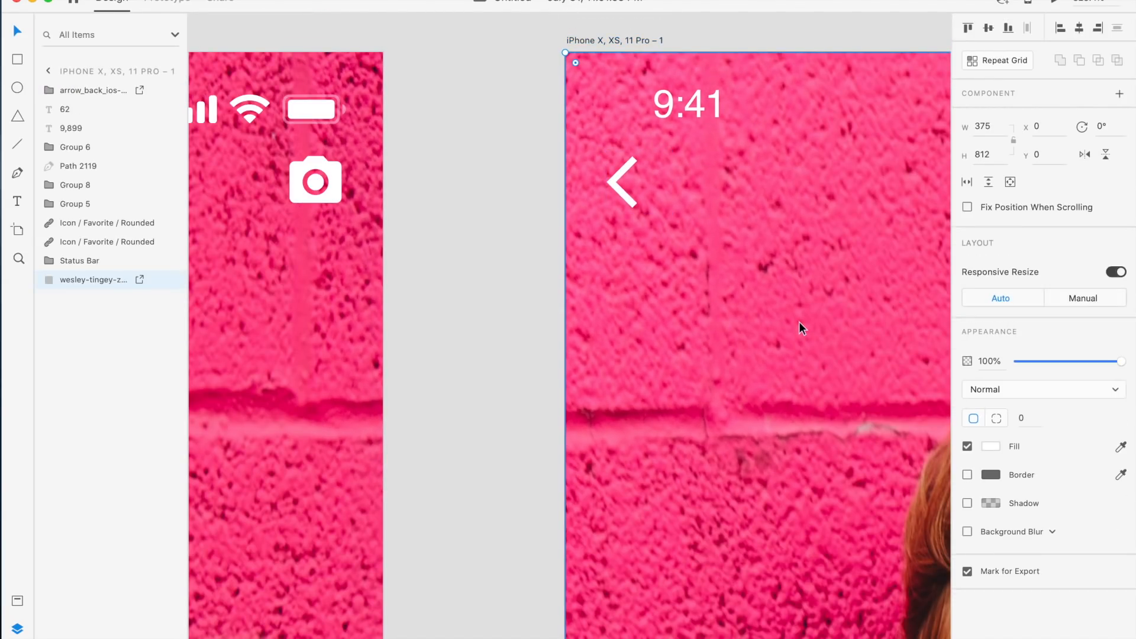
pyautogui.click(1046, 361)
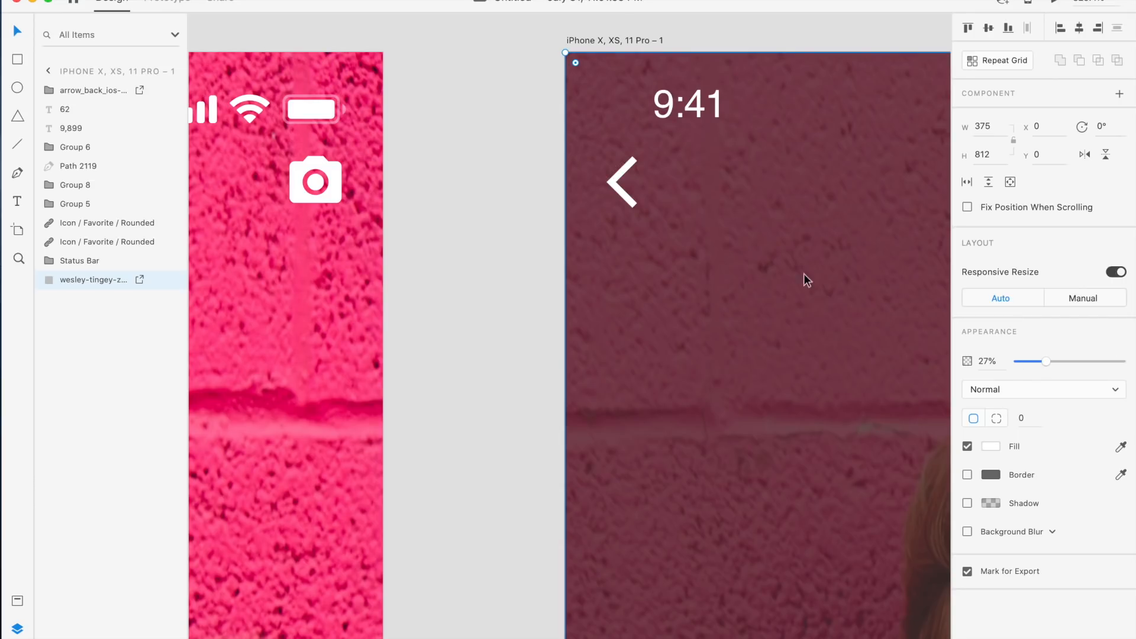
# Duplicate the Reels title onto the iPhone artboard and position it at x 165, y 40
pyautogui.click(620, 185)
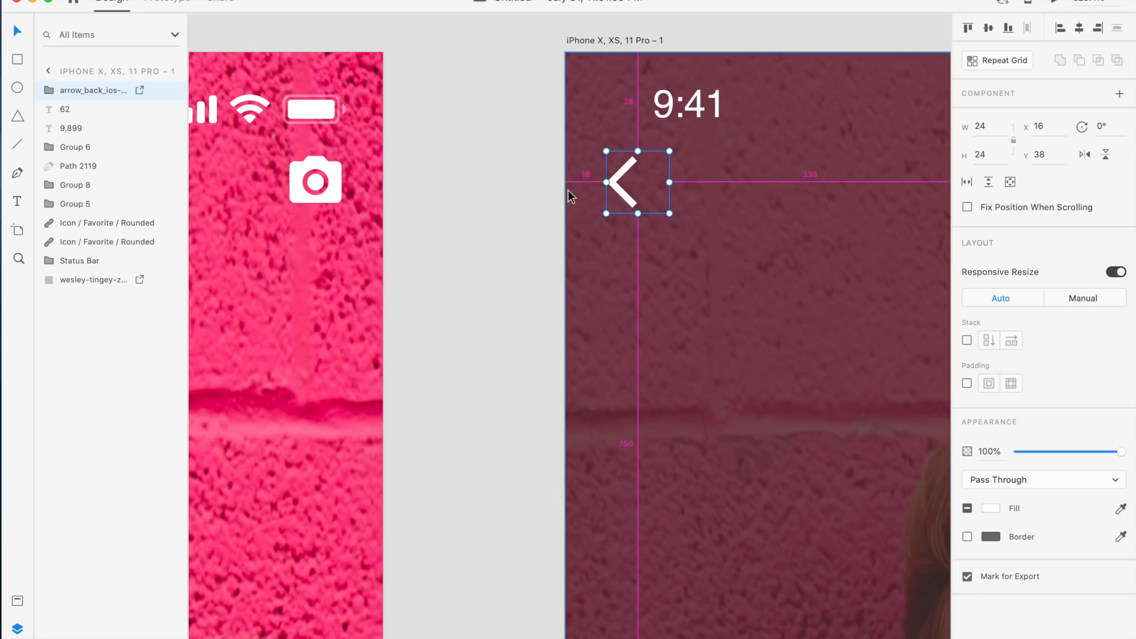
pyautogui.scroll(-3, 609, 191)
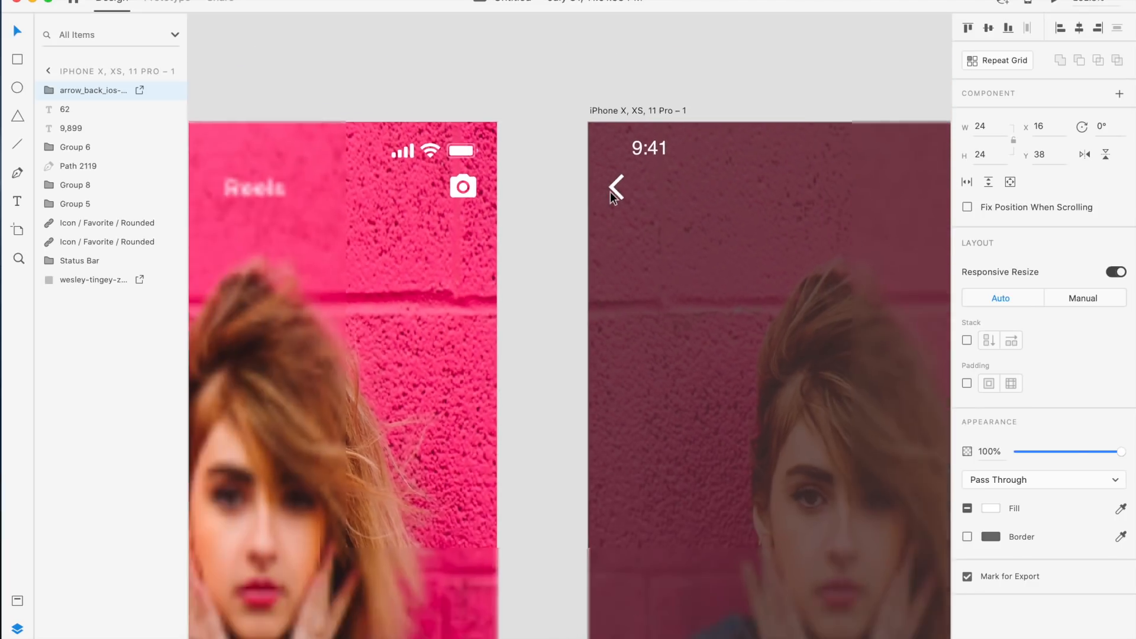
pyautogui.scroll(-5, 610, 190)
pyautogui.hscroll(2, 609, 190)
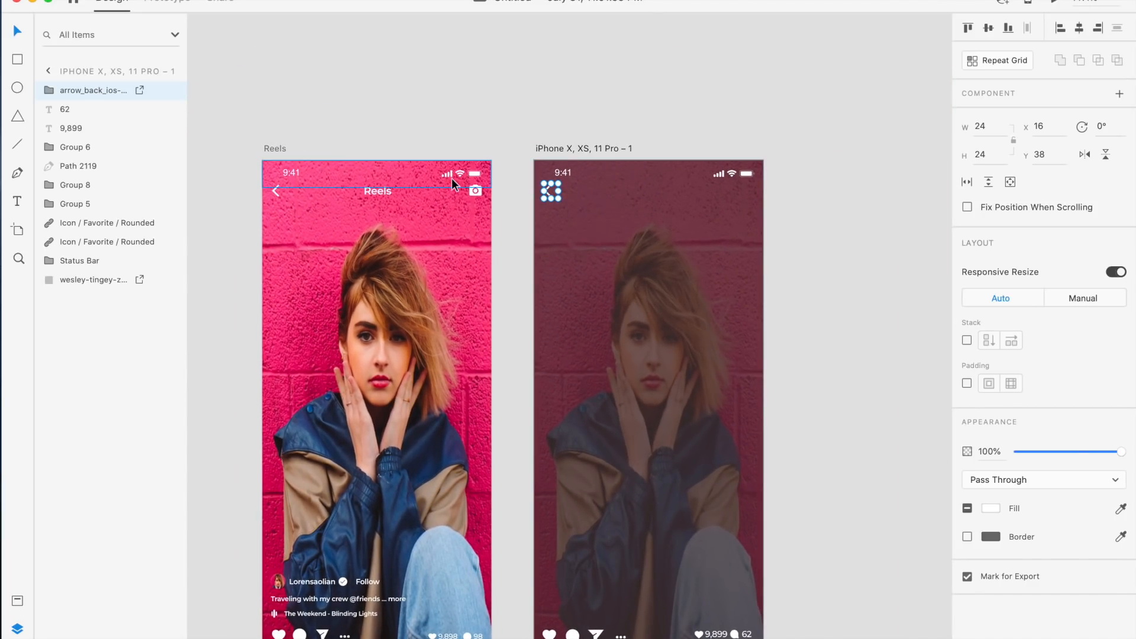
pyautogui.click(381, 192)
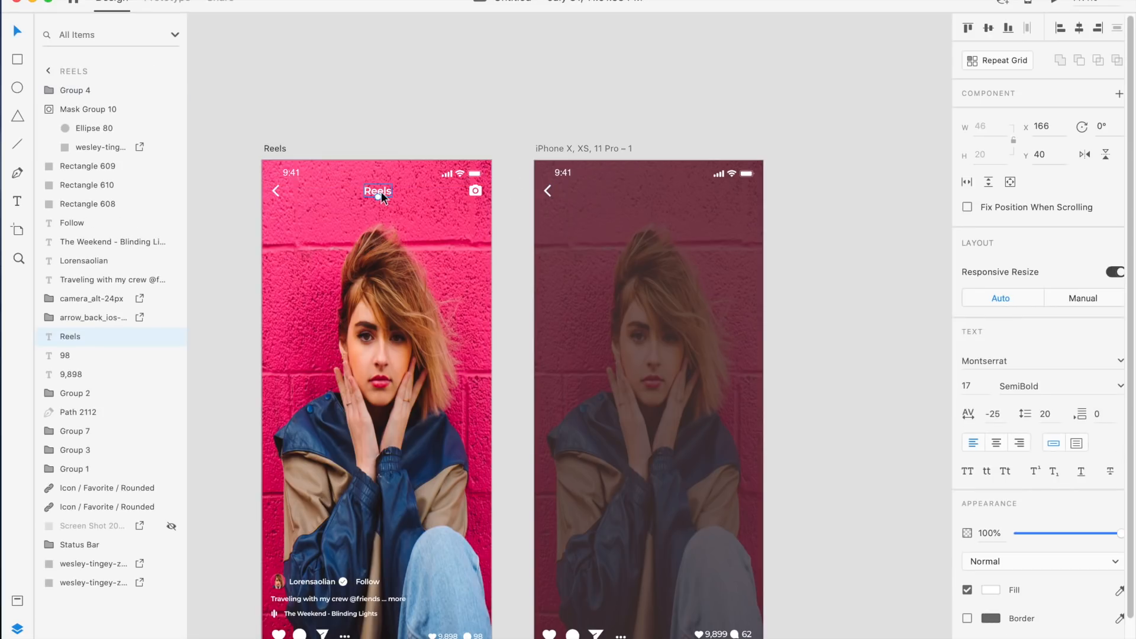
pyautogui.press('super+d')
pyautogui.moveTo(384, 192); pyautogui.dragTo(655, 197)
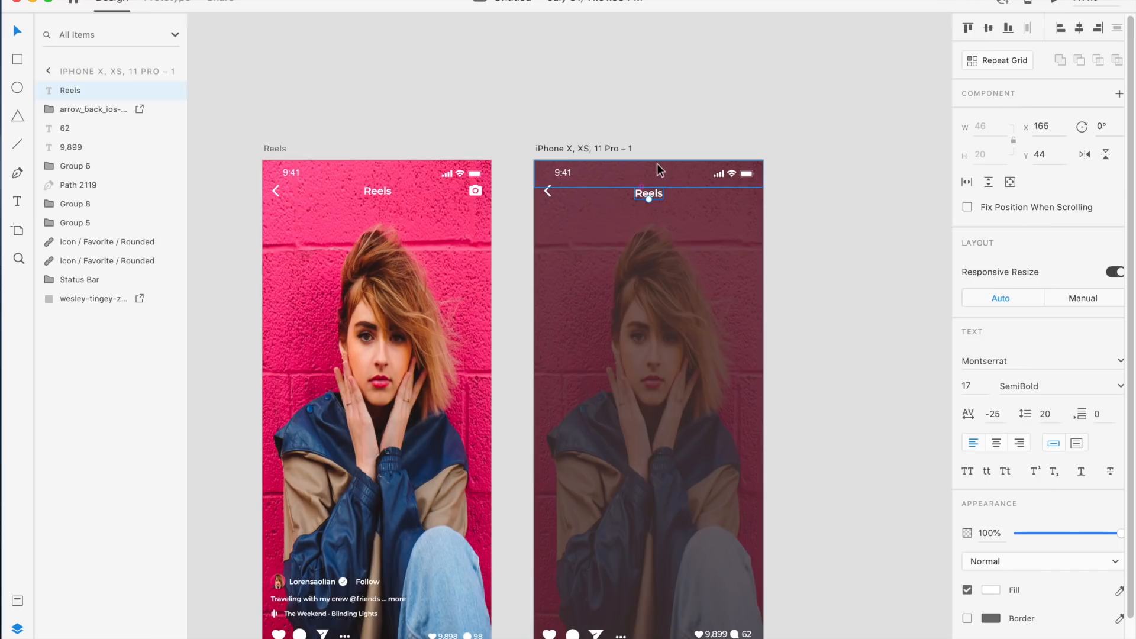
pyautogui.scroll(3, 658, 161)
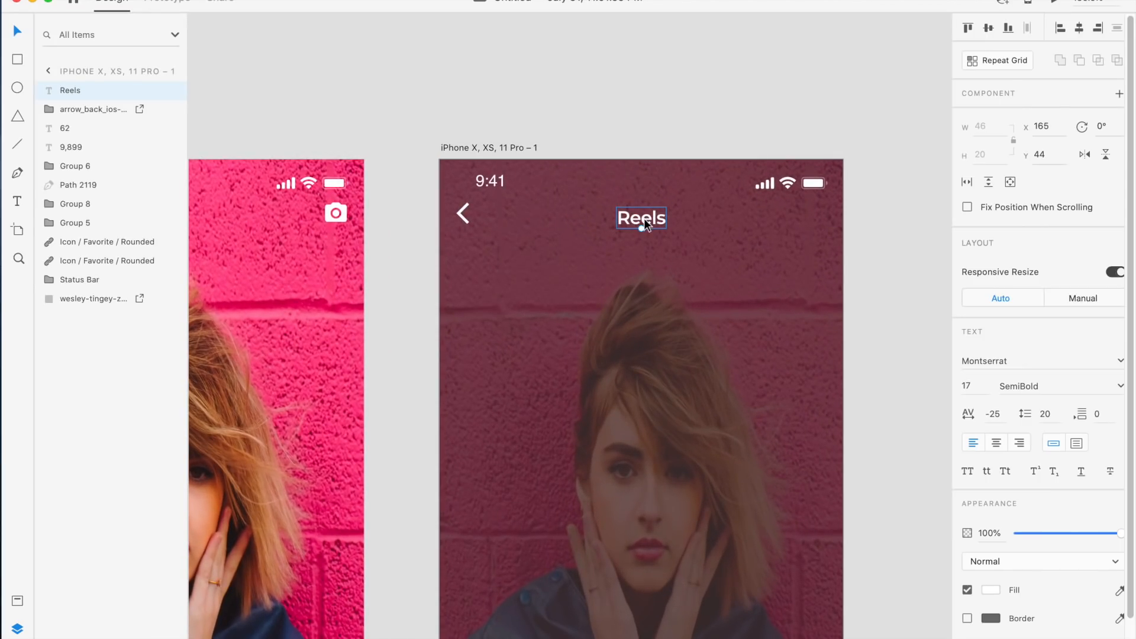
pyautogui.moveTo(643, 216); pyautogui.dragTo(640, 214)
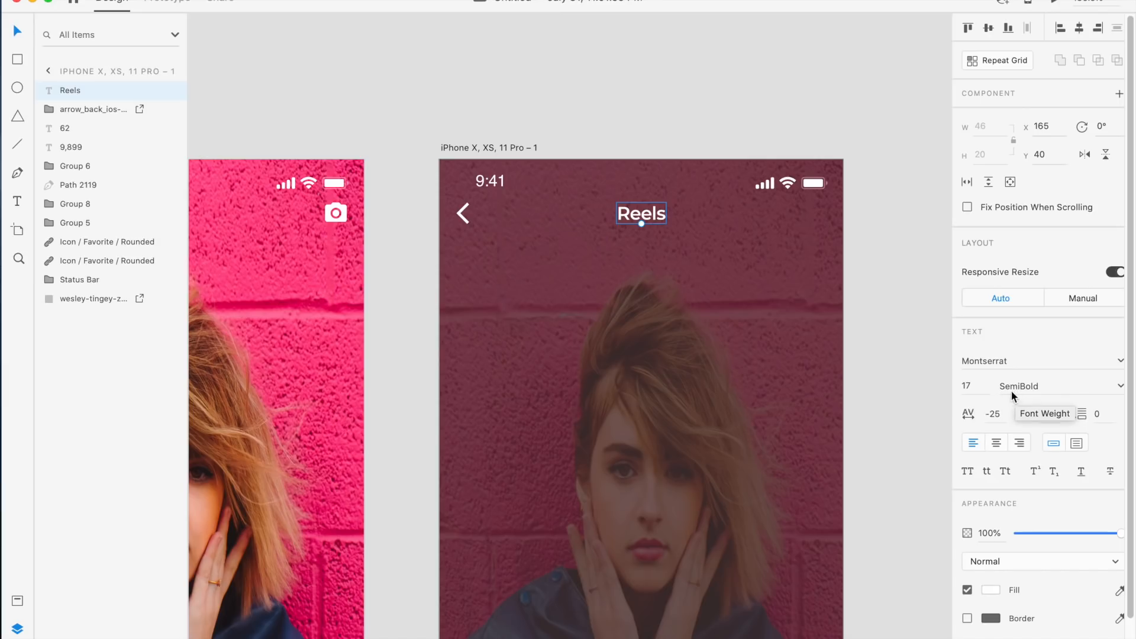
# Set the Reels title's font size to 18
pyautogui.click(974, 386)
pyautogui.write('1')
pyautogui.press('Return')
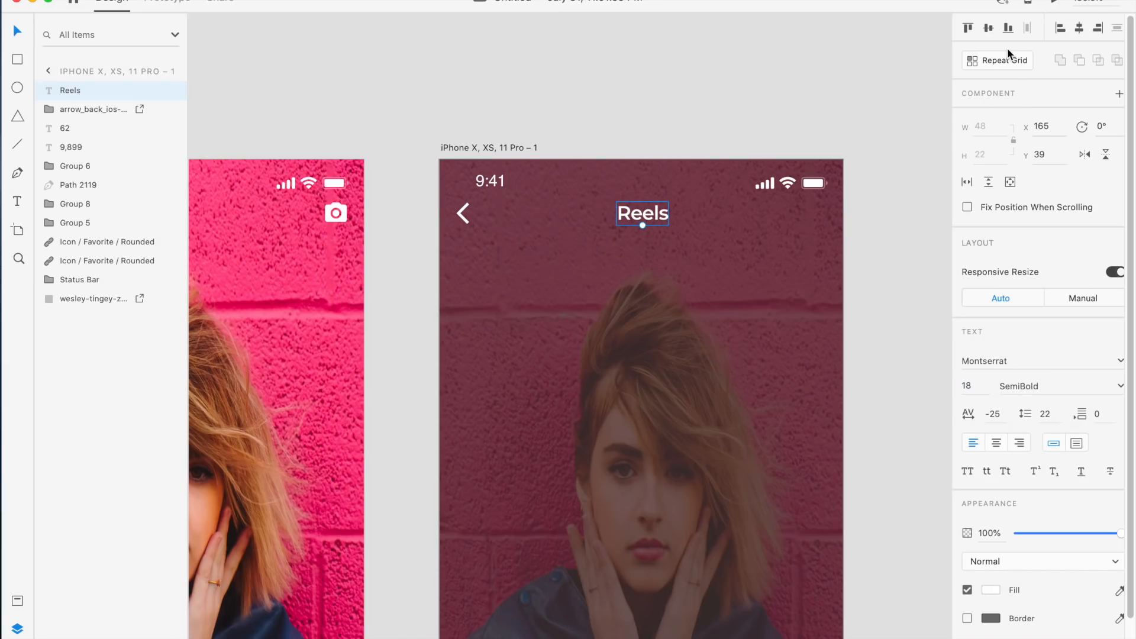
# Center the Reels title horizontally on the artboard
pyautogui.click(988, 30)
pyautogui.press('super+z')
pyautogui.click(1083, 28)
pyautogui.click(858, 268)
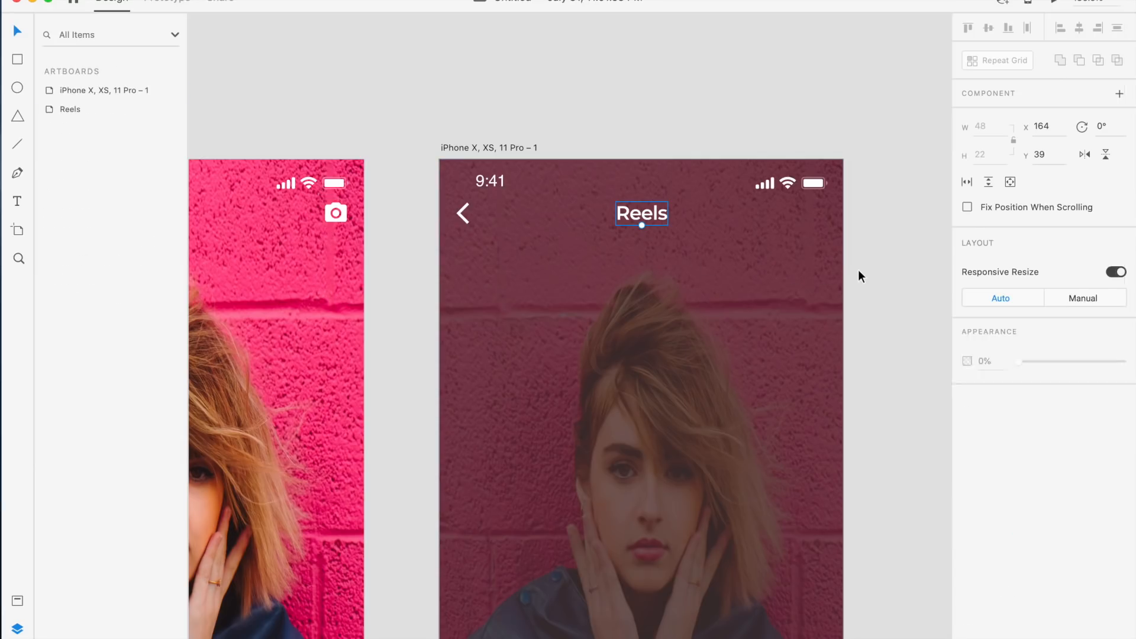
# Copy the camera icon into the iPhone artboard and nudge it left to x 335, y 38
pyautogui.click(339, 211)
pyautogui.press('super+c')
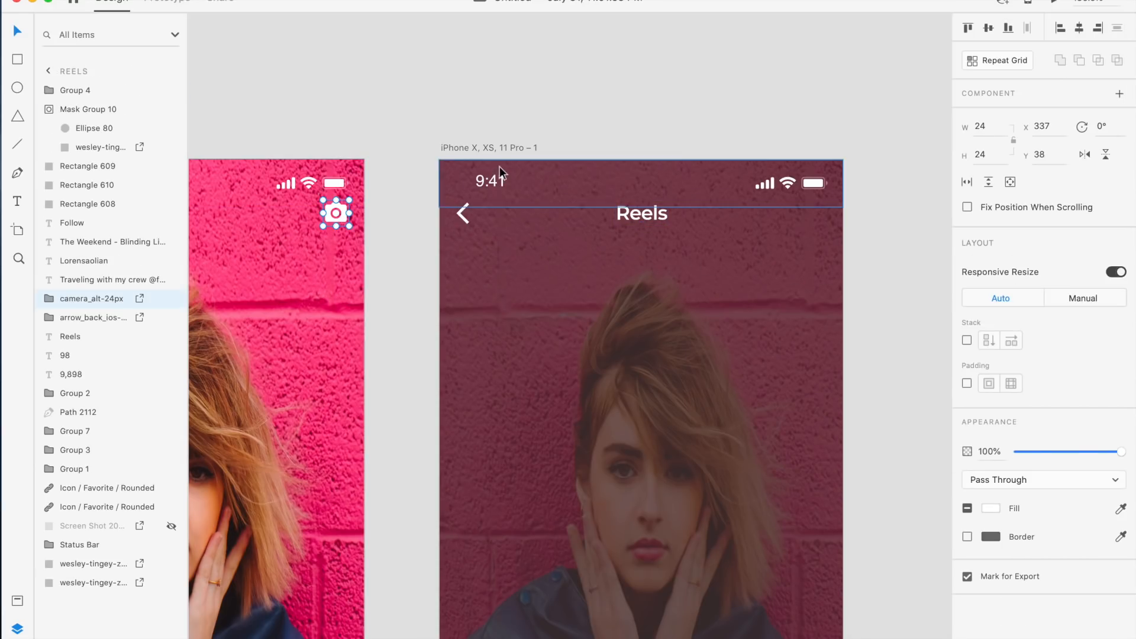
pyautogui.click(498, 145)
pyautogui.press('super+v')
pyautogui.press('alt')
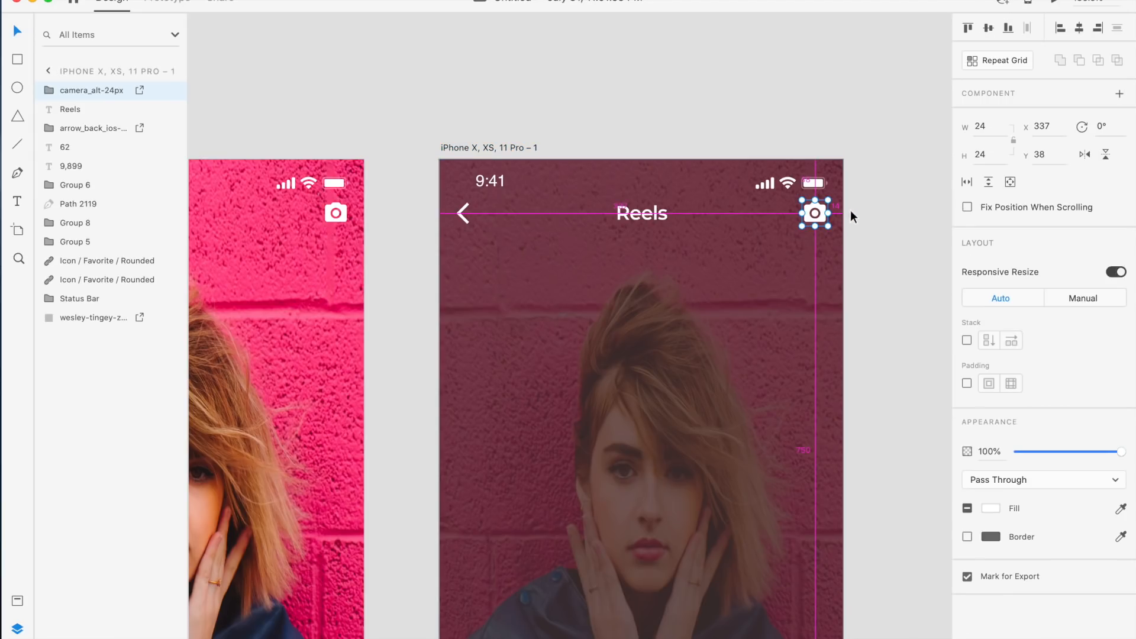
pyautogui.press('Left')
pyautogui.press('Left')
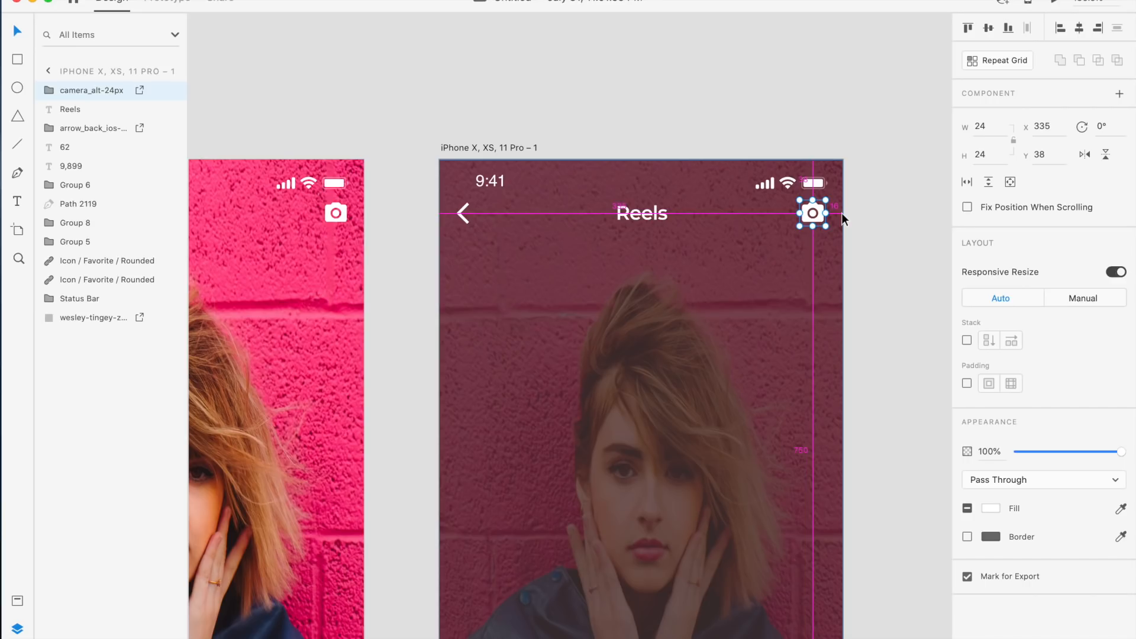
pyautogui.click(889, 211)
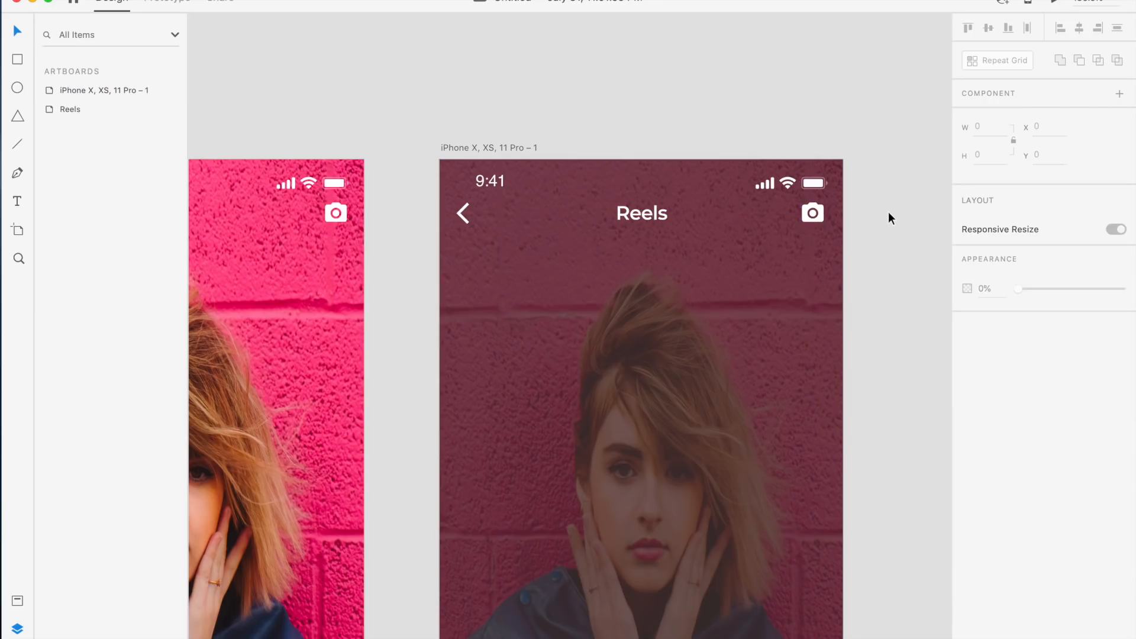
# Restore the background photo's opacity to 100%
pyautogui.scroll(2, 889, 211)
pyautogui.click(374, 135)
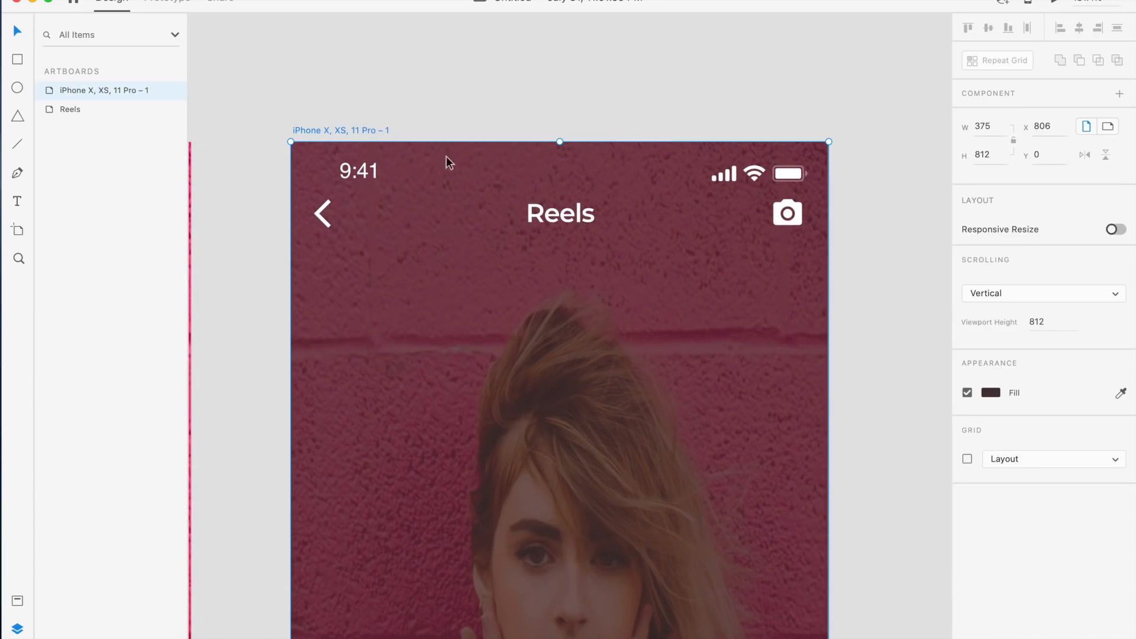
pyautogui.click(738, 297)
pyautogui.moveTo(1045, 361); pyautogui.dragTo(1121, 360)
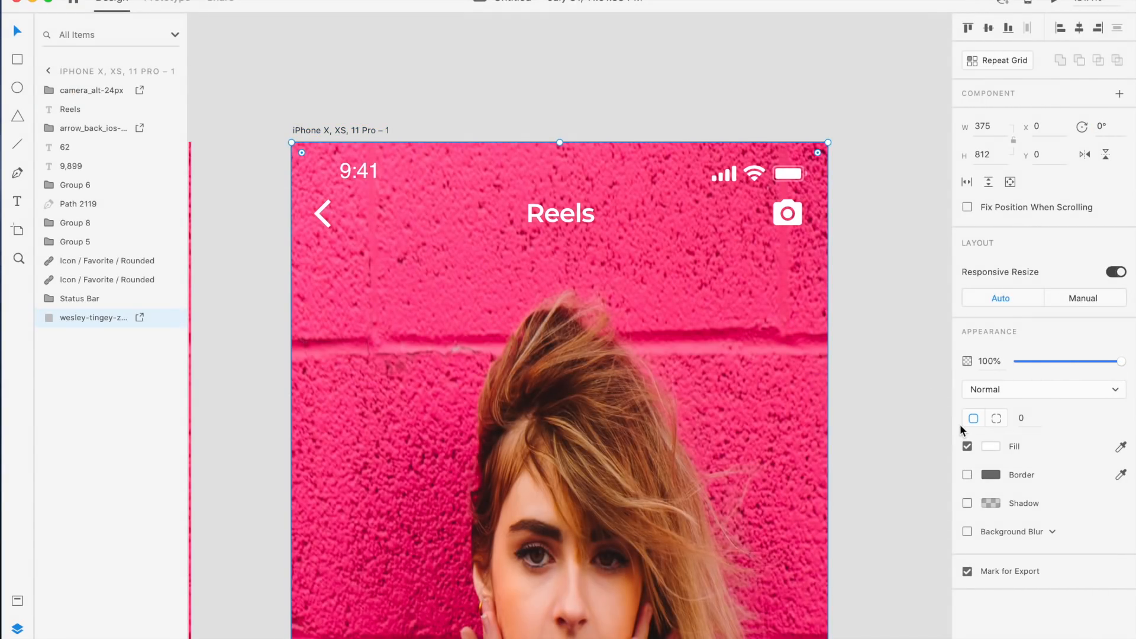
pyautogui.scroll(-10, 911, 439)
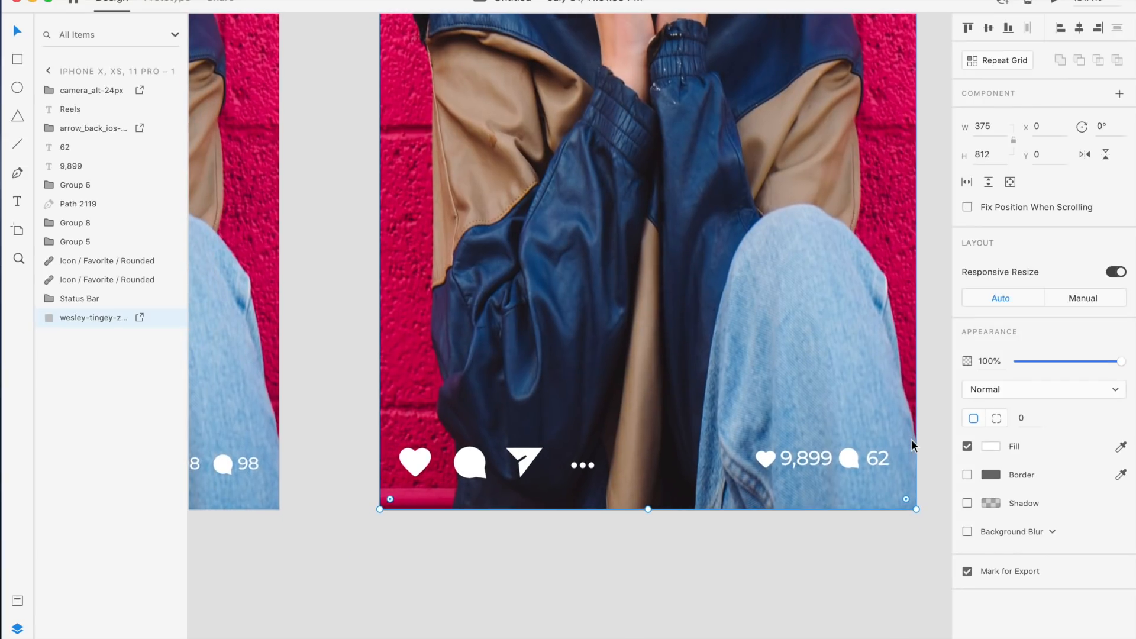
pyautogui.scroll(-5, 911, 439)
pyautogui.hscroll(-5, 911, 439)
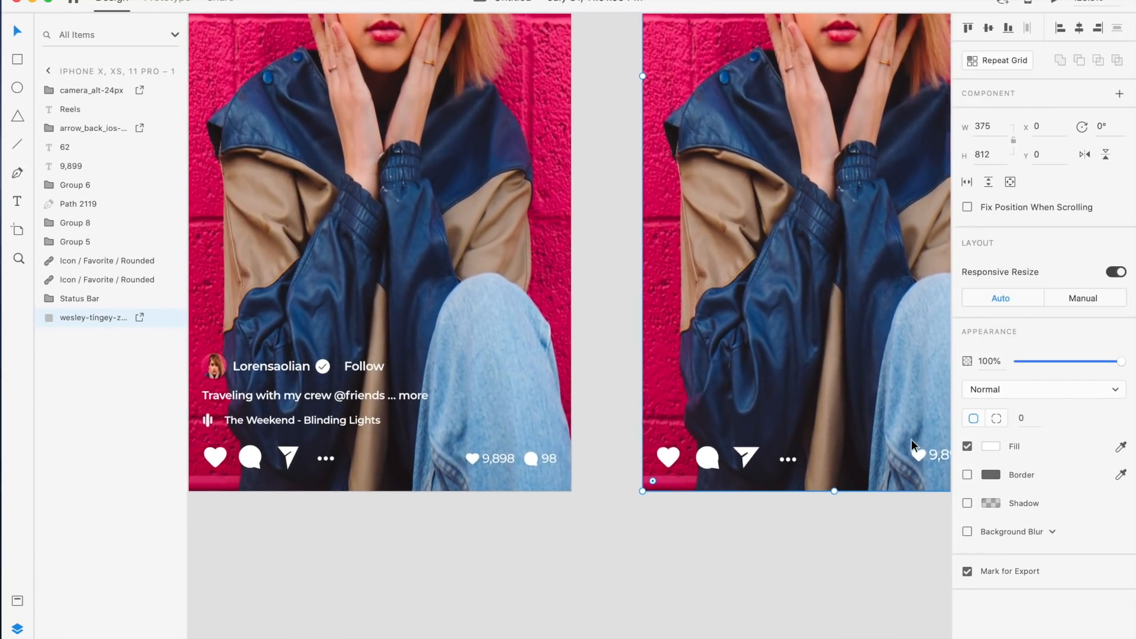
pyautogui.hscroll(3, 911, 439)
pyautogui.scroll(-3, 911, 439)
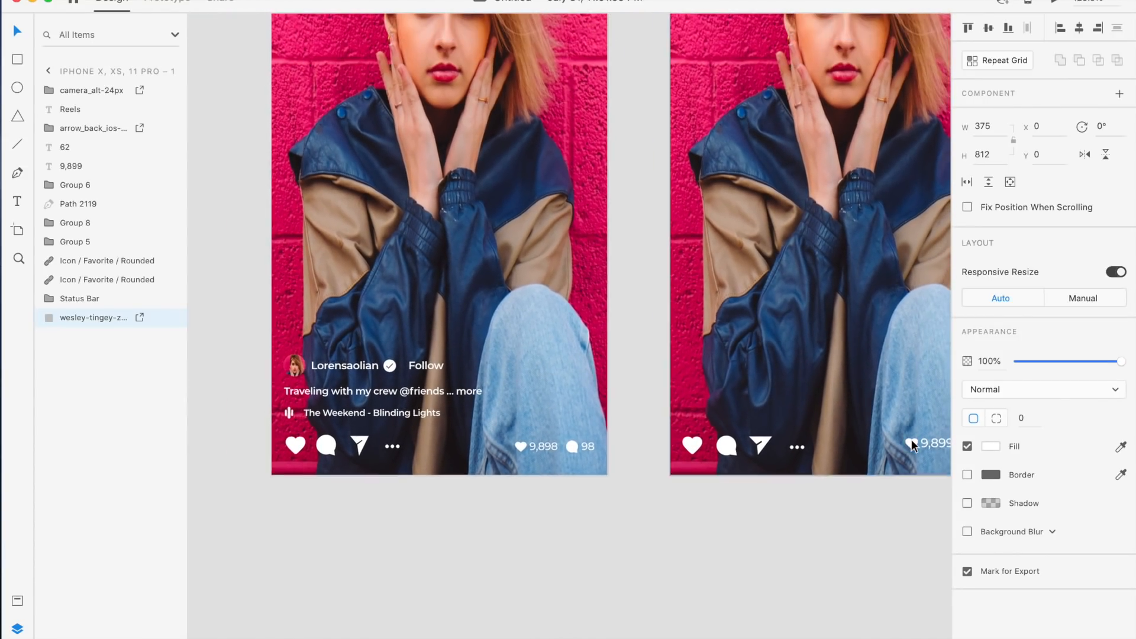
pyautogui.hscroll(3, 911, 439)
pyautogui.scroll(1, 703, 383)
pyautogui.scroll(1, 703, 383)
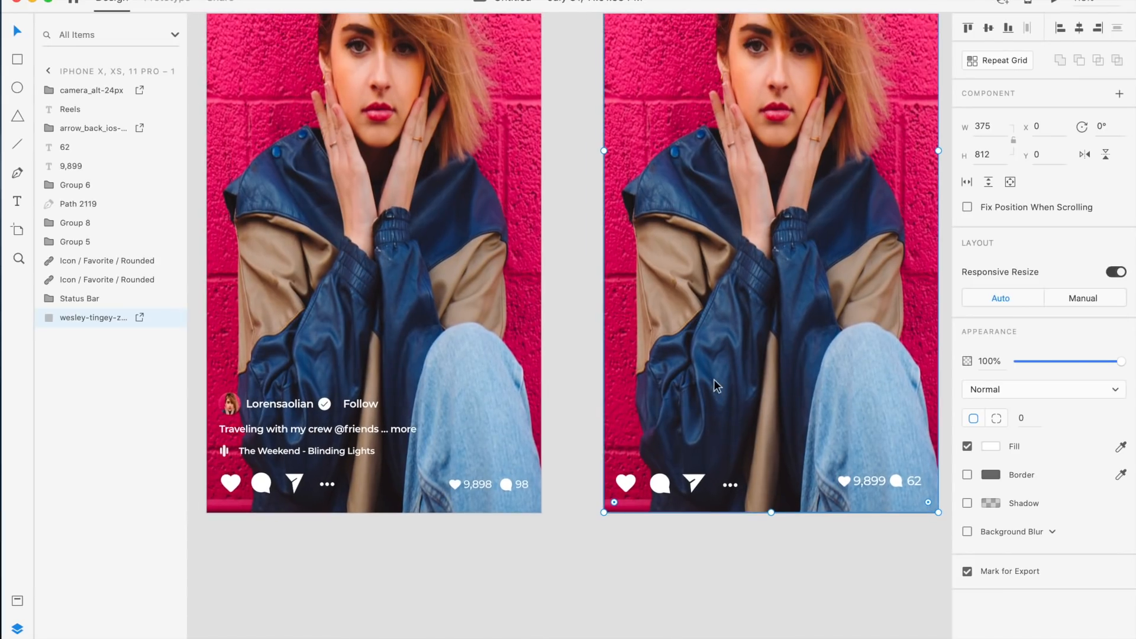
pyautogui.press('t')
pyautogui.click(638, 431)
pyautogui.write('Traveling')
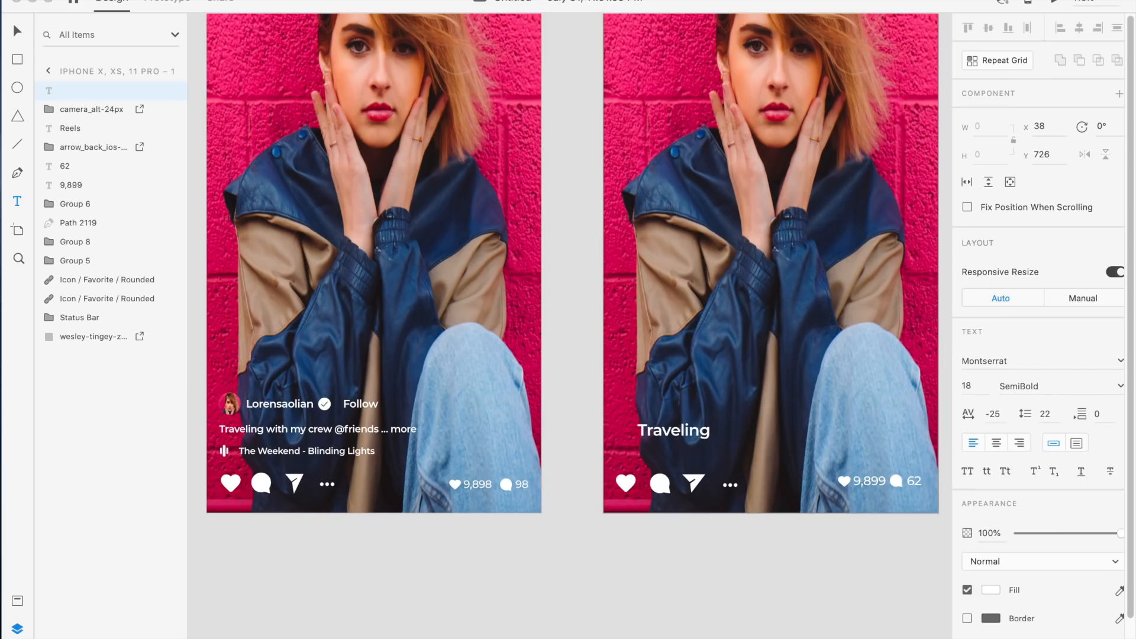
pyautogui.write(' with my crew @friends')
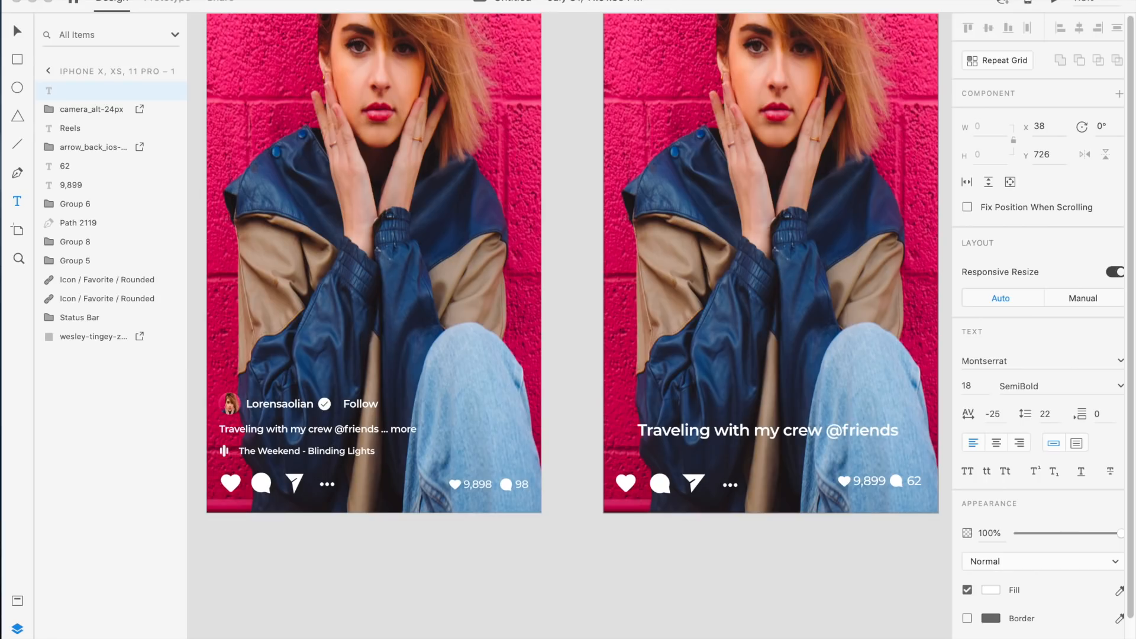
pyautogui.write(' ... mor')
pyautogui.press('Escape')
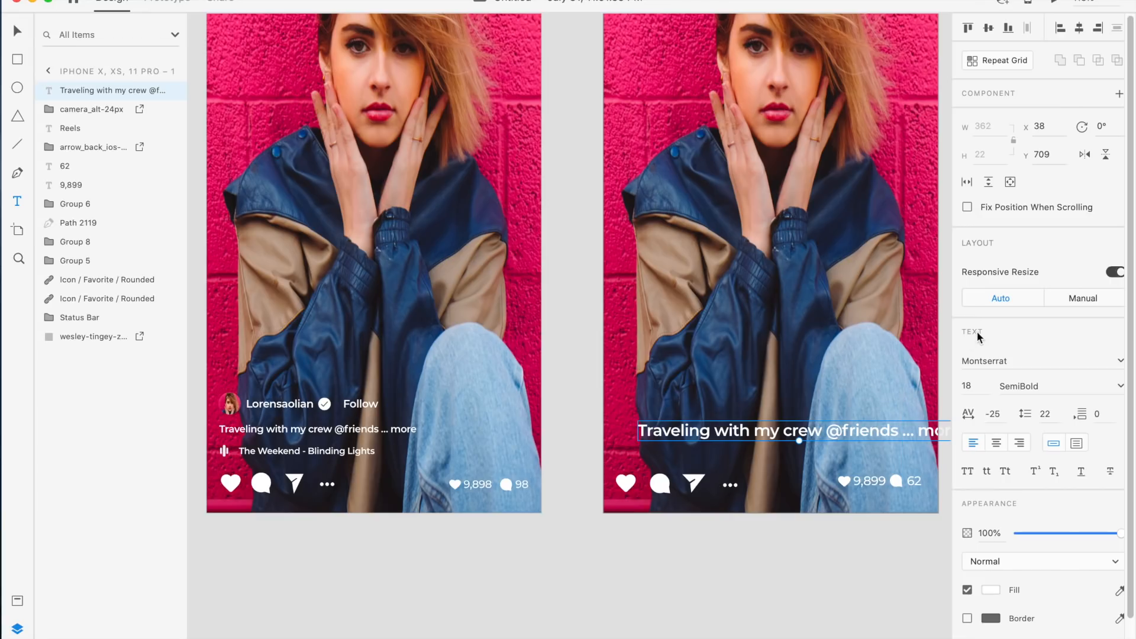
# Set the caption's font size to 12
pyautogui.click(979, 388)
pyautogui.write('12')
pyautogui.press('Return')
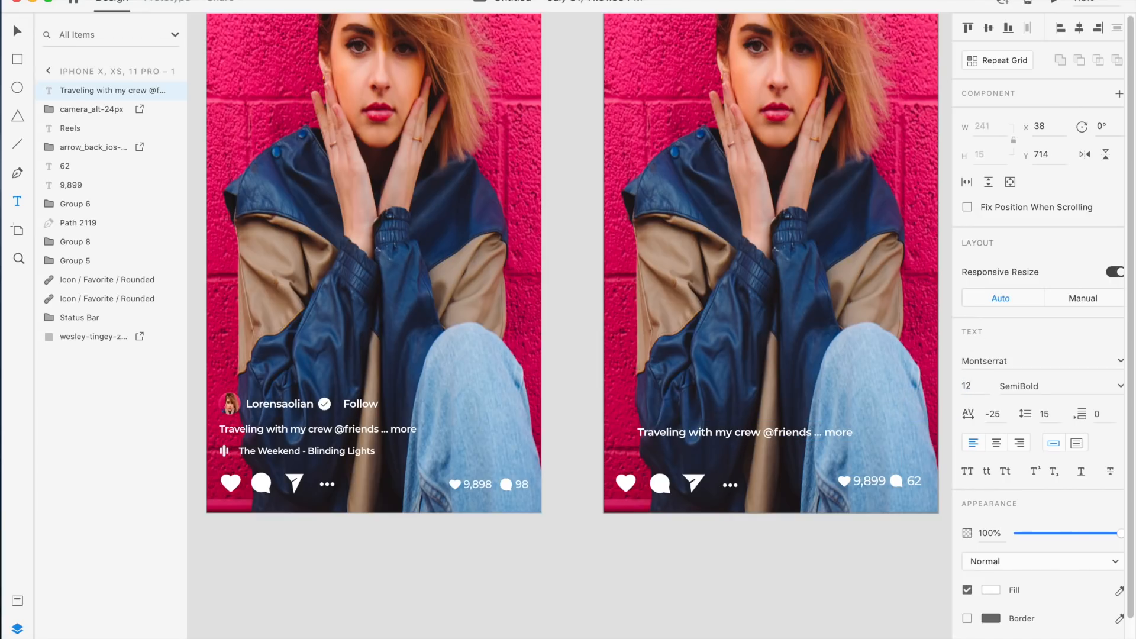
# Move the caption into place just above the action icons, at x 12, y 707
pyautogui.press('Escape')
pyautogui.moveTo(769, 442); pyautogui.dragTo(761, 446)
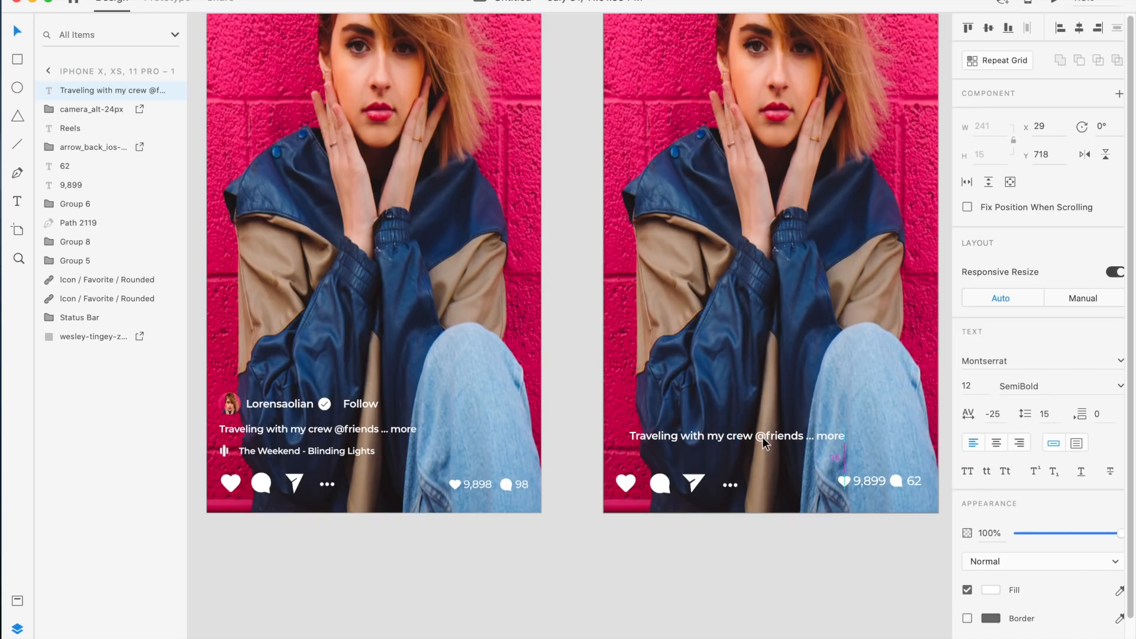
pyautogui.click(352, 430)
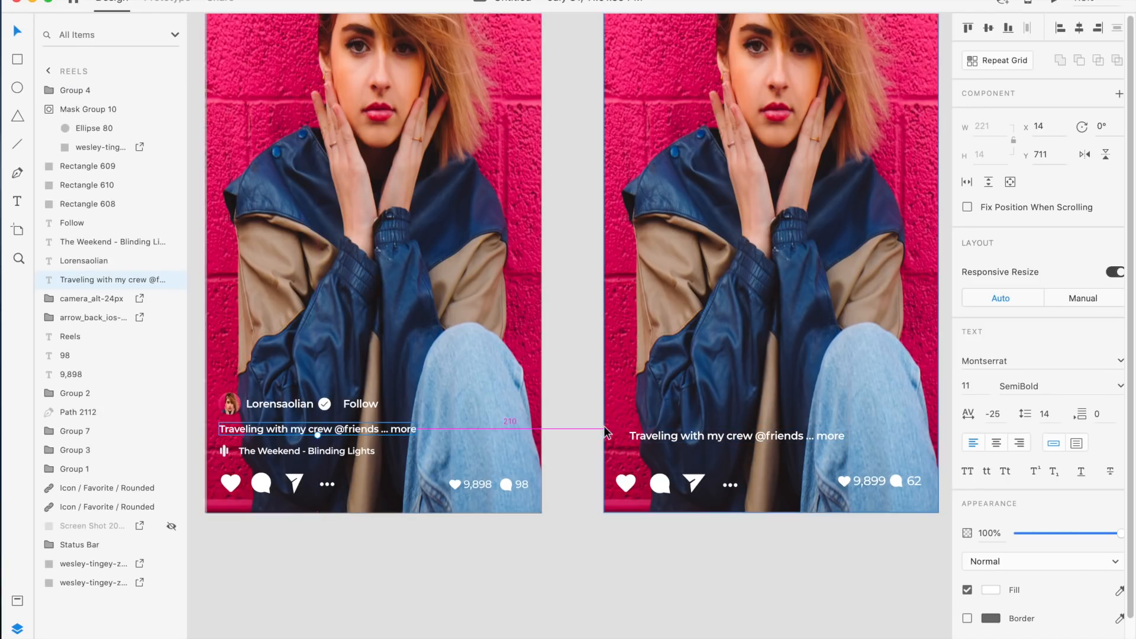
pyautogui.click(716, 438)
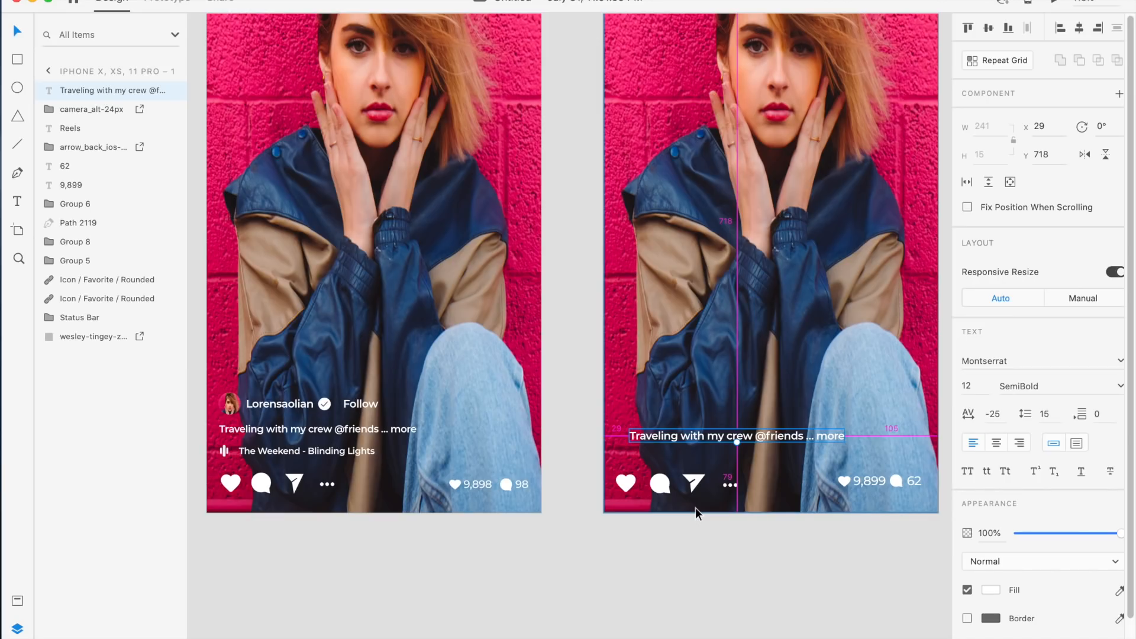
pyautogui.hotkey('shift', 'Up')
pyautogui.press('alt')
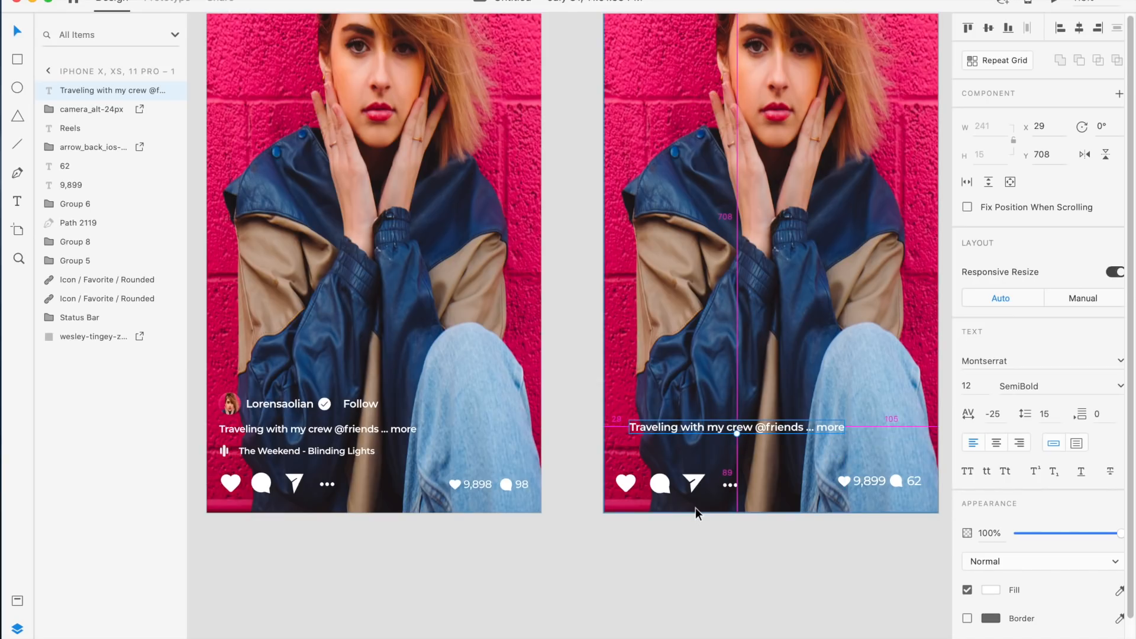
pyautogui.press('Up')
pyautogui.moveTo(696, 428); pyautogui.dragTo(681, 424)
pyautogui.scroll(5, 680, 423)
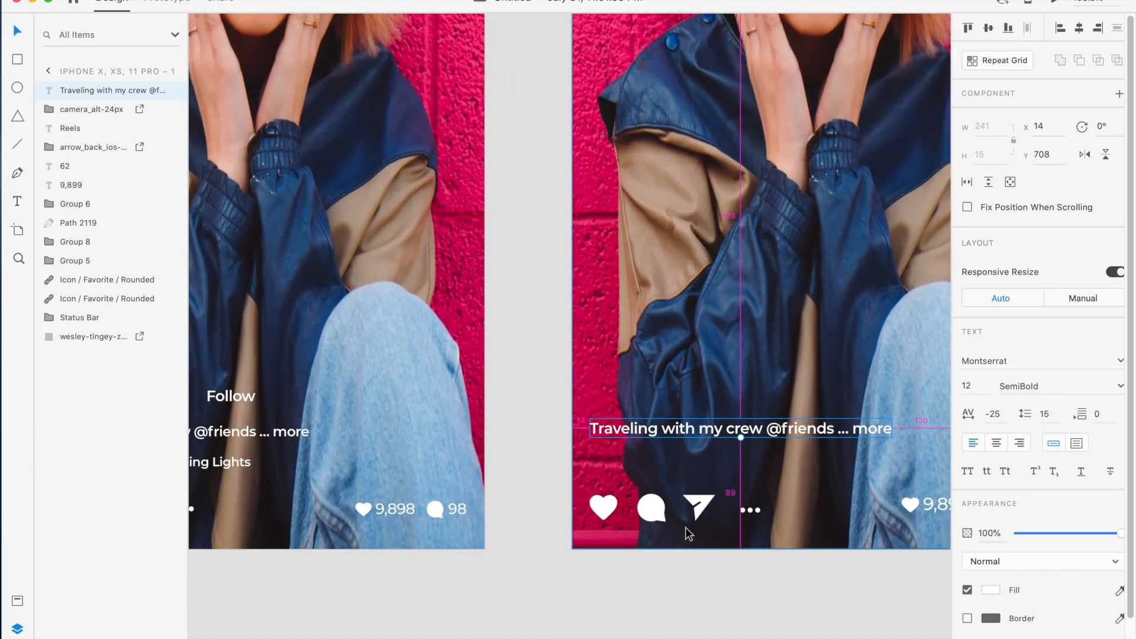
pyautogui.press('Up')
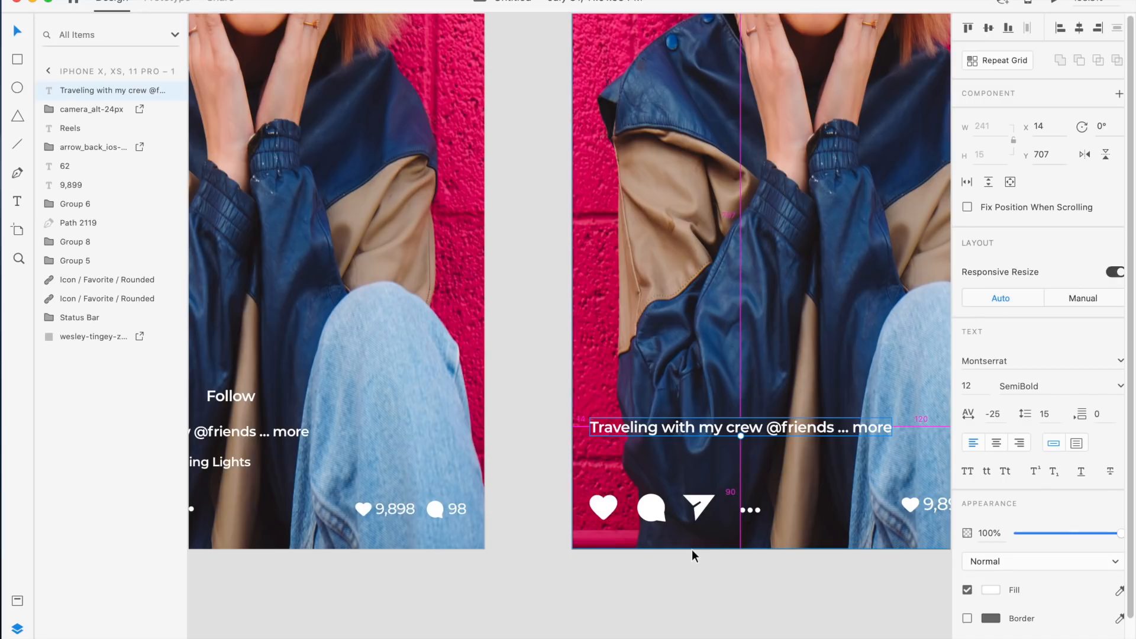
pyautogui.click(608, 514)
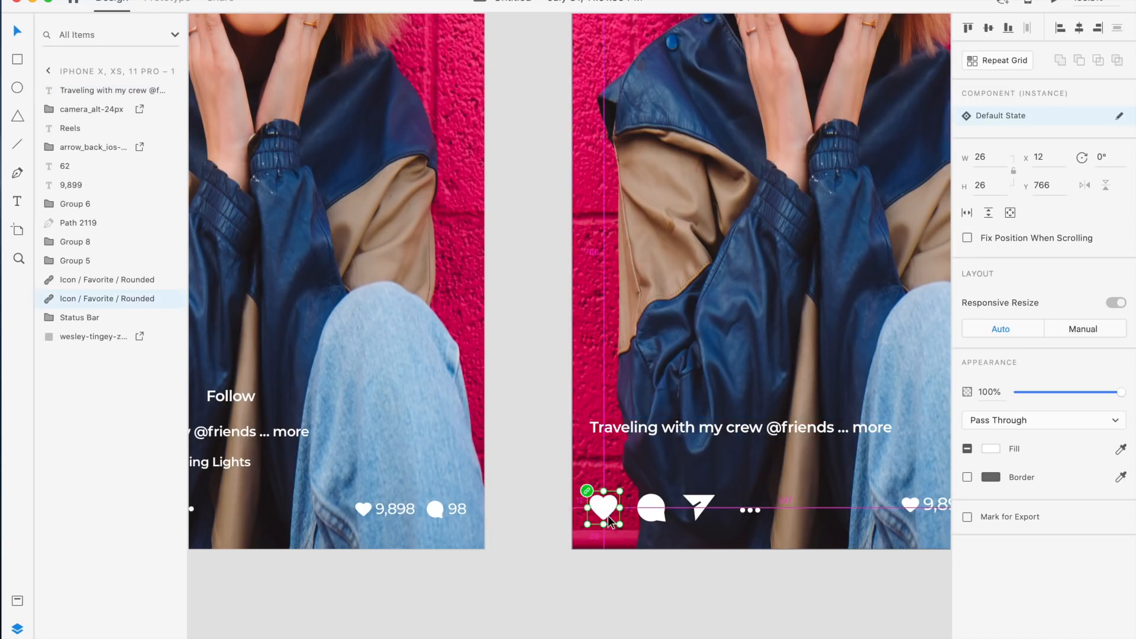
pyautogui.click(609, 427)
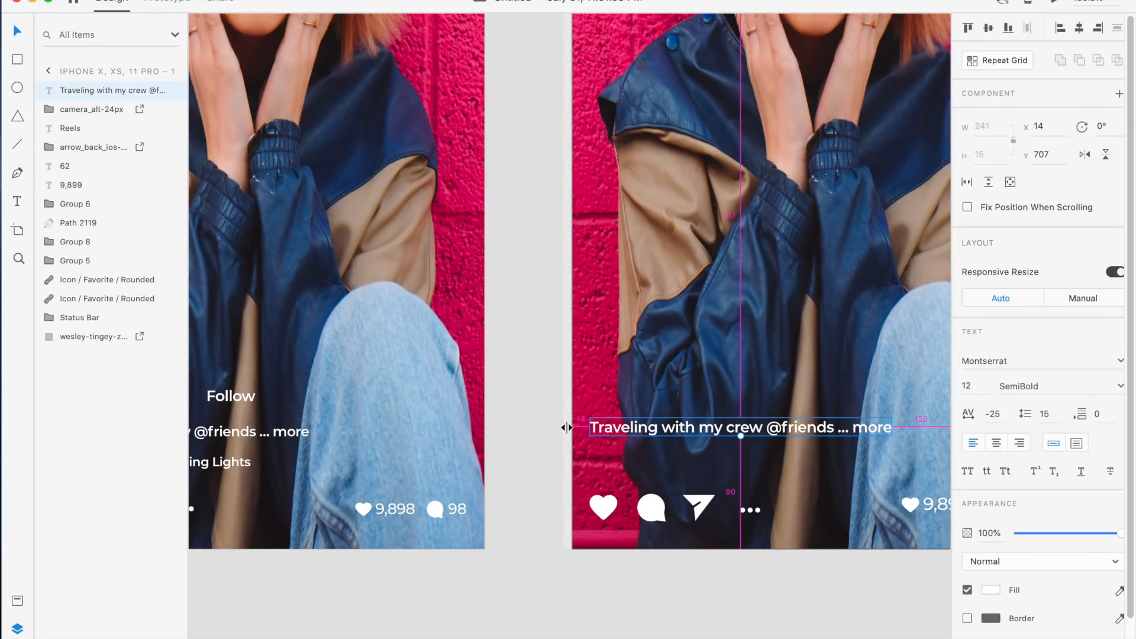
pyautogui.press('Left')
pyautogui.press('Left')
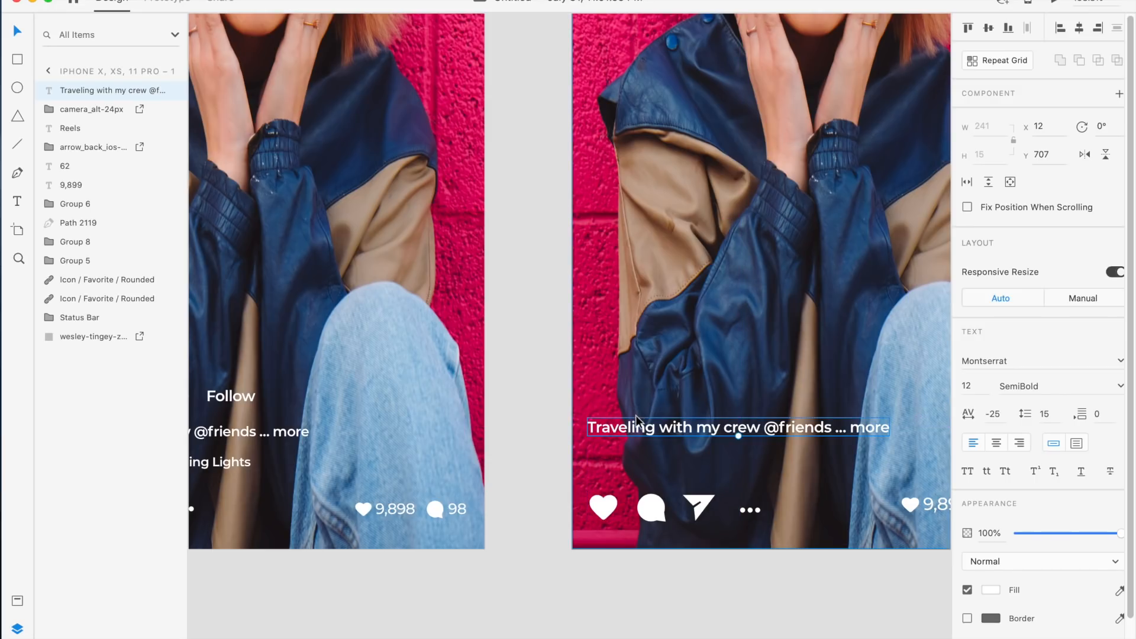
pyautogui.scroll(-3, 637, 451)
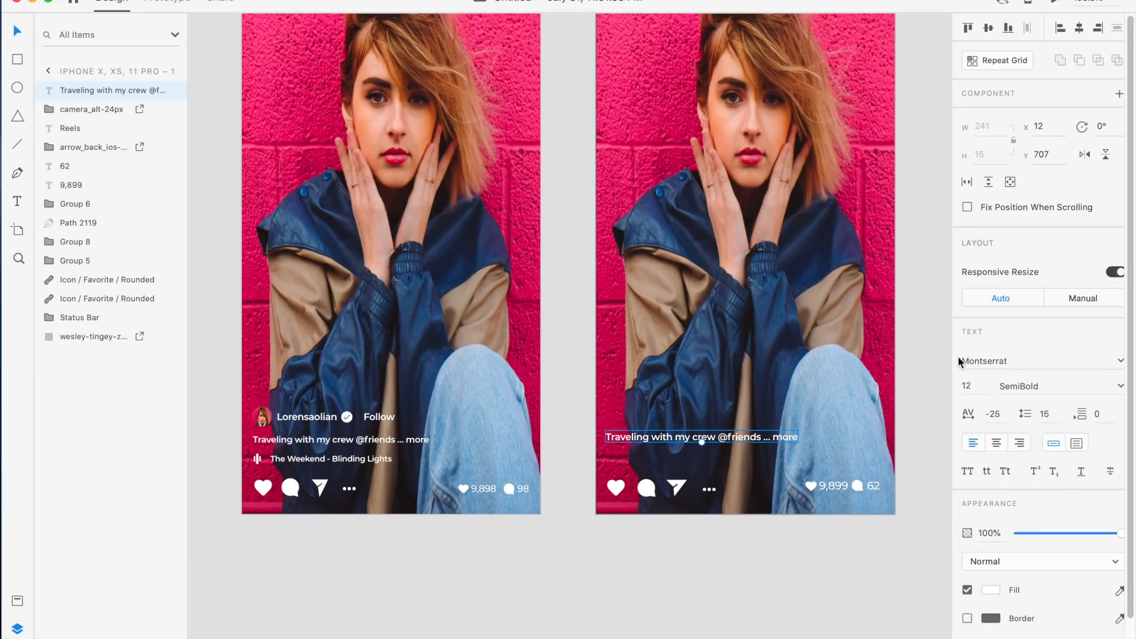
# Try the caption at font size 10, then set it back to 12
pyautogui.write('10')
pyautogui.press('Return')
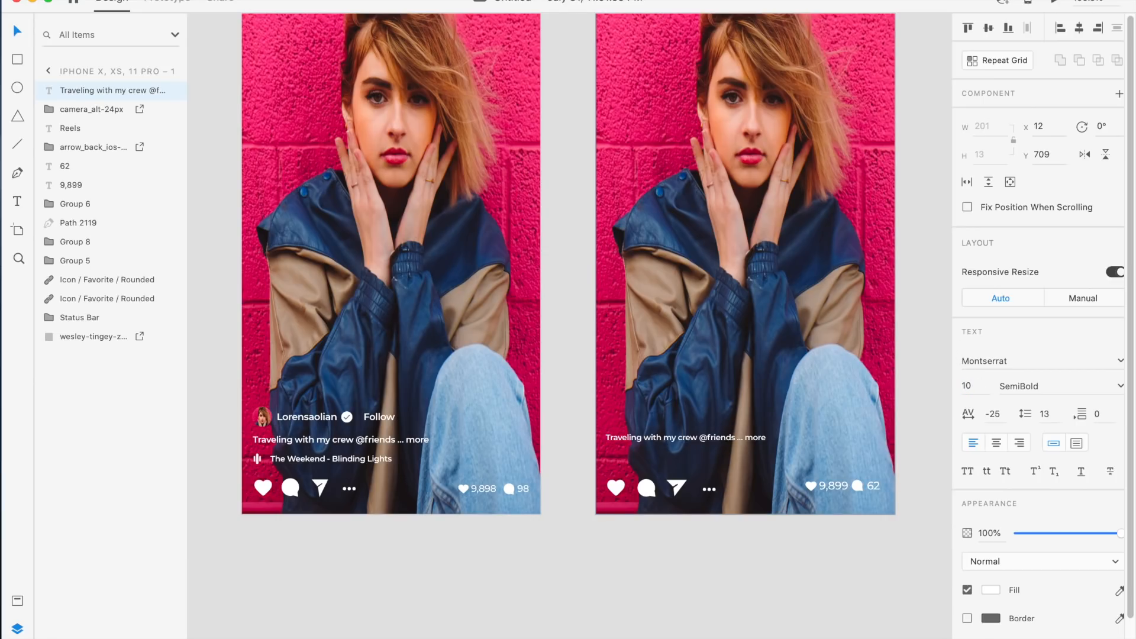
pyautogui.click(981, 386)
pyautogui.write('12')
pyautogui.press('Return')
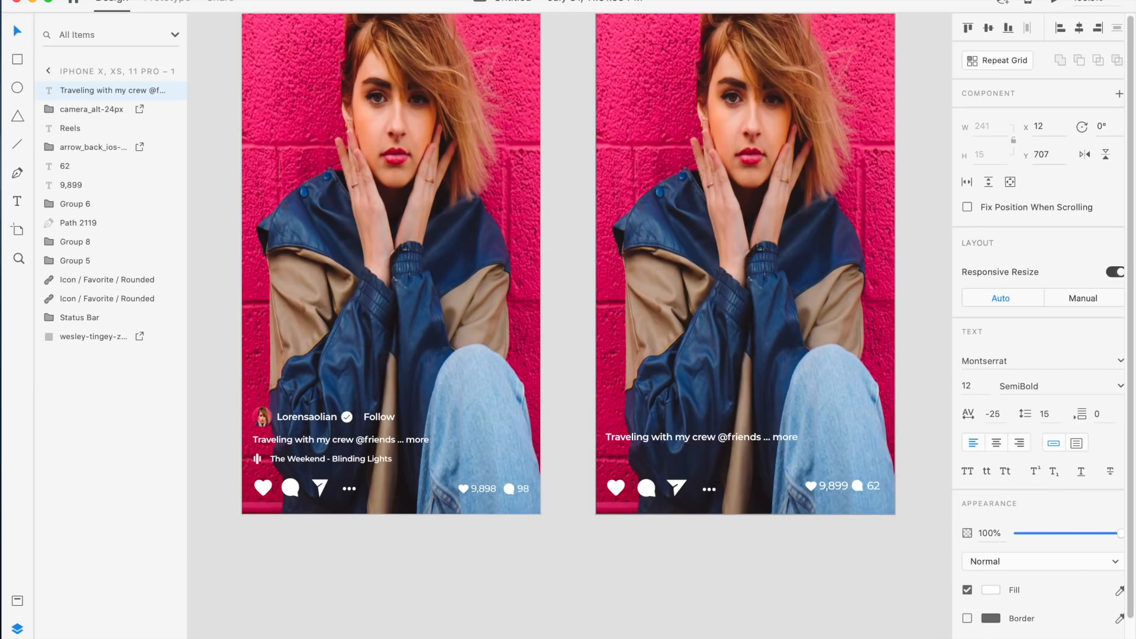
# Duplicate the caption below itself and change the copy's text to "The Weekend - Blinding Lights"
pyautogui.click(683, 460)
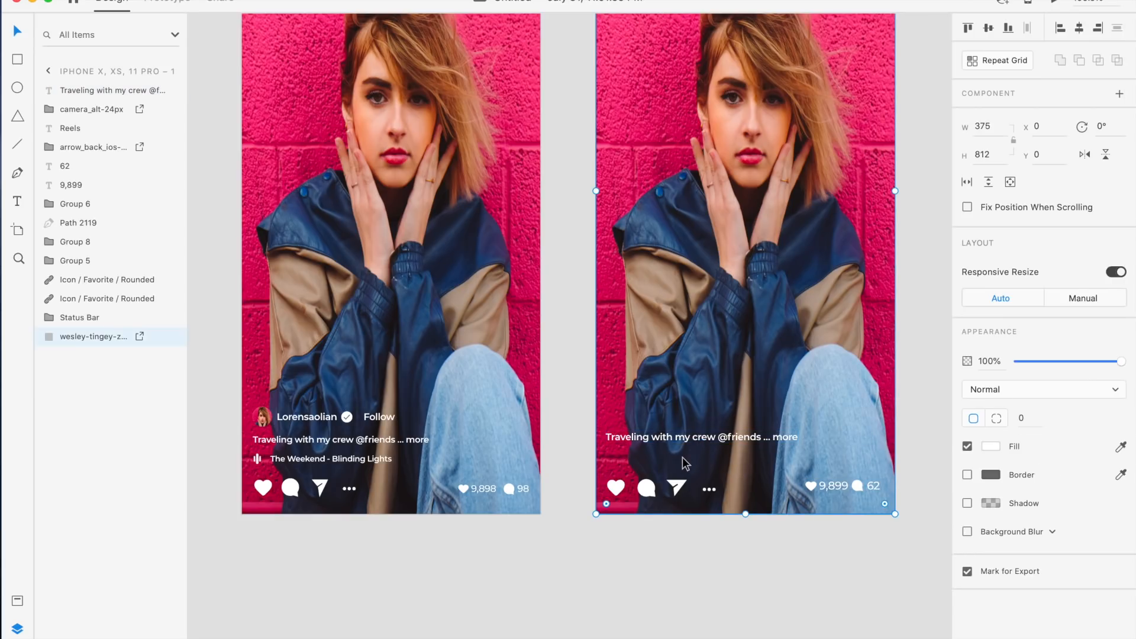
pyautogui.scroll(5, 683, 457)
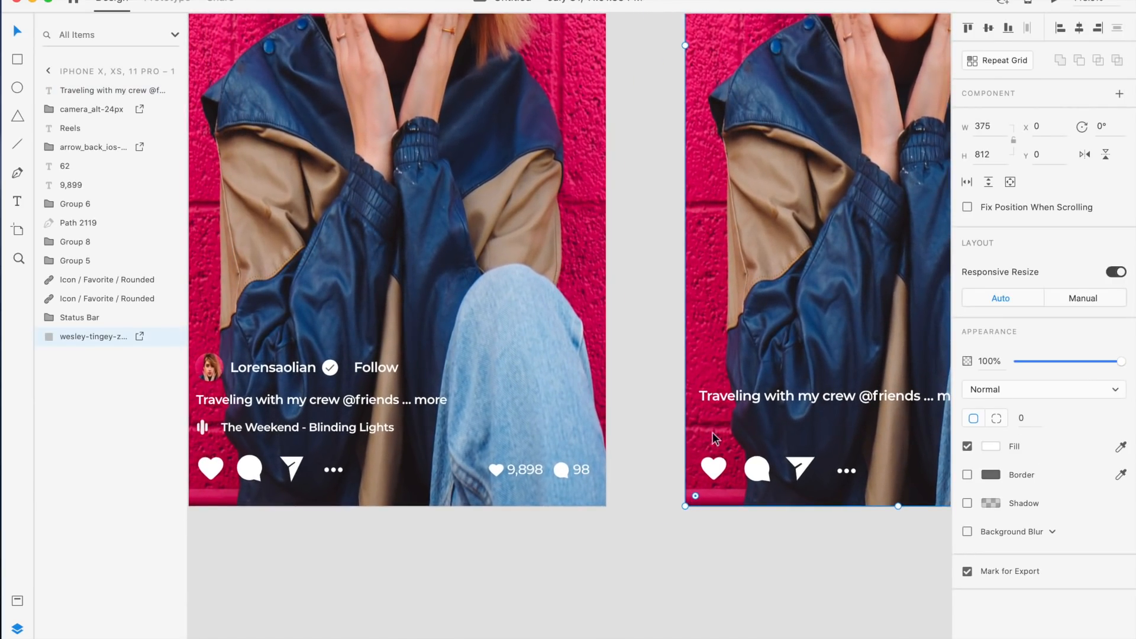
pyautogui.click(751, 395)
pyautogui.hscroll(2, 751, 391)
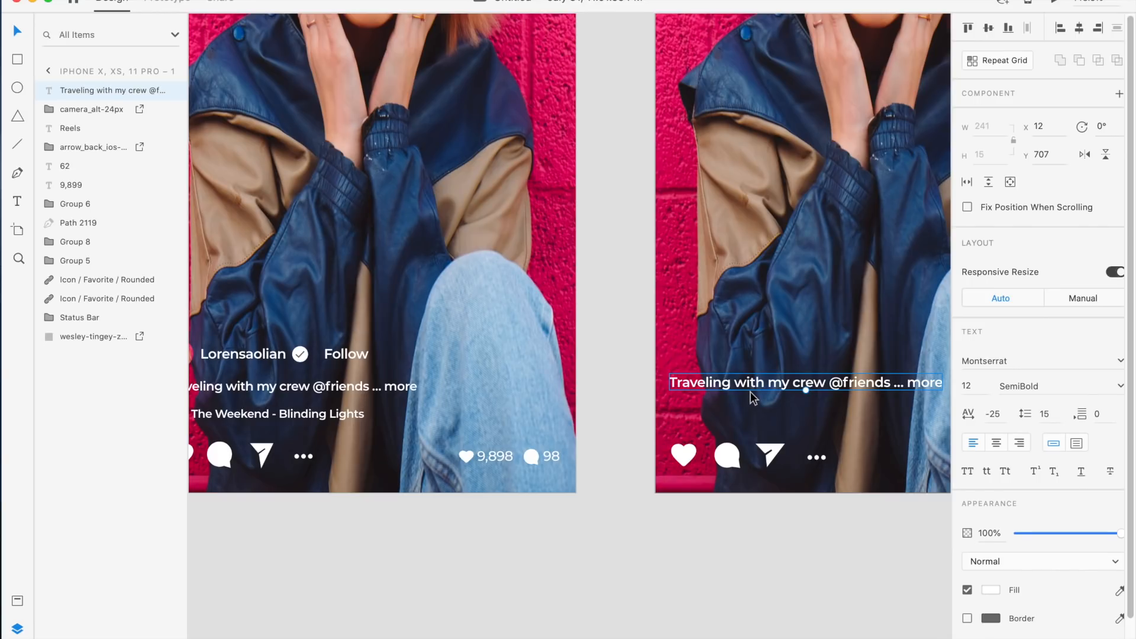
pyautogui.press('super+d')
pyautogui.moveTo(755, 388); pyautogui.dragTo(759, 416)
pyautogui.doubleClick(760, 417)
pyautogui.write('The Weekend')
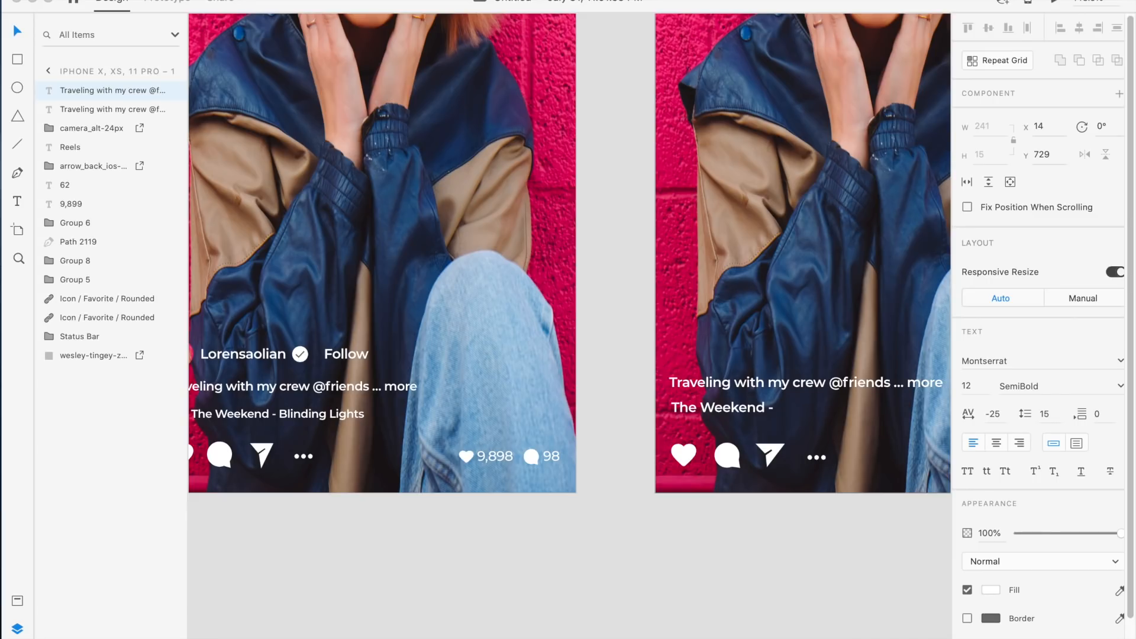
pyautogui.write(' - Blinding Lights')
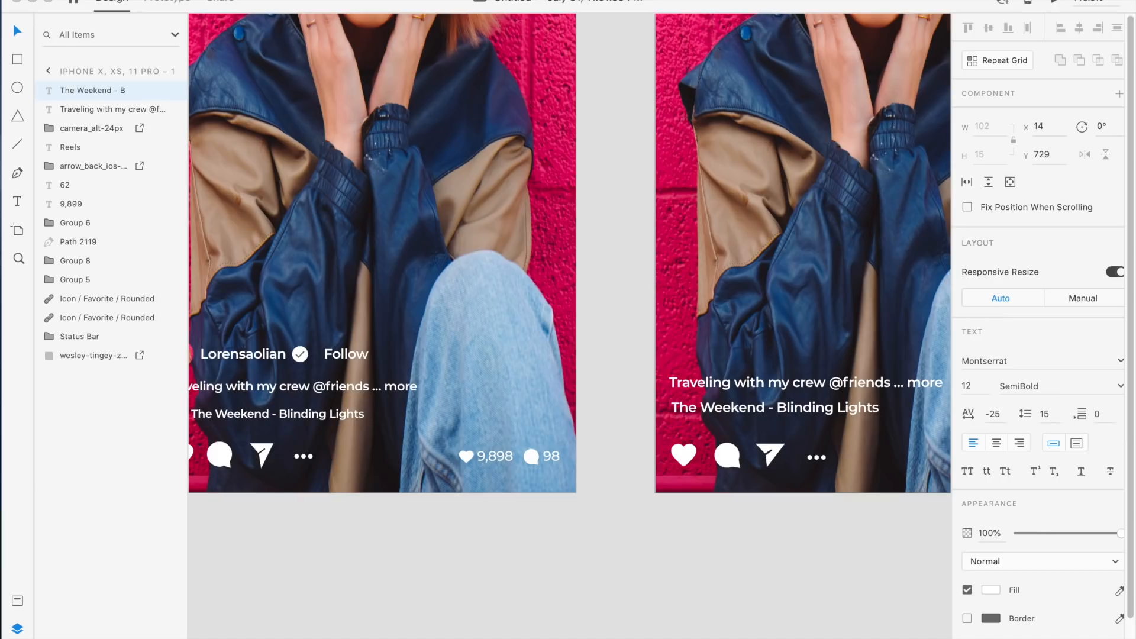
pyautogui.press('Escape')
# Set the song line's font size to 10 and move it to x 36, y 735 below the caption
pyautogui.click(981, 391)
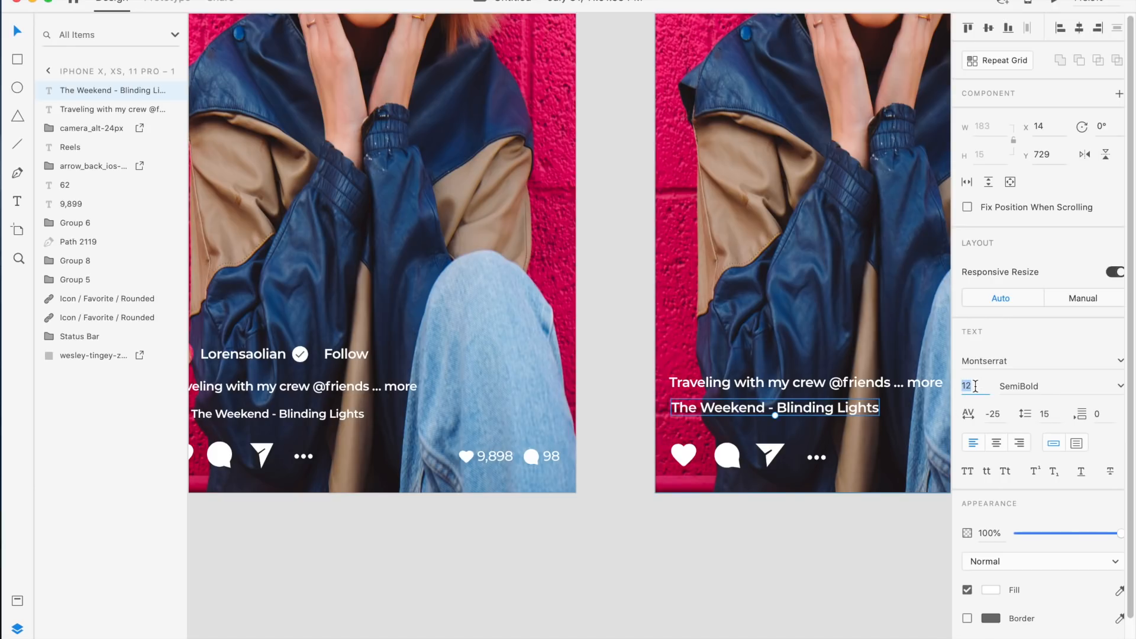
pyautogui.write('10')
pyautogui.press('Return')
pyautogui.moveTo(766, 410); pyautogui.dragTo(800, 419)
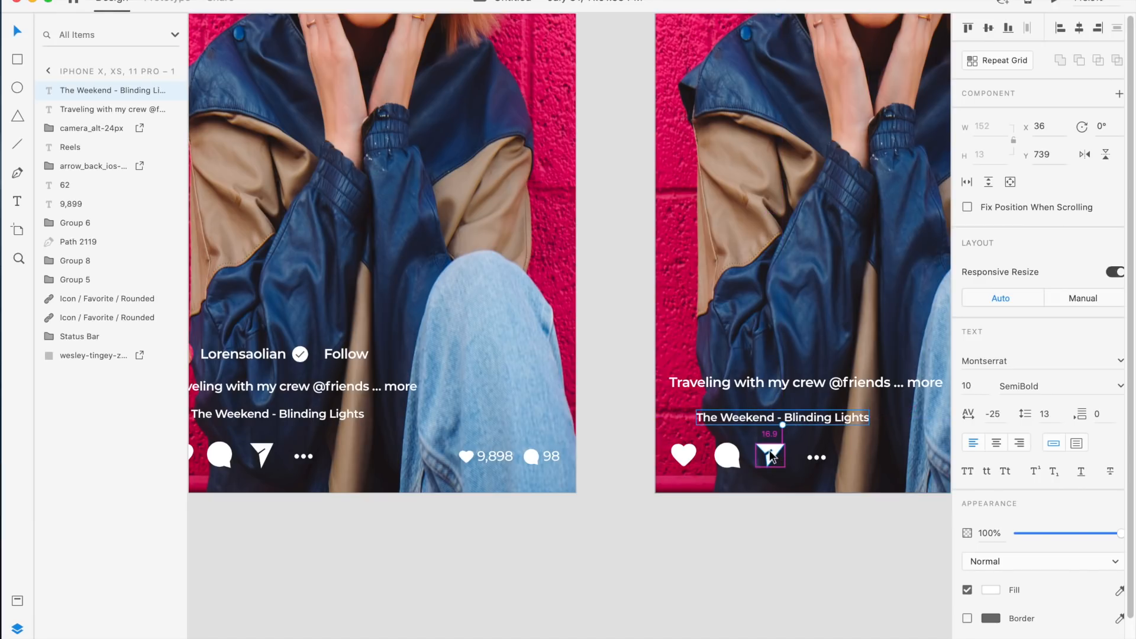
pyautogui.press('Down')
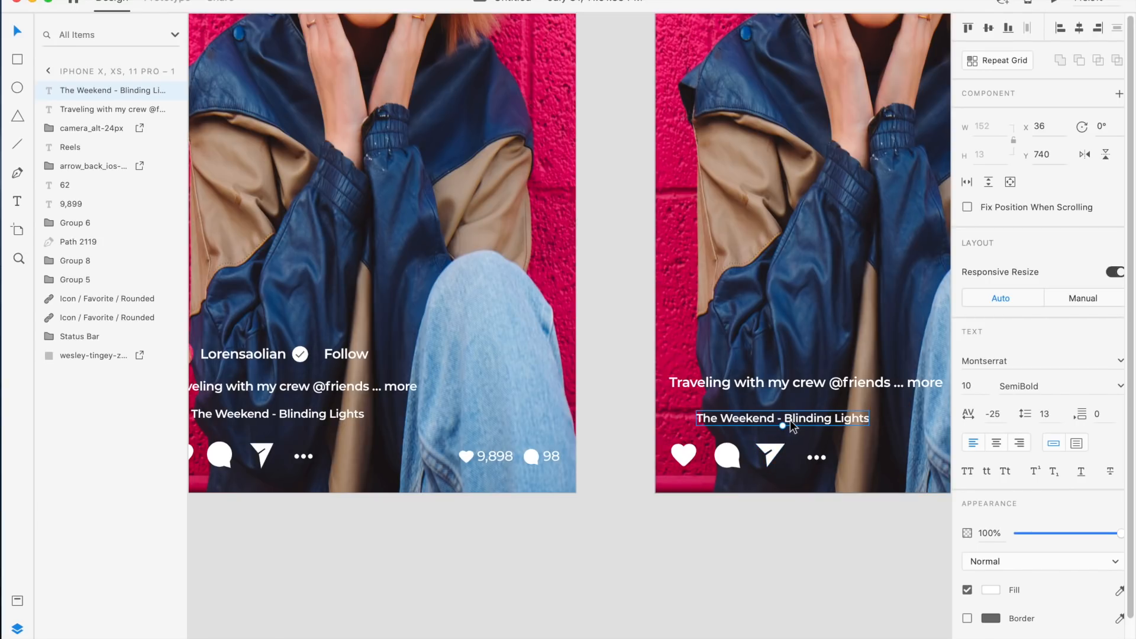
pyautogui.hscroll(-3, 789, 392)
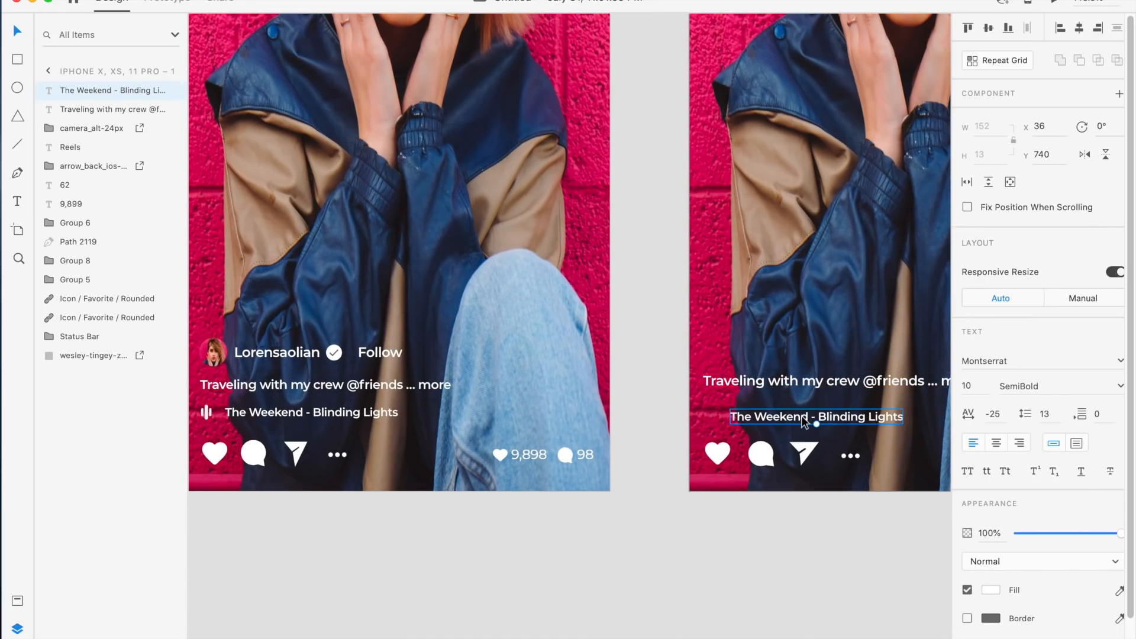
pyautogui.moveTo(803, 416); pyautogui.dragTo(803, 410)
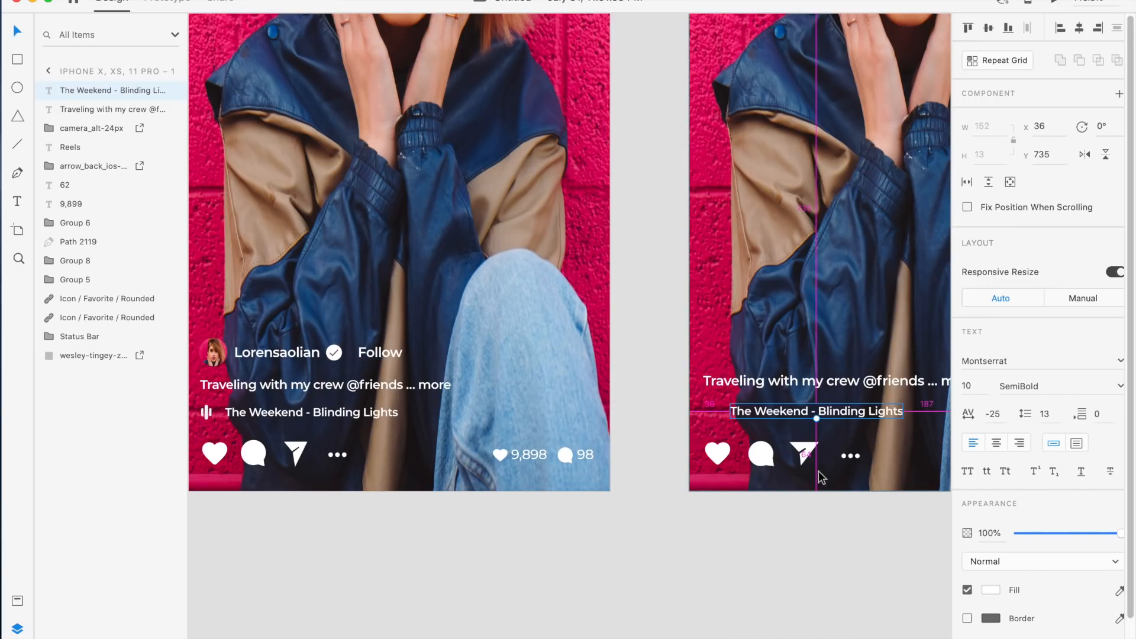
pyautogui.click(712, 424)
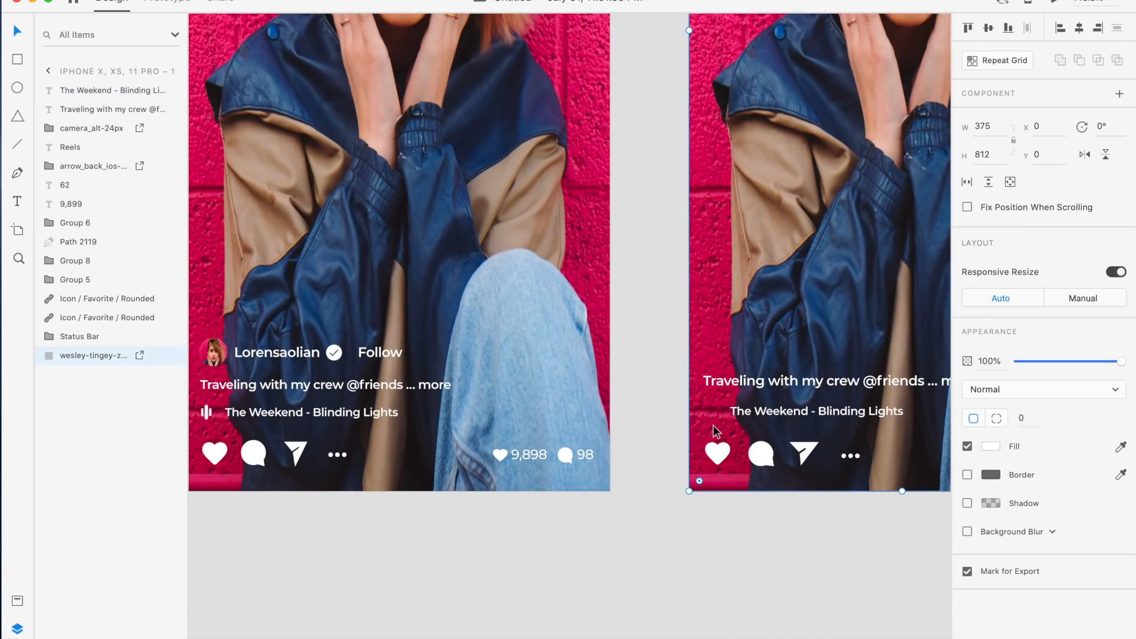
# Draw a thin rectangle about 3 × 10 px left of the song line
pyautogui.hscroll(-2, 712, 425)
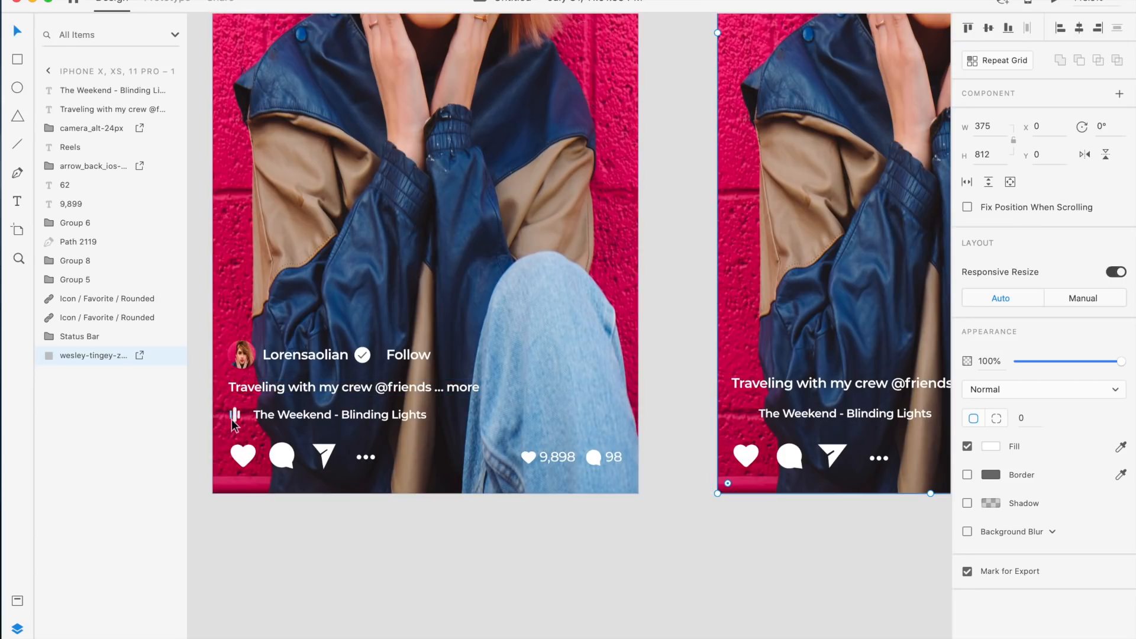
pyautogui.scroll(3, 906, 448)
pyautogui.scroll(3, 906, 448)
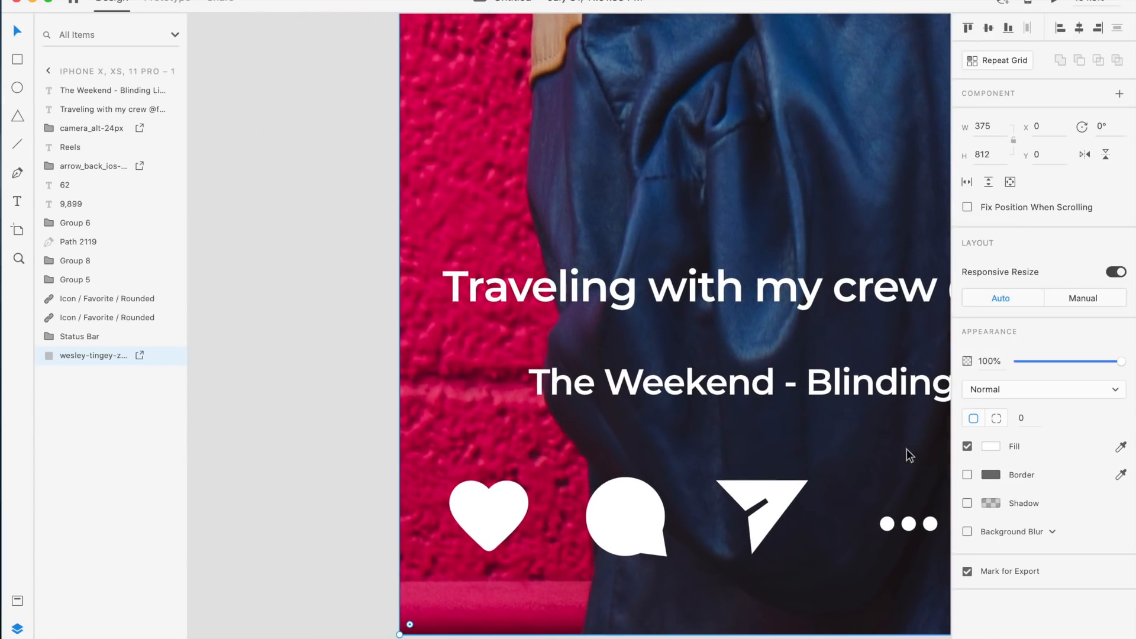
pyautogui.click(17, 59)
pyautogui.scroll(3, 469, 374)
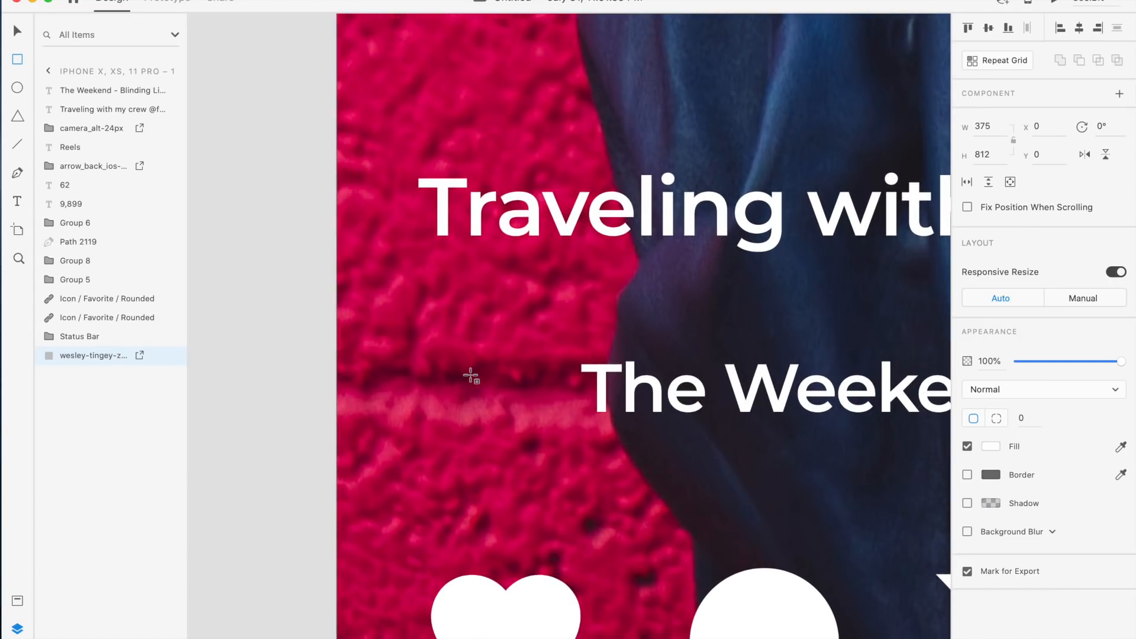
pyautogui.moveTo(487, 359); pyautogui.dragTo(509, 426)
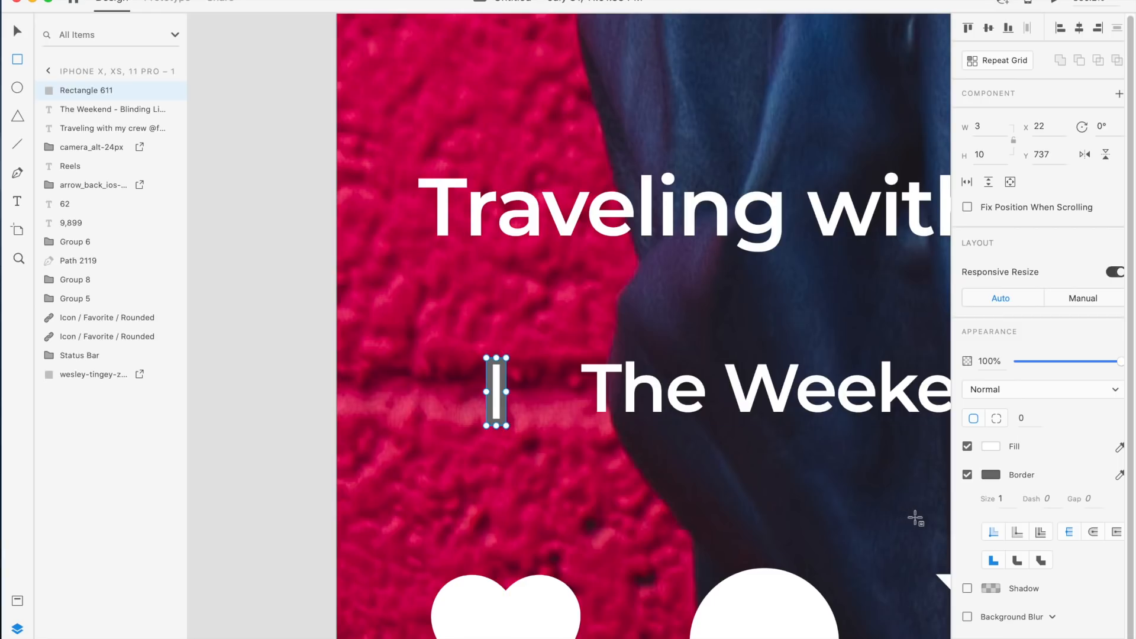
# Remove the bar's border and round its corners to a radius of 50
pyautogui.click(969, 475)
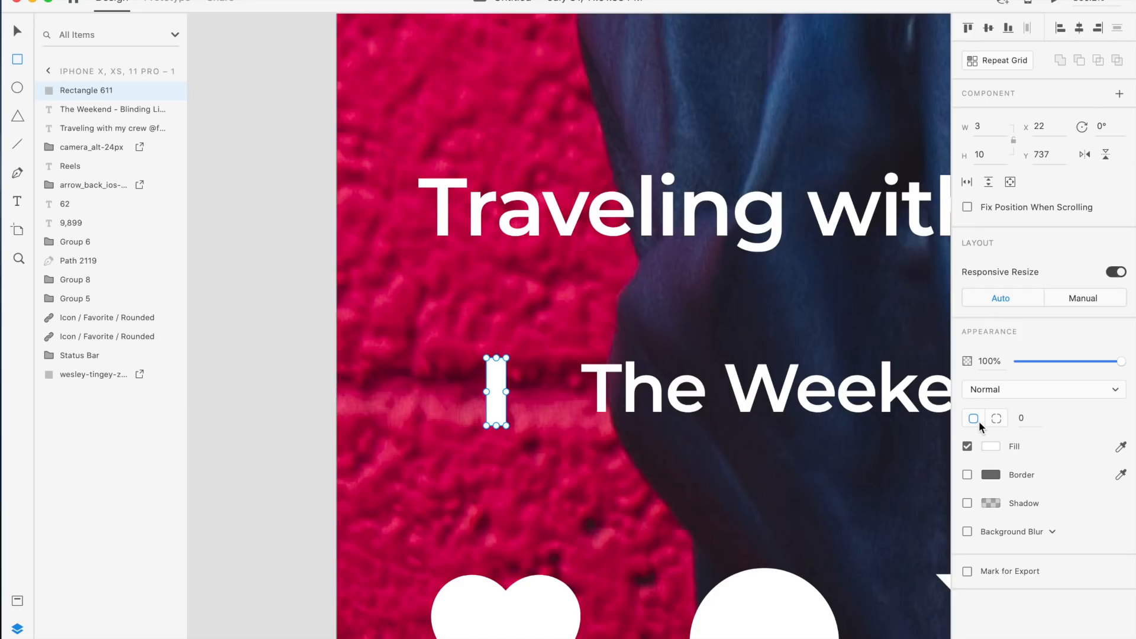
pyautogui.click(1025, 418)
pyautogui.press('Return')
# Duplicate the rounded bar and place the copy beside the original
pyautogui.press('v')
pyautogui.scroll(3, 504, 390)
pyautogui.moveTo(507, 391)
pyautogui.mouseDown()
pyautogui.moveTo(496, 392)
pyautogui.moveTo(524, 387)
pyautogui.mouseUp()
pyautogui.press('super+d')
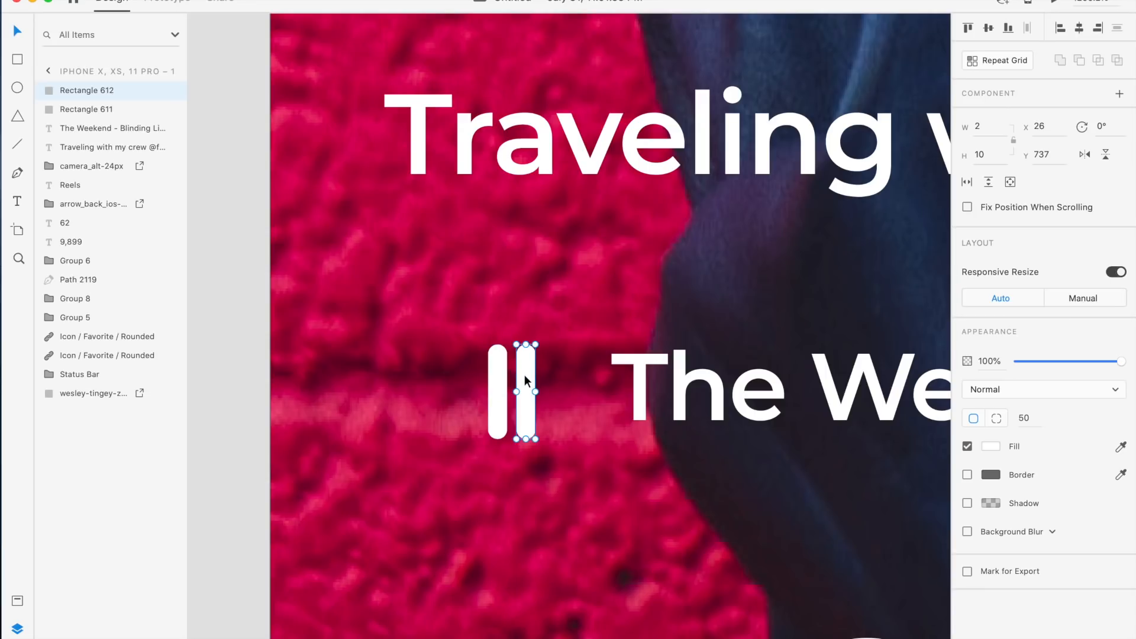
# Add a third bar and adjust the bars' heights to form a sound-wave icon
pyautogui.moveTo(526, 344); pyautogui.dragTo(471, 375)
pyautogui.press('super+d')
pyautogui.click(590, 419)
pyautogui.click(467, 386)
pyautogui.moveTo(469, 353); pyautogui.dragTo(477, 392)
pyautogui.click(531, 365)
pyautogui.scroll(5, 469, 384)
pyautogui.click(577, 397)
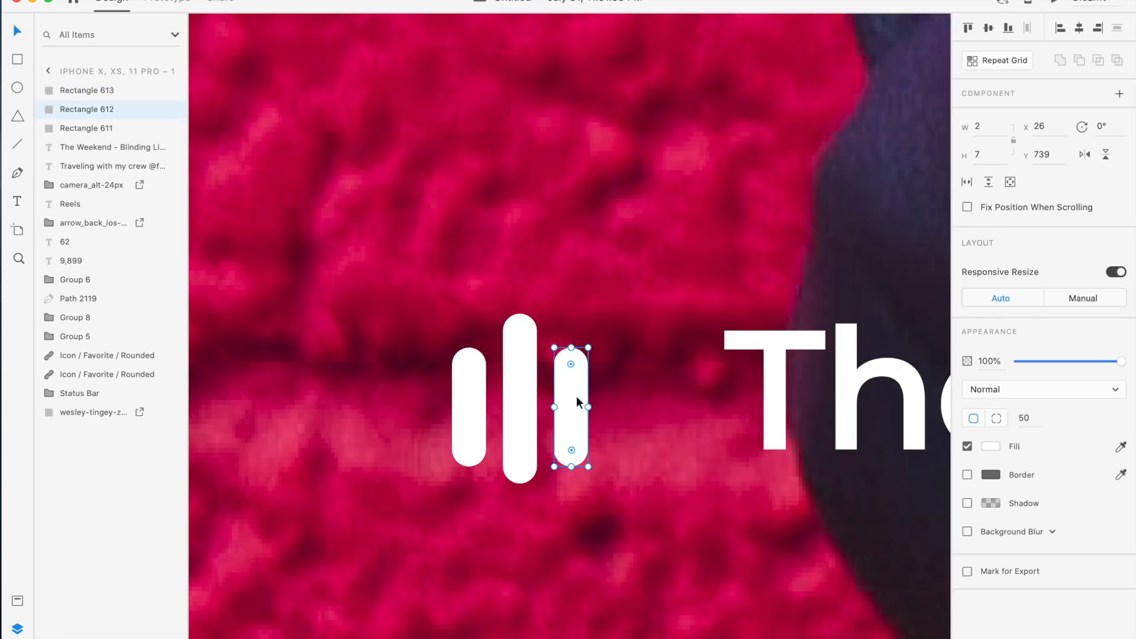
# Shorten the two outer bars and group the three bars into a single sound-wave icon
pyautogui.moveTo(570, 466); pyautogui.dragTo(570, 454)
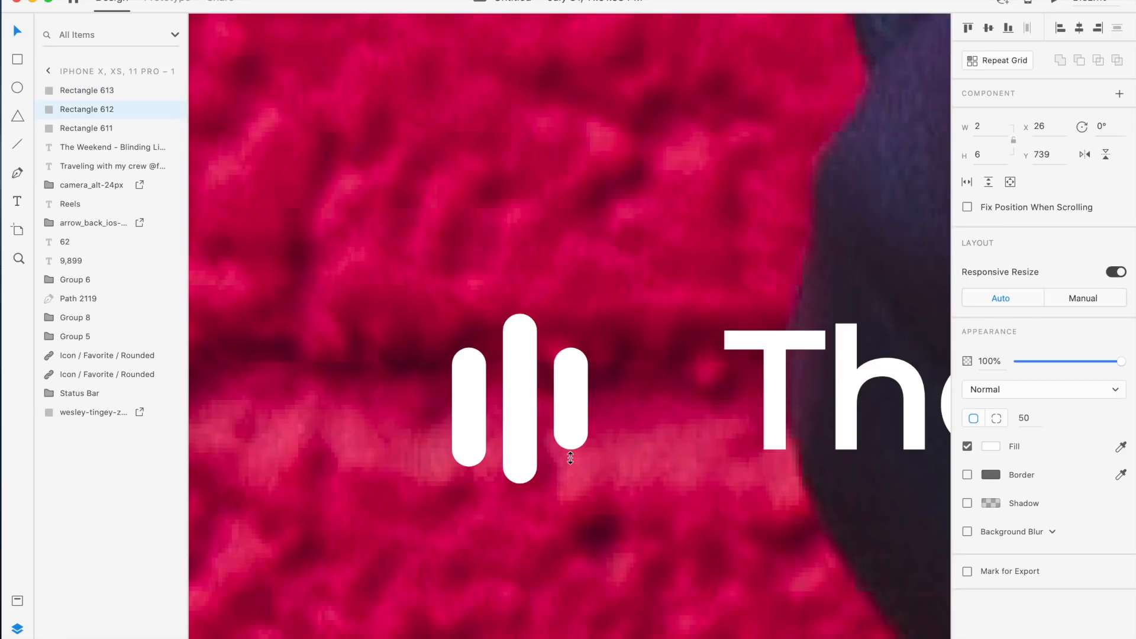
pyautogui.click(468, 445)
pyautogui.moveTo(468, 465); pyautogui.dragTo(468, 449)
pyautogui.click(629, 452)
pyautogui.click(523, 407)
pyautogui.keyDown('shift'); pyautogui.click(560, 414); pyautogui.keyUp('shift')
pyautogui.keyDown('shift'); pyautogui.click(470, 402); pyautogui.keyUp('shift')
pyautogui.press('super+g')
# Group the sound-wave icon together with the song title text
pyautogui.scroll(-5, 609, 381)
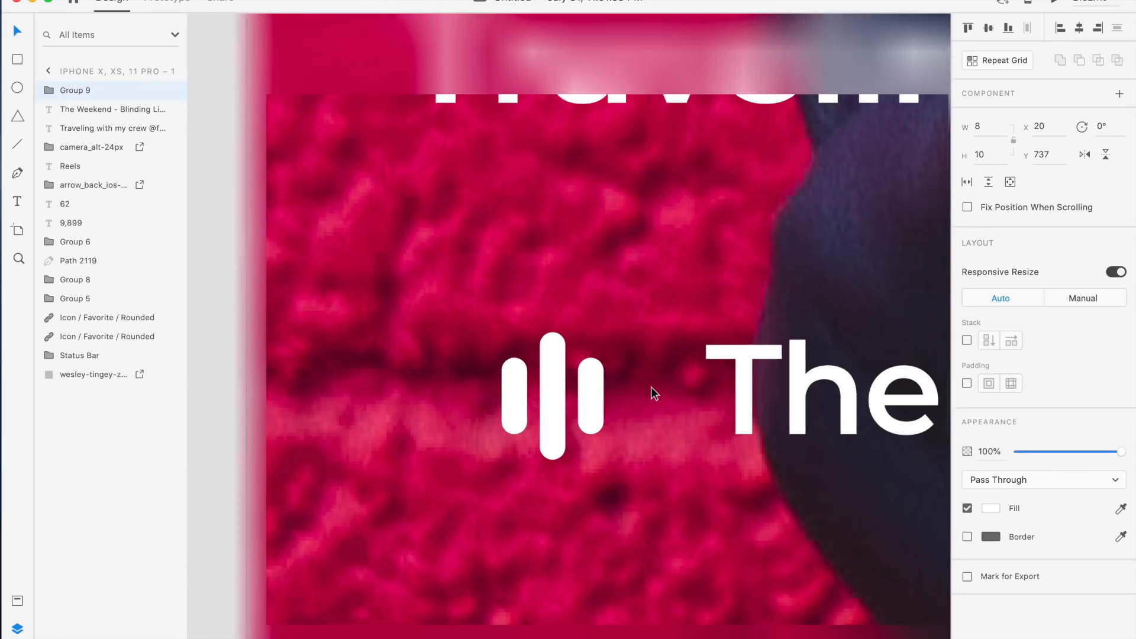
pyautogui.scroll(-4, 668, 350)
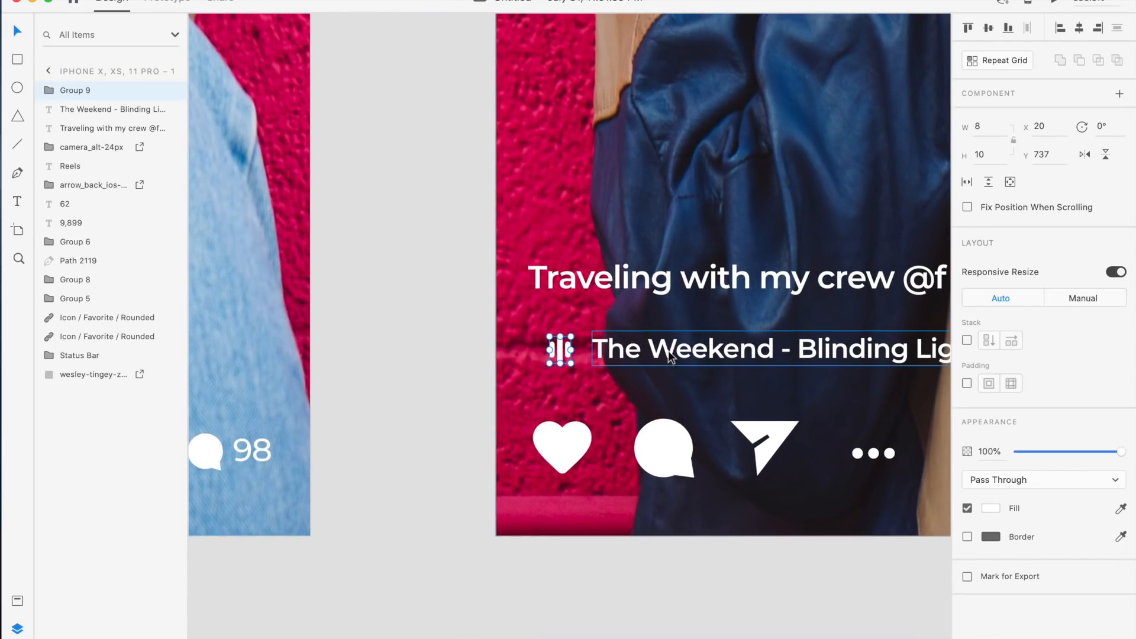
pyautogui.keyDown('shift'); pyautogui.click(634, 353); pyautogui.keyUp('shift')
pyautogui.press('super+g')
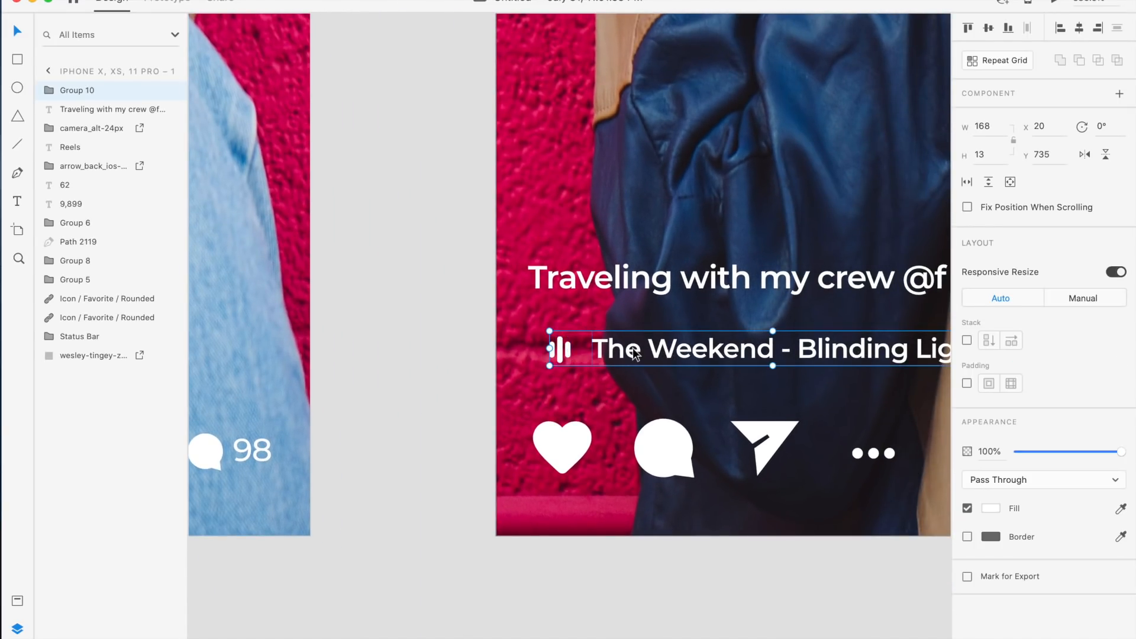
# Examine the round profile avatar in the header of the first Reels artboard
pyautogui.scroll(-5, 634, 353)
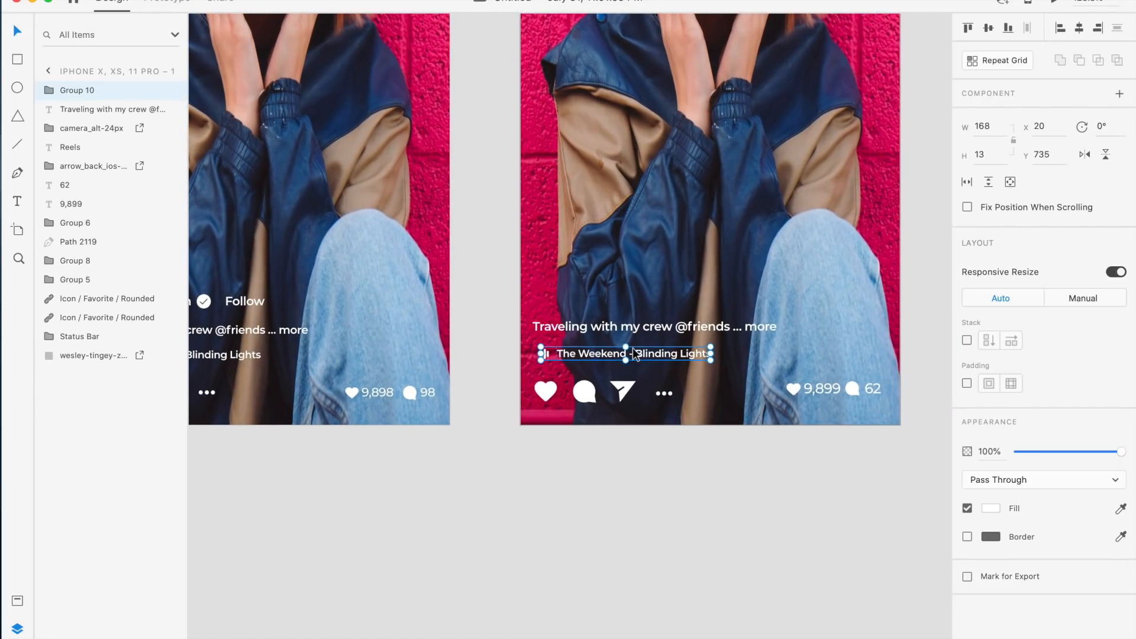
pyautogui.click(720, 456)
pyautogui.scroll(2, 720, 456)
pyautogui.hscroll(-4, 720, 457)
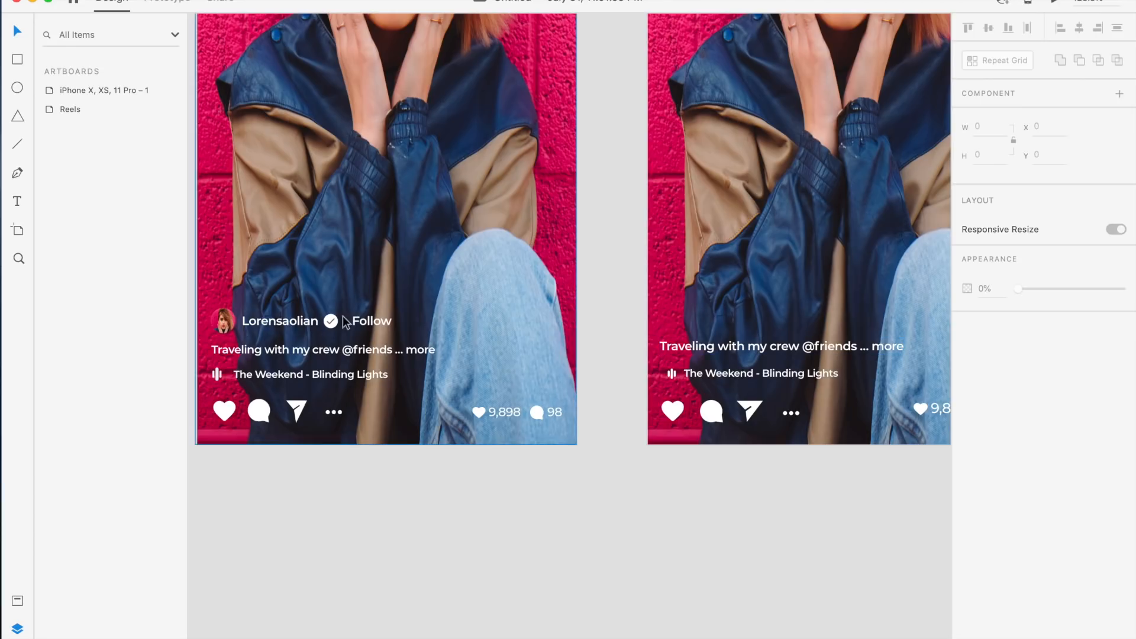
pyautogui.click(227, 326)
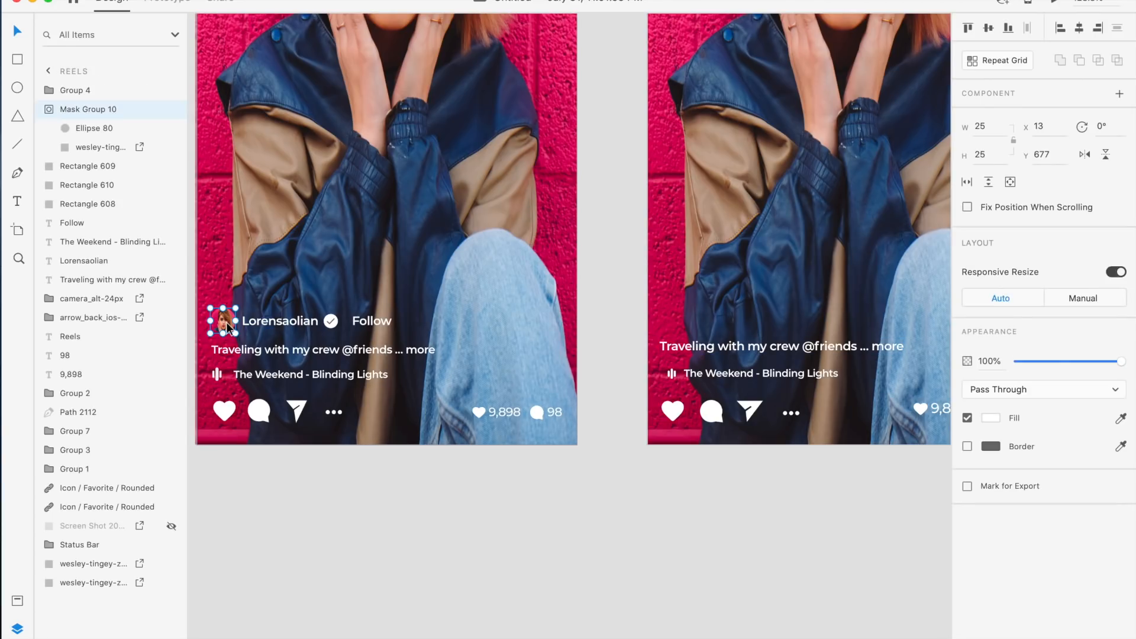
pyautogui.scroll(8, 227, 326)
pyautogui.hscroll(-3, 228, 325)
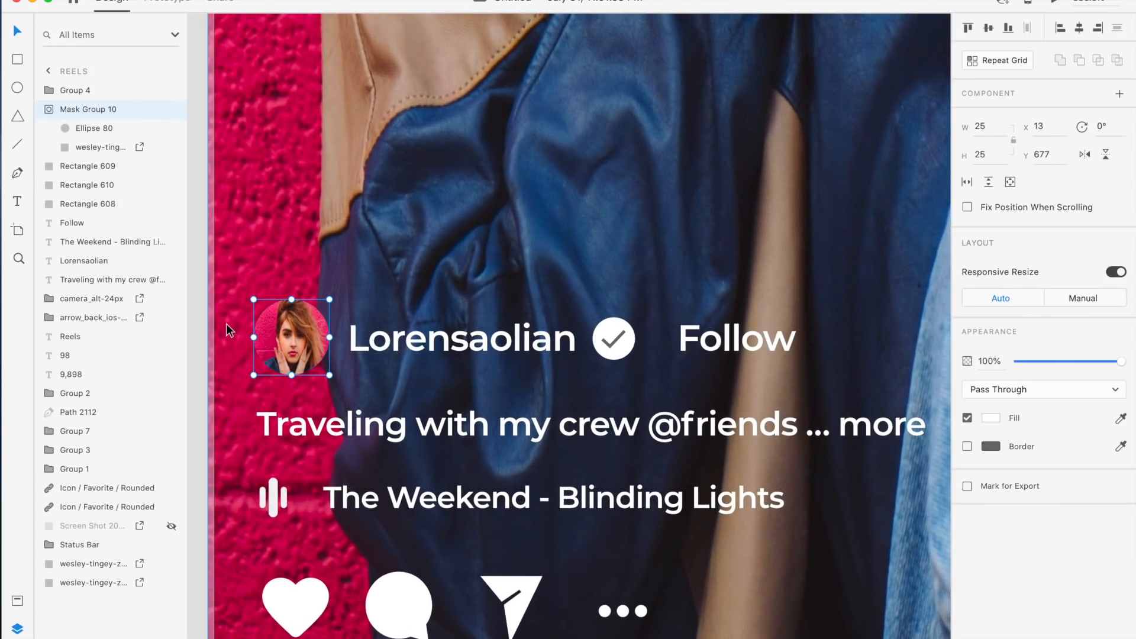
pyautogui.hscroll(12, 612, 316)
pyautogui.hscroll(3, 612, 315)
pyautogui.scroll(-10, 612, 315)
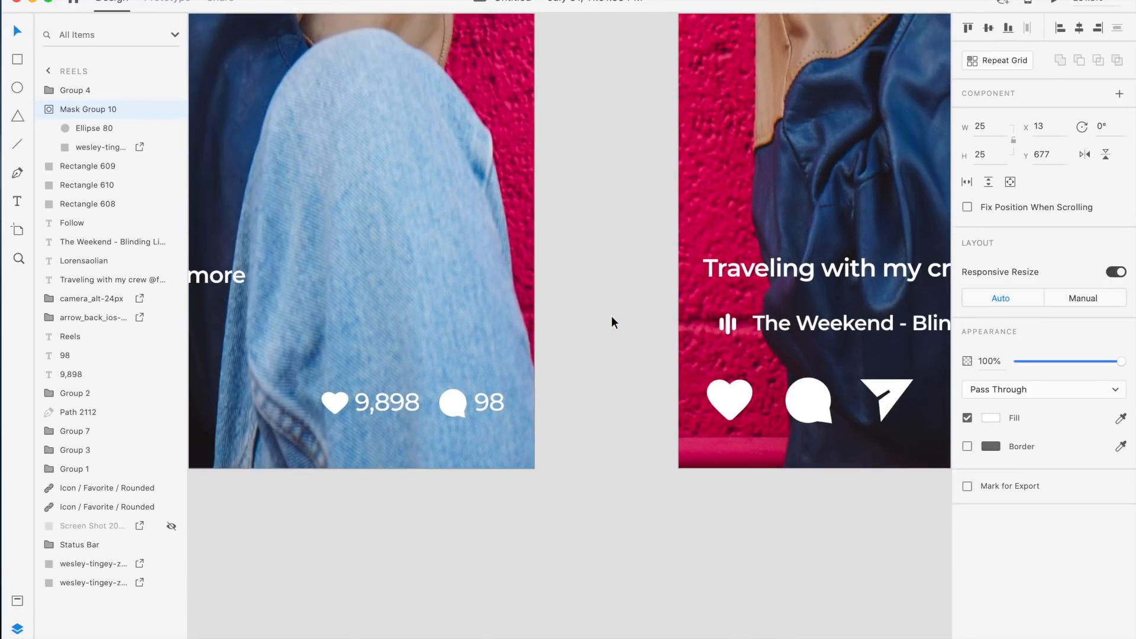
pyautogui.scroll(2, 612, 314)
# Duplicate the background photo of the second artboard and offset the copy
pyautogui.click(716, 176)
pyautogui.scroll(2, 716, 175)
pyautogui.hscroll(1, 716, 175)
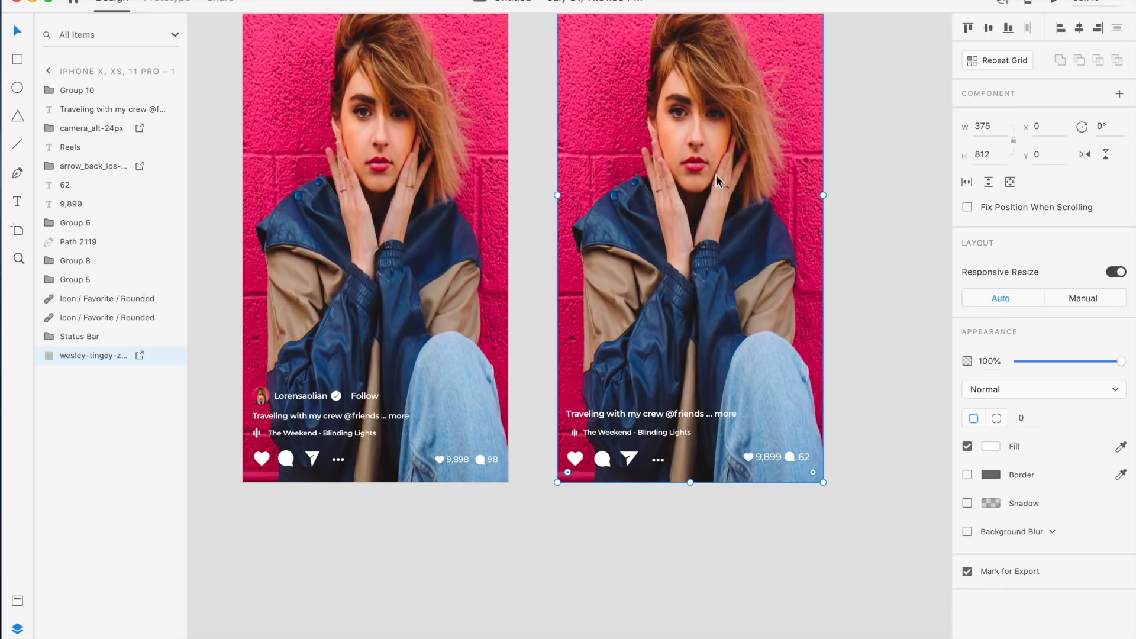
pyautogui.press('super+d')
pyautogui.moveTo(677, 169); pyautogui.dragTo(872, 183)
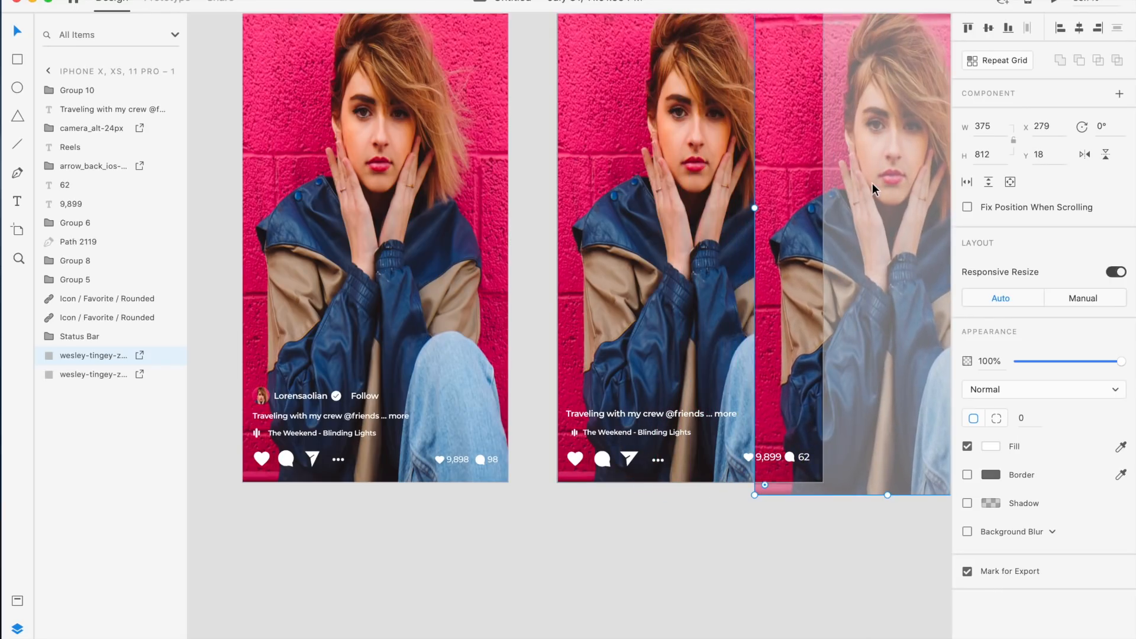
pyautogui.hscroll(3, 872, 183)
pyautogui.moveTo(794, 213); pyautogui.dragTo(775, 221)
pyautogui.scroll(3, 522, 253)
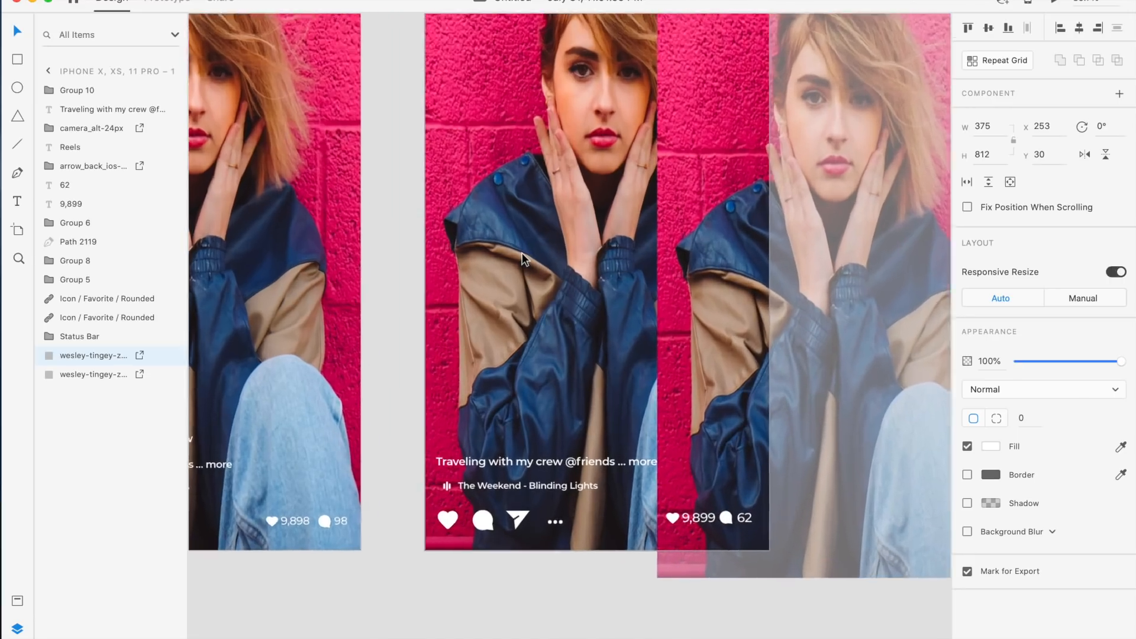
pyautogui.scroll(3, 522, 253)
# Draw a white circle about 29 px wide above the caption and remove its border
pyautogui.click(18, 88)
pyautogui.moveTo(444, 377)
pyautogui.mouseDown()
pyautogui.moveTo(488, 398)
pyautogui.moveTo(489, 414)
pyautogui.mouseUp()
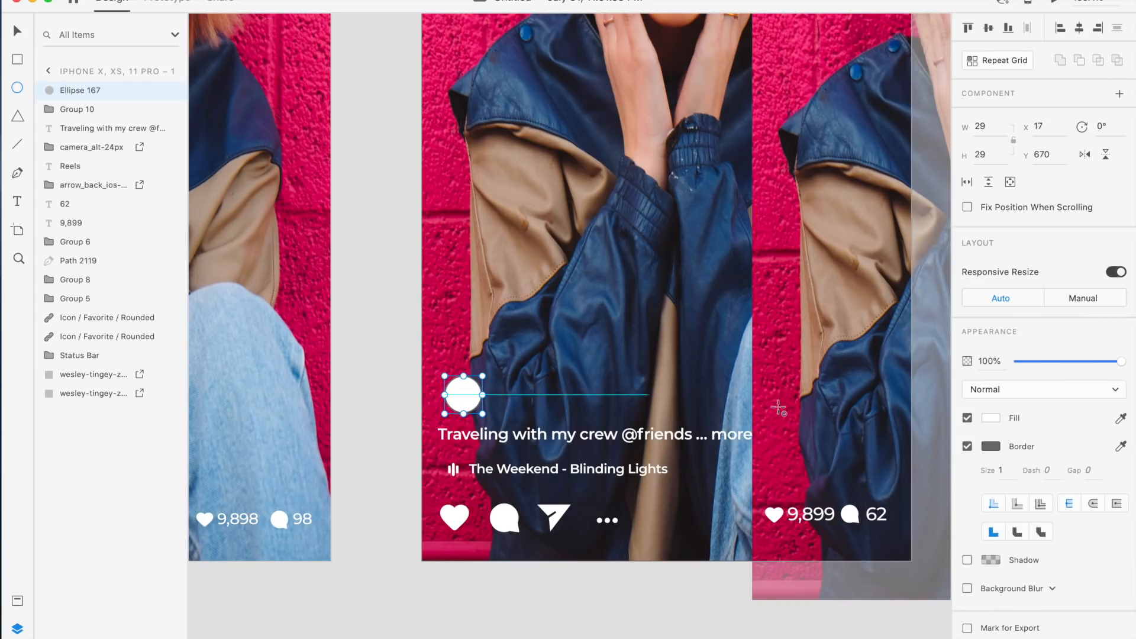
pyautogui.click(966, 446)
pyautogui.press('v')
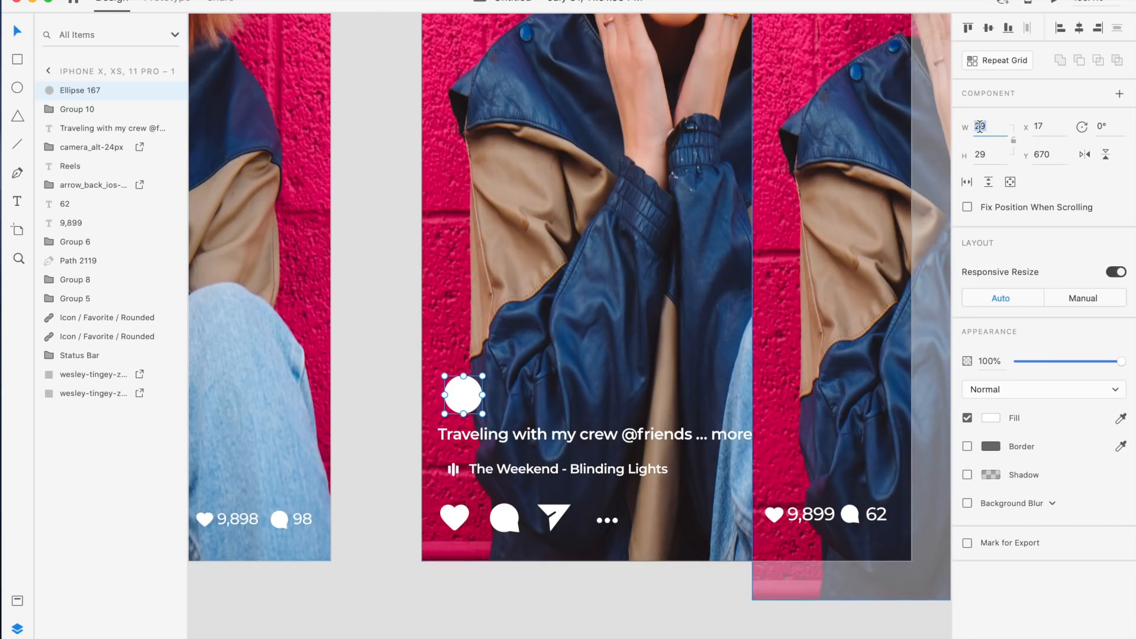
# Set the circle to 24 × 24 px and move it to the caption's left edge
pyautogui.press('Return')
pyautogui.write('2')
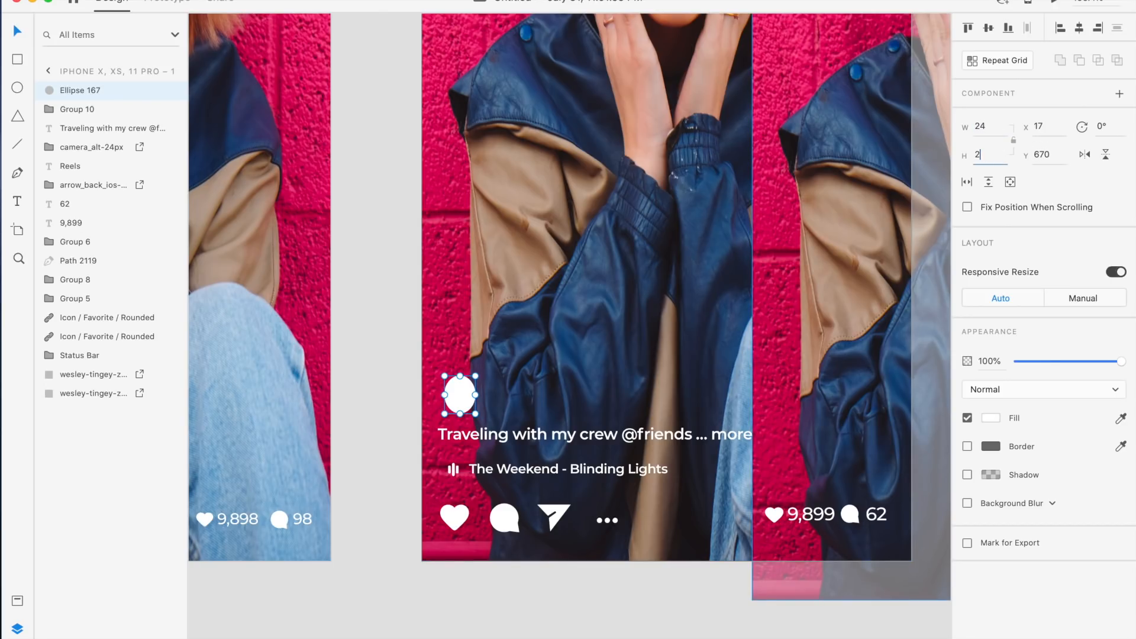
pyautogui.write('4')
pyautogui.press('Return')
pyautogui.scroll(5, 338, 271)
pyautogui.click(546, 494)
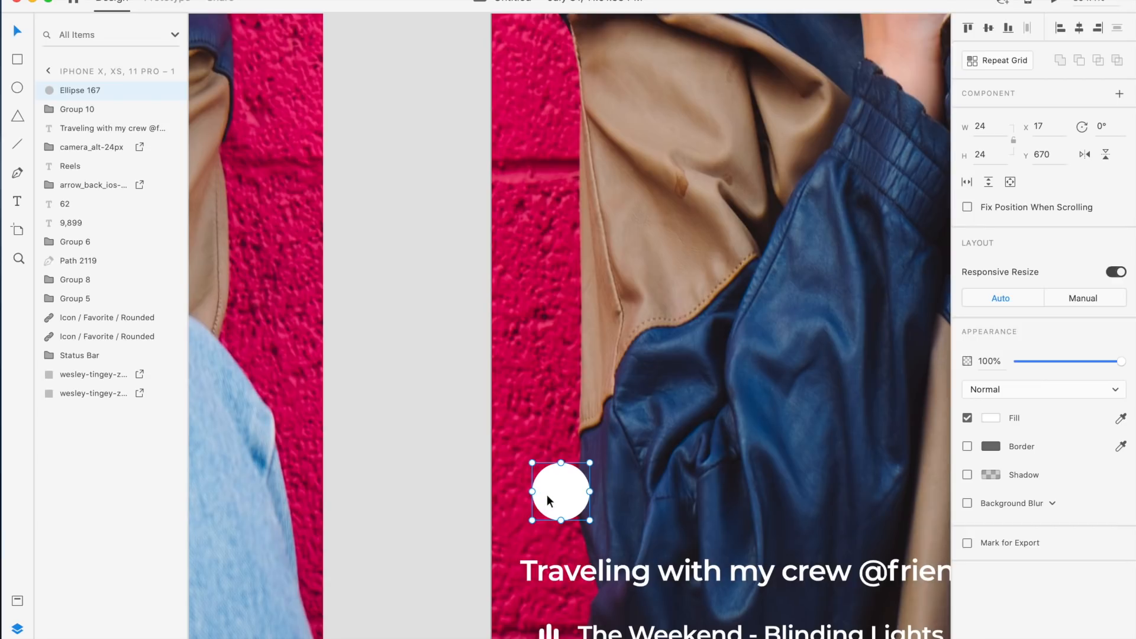
pyautogui.moveTo(553, 506); pyautogui.dragTo(541, 504)
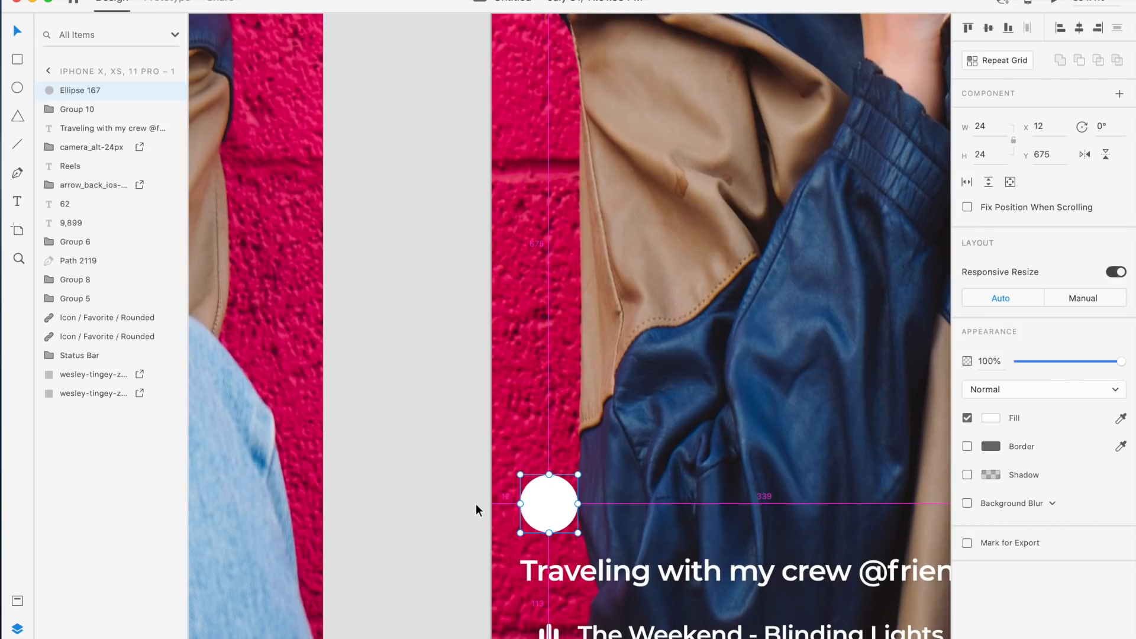
# Mask the duplicated photo with the circle to create a round avatar
pyautogui.hscroll(3, 671, 475)
pyautogui.scroll(-2, 671, 475)
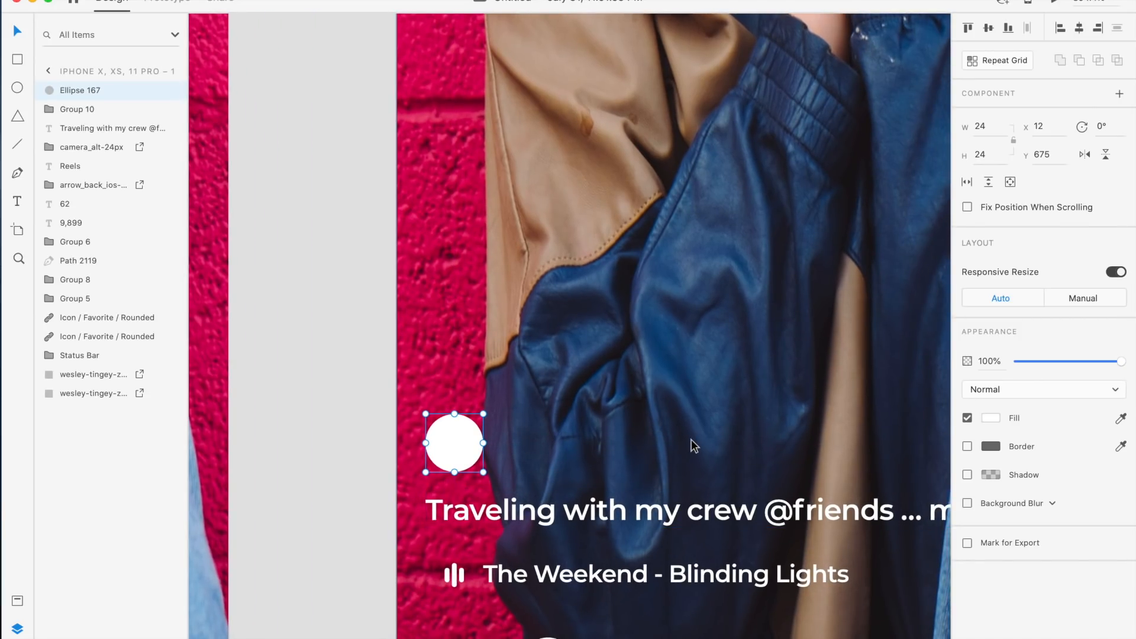
pyautogui.scroll(-5, 691, 439)
pyautogui.moveTo(923, 327); pyautogui.dragTo(702, 376)
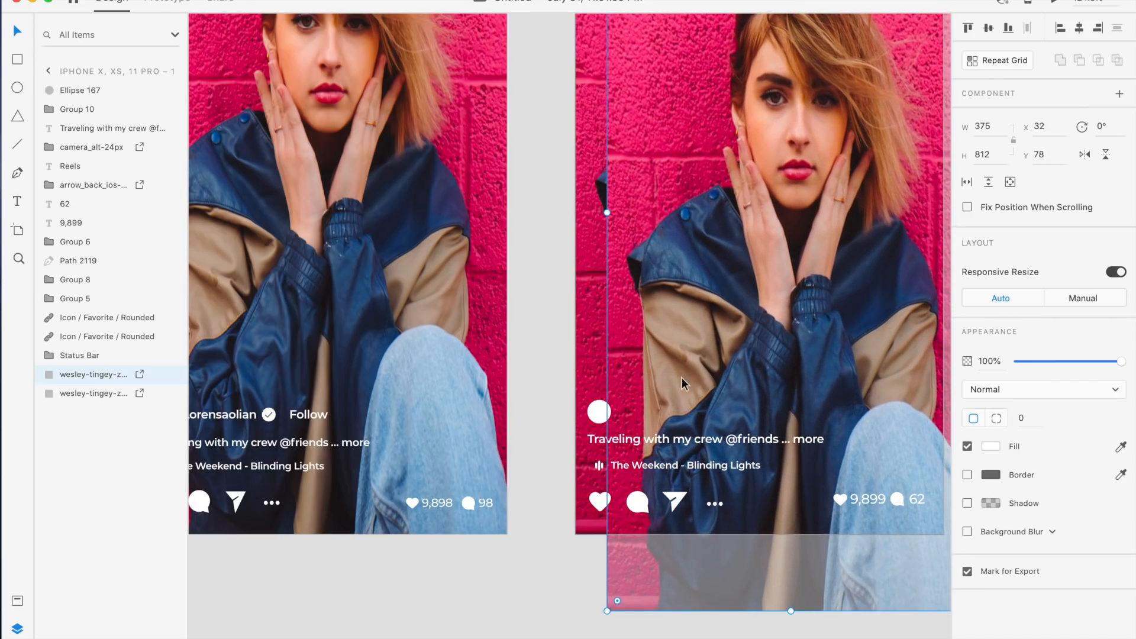
pyautogui.keyDown('shift'); pyautogui.click(597, 414); pyautogui.keyUp('shift')
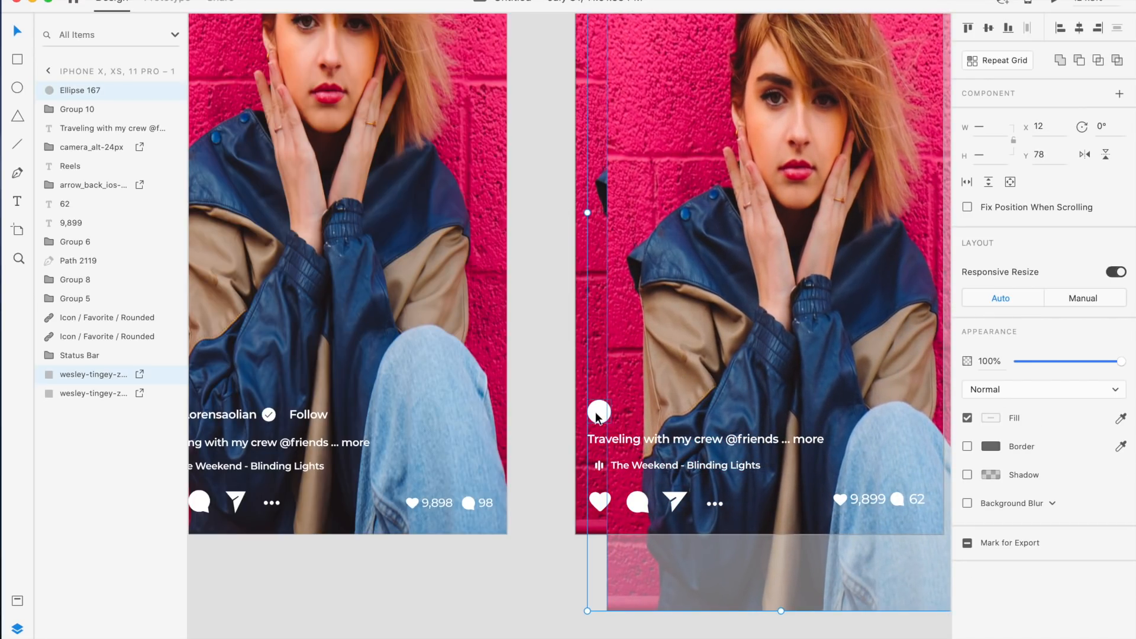
pyautogui.rightClick(640, 394)
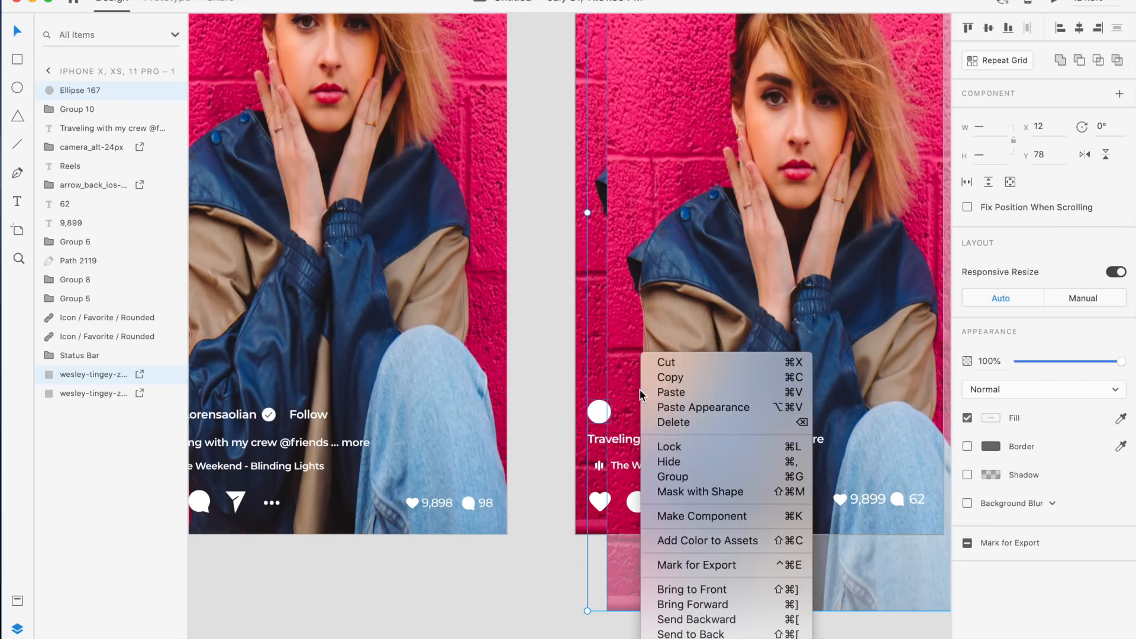
pyautogui.click(695, 492)
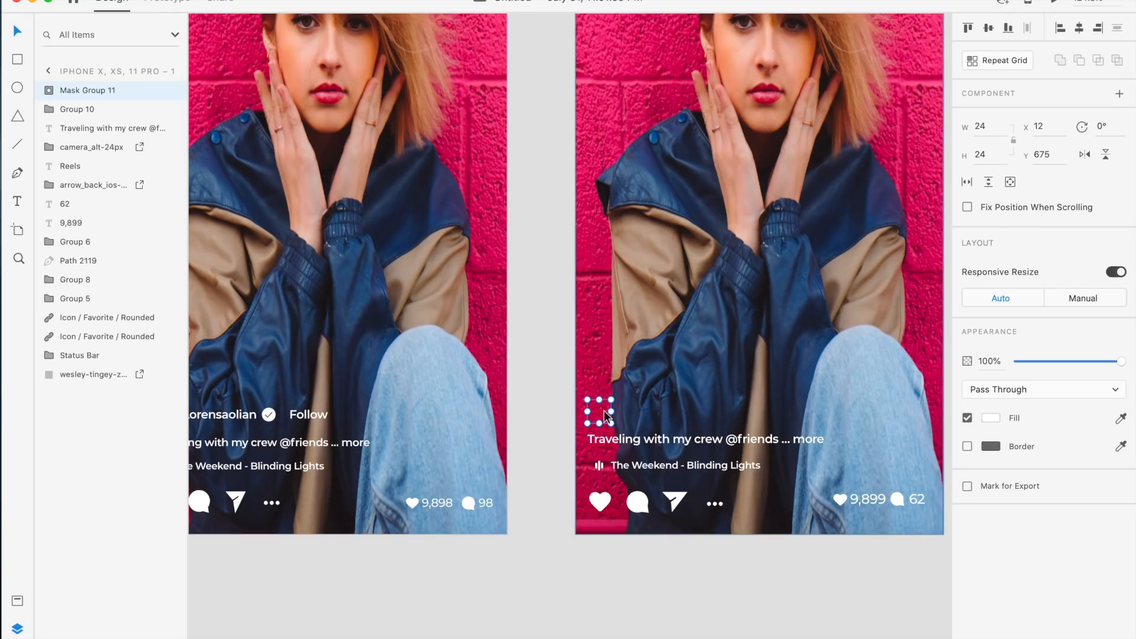
# Scale down and reposition the photo inside the circular mask so the face fills the avatar
pyautogui.doubleClick(87, 90)
pyautogui.click(51, 90)
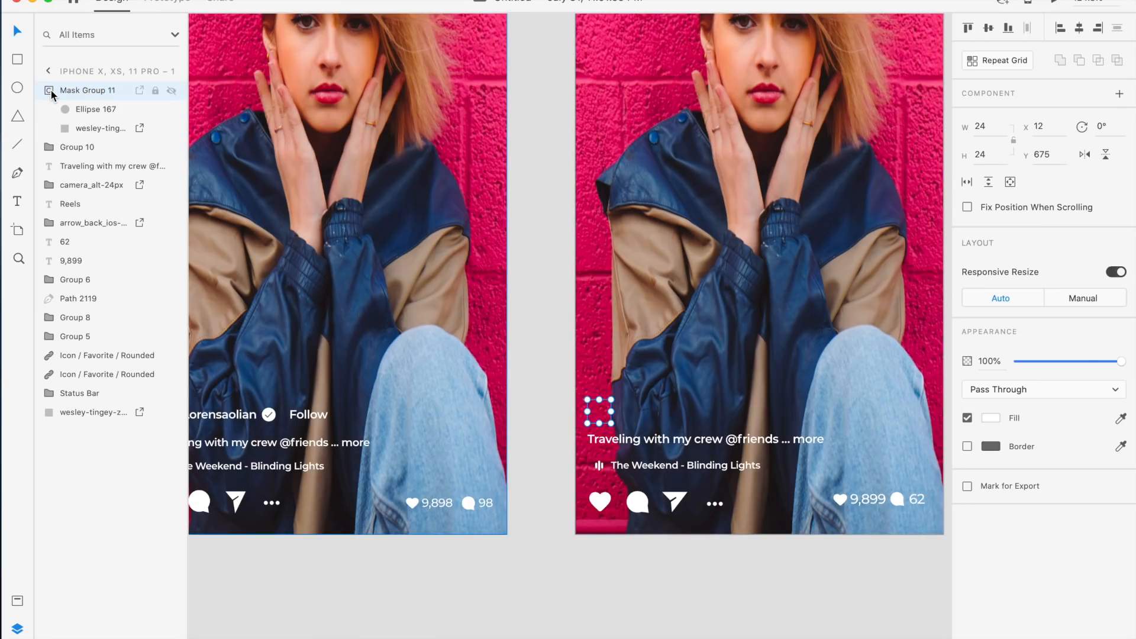
pyautogui.click(90, 125)
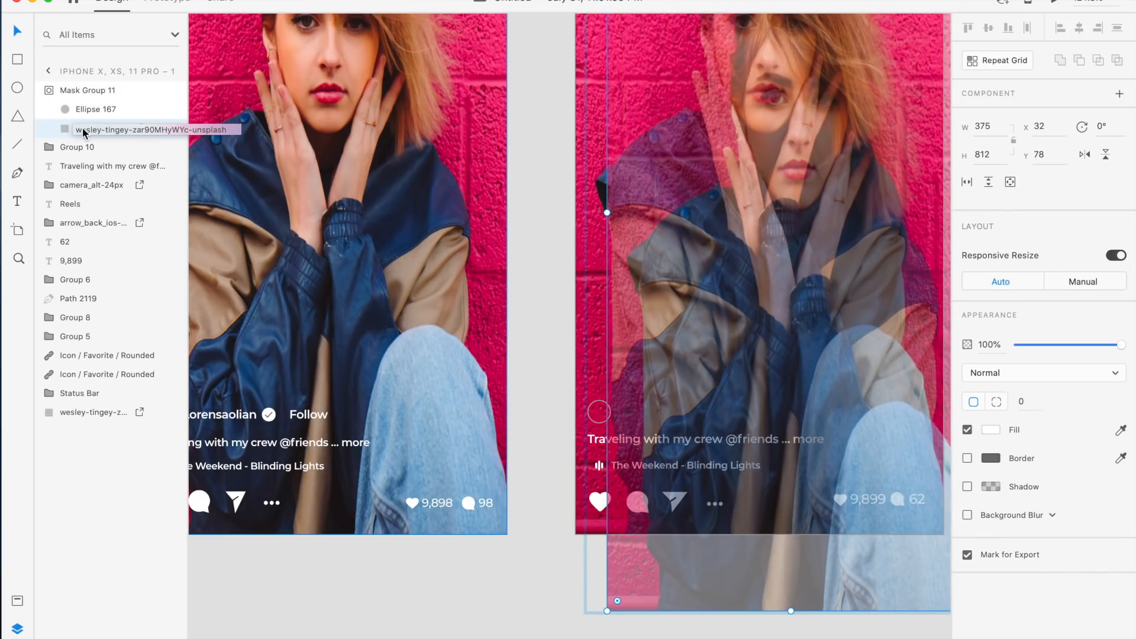
pyautogui.scroll(-5, 711, 229)
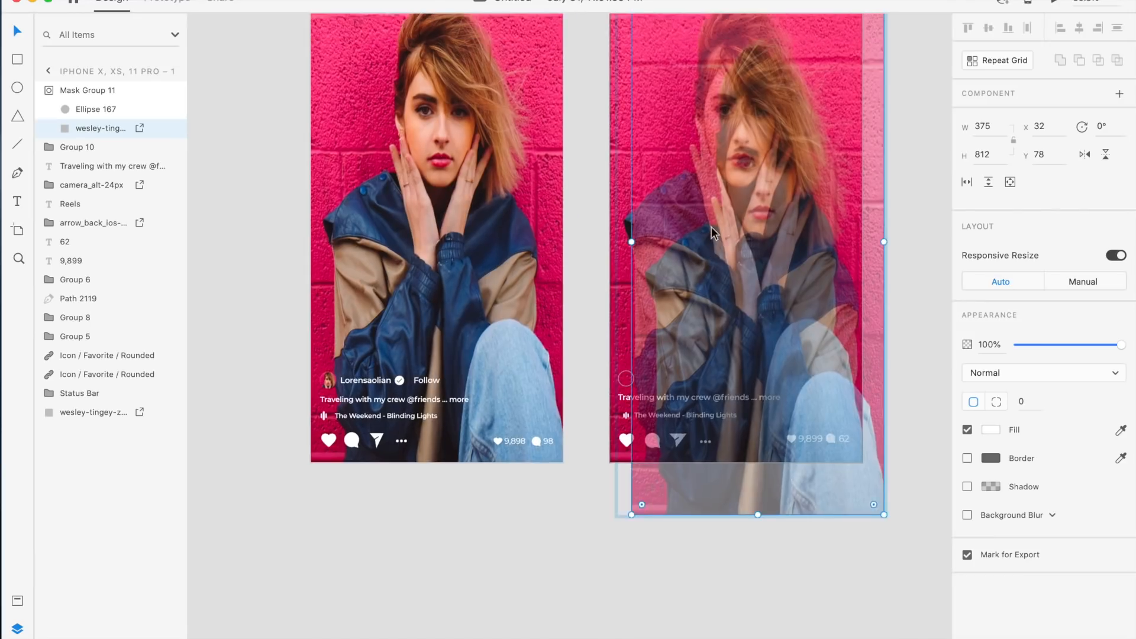
pyautogui.moveTo(770, 236); pyautogui.dragTo(730, 261)
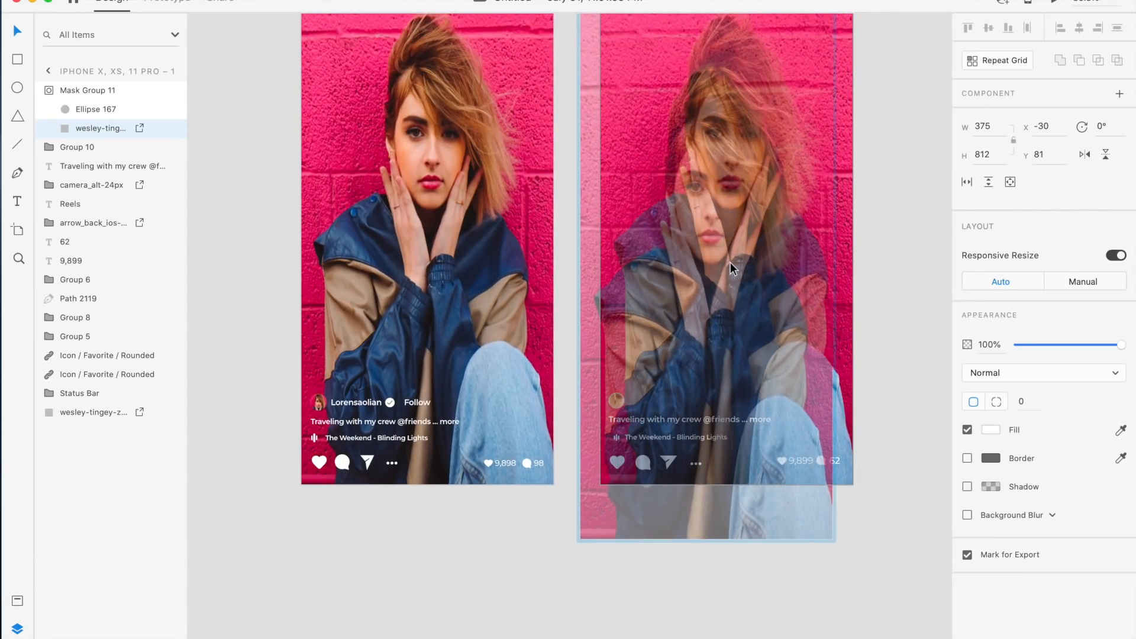
pyautogui.scroll(2, 753, 149)
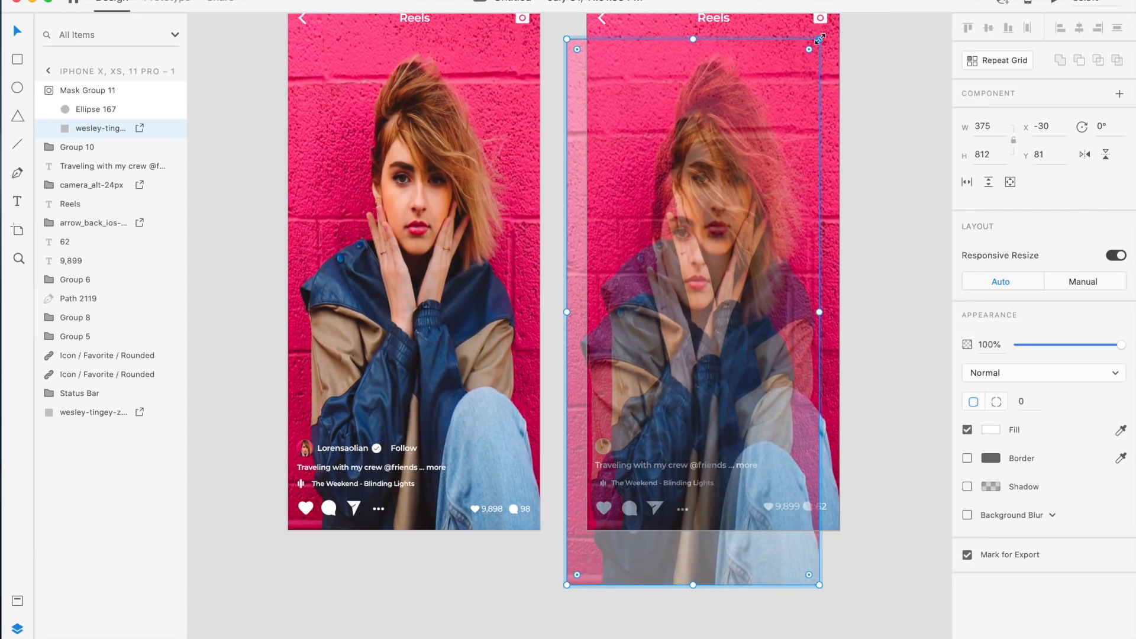
pyautogui.moveTo(819, 39); pyautogui.dragTo(648, 385)
pyautogui.moveTo(623, 442); pyautogui.dragTo(623, 416)
pyautogui.scroll(3, 623, 416)
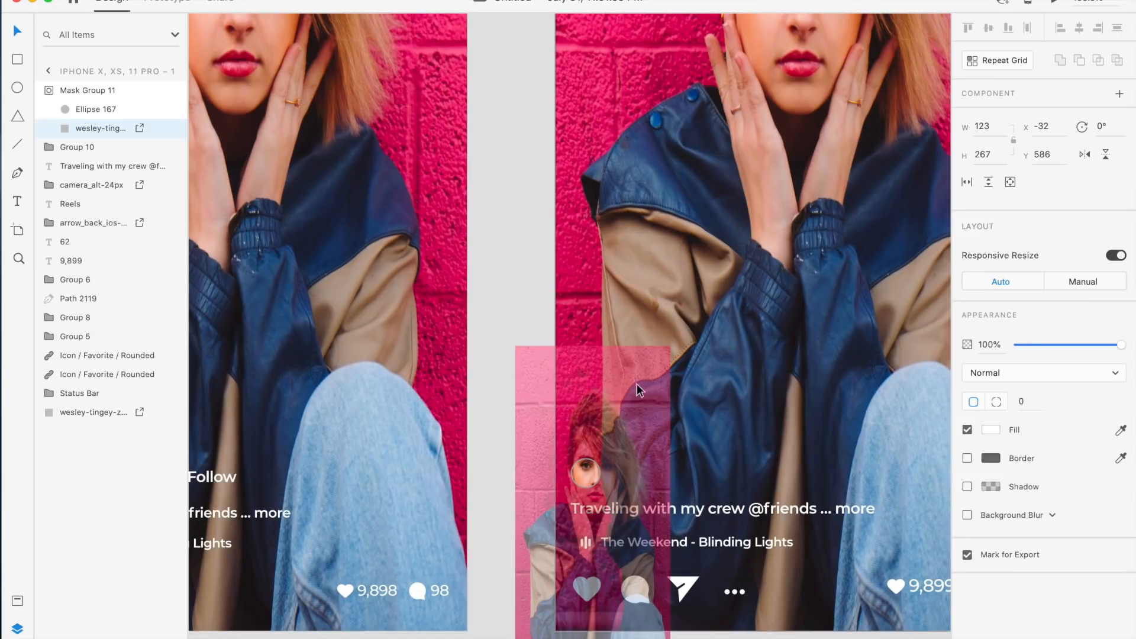
pyautogui.moveTo(665, 345); pyautogui.dragTo(594, 513)
pyautogui.moveTo(546, 597); pyautogui.dragTo(580, 487)
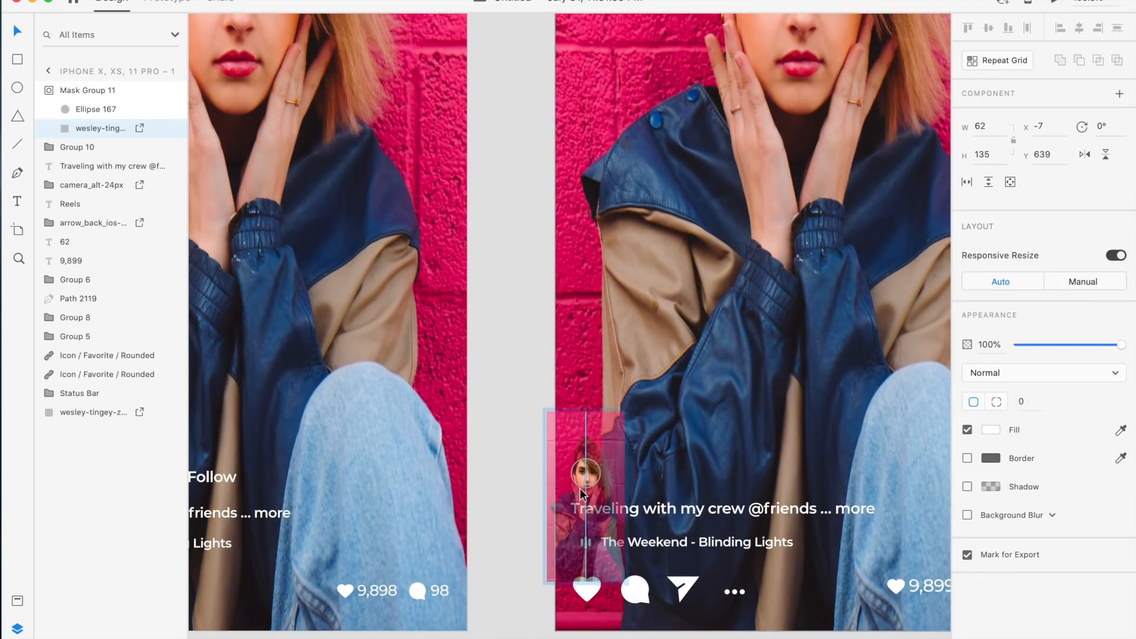
pyautogui.scroll(3, 581, 487)
pyautogui.moveTo(661, 352); pyautogui.dragTo(624, 438)
pyautogui.moveTo(573, 541); pyautogui.dragTo(580, 495)
pyautogui.moveTo(630, 390); pyautogui.dragTo(601, 445)
pyautogui.moveTo(558, 520); pyautogui.dragTo(575, 479)
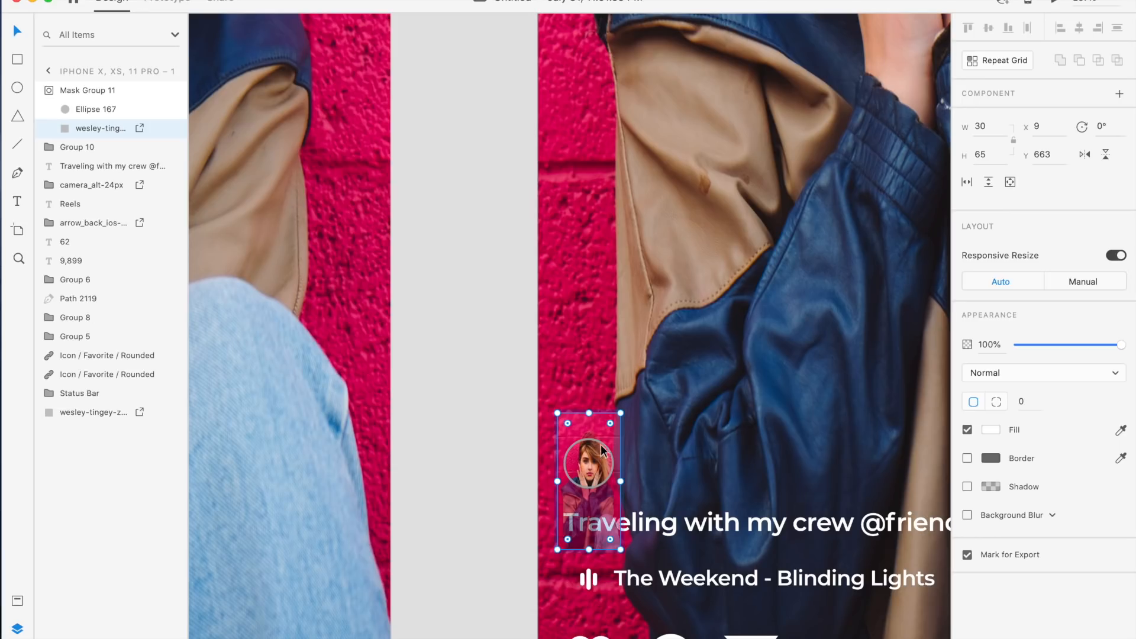
pyautogui.click(515, 448)
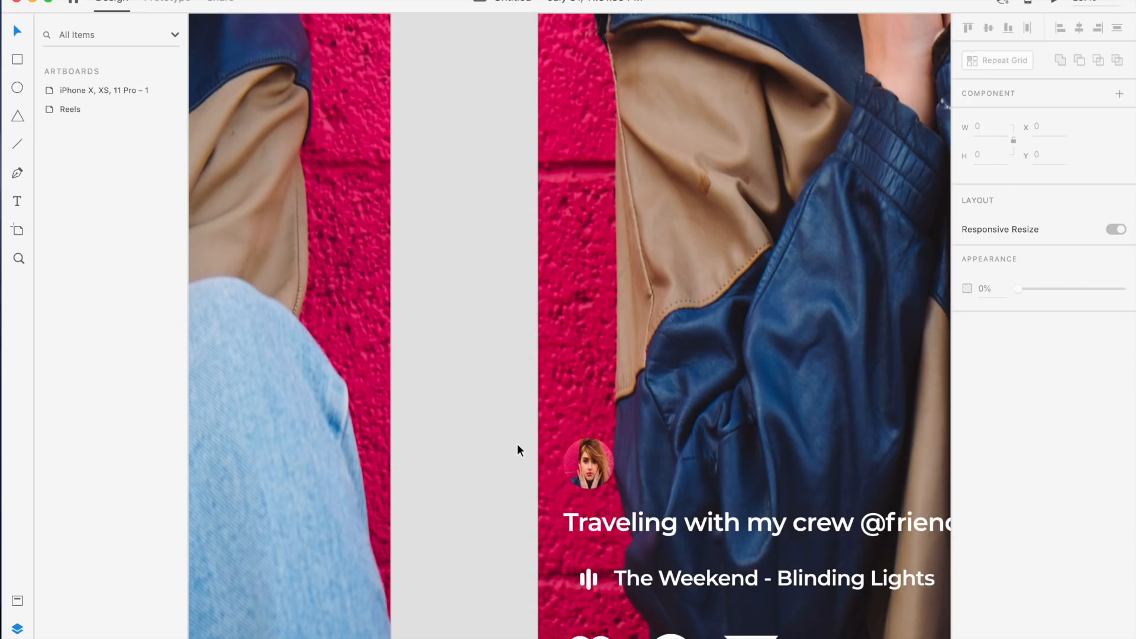
# Duplicate the caption text, move the copy beside the avatar, and replace its text with the account username
pyautogui.scroll(5, 584, 464)
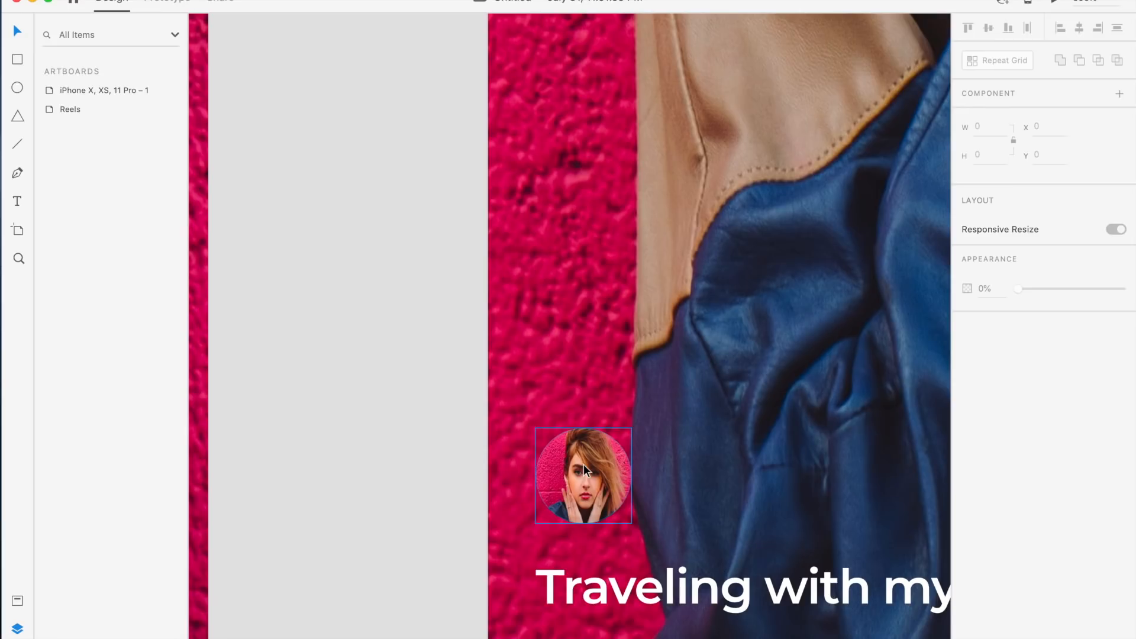
pyautogui.scroll(2, 584, 464)
pyautogui.scroll(-6, 573, 491)
pyautogui.scroll(-4, 580, 470)
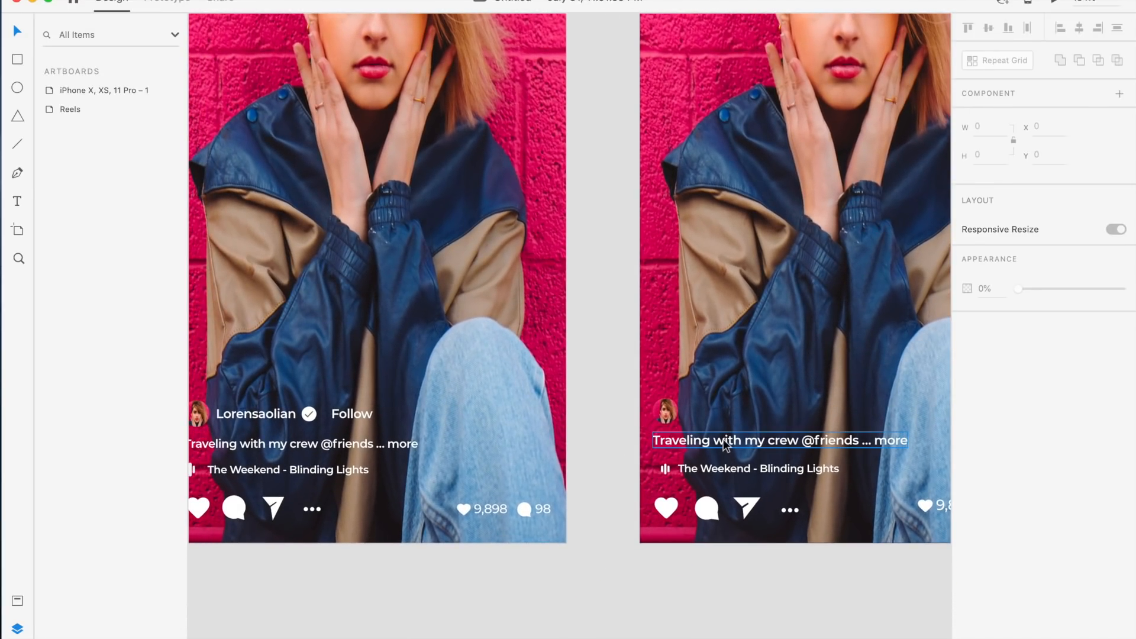
pyautogui.click(723, 440)
pyautogui.press('super+d')
pyautogui.moveTo(723, 440); pyautogui.dragTo(749, 407)
pyautogui.doubleClick(749, 407)
pyautogui.write('Lorensaloiin')
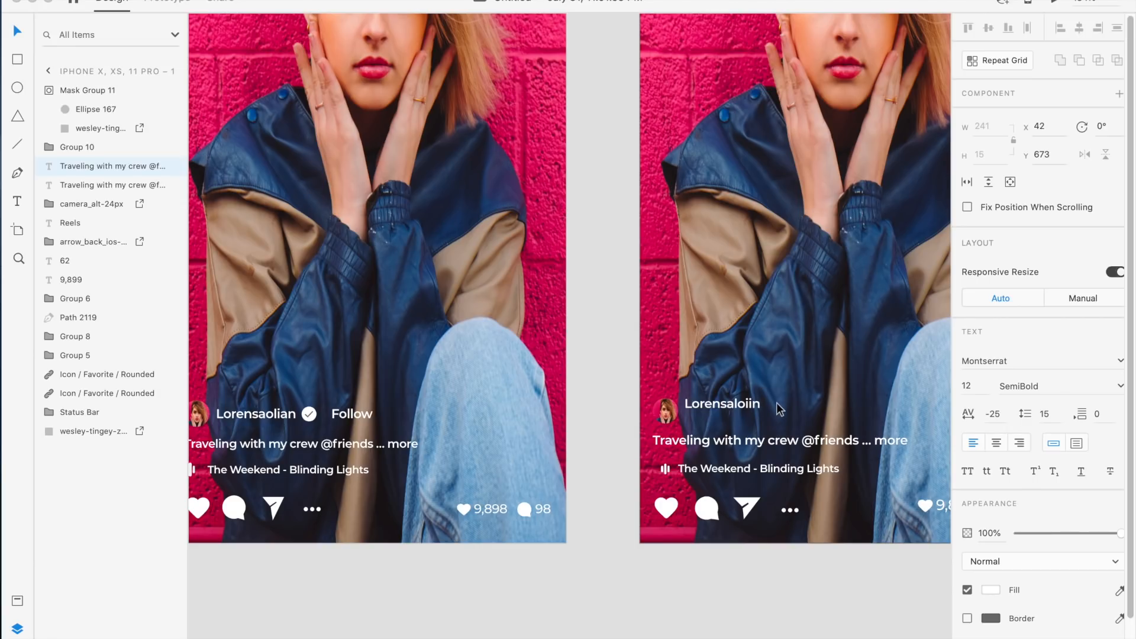
pyautogui.press('Escape')
pyautogui.scroll(3, 778, 403)
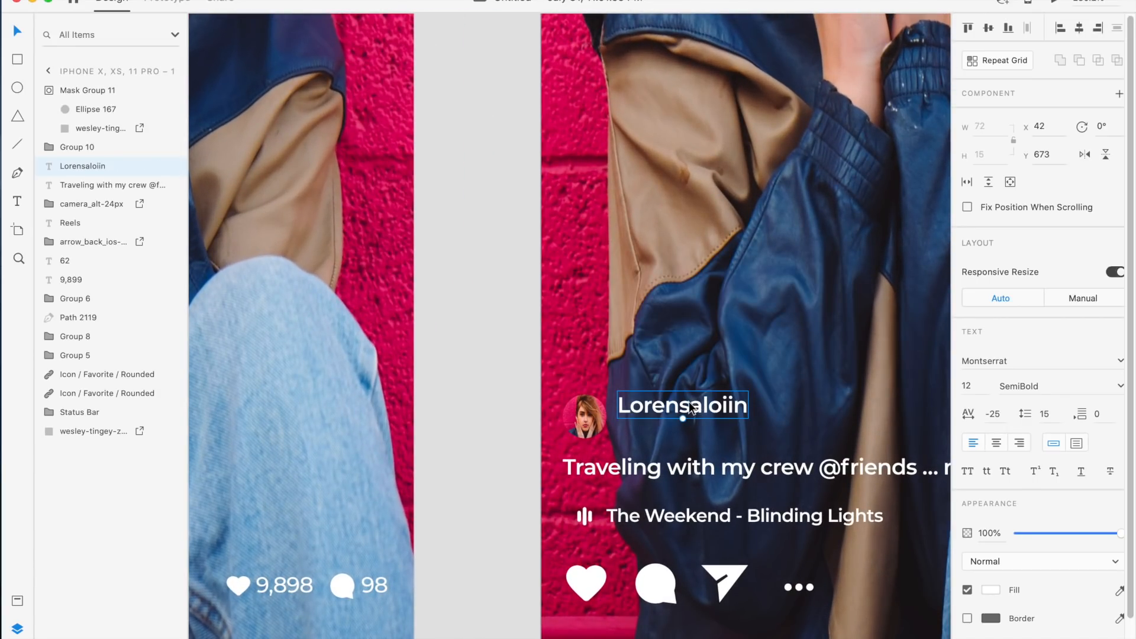
# Position the username text beside the avatar, nudging it down and to the right
pyautogui.moveTo(688, 401); pyautogui.dragTo(696, 419)
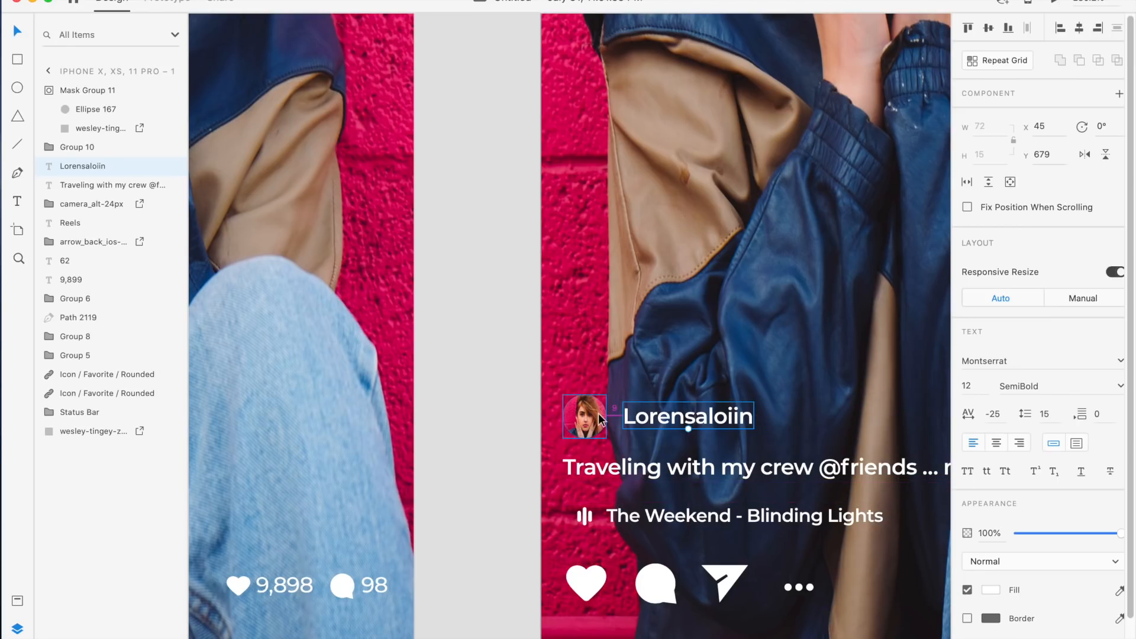
pyautogui.press('Right')
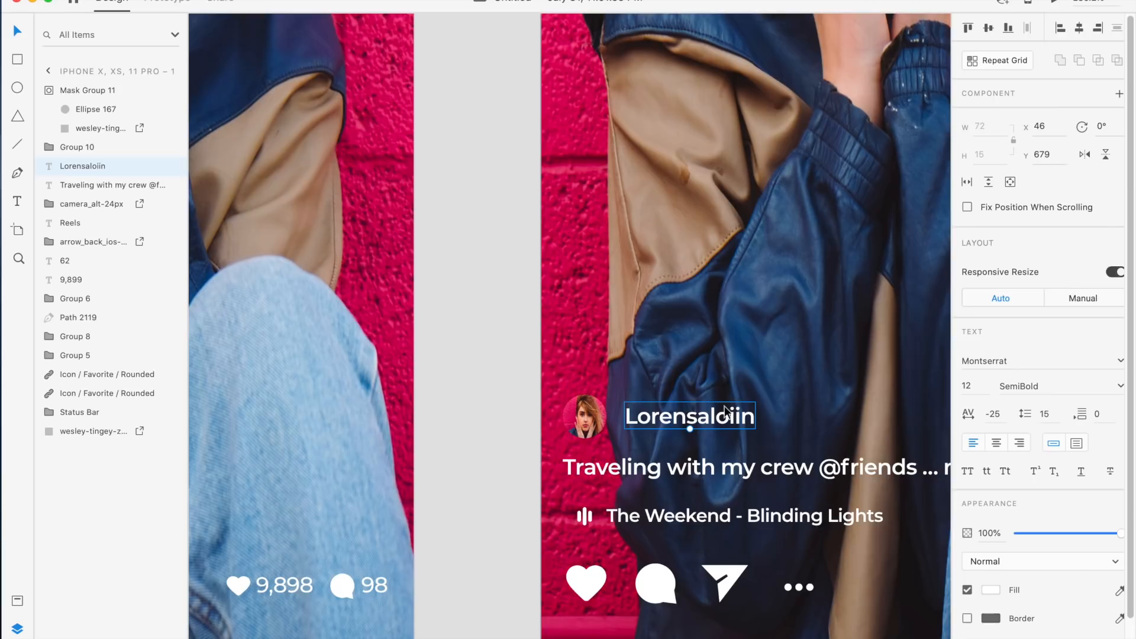
pyautogui.hscroll(-5, 724, 406)
pyautogui.hscroll(8, 730, 398)
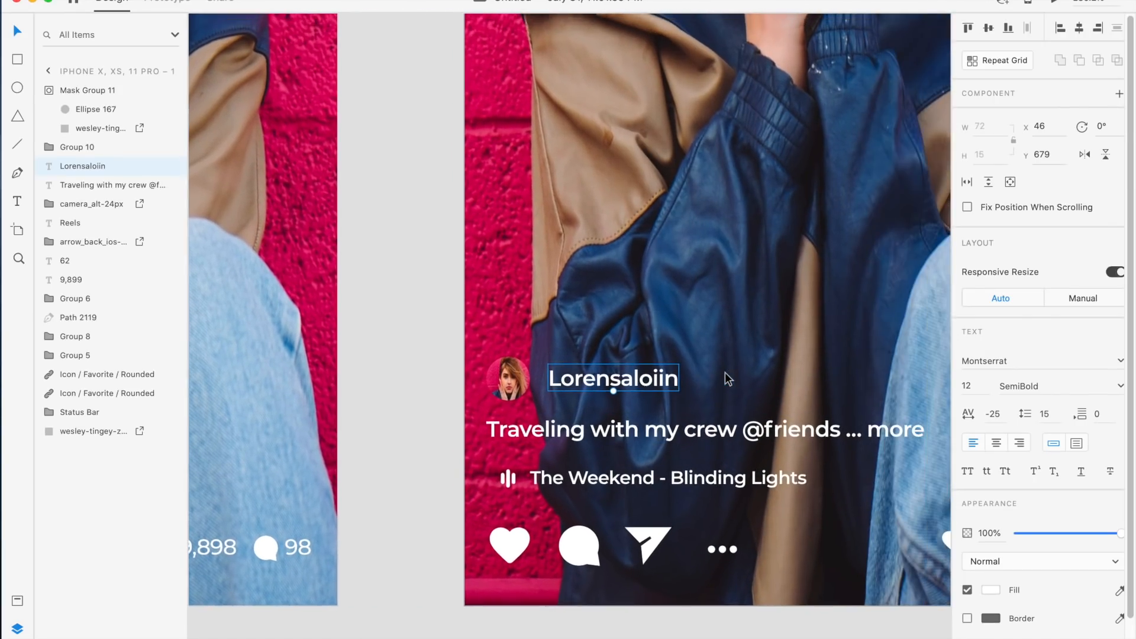
# Duplicate the username, move the copy to the right, and change its text to Follow
pyautogui.press('super+d')
pyautogui.moveTo(619, 380); pyautogui.dragTo(816, 381)
pyautogui.doubleClick(798, 384)
pyautogui.write('Follow')
pyautogui.press('Escape')
# Draw a 14 × 14 px circle between the username and Follow and remove its border
pyautogui.hscroll(-5, 665, 398)
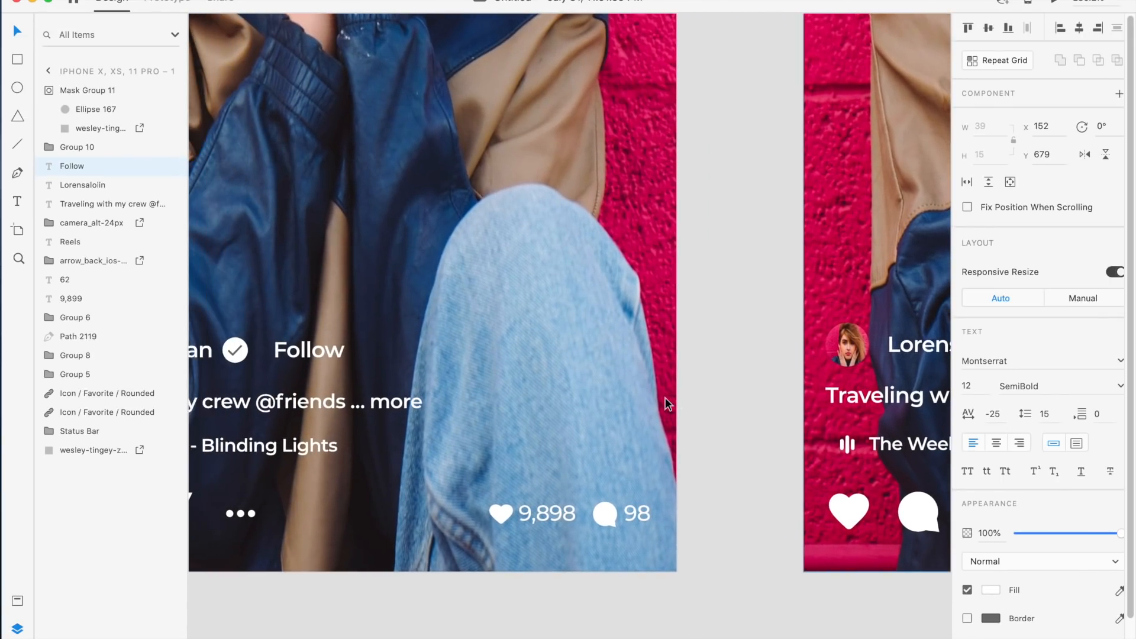
pyautogui.hscroll(8, 665, 397)
pyautogui.scroll(5, 665, 397)
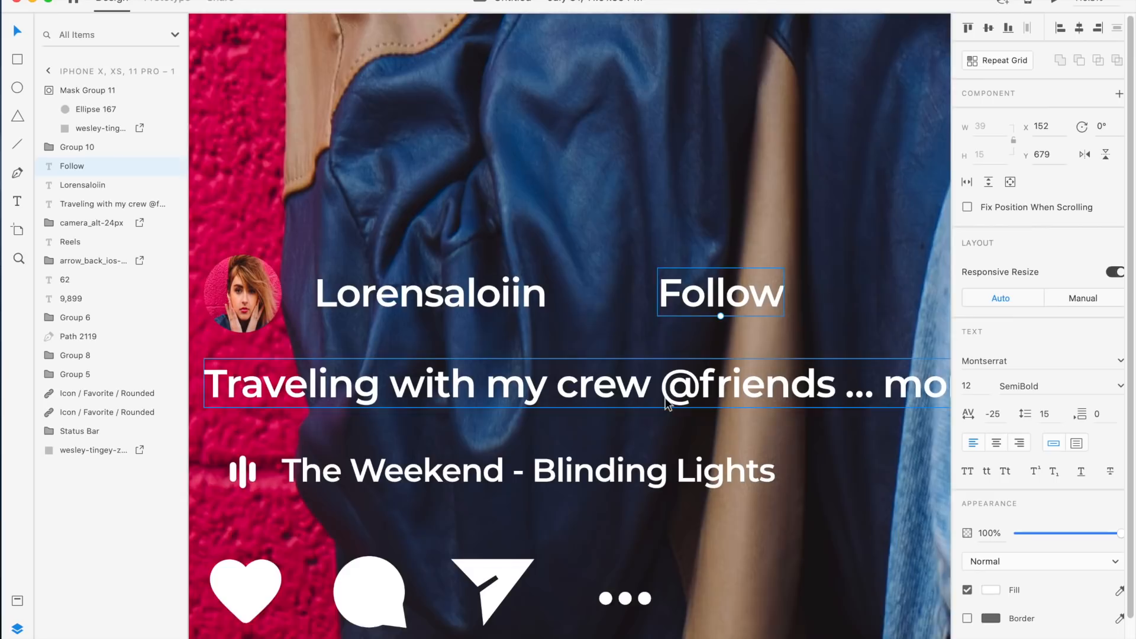
pyautogui.scroll(2, 665, 402)
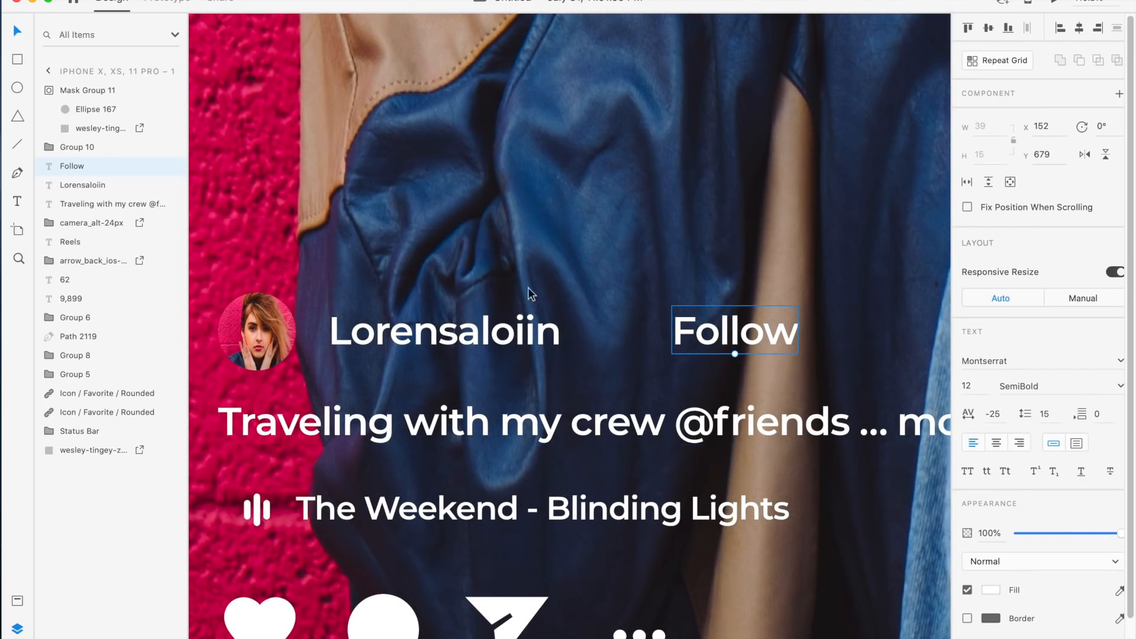
pyautogui.scroll(1, 552, 286)
pyautogui.scroll(4, 552, 286)
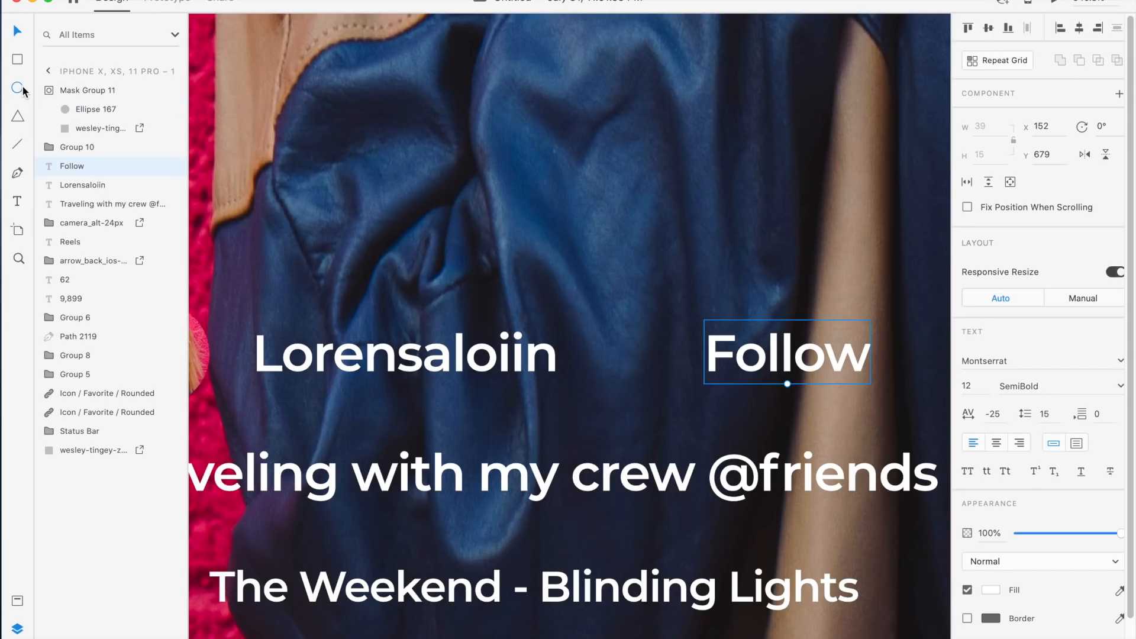
pyautogui.moveTo(593, 325); pyautogui.dragTo(658, 383)
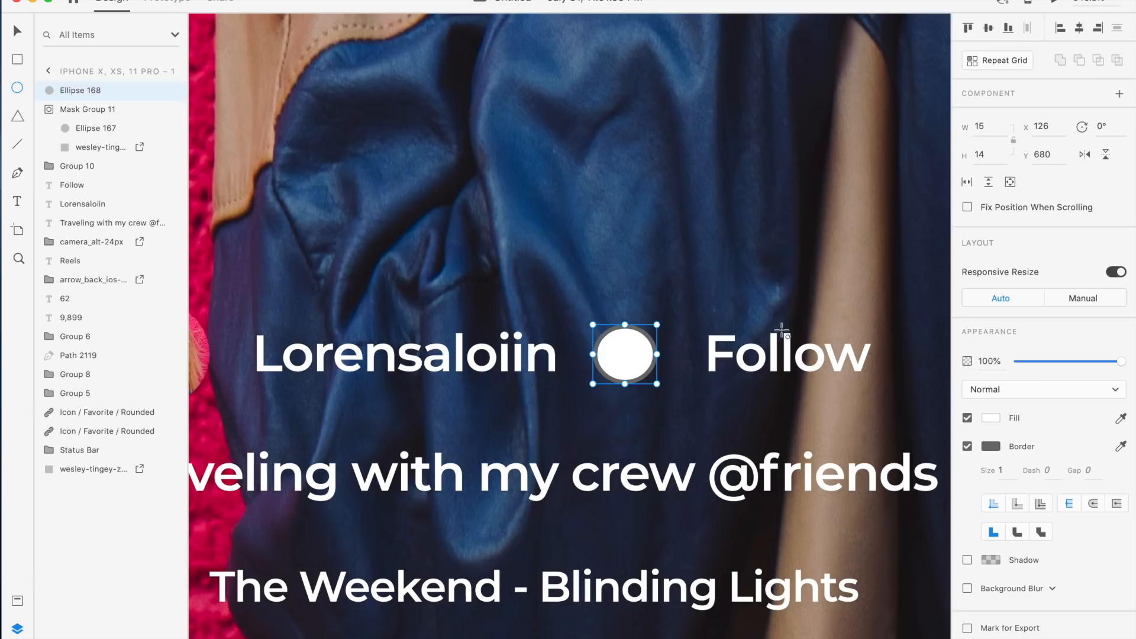
pyautogui.write('14')
pyautogui.press('Return')
pyautogui.click(966, 446)
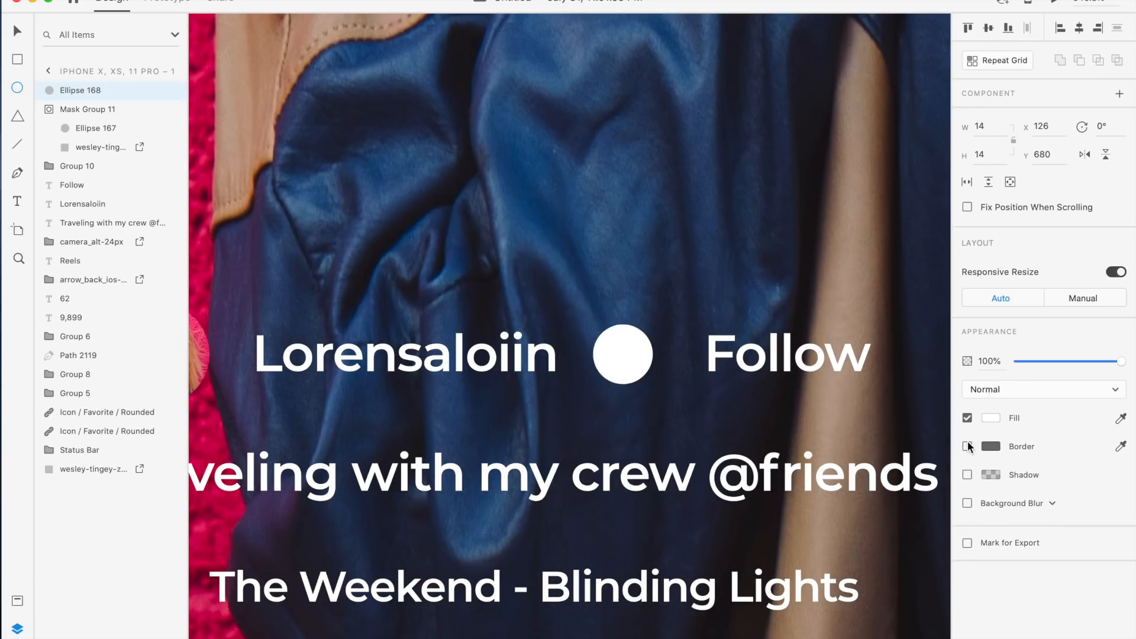
# Draw a checkmark path inside the small circle with the Pen tool
pyautogui.scroll(3, 698, 332)
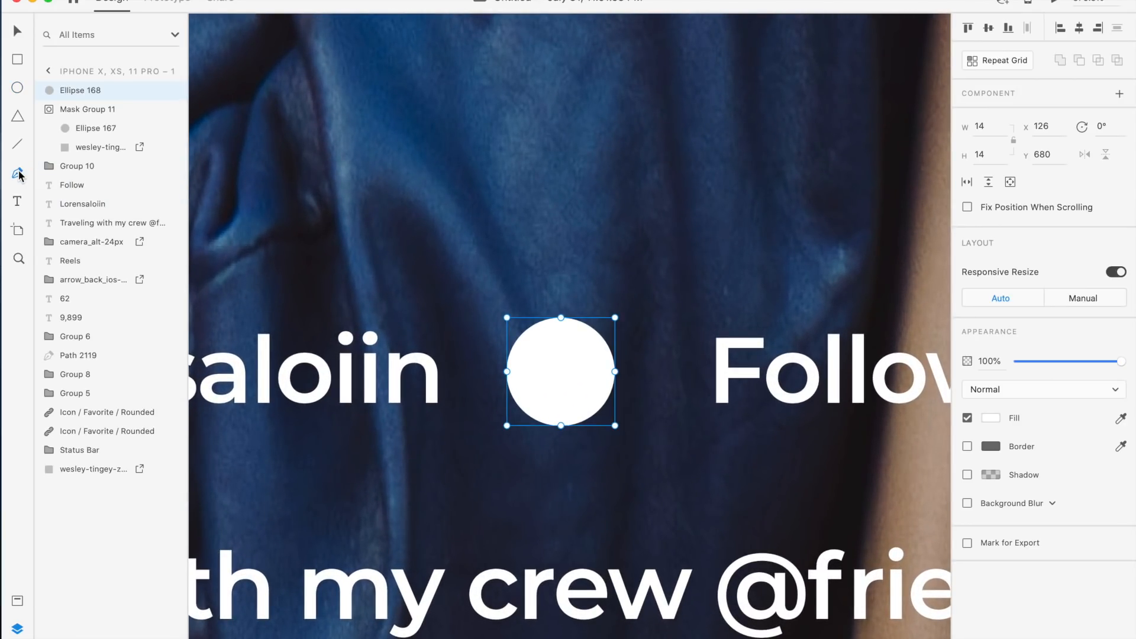
pyautogui.click(533, 375)
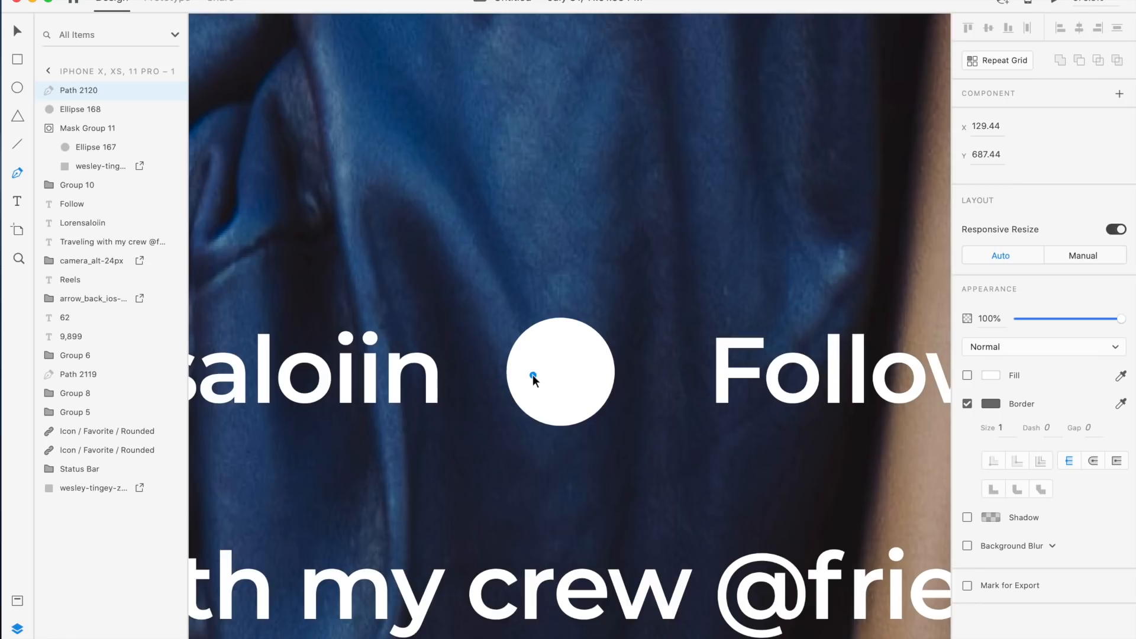
pyautogui.click(562, 400)
pyautogui.click(601, 356)
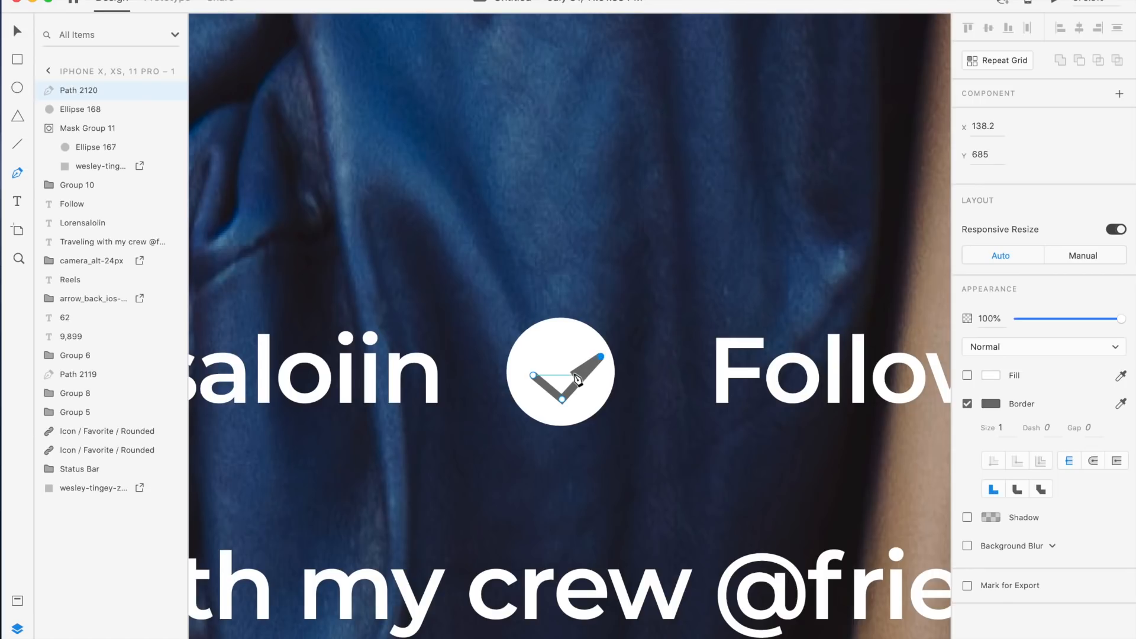
pyautogui.press('Escape')
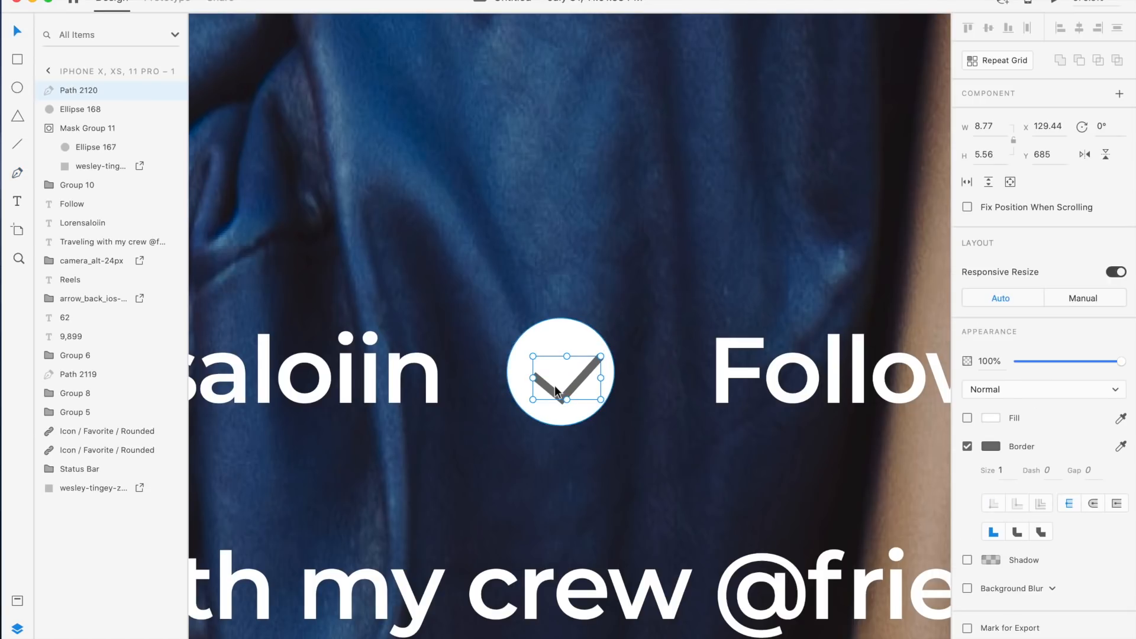
# Select the checkmark with the circle and align them on their vertical and horizontal centres
pyautogui.keyDown('shift'); pyautogui.click(571, 341); pyautogui.keyUp('shift')
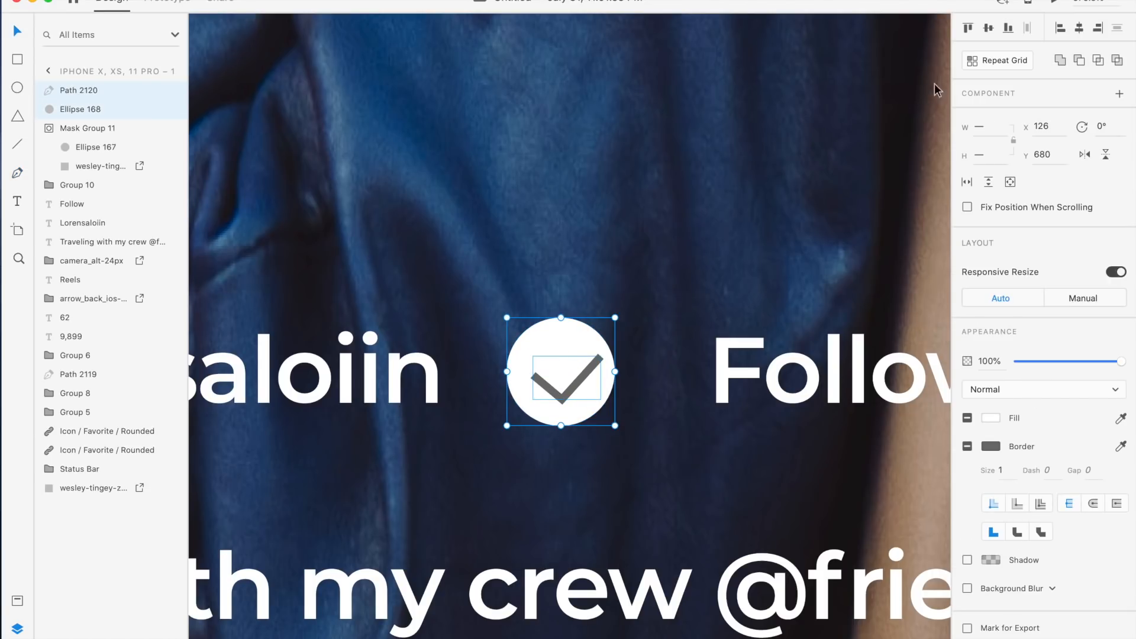
pyautogui.click(989, 29)
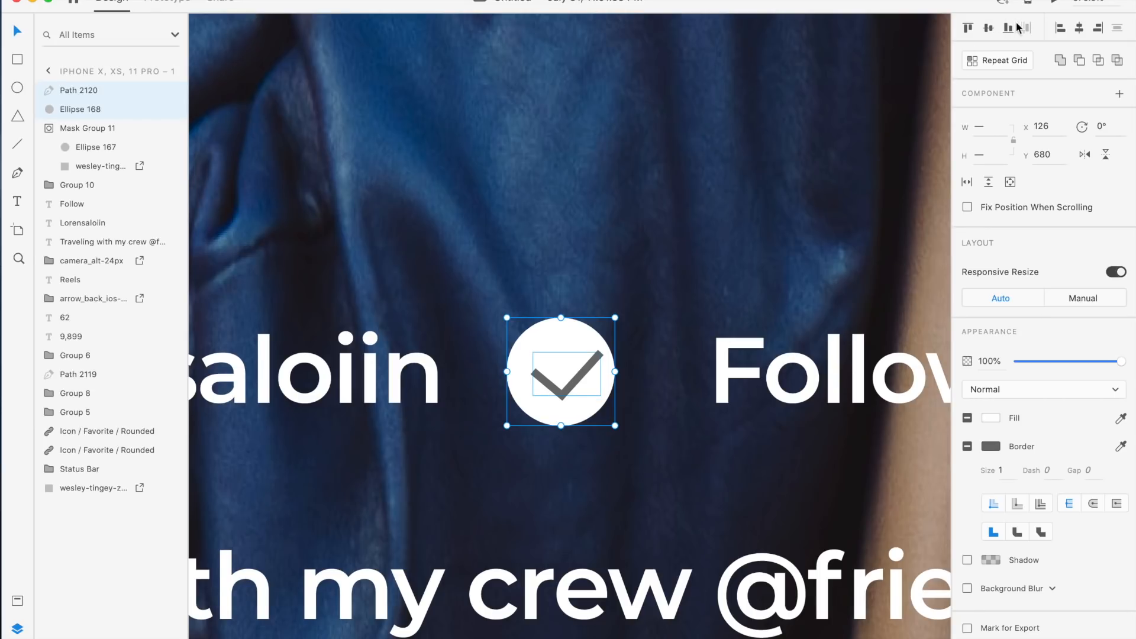
pyautogui.click(1079, 27)
pyautogui.click(679, 297)
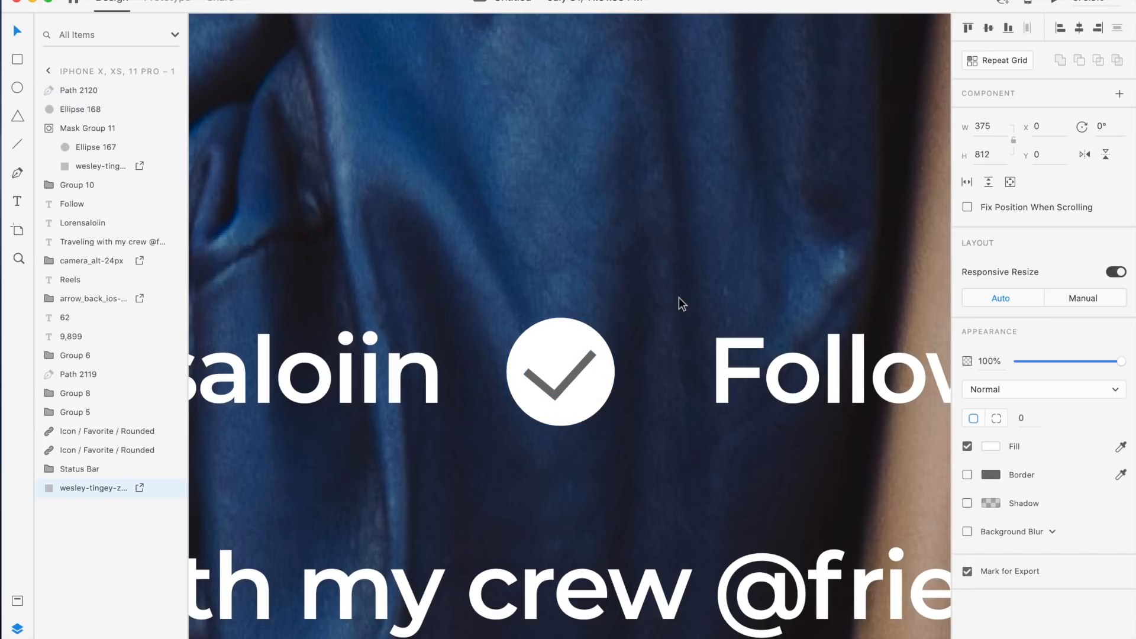
# Adjust the checkmark's left end point to refine its shape
pyautogui.scroll(3, 679, 297)
pyautogui.click(473, 438)
pyautogui.doubleClick(474, 438)
pyautogui.click(441, 412)
pyautogui.moveTo(441, 412); pyautogui.dragTo(446, 417)
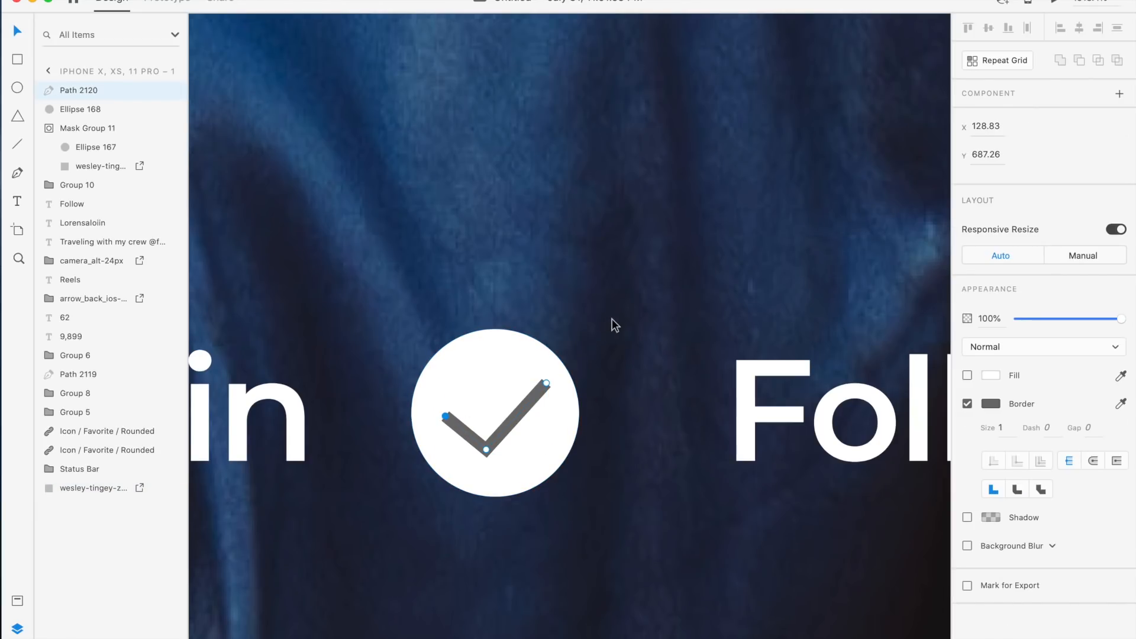
pyautogui.press('Escape')
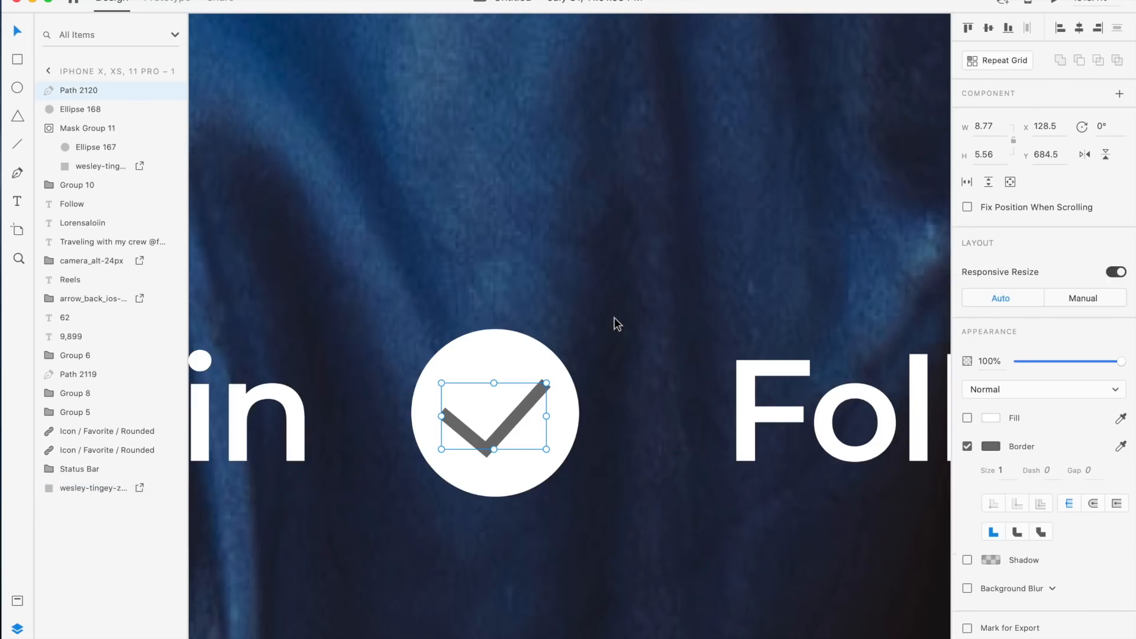
pyautogui.scroll(-10, 614, 317)
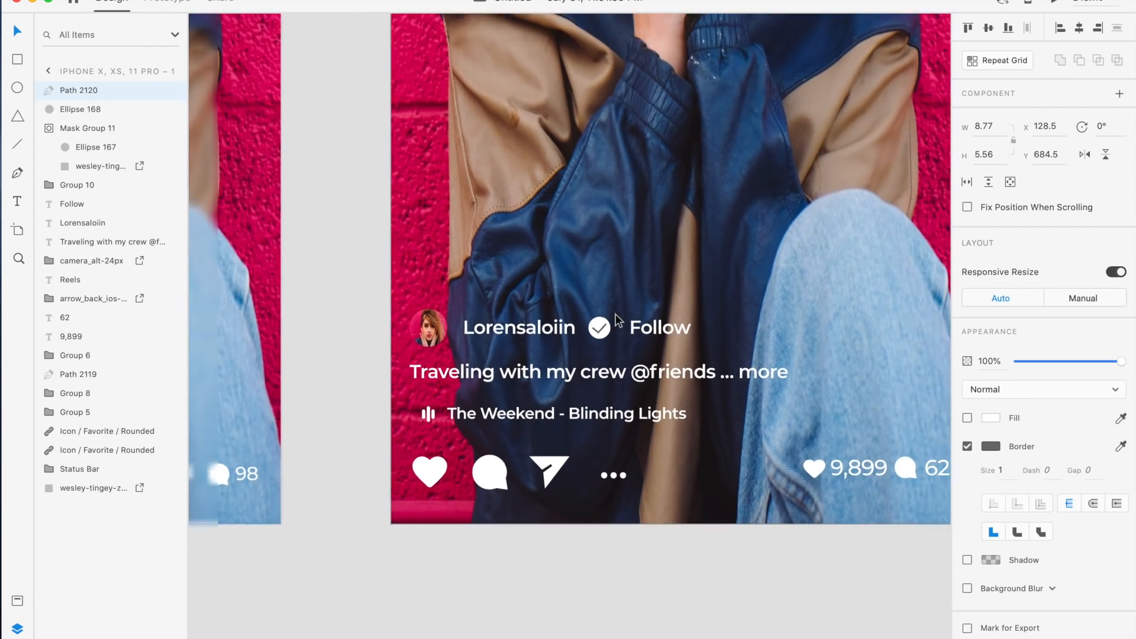
pyautogui.scroll(10, 615, 316)
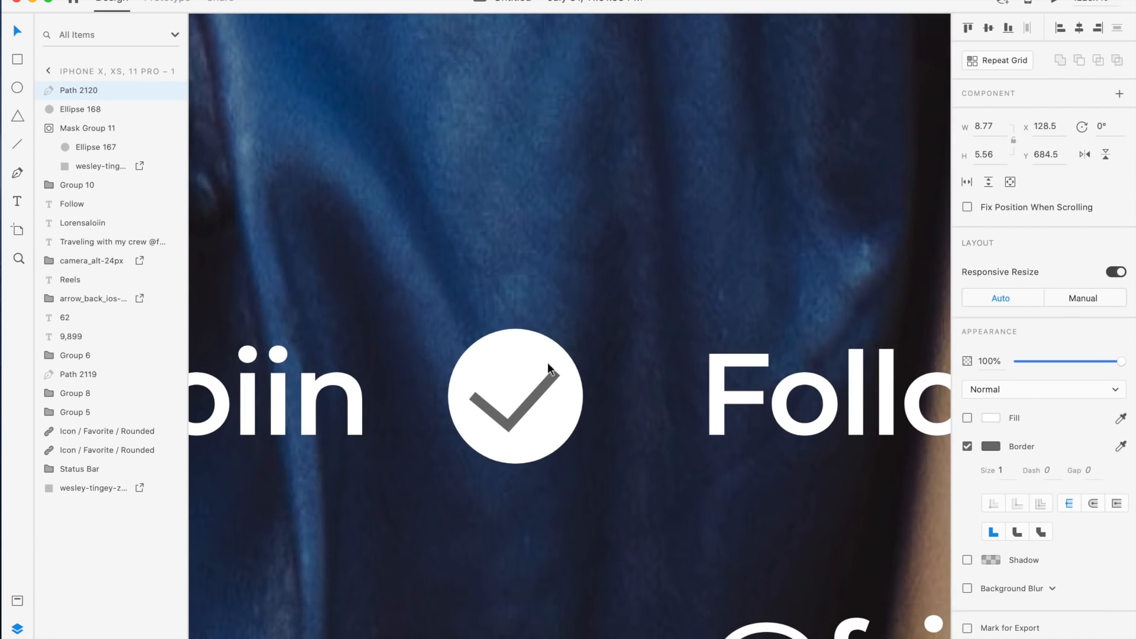
pyautogui.doubleClick(499, 409)
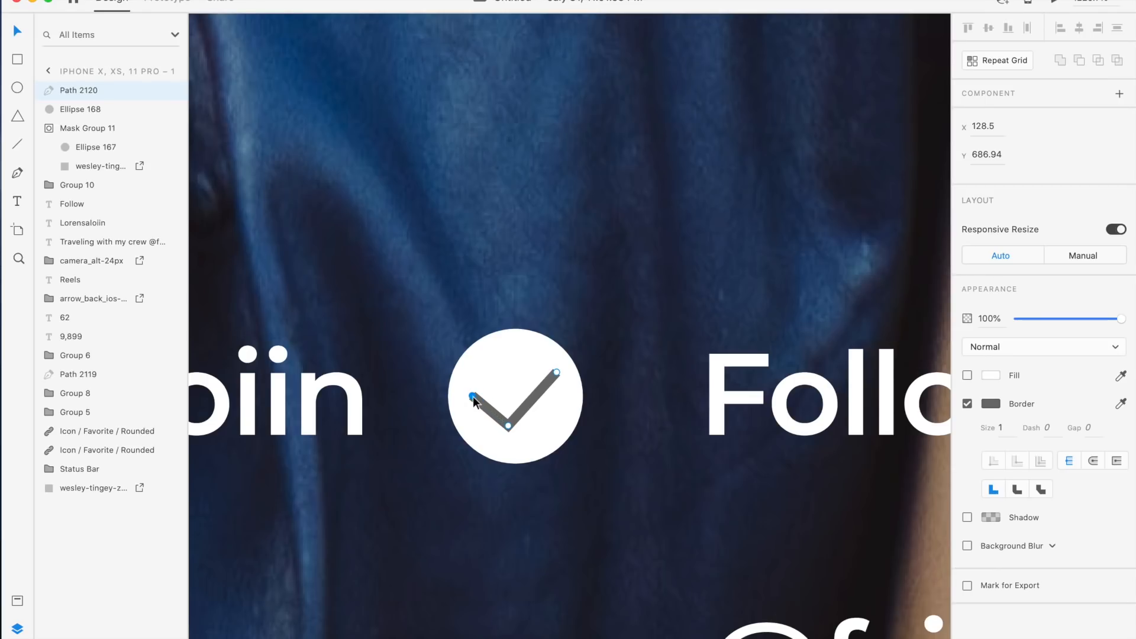
pyautogui.moveTo(480, 398); pyautogui.dragTo(481, 401)
pyautogui.click(653, 412)
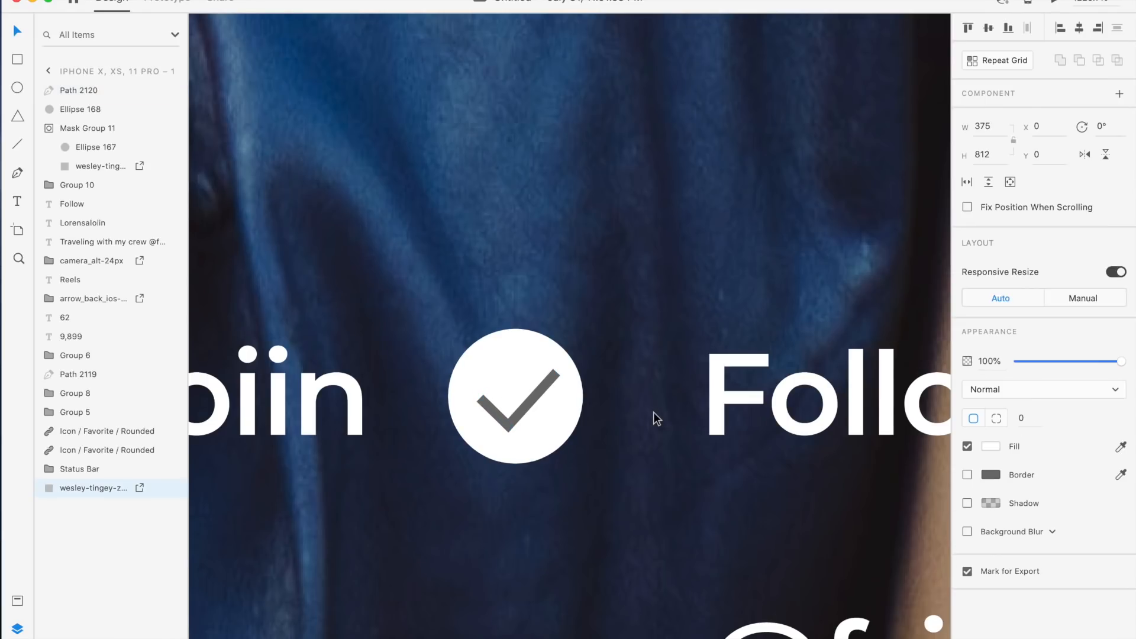
# Nudge the checkmark's bottom corner point up slightly
pyautogui.scroll(-10, 653, 412)
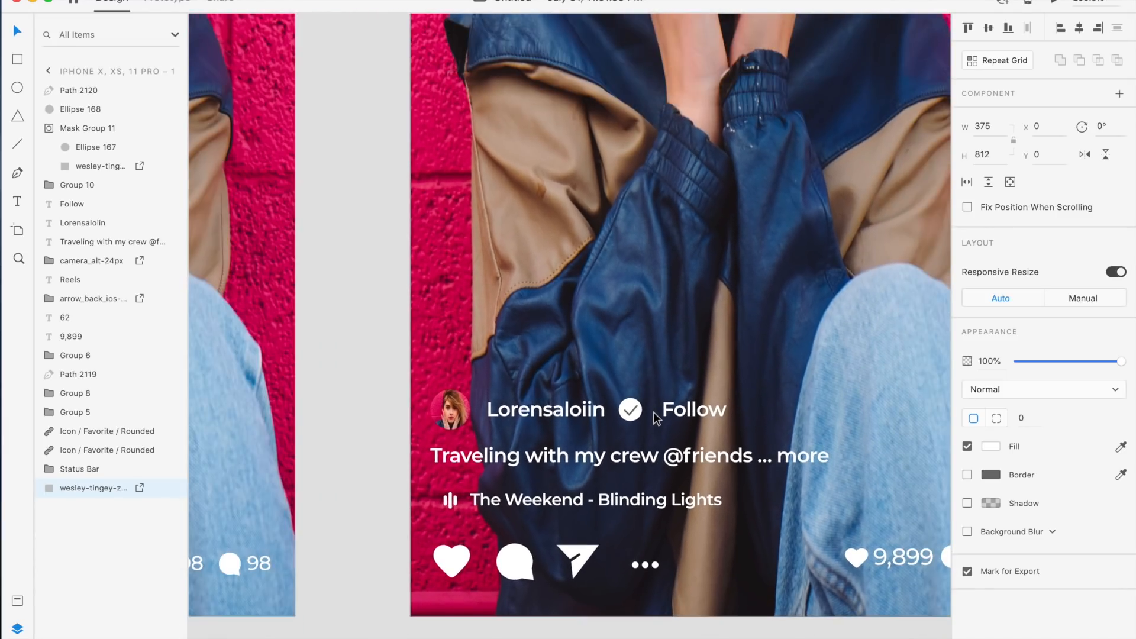
pyautogui.scroll(-5, 653, 412)
pyautogui.scroll(-4, 653, 412)
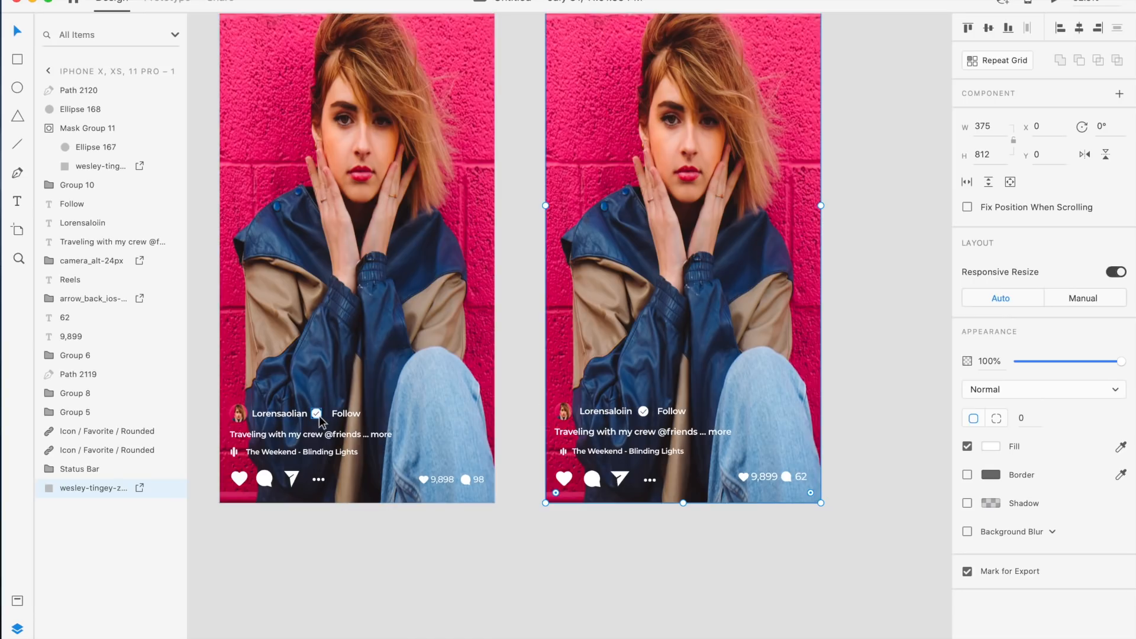
pyautogui.scroll(3, 644, 418)
pyautogui.click(668, 424)
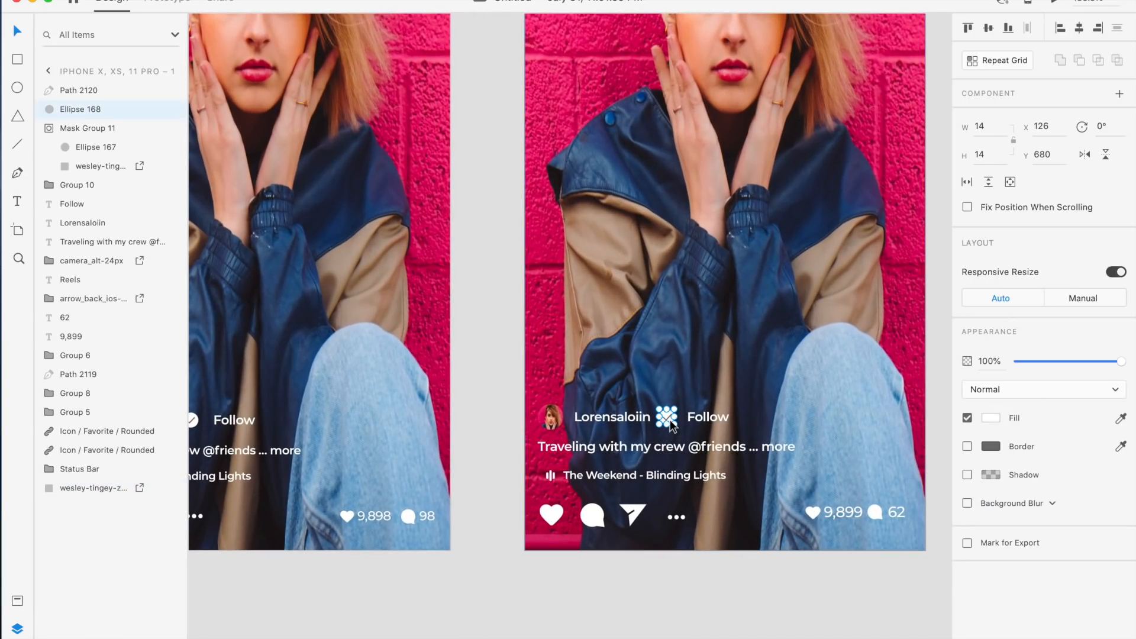
pyautogui.scroll(10, 669, 422)
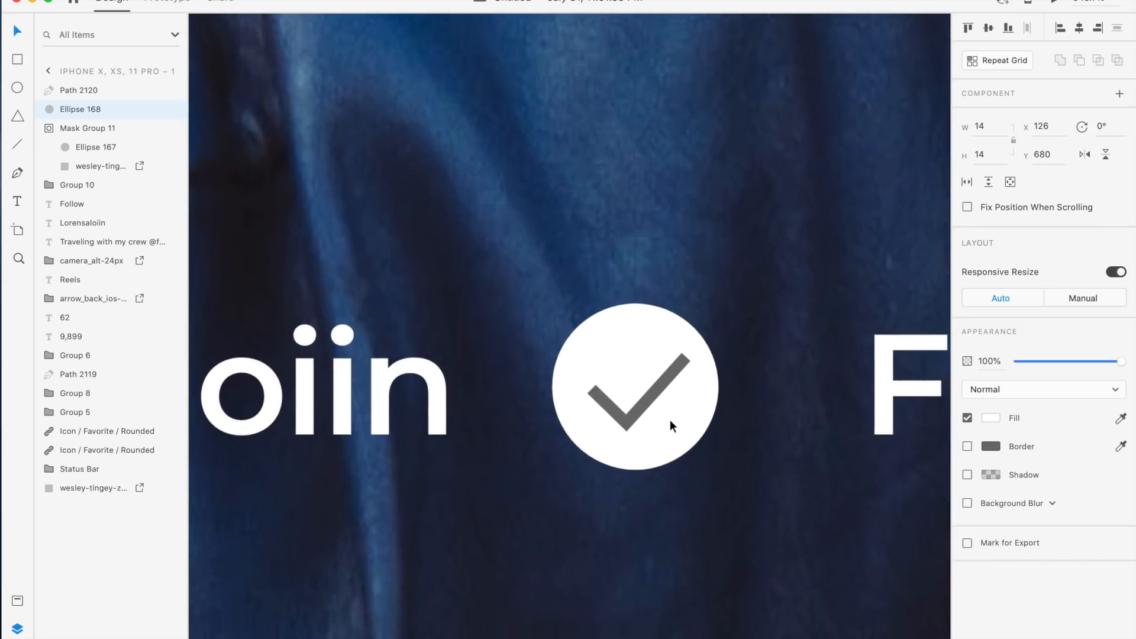
pyautogui.scroll(3, 669, 420)
pyautogui.doubleClick(613, 406)
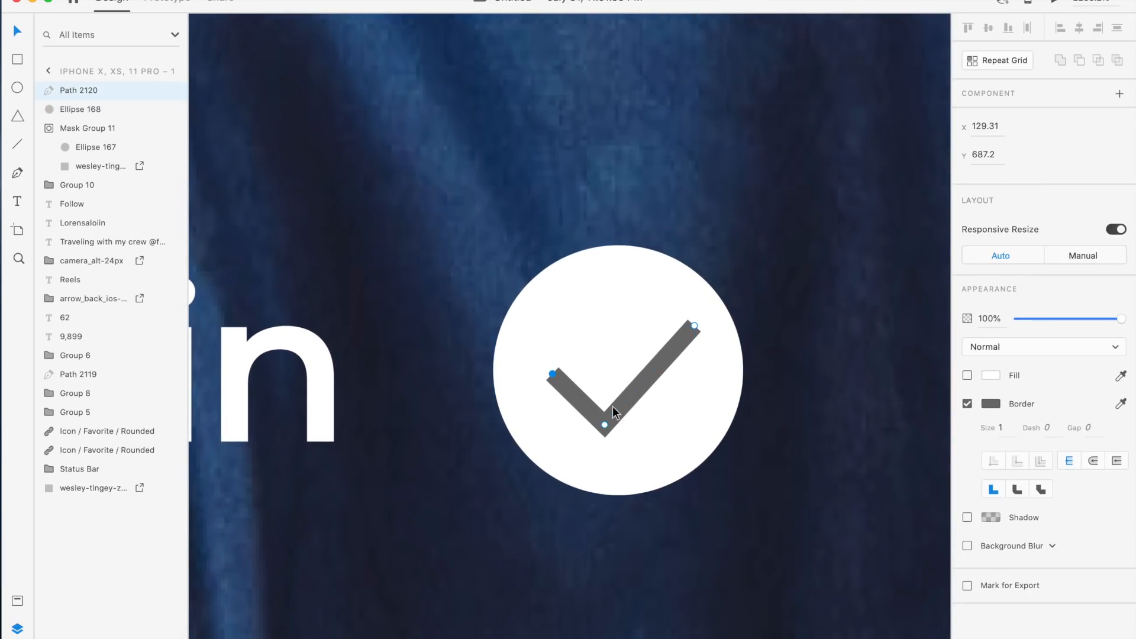
pyautogui.moveTo(606, 428); pyautogui.dragTo(606, 424)
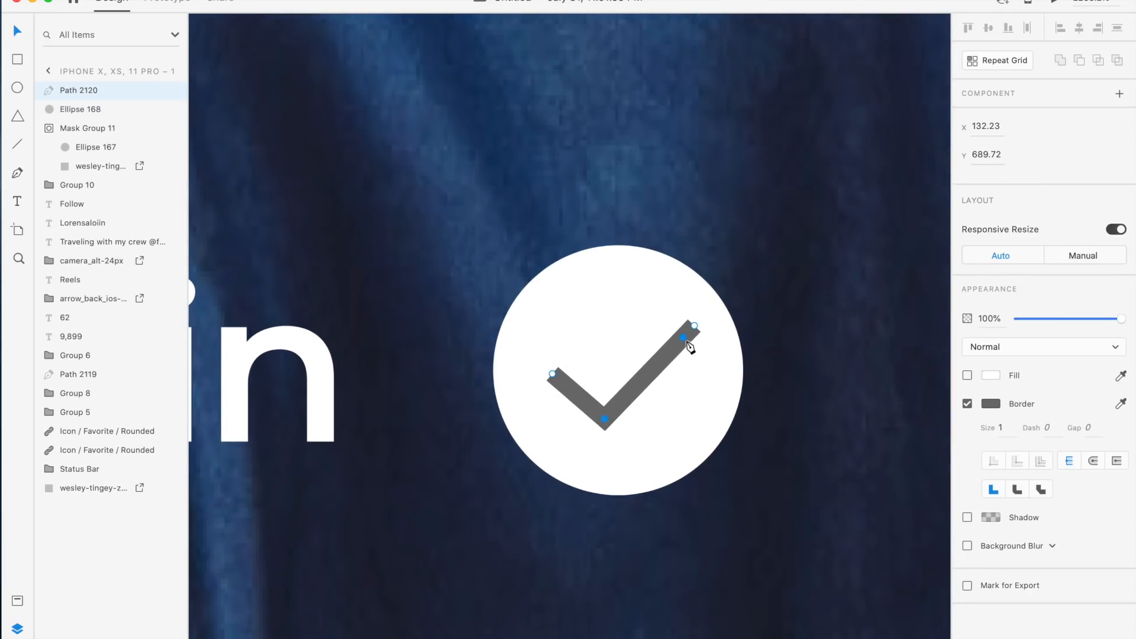
pyautogui.moveTo(695, 326); pyautogui.dragTo(682, 323)
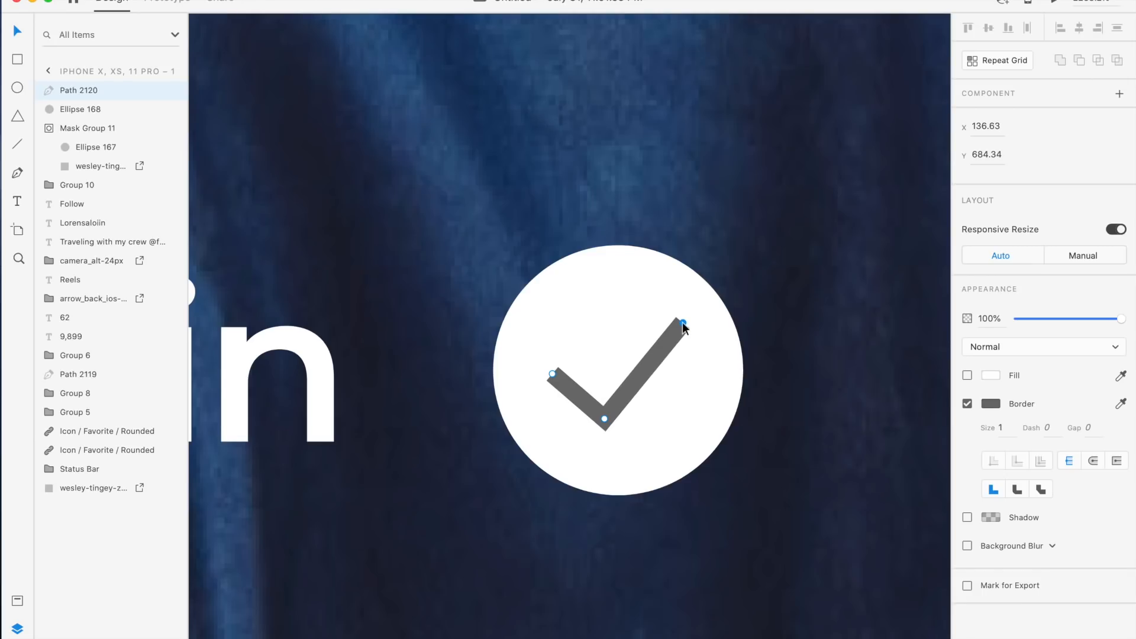
pyautogui.doubleClick(794, 336)
pyautogui.press('super+z')
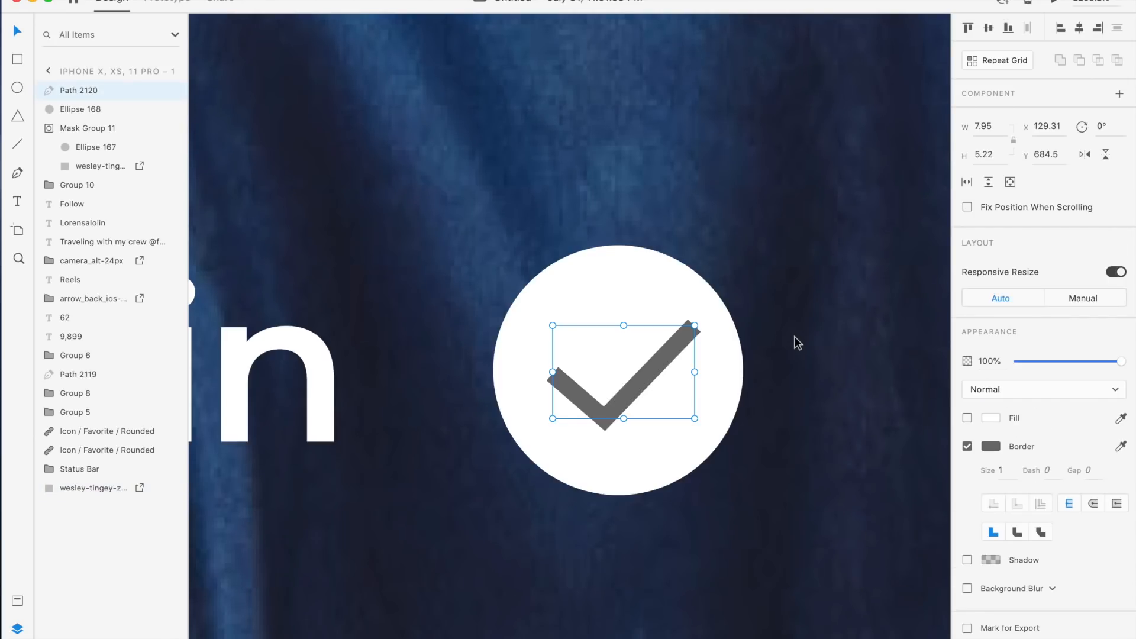
# Pull the checkmark's right end point slightly inward and down
pyautogui.click(794, 336)
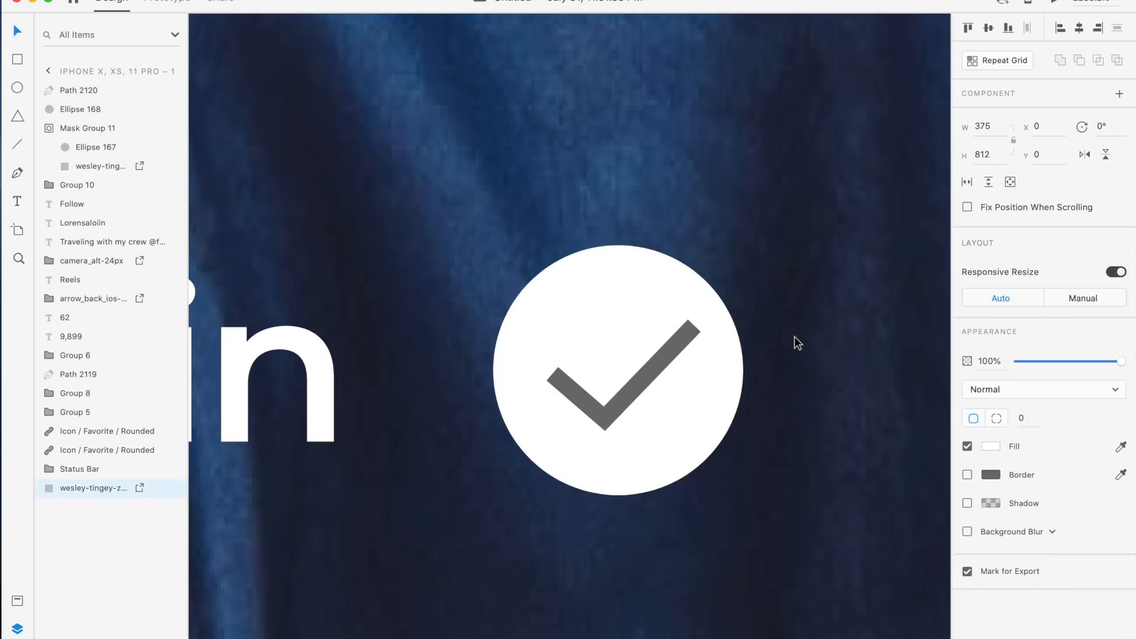
pyautogui.click(669, 357)
pyautogui.doubleClick(682, 333)
pyautogui.click(694, 325)
pyautogui.moveTo(693, 326); pyautogui.dragTo(685, 323)
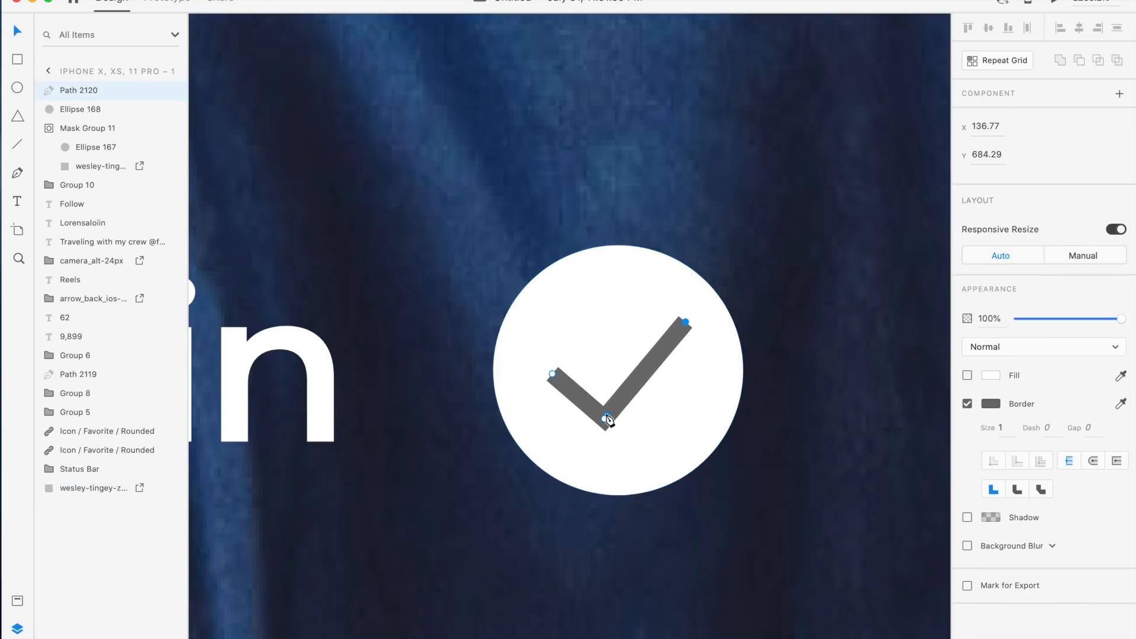
pyautogui.click(806, 393)
# Zoom out to compare the finished Reels screen with the reference artboard
pyautogui.scroll(-6, 805, 392)
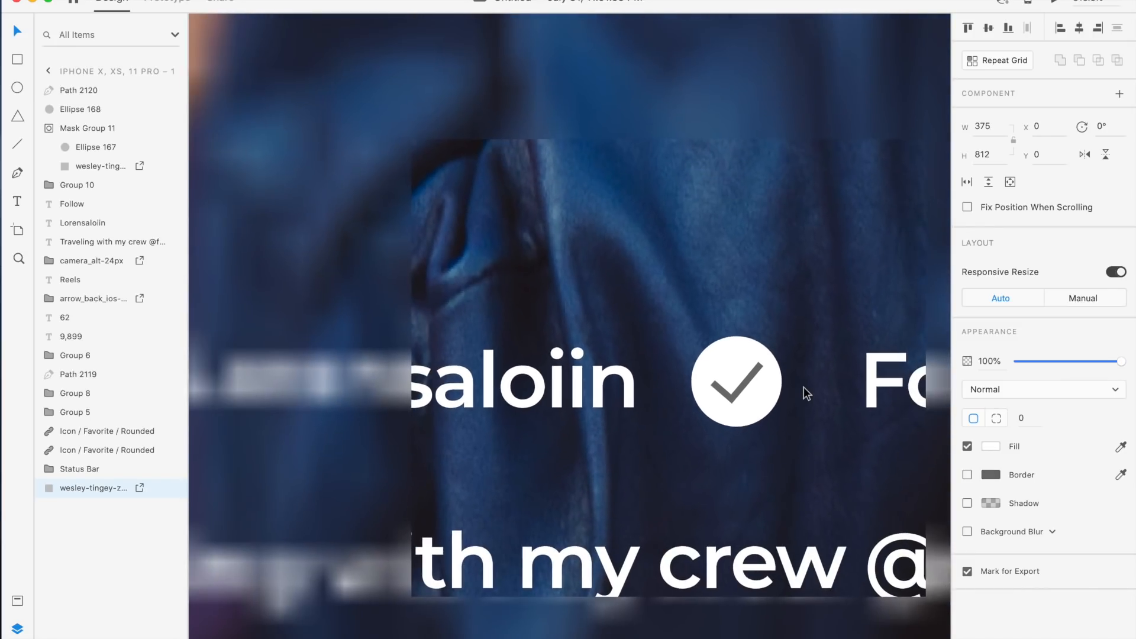
pyautogui.scroll(-10, 803, 388)
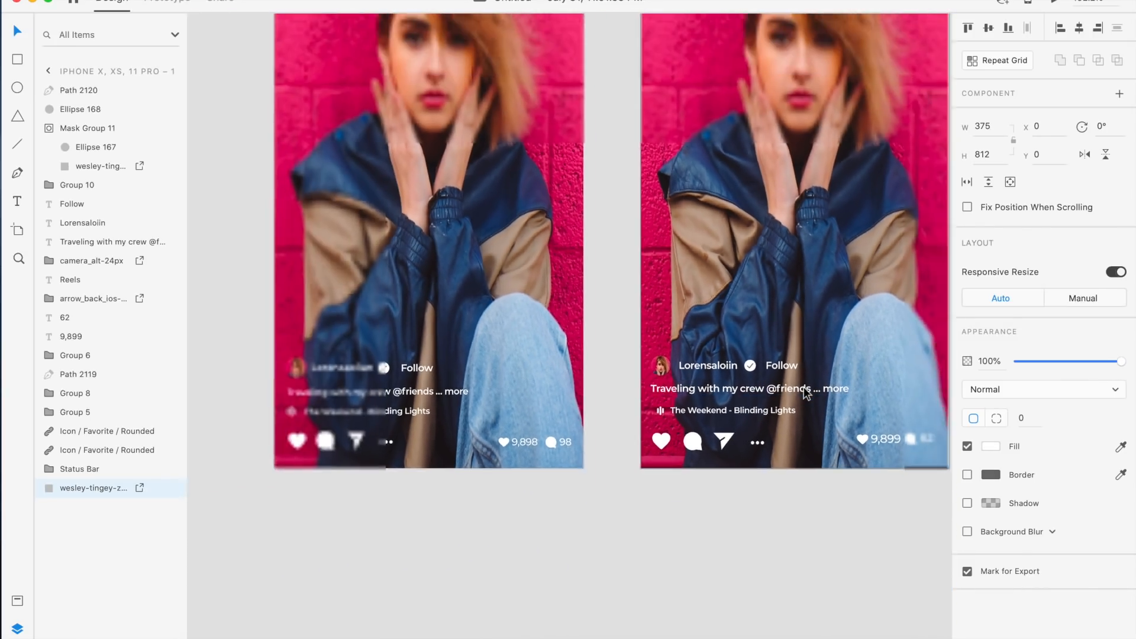
pyautogui.hscroll(3, 803, 387)
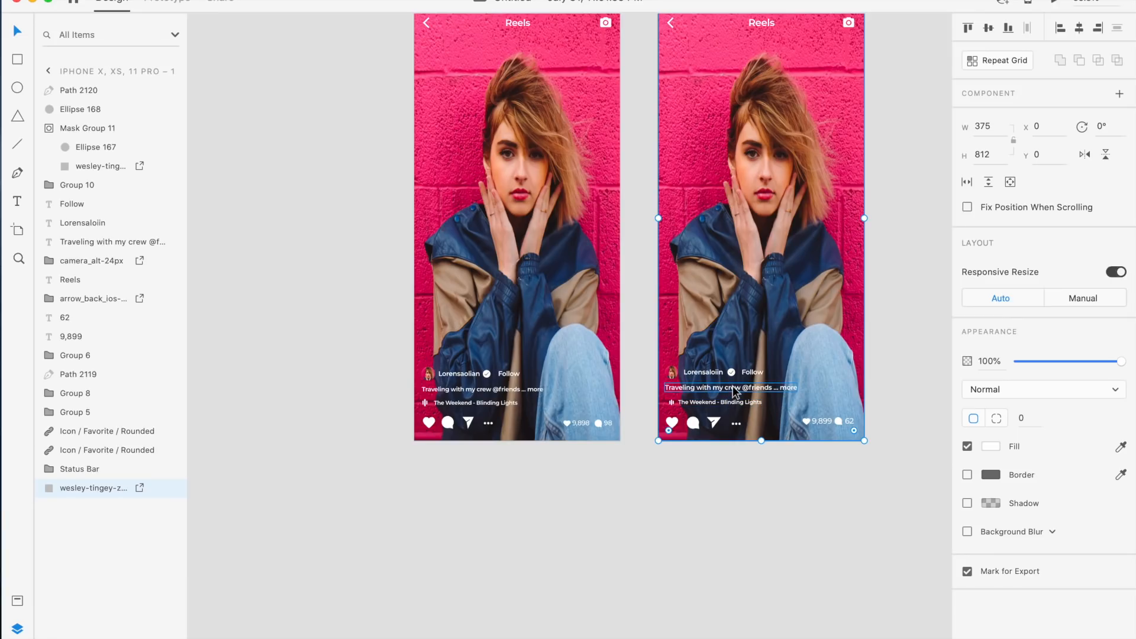
pyautogui.click(716, 448)
pyautogui.hscroll(2, 716, 448)
pyautogui.scroll(1, 716, 448)
pyautogui.scroll(2, 715, 448)
pyautogui.hscroll(2, 716, 448)
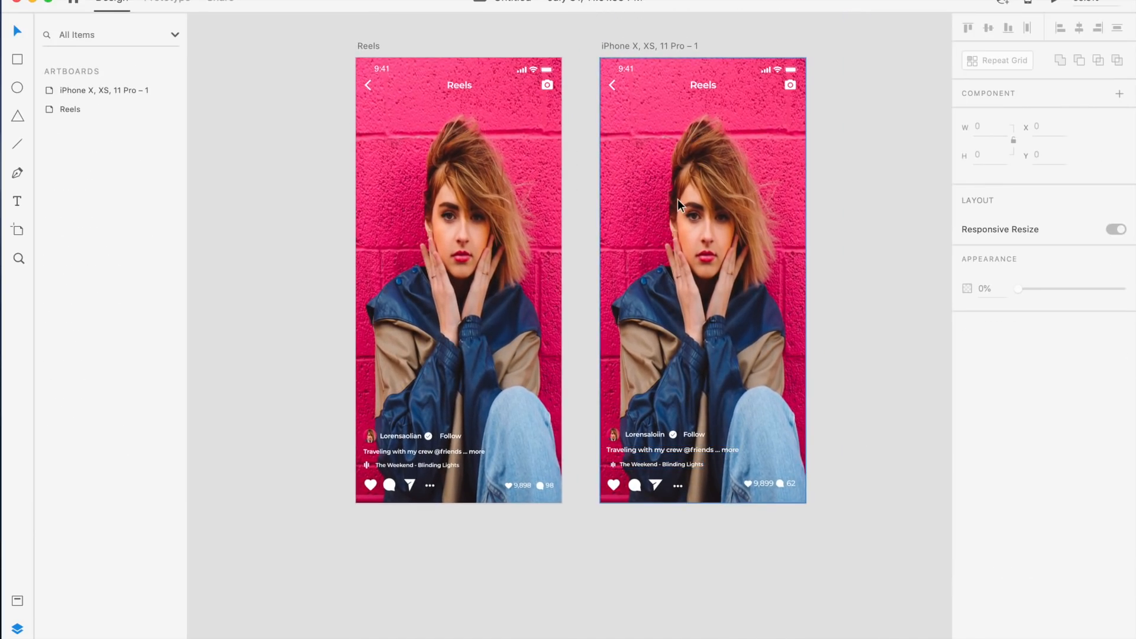
pyautogui.scroll(1, 677, 199)
pyautogui.hscroll(1, 677, 199)
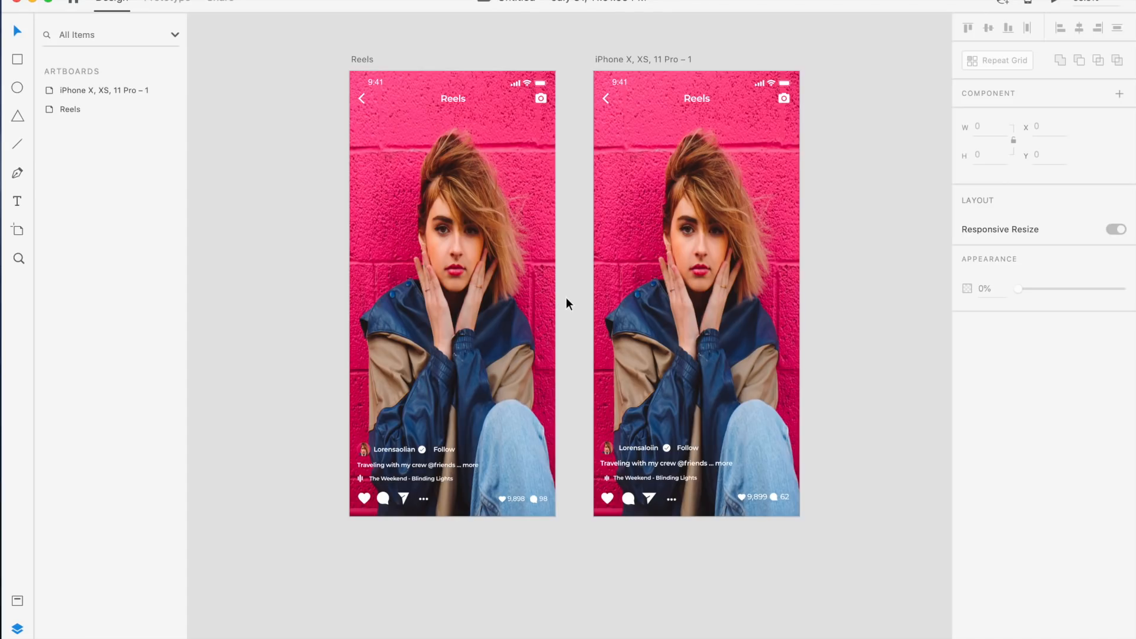
pyautogui.scroll(2, 576, 303)
pyautogui.hscroll(2, 576, 303)
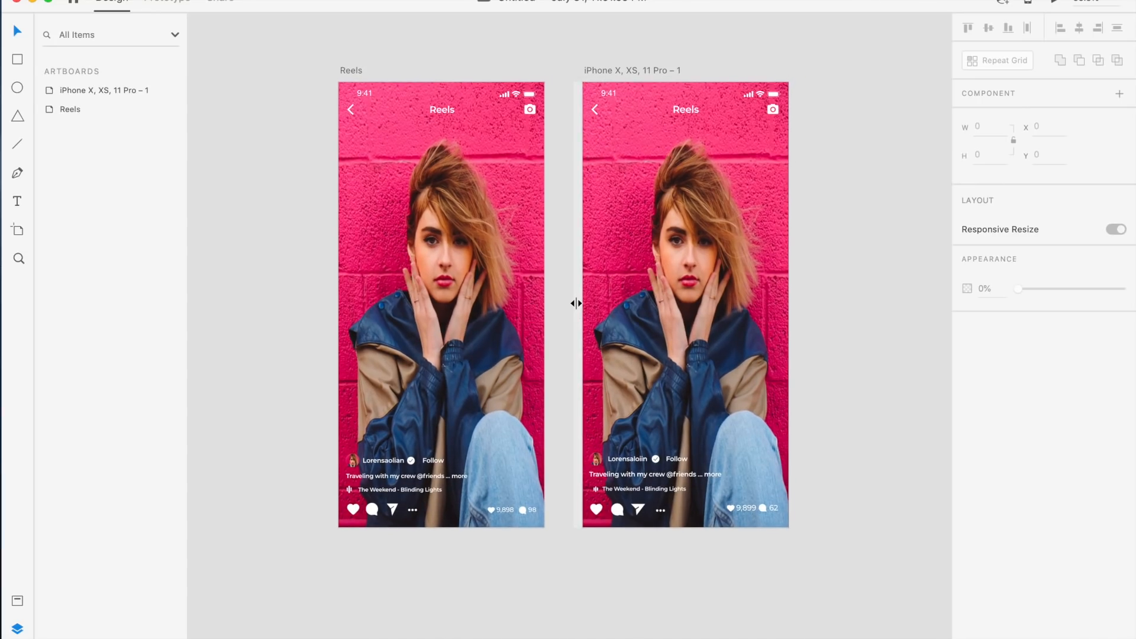